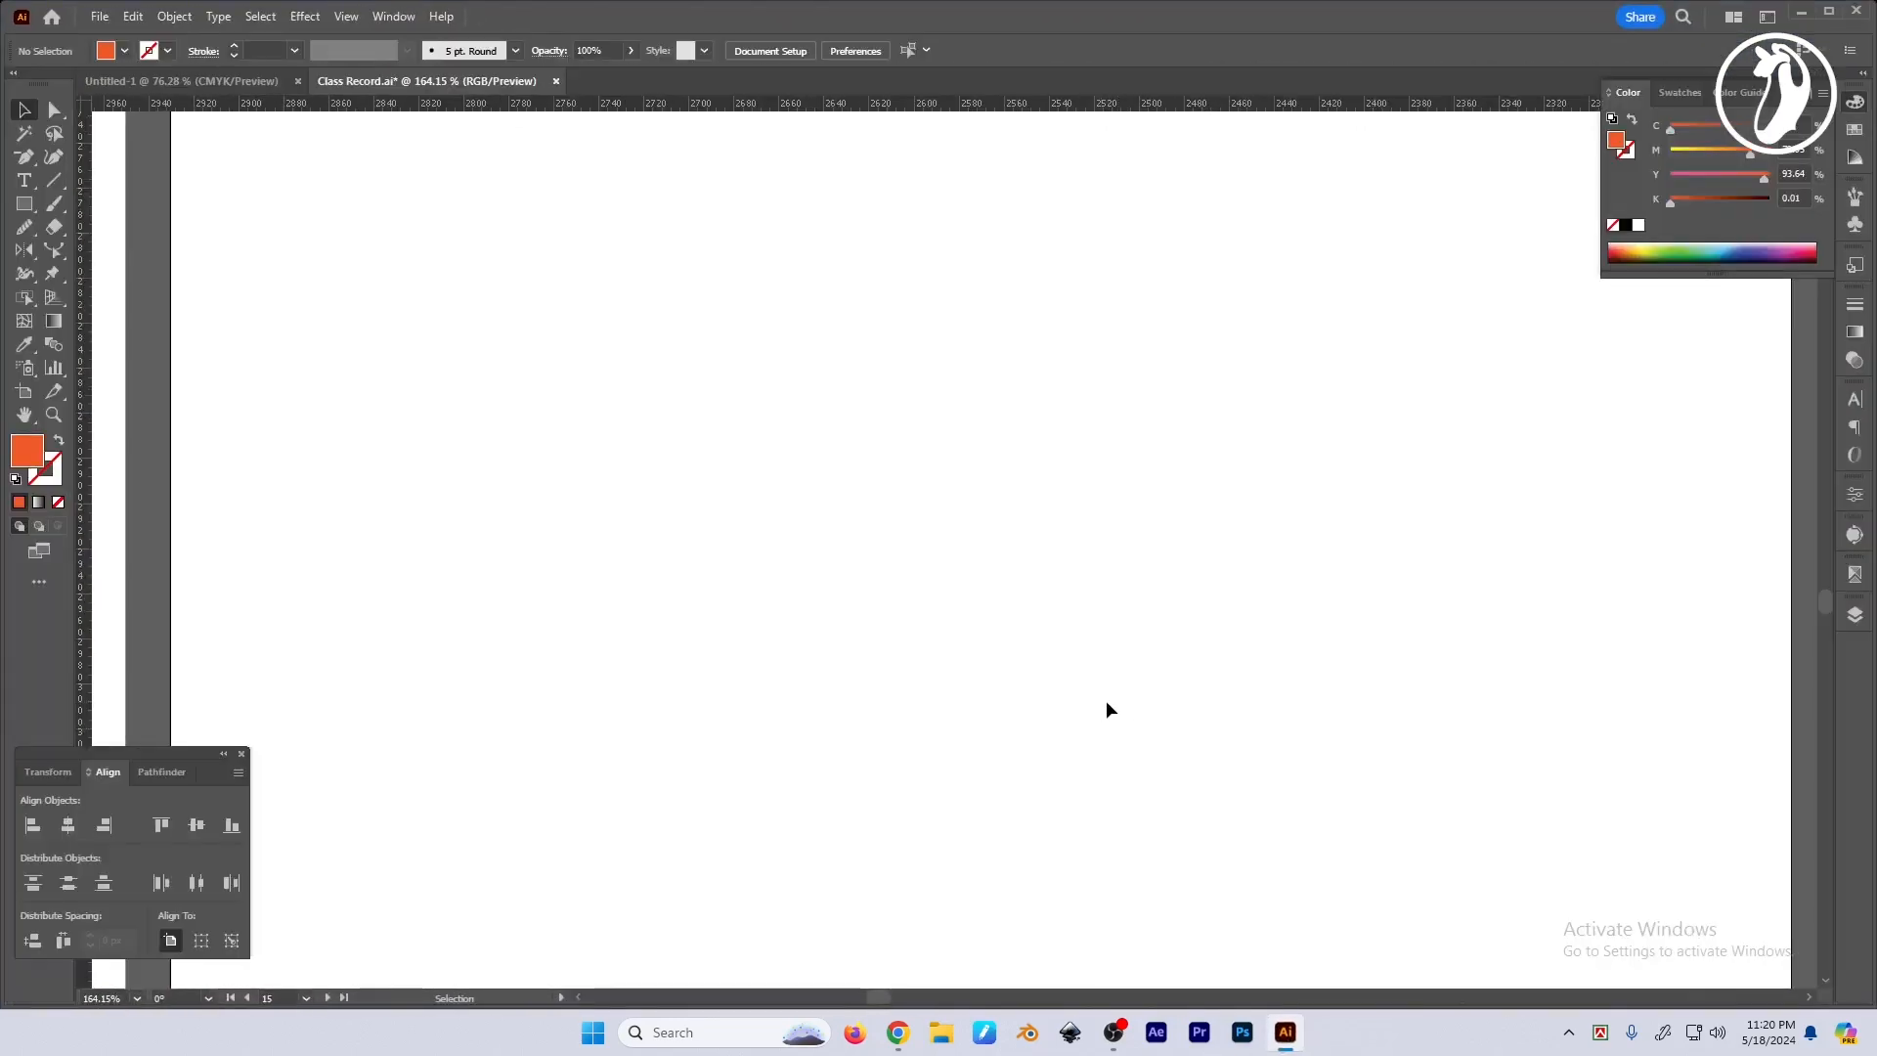
{"action": "left_click", "coordinate": [24, 276]}
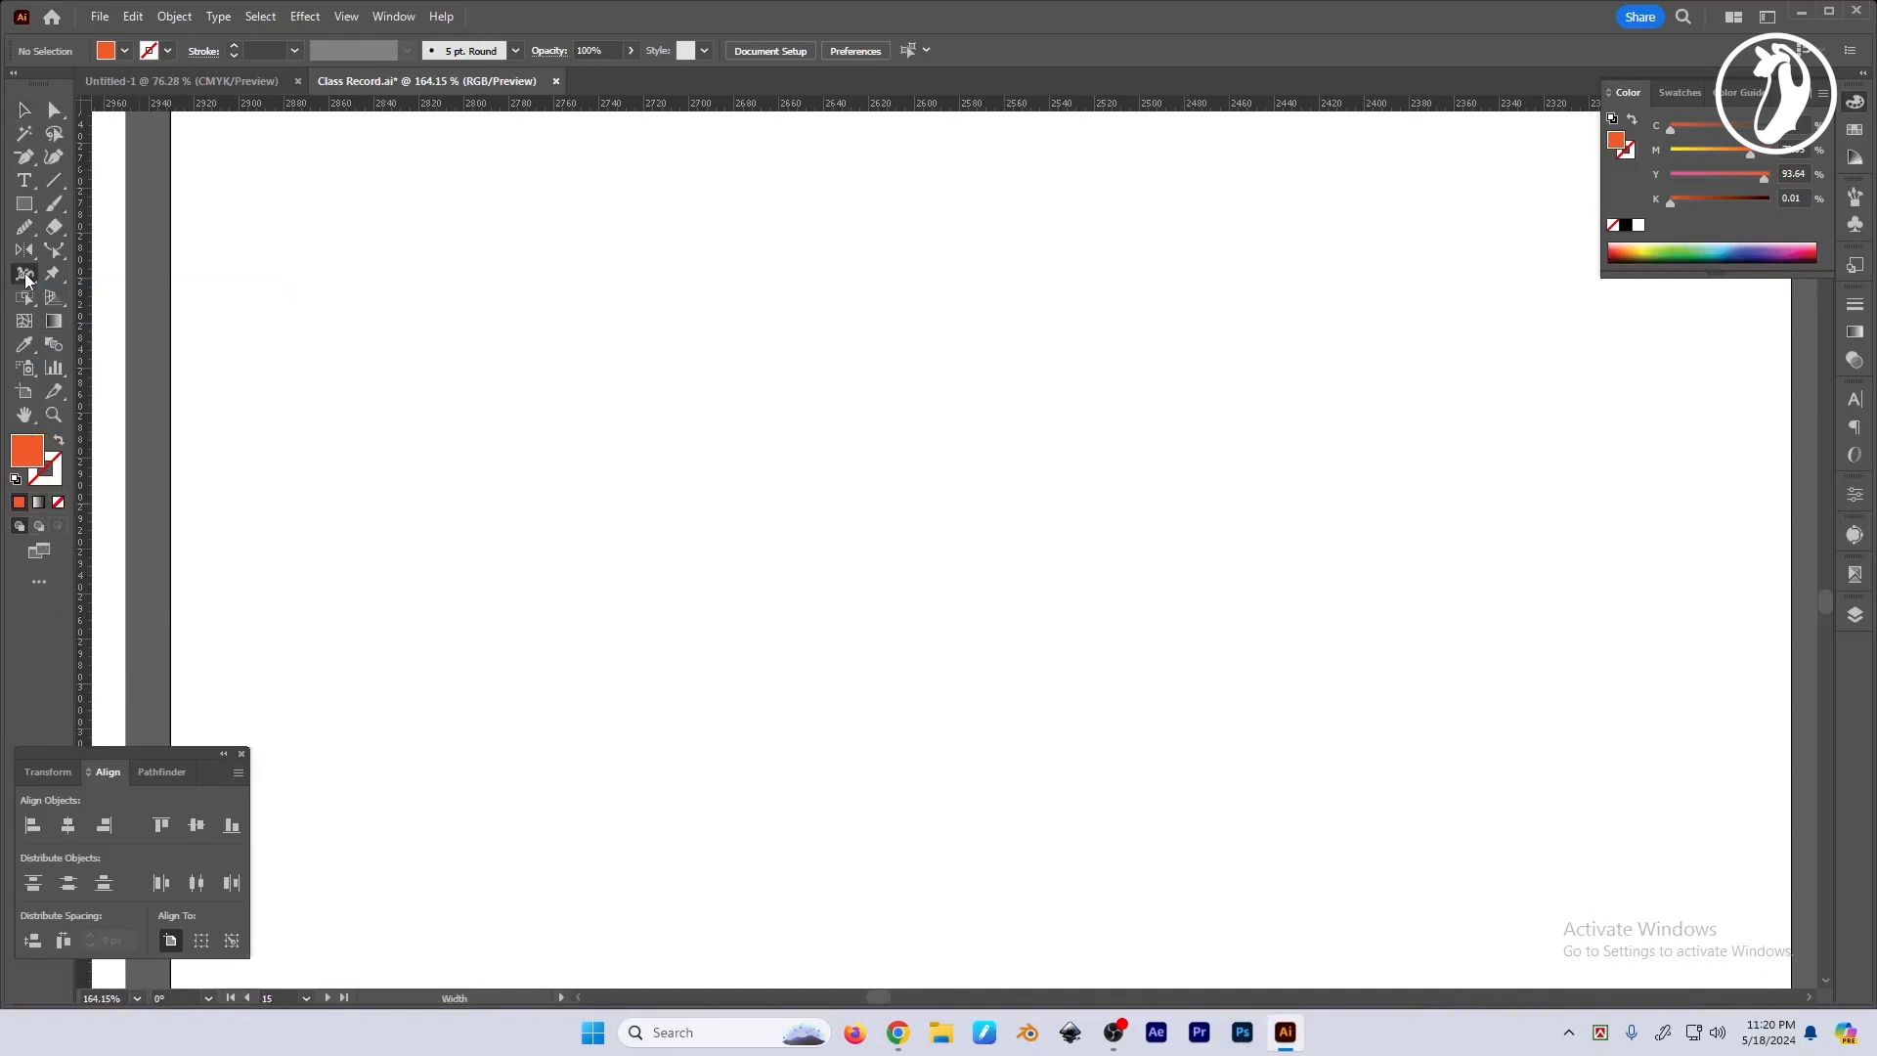
{"action": "left_click", "coordinate": [55, 251]}
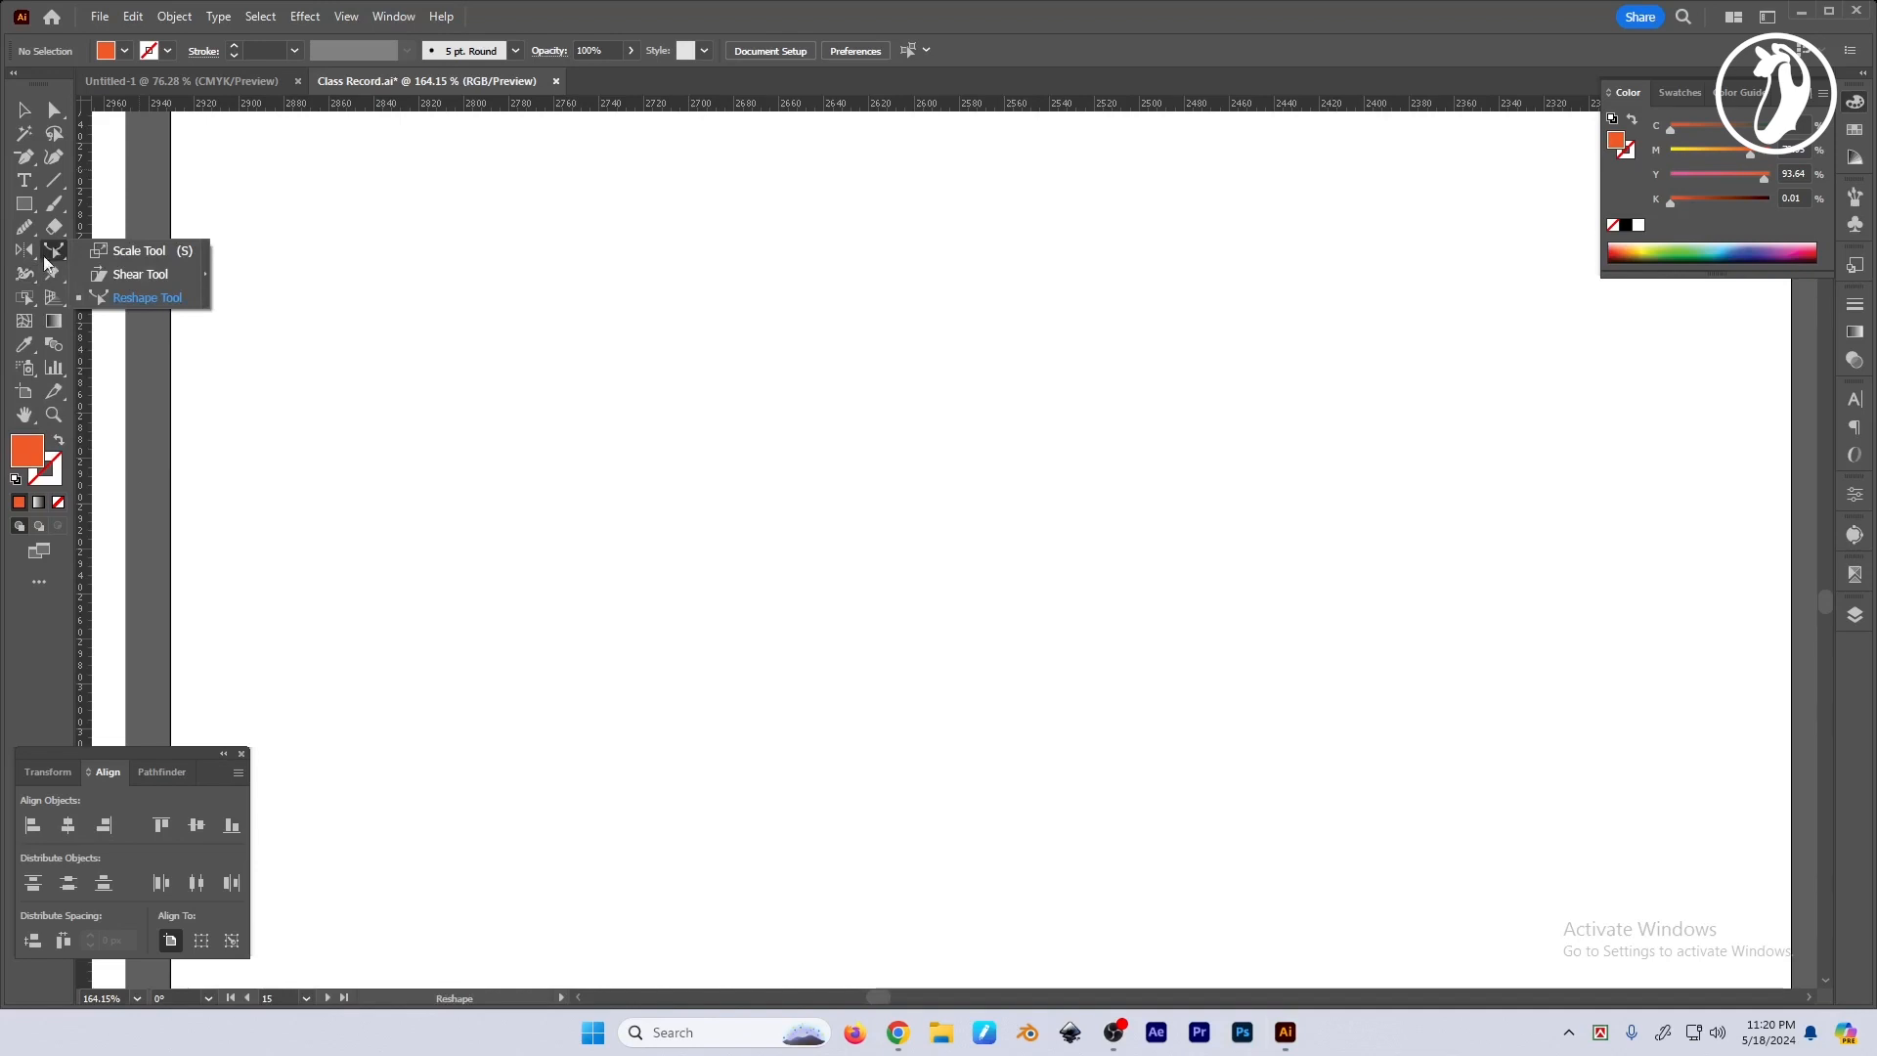
{"action": "left_click", "coordinate": [25, 275]}
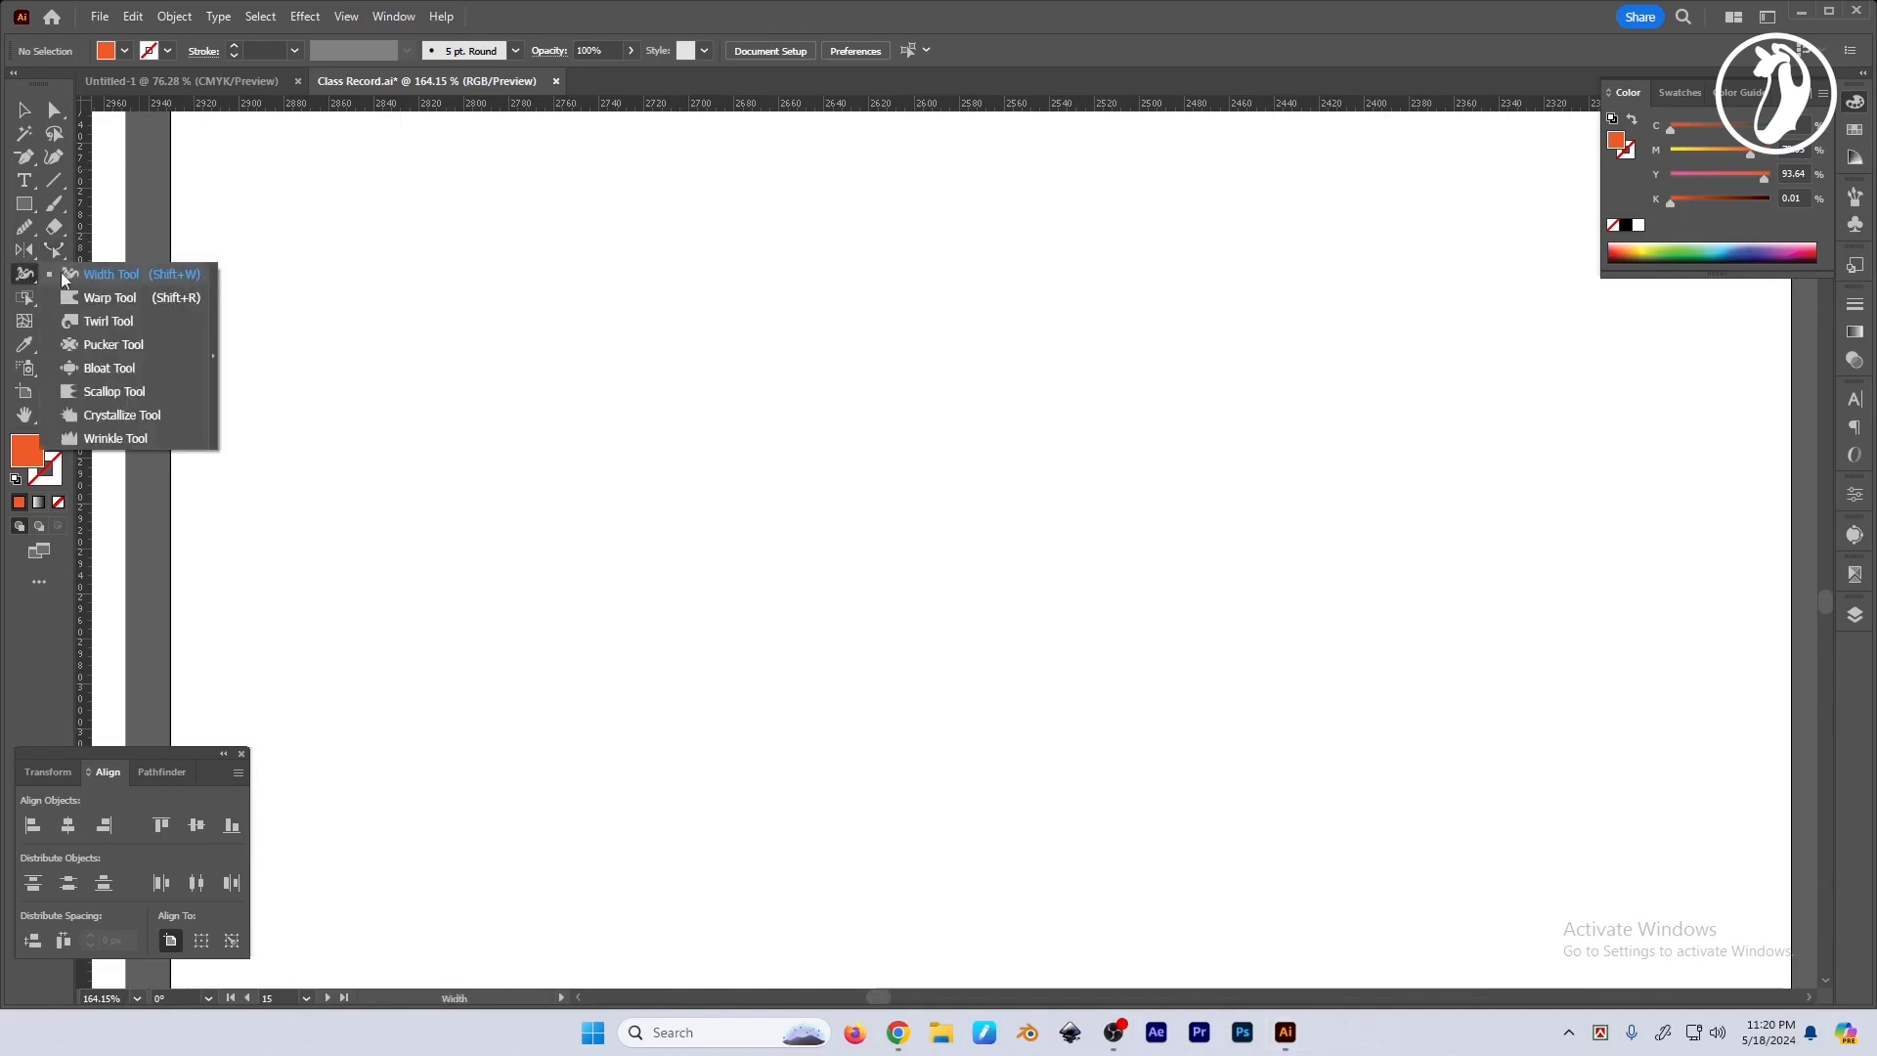
{"action": "left_click", "coordinate": [178, 273]}
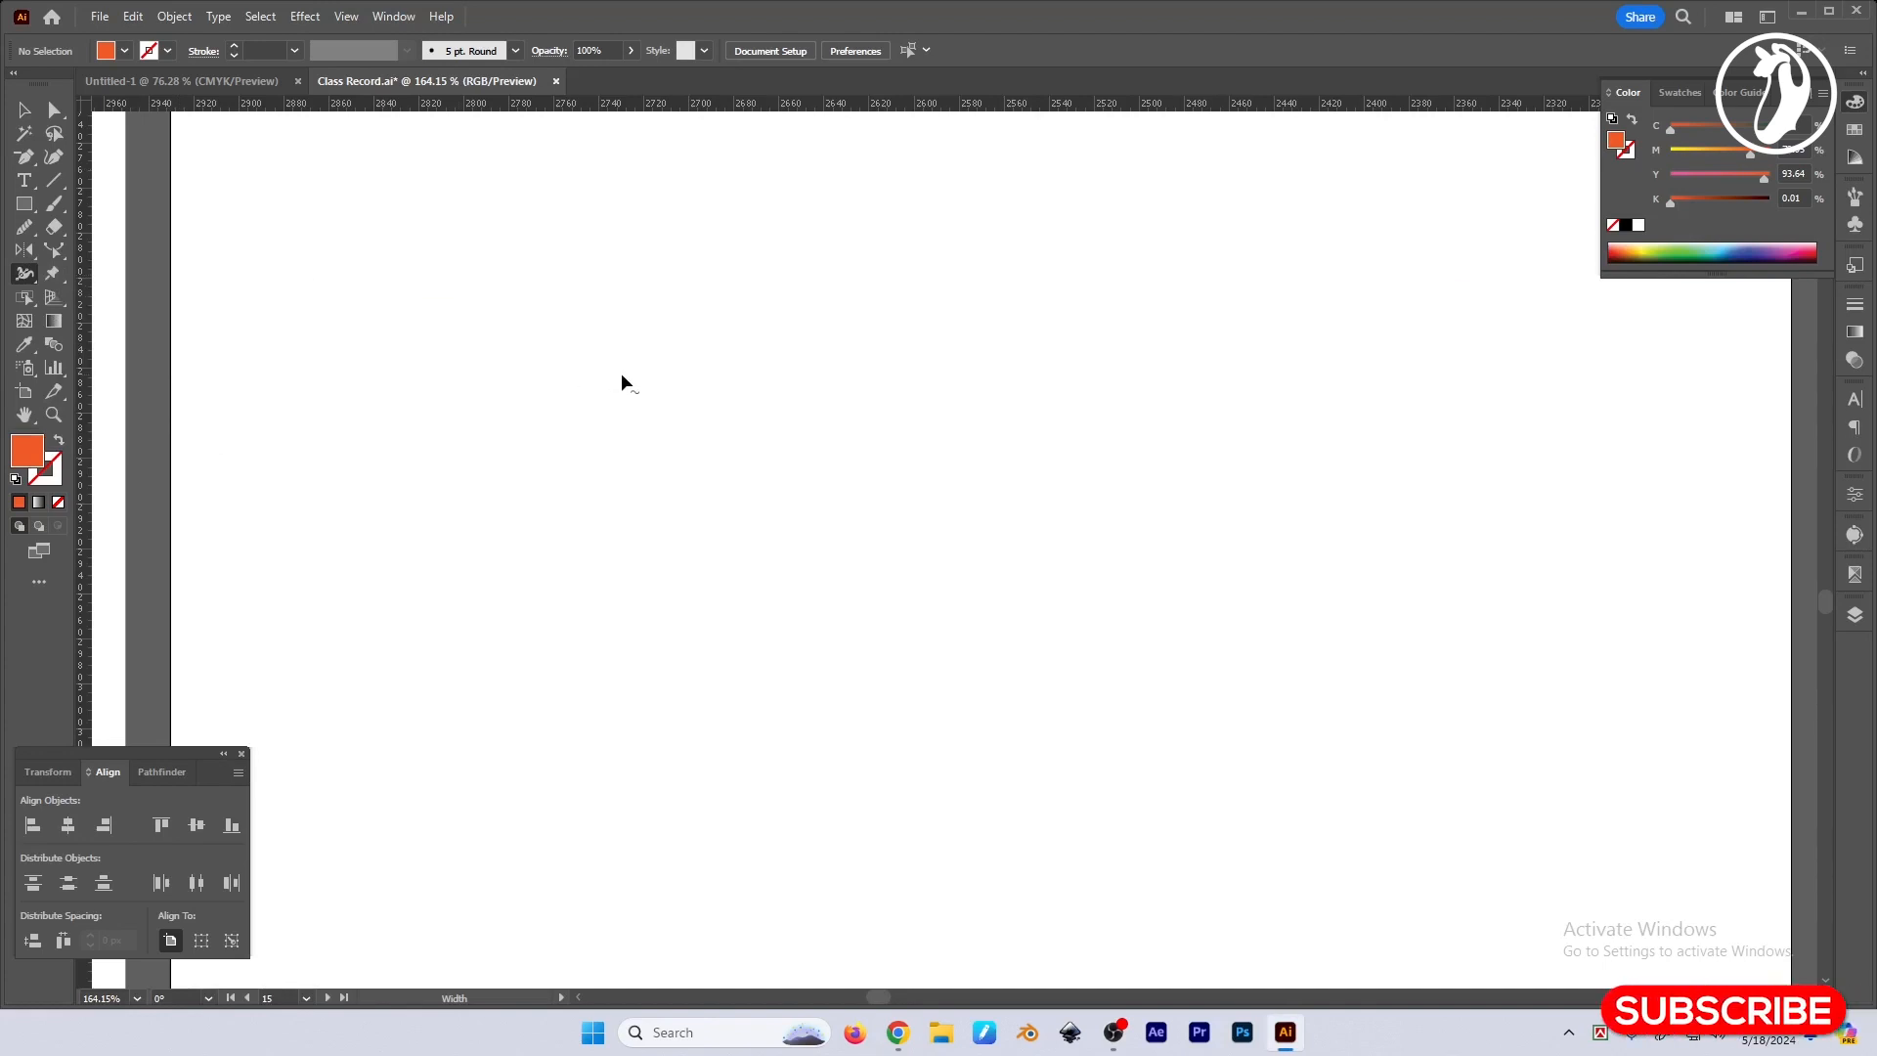
Draw a horizontal line about 290 px long with no fill and a red C=15 M=100 Y=90 K=10 stroke.
{"action": "left_click_drag", "start_coordinate": [57, 183], "coordinate": [140, 181]}
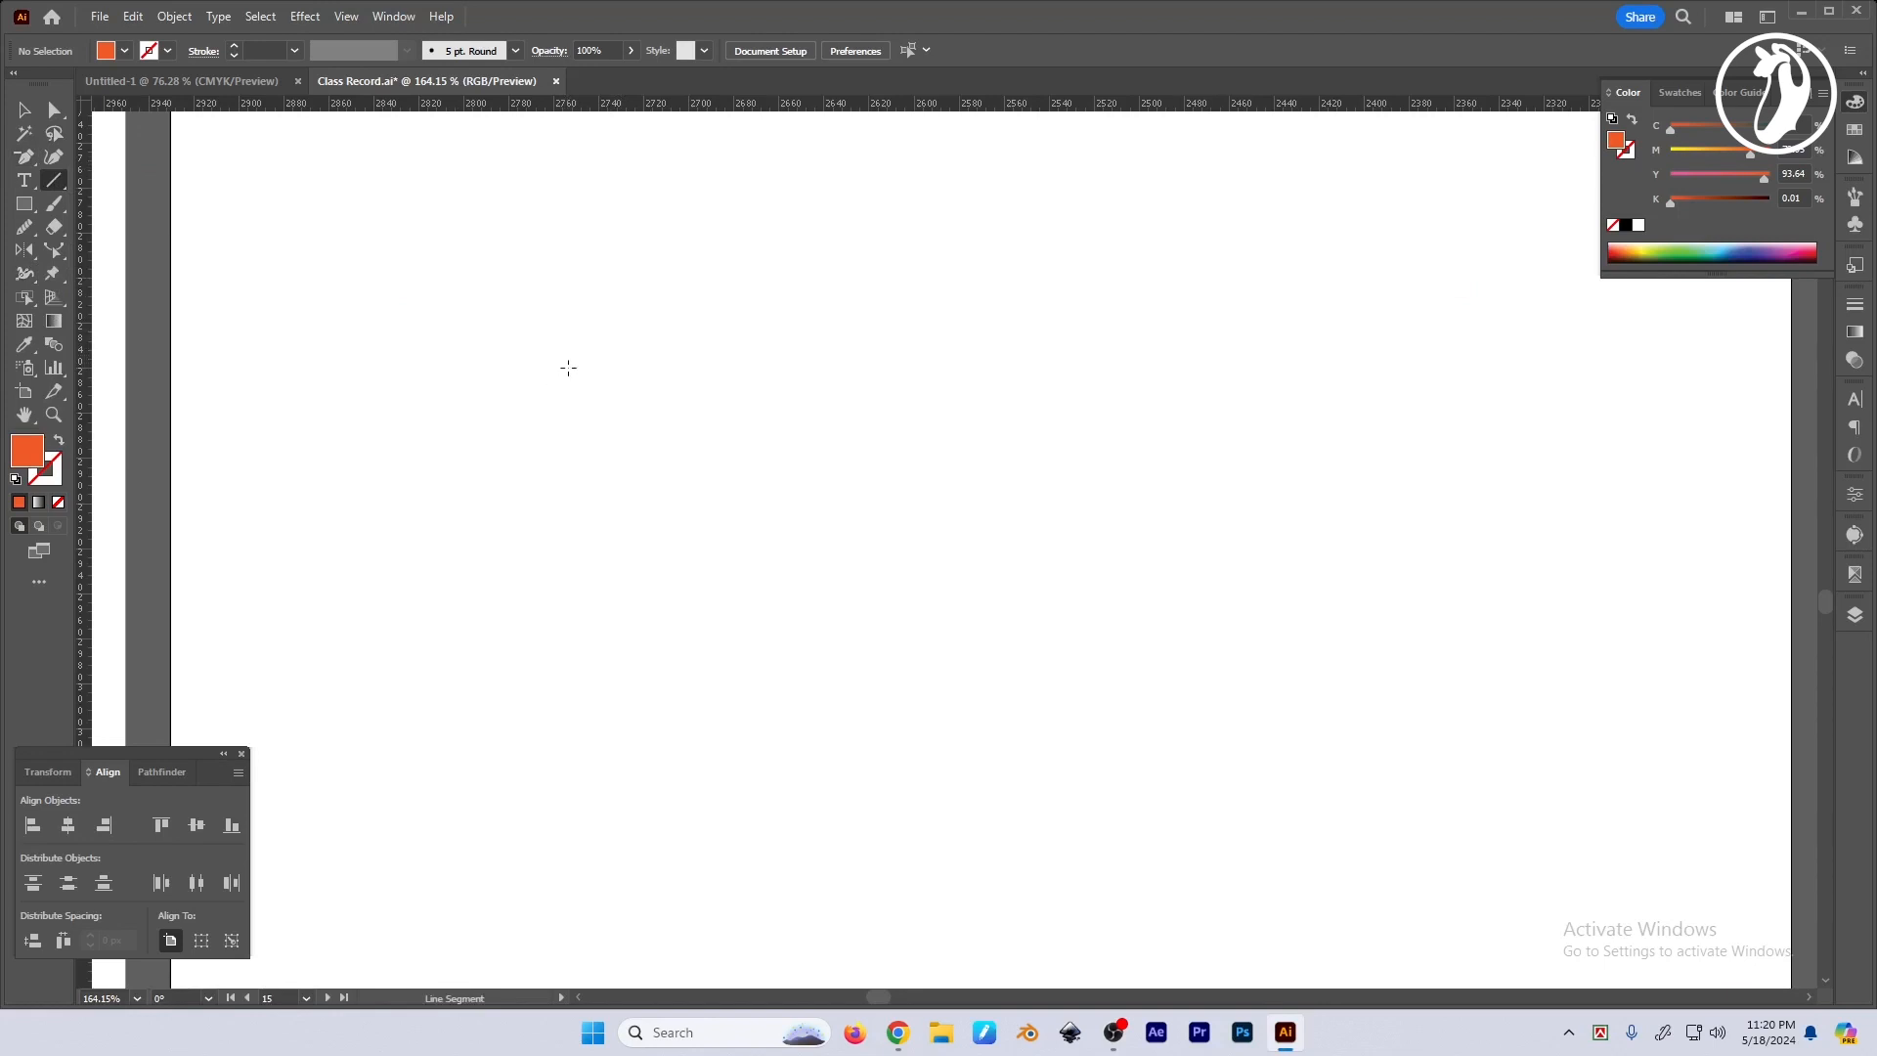
{"action": "left_click_drag", "start_coordinate": [361, 361], "coordinate": [1013, 362]}
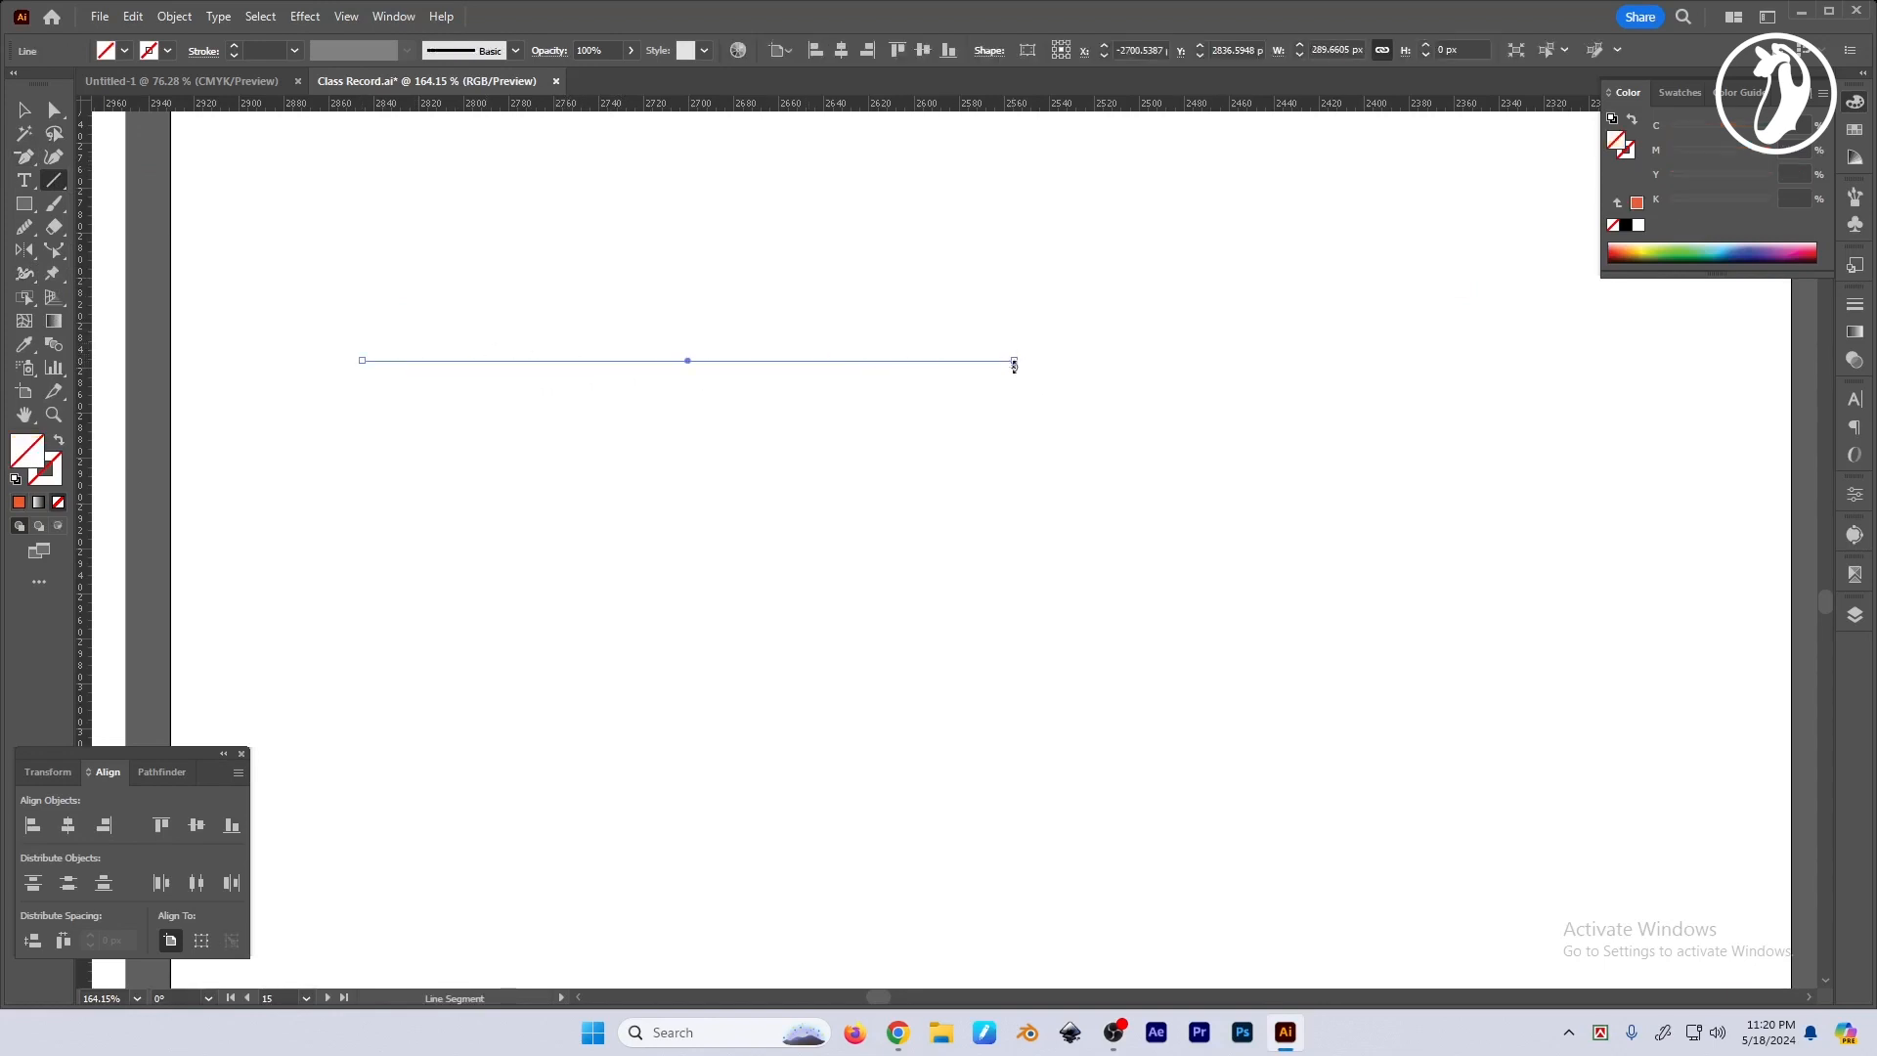
{"action": "key", "text": "d"}
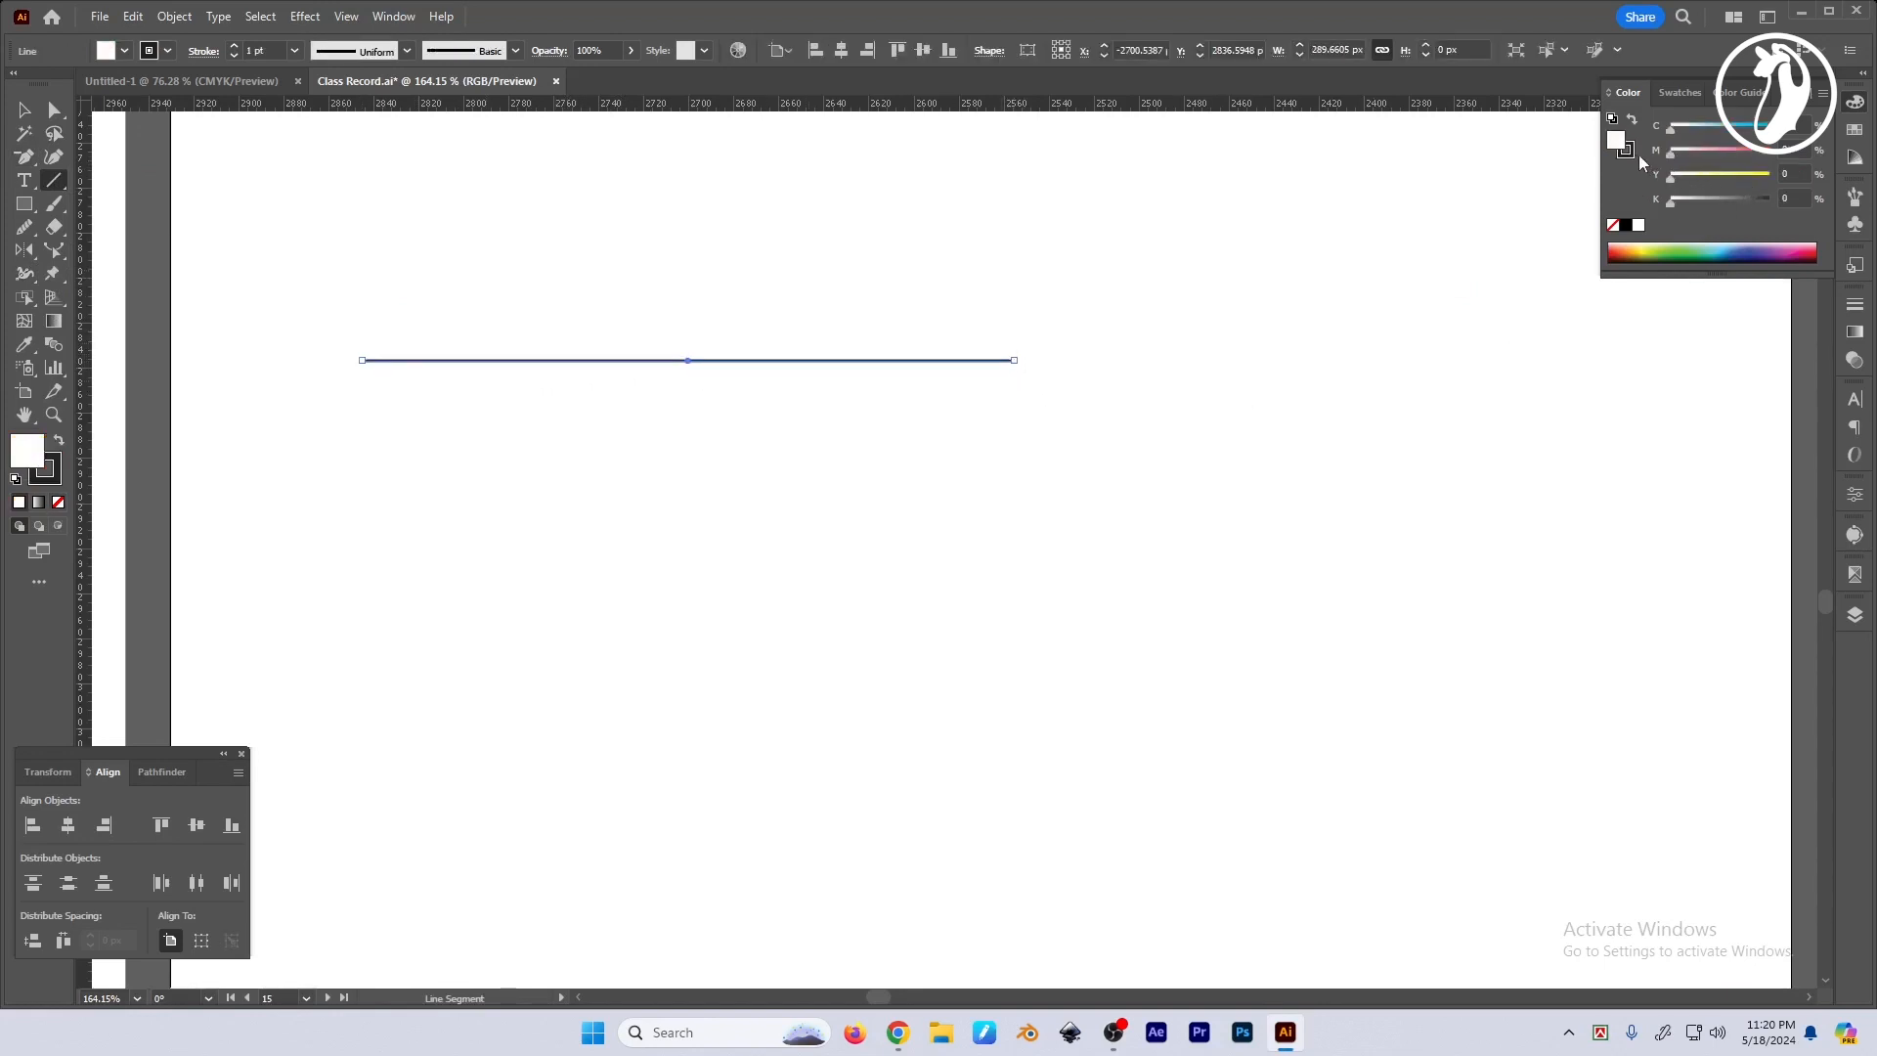
{"action": "left_click", "coordinate": [1614, 226]}
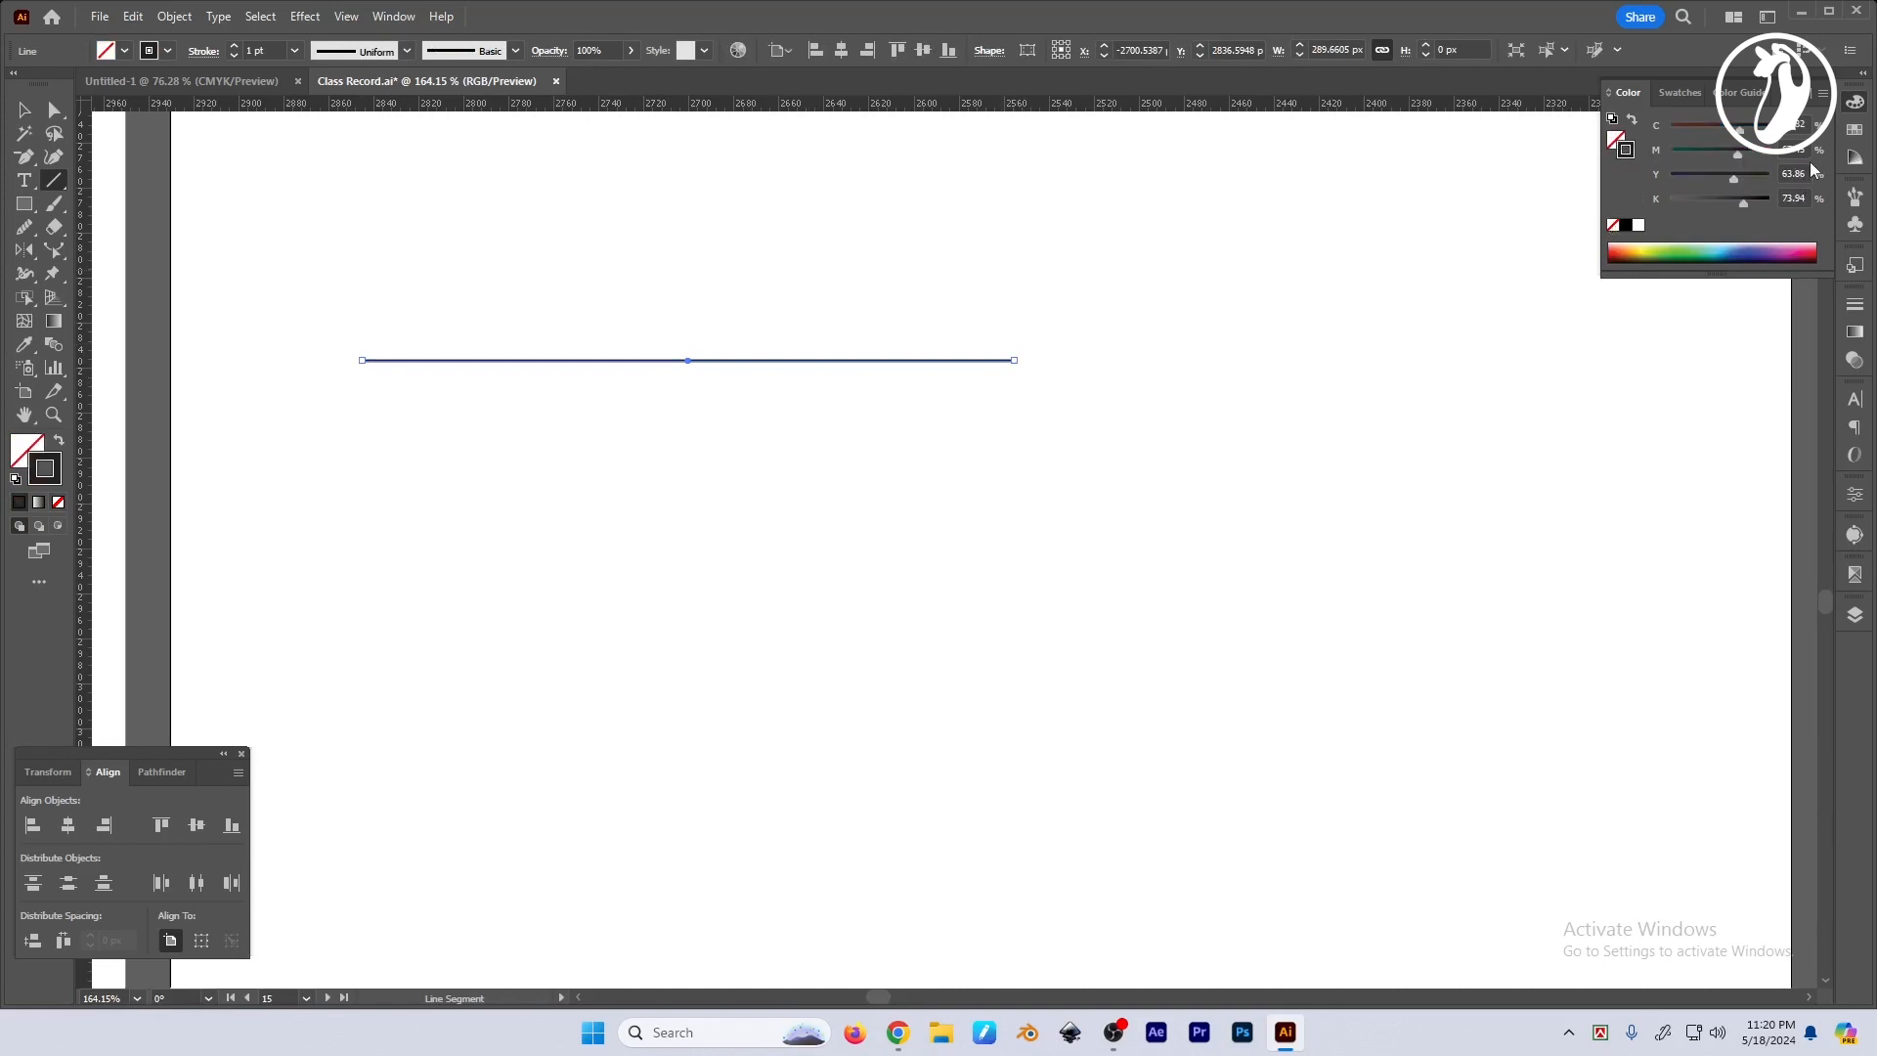
{"action": "left_click", "coordinate": [1854, 131]}
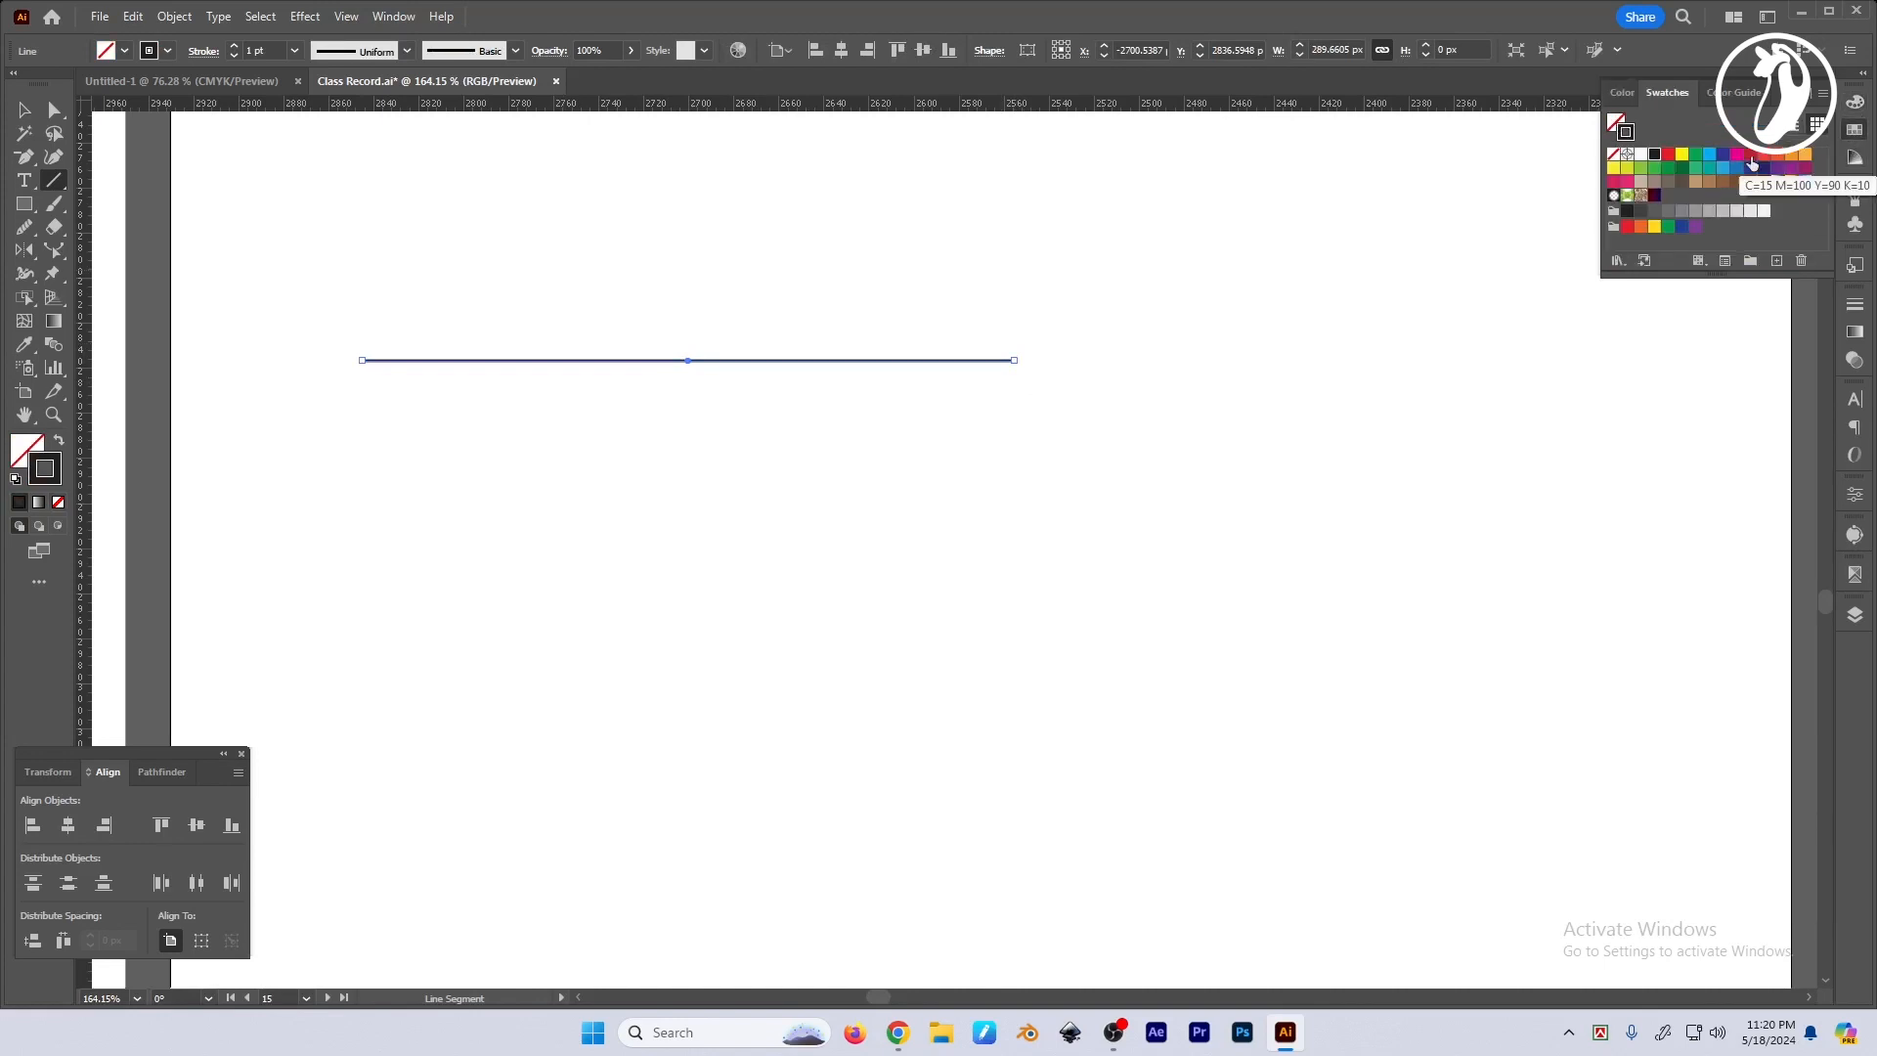
{"action": "left_click", "coordinate": [1751, 161]}
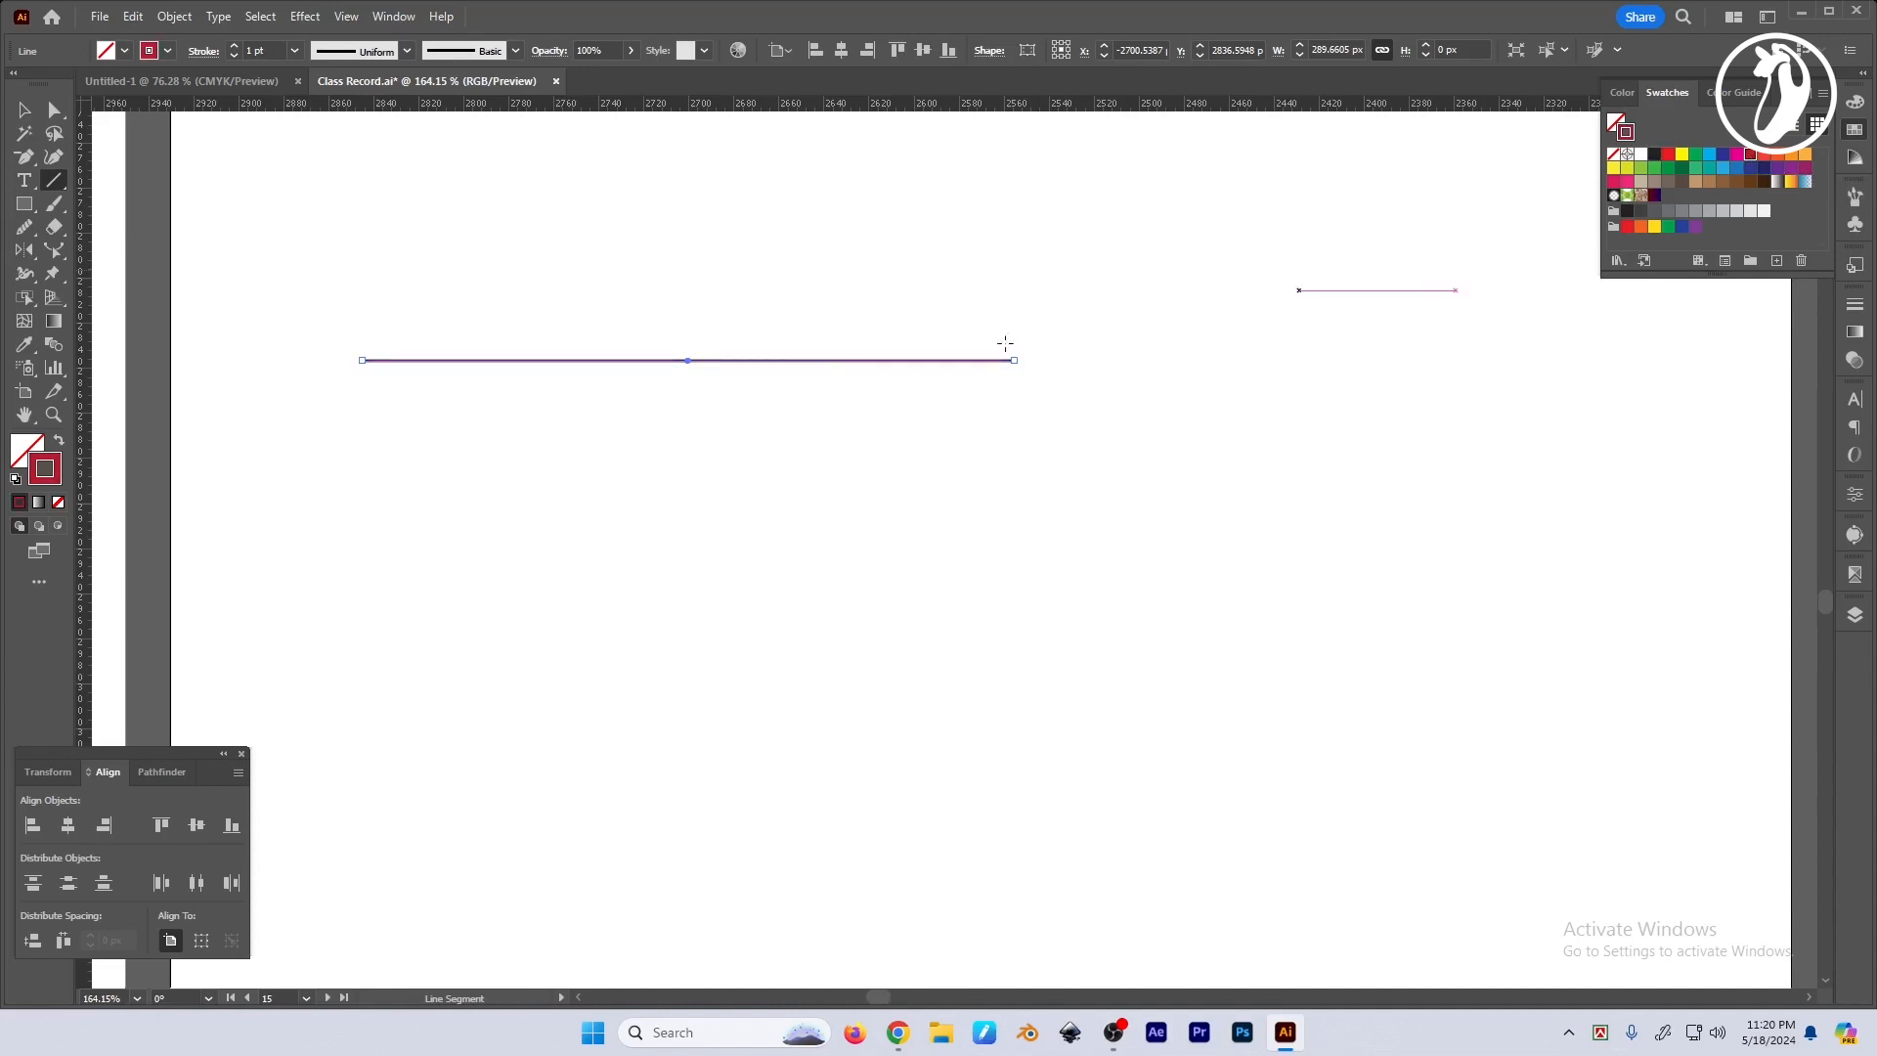
Set the red line's stroke weight to 4 pt.
{"action": "left_click", "coordinate": [1854, 306]}
{"action": "key", "text": "Up"}
{"action": "key", "text": "Up"}
{"action": "key", "text": "Up"}
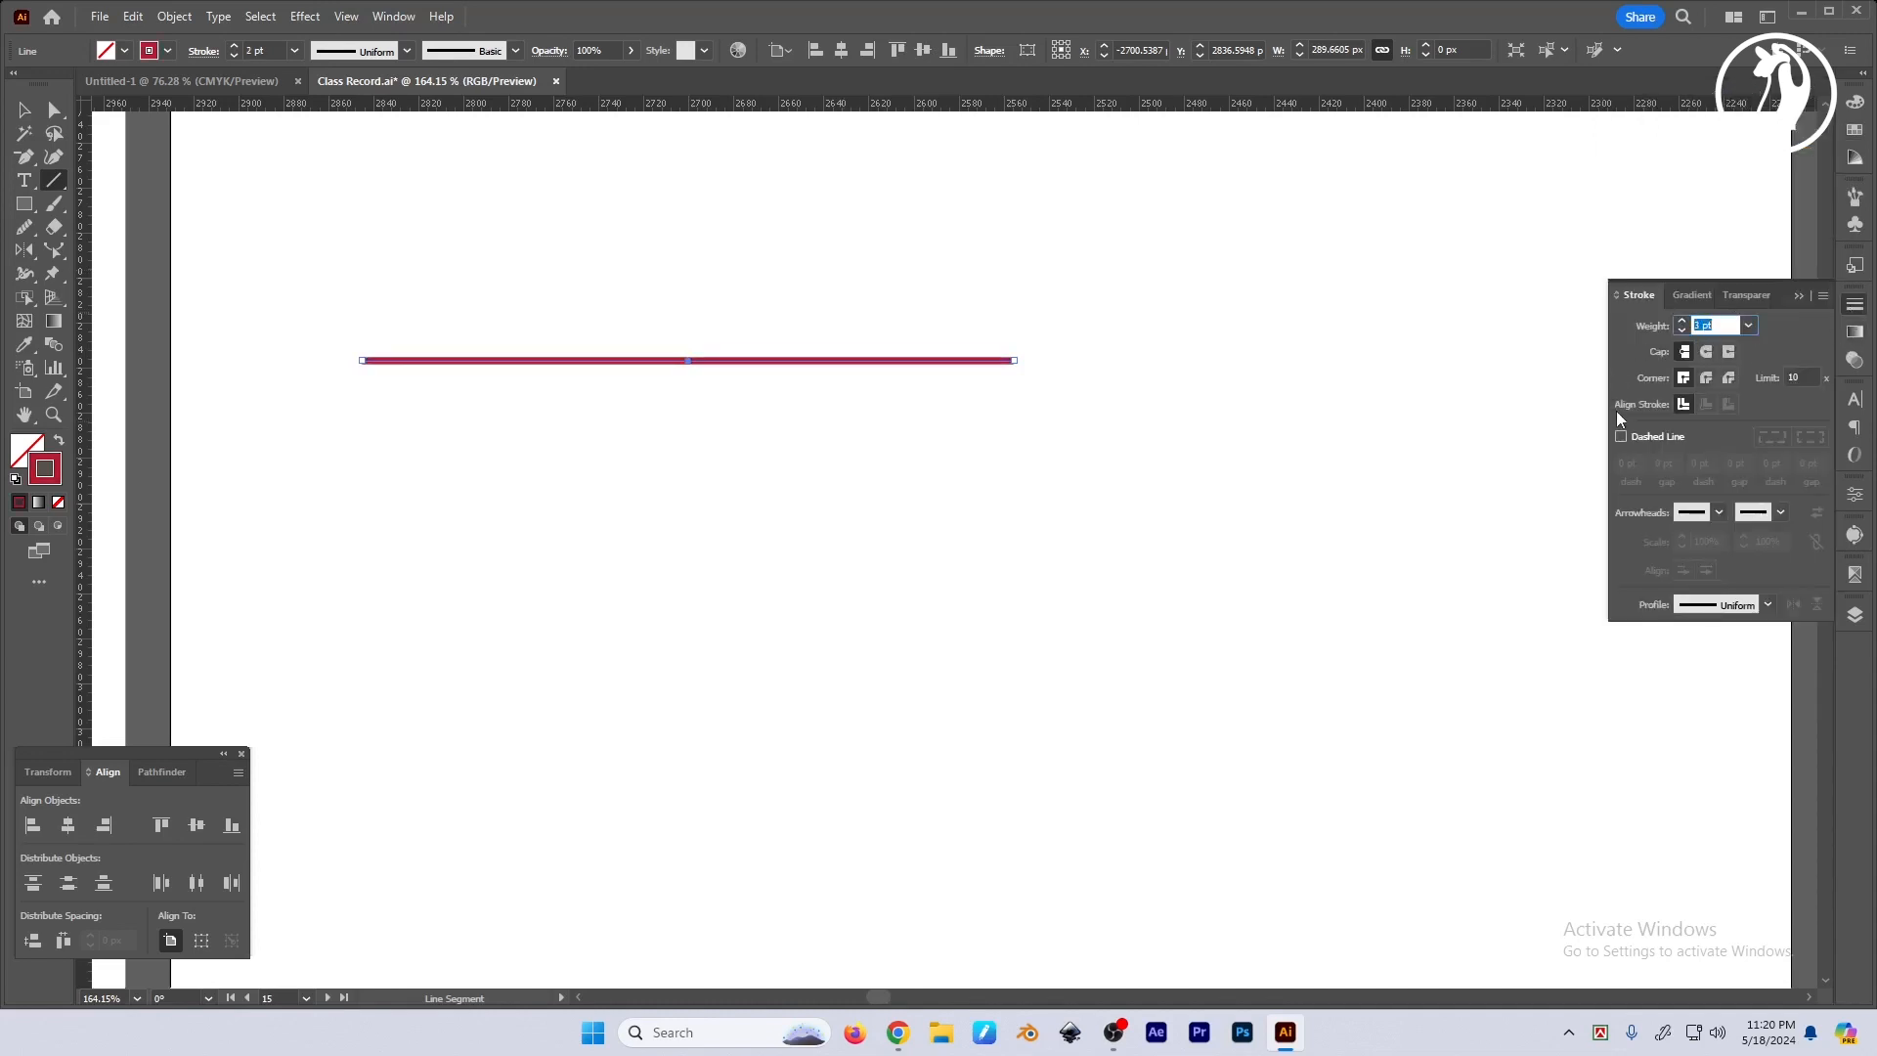
{"action": "left_click", "coordinate": [1800, 295]}
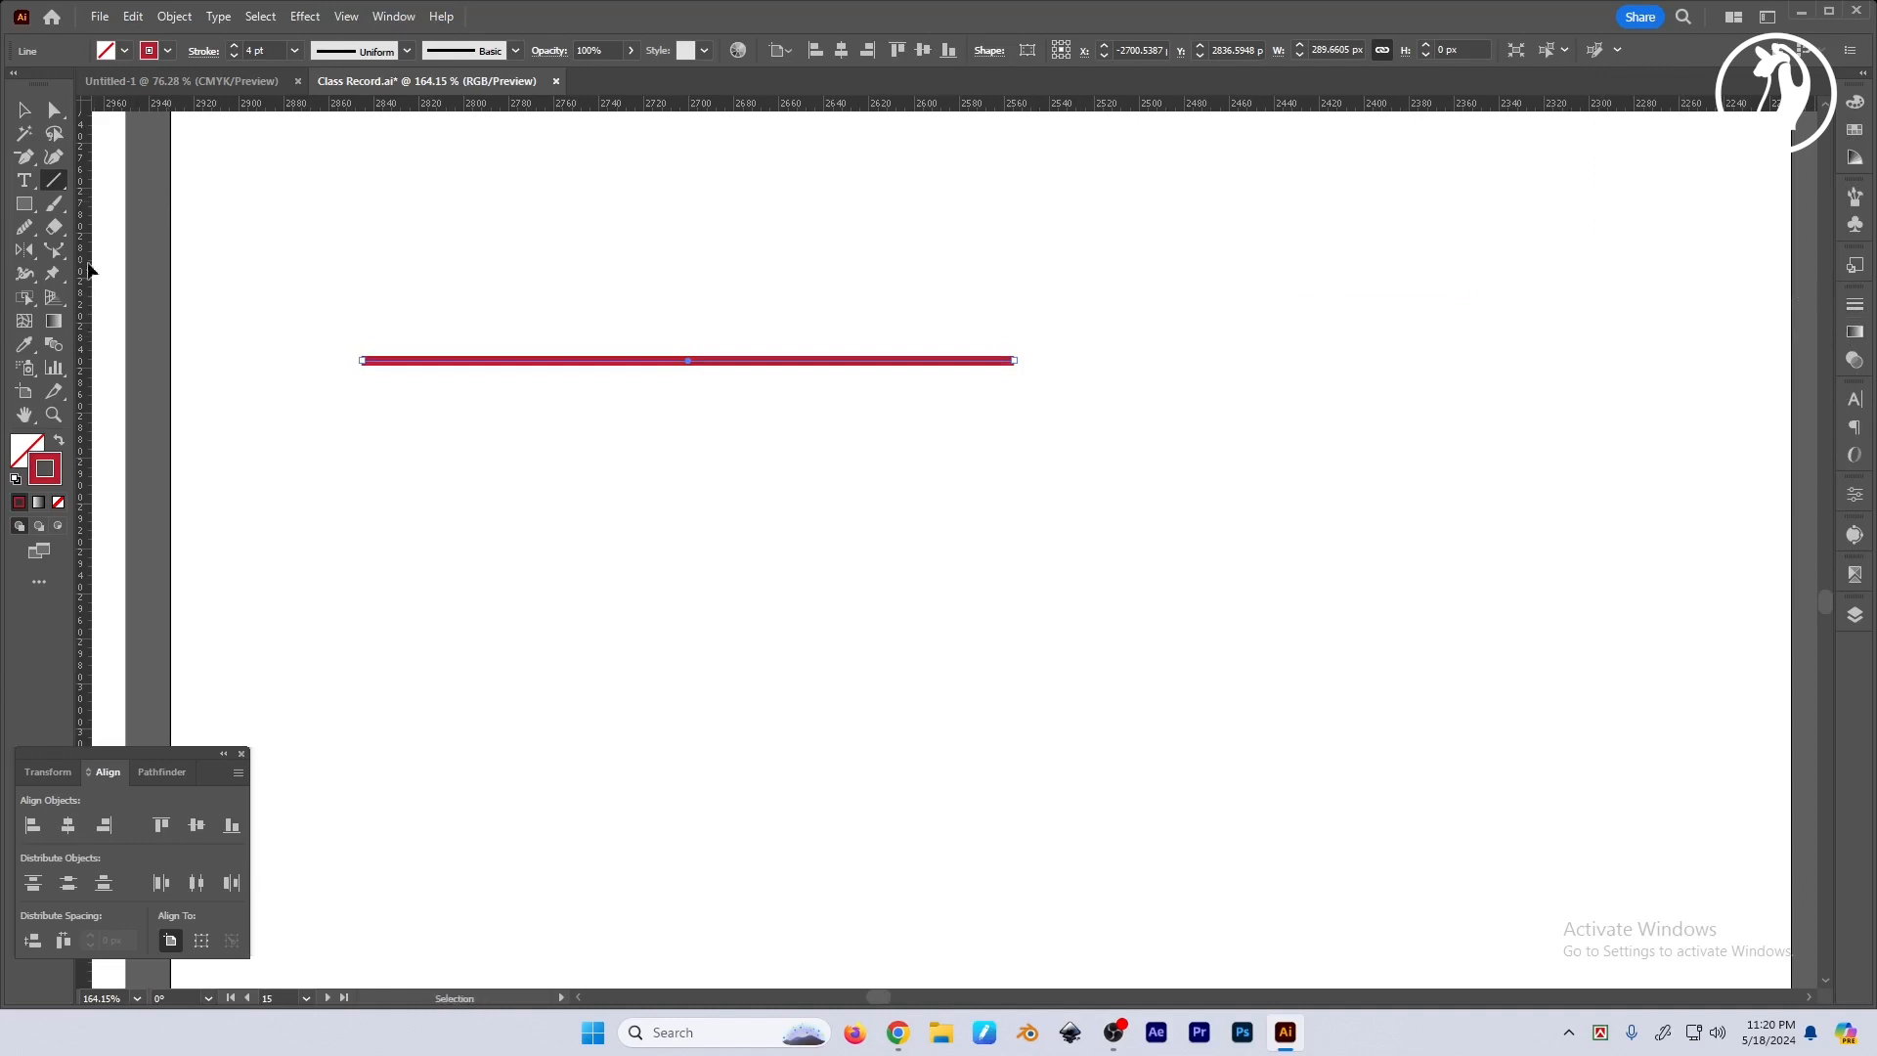
Widen the middle of the red line with the Width tool to about 135 px, forming a leaf shape.
{"action": "left_click_drag", "start_coordinate": [28, 275], "coordinate": [60, 275]}
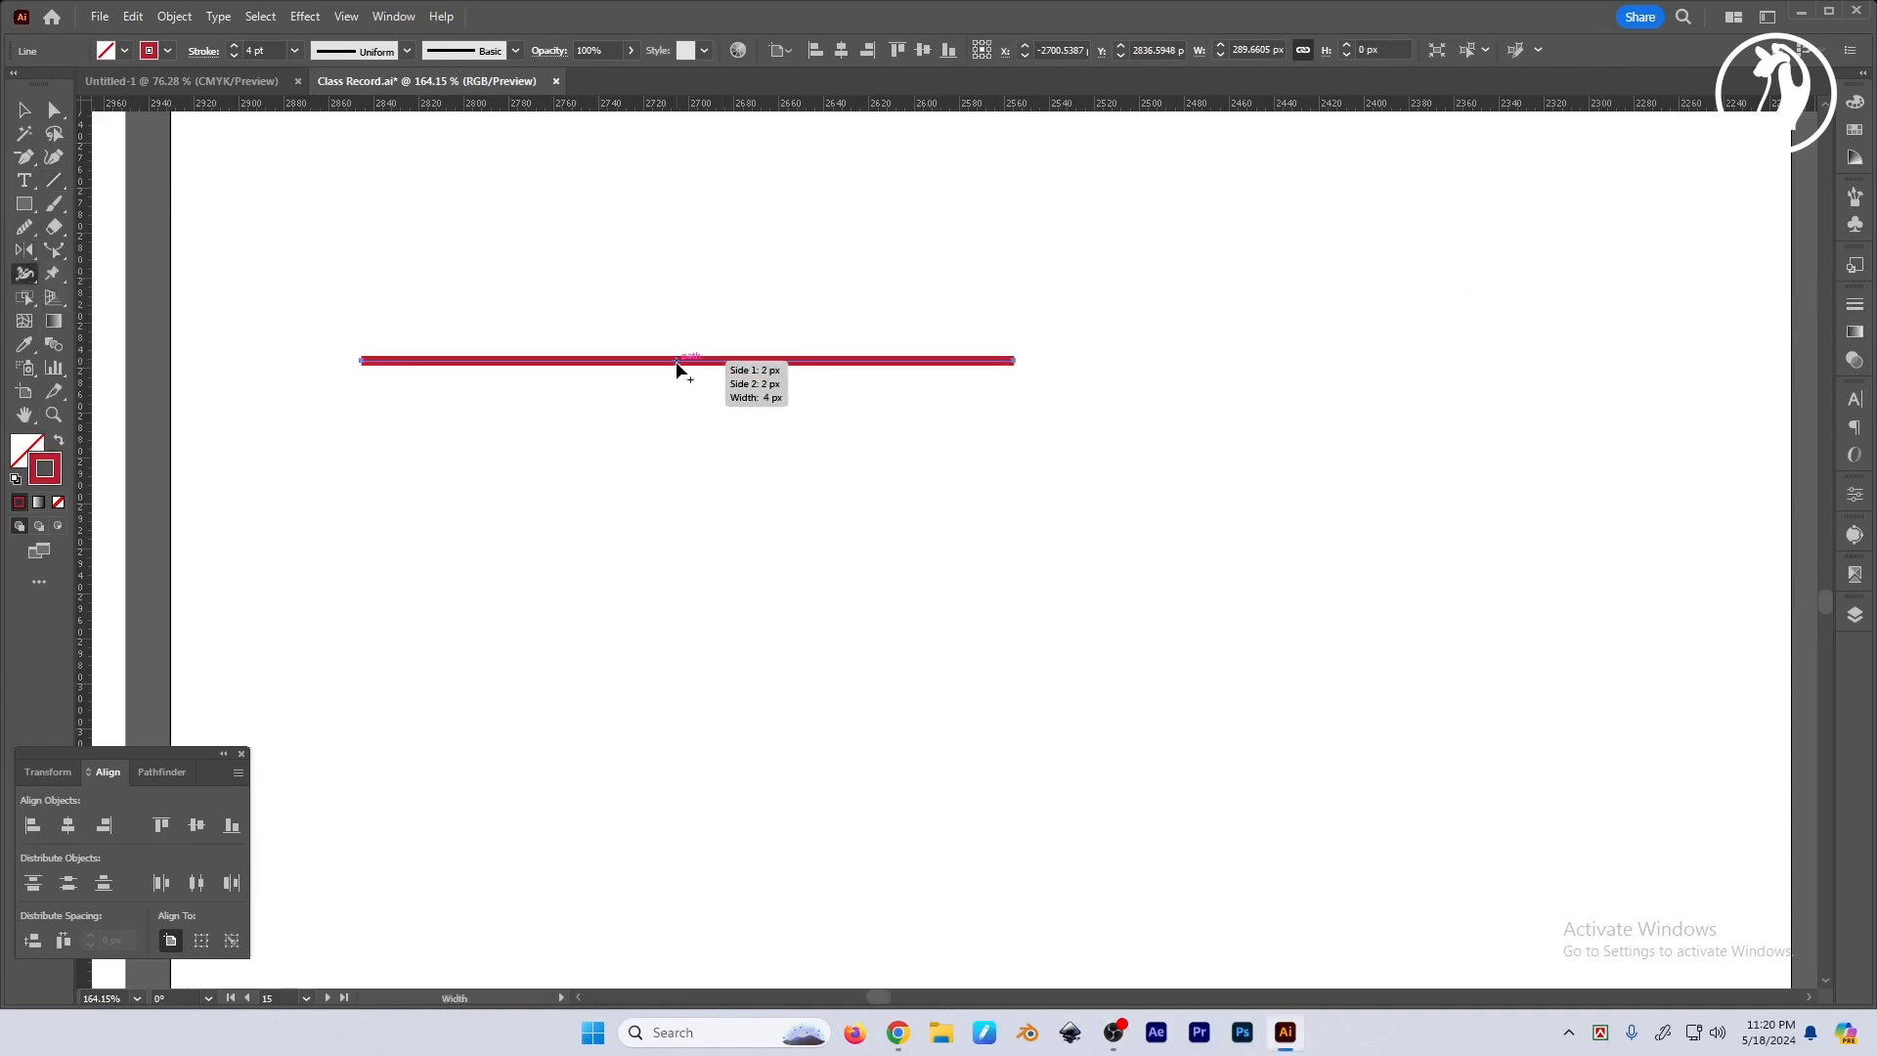
{"action": "mouse_move", "coordinate": [677, 363]}
{"action": "left_mouse_down"}
{"action": "mouse_move", "coordinate": [668, 467]}
{"action": "mouse_move", "coordinate": [720, 466]}
{"action": "mouse_move", "coordinate": [736, 565]}
{"action": "mouse_move", "coordinate": [725, 499]}
{"action": "mouse_move", "coordinate": [702, 530]}
{"action": "mouse_move", "coordinate": [702, 472]}
{"action": "mouse_move", "coordinate": [701, 514]}
{"action": "left_mouse_up"}
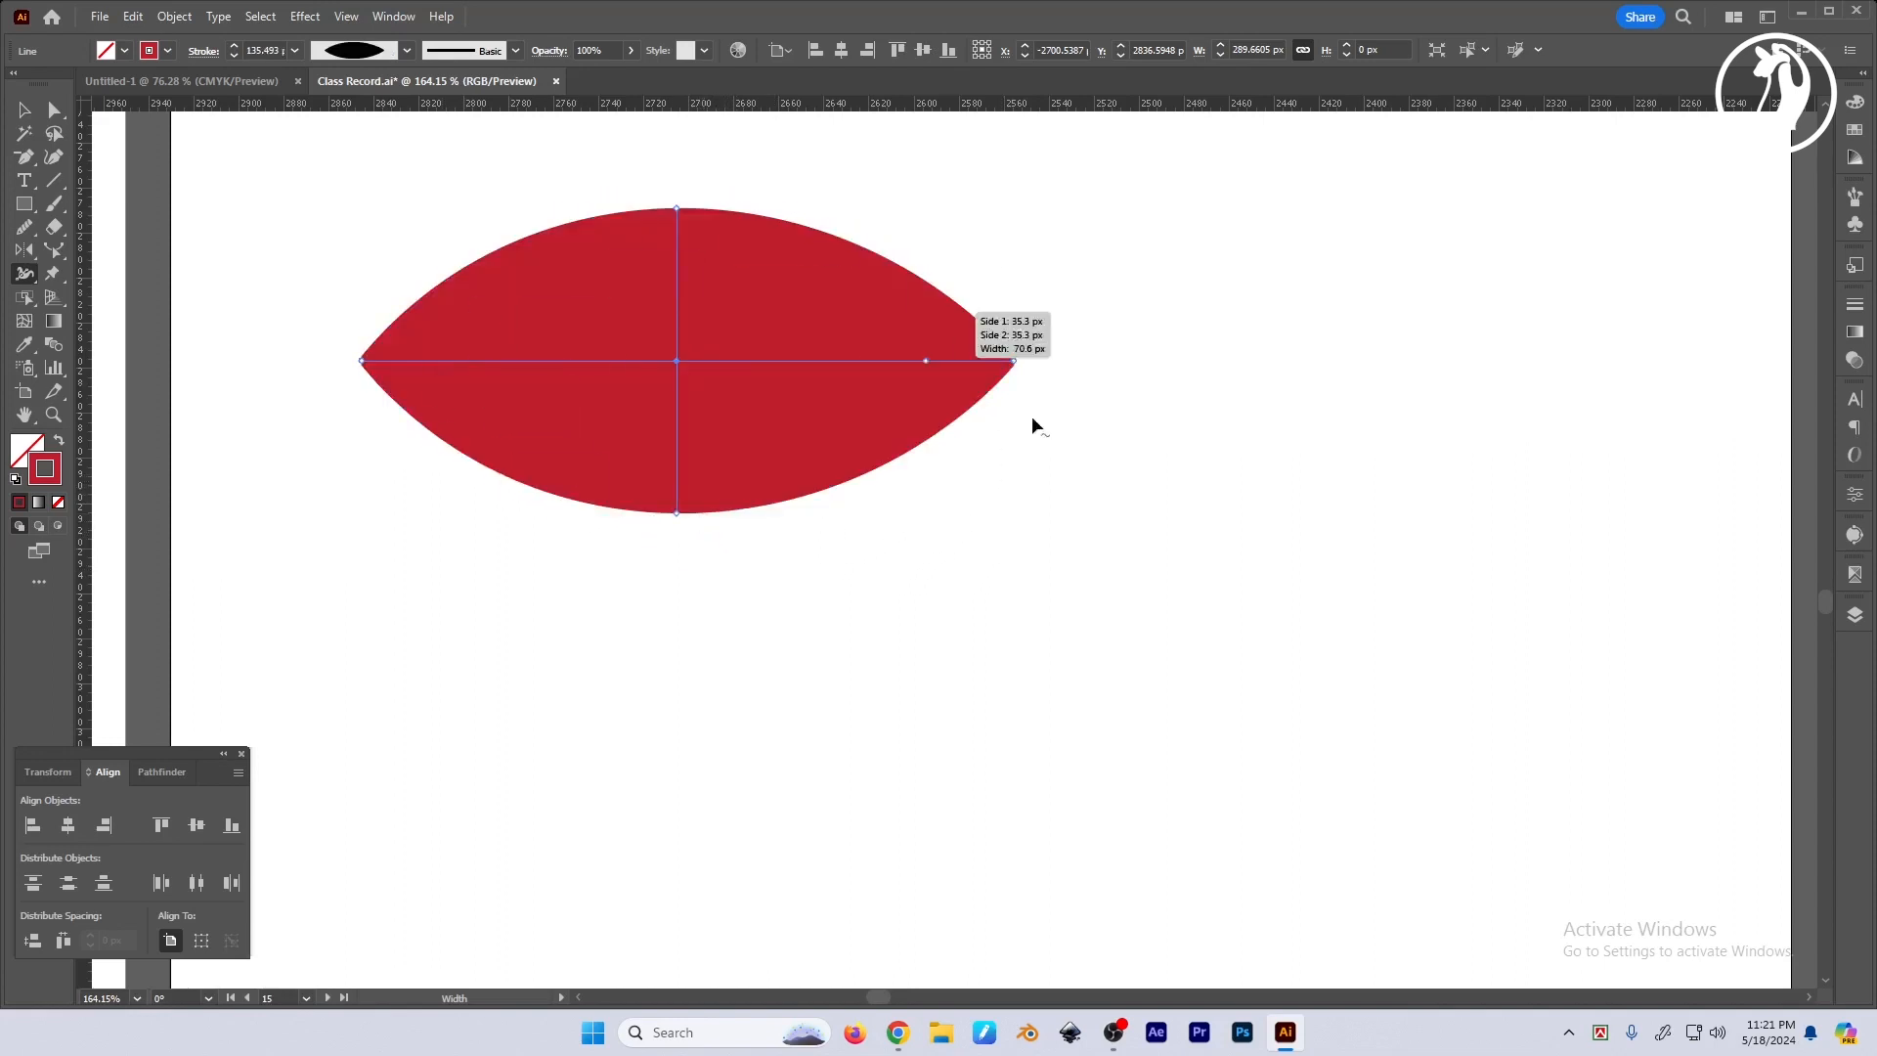
{"action": "left_click_drag", "start_coordinate": [1366, 460], "coordinate": [1310, 465]}
Move the red leaf shape into the upper-left area of the artboard.
{"action": "key", "text": "v"}
{"action": "mouse_move", "coordinate": [1025, 457]}
{"action": "left_mouse_down"}
{"action": "mouse_move", "coordinate": [1052, 464]}
{"action": "mouse_move", "coordinate": [1027, 474]}
{"action": "left_mouse_up"}
{"action": "left_click", "coordinate": [1026, 474]}
{"action": "left_click_drag", "start_coordinate": [829, 347], "coordinate": [706, 293]}
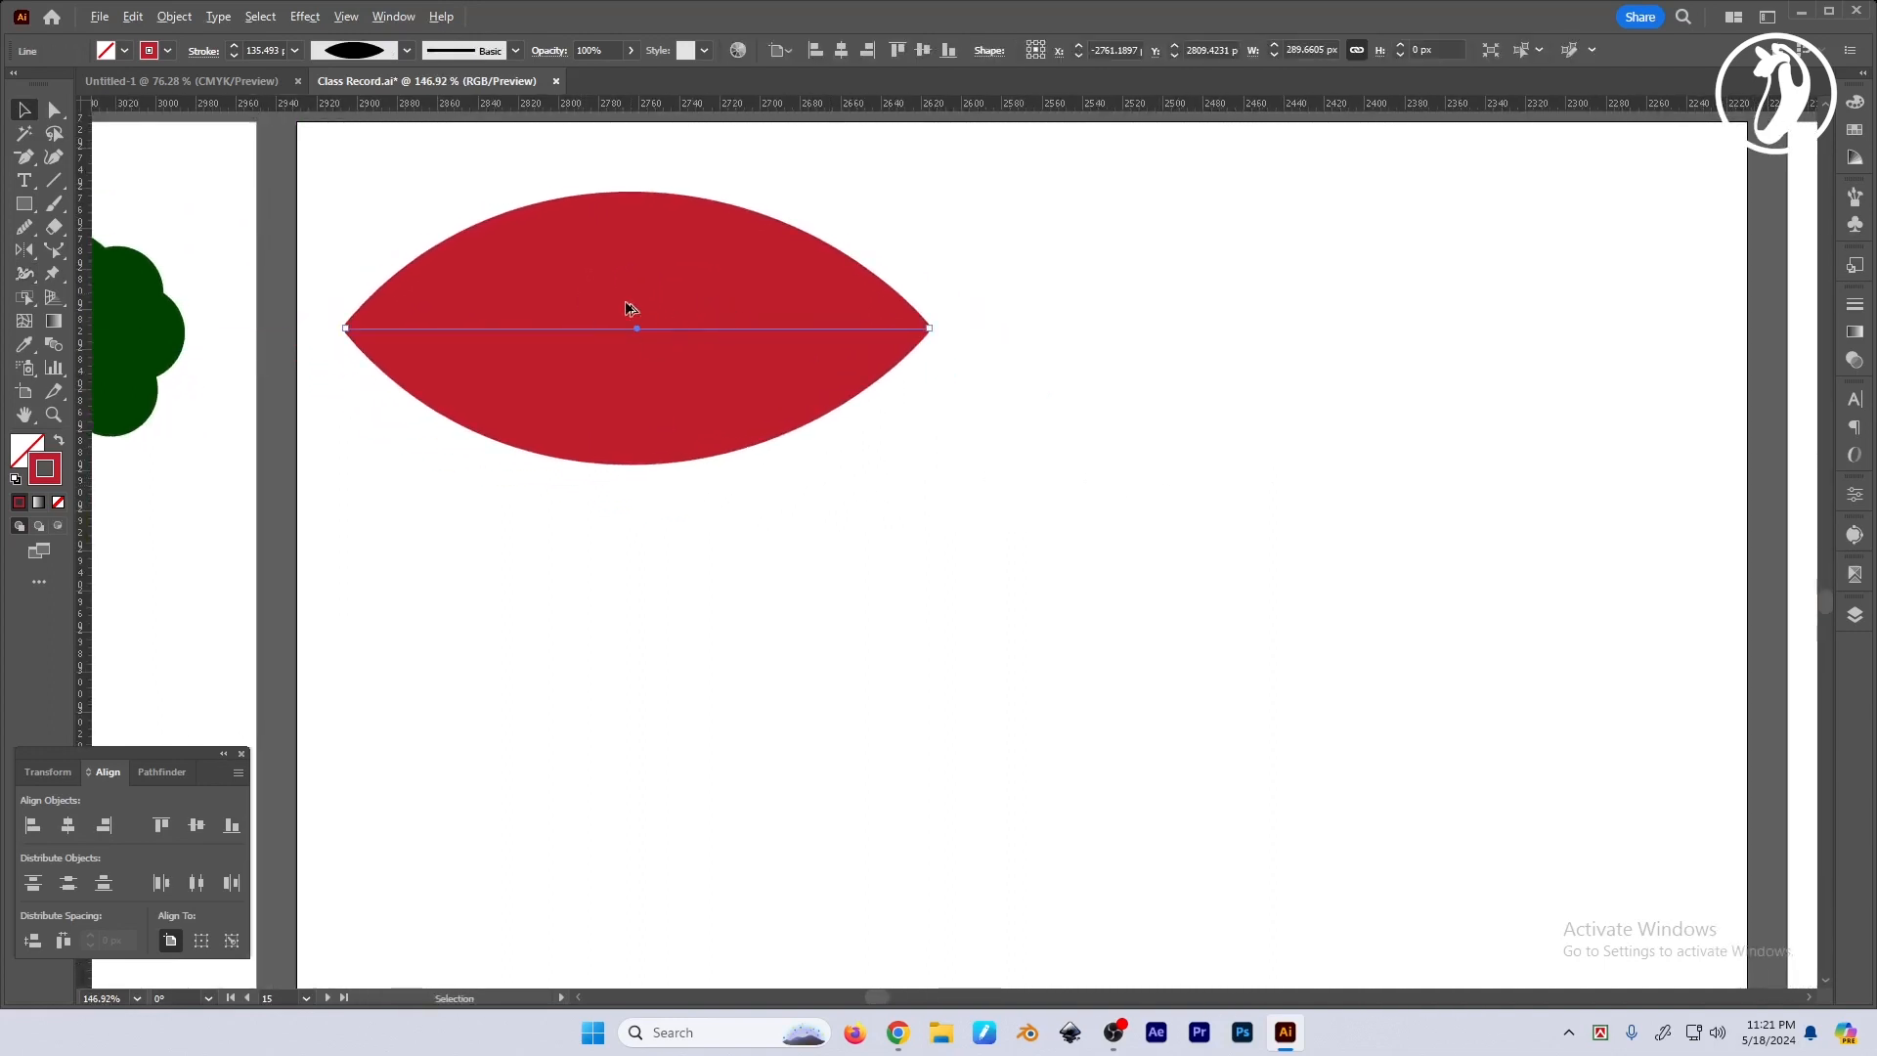
Try to shorten the leaf shape horizontally from its right end.
{"action": "left_click_drag", "start_coordinate": [929, 329], "coordinate": [804, 328]}
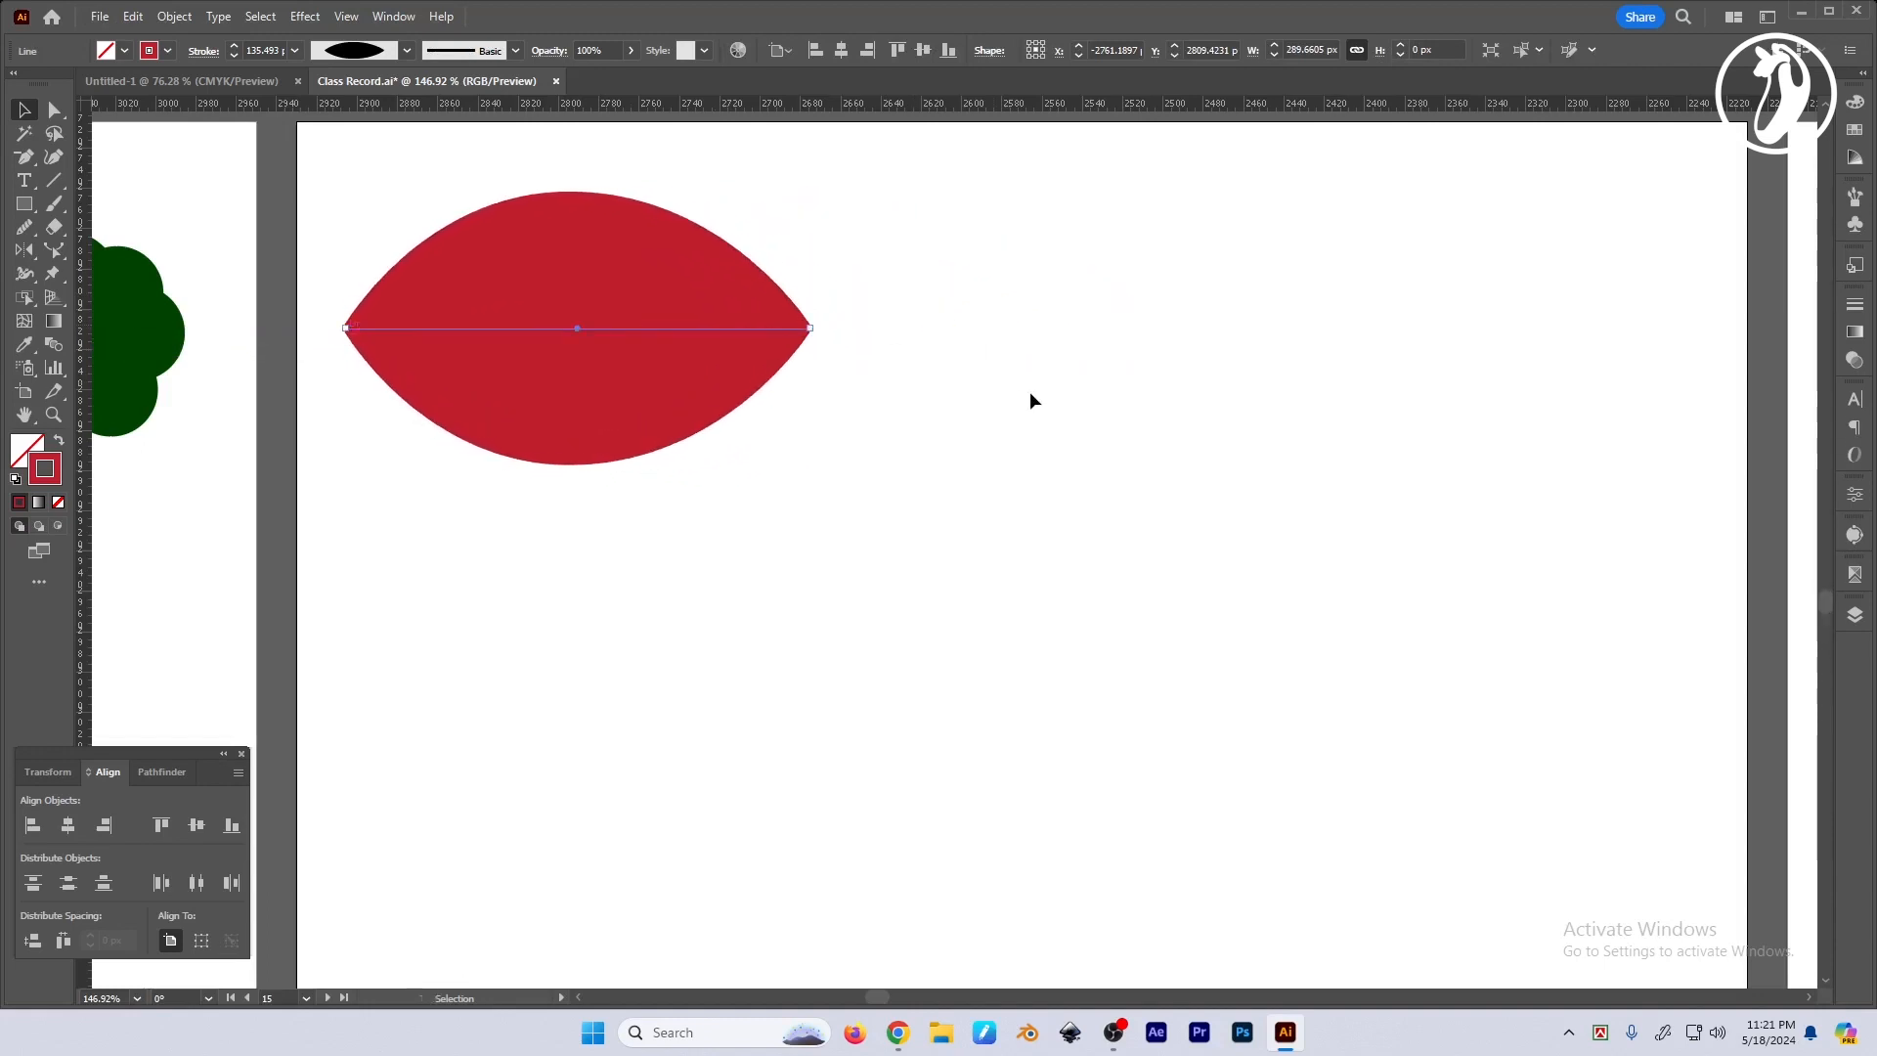
{"action": "key", "text": "ctrl+z"}
{"action": "left_click", "coordinate": [1027, 399]}
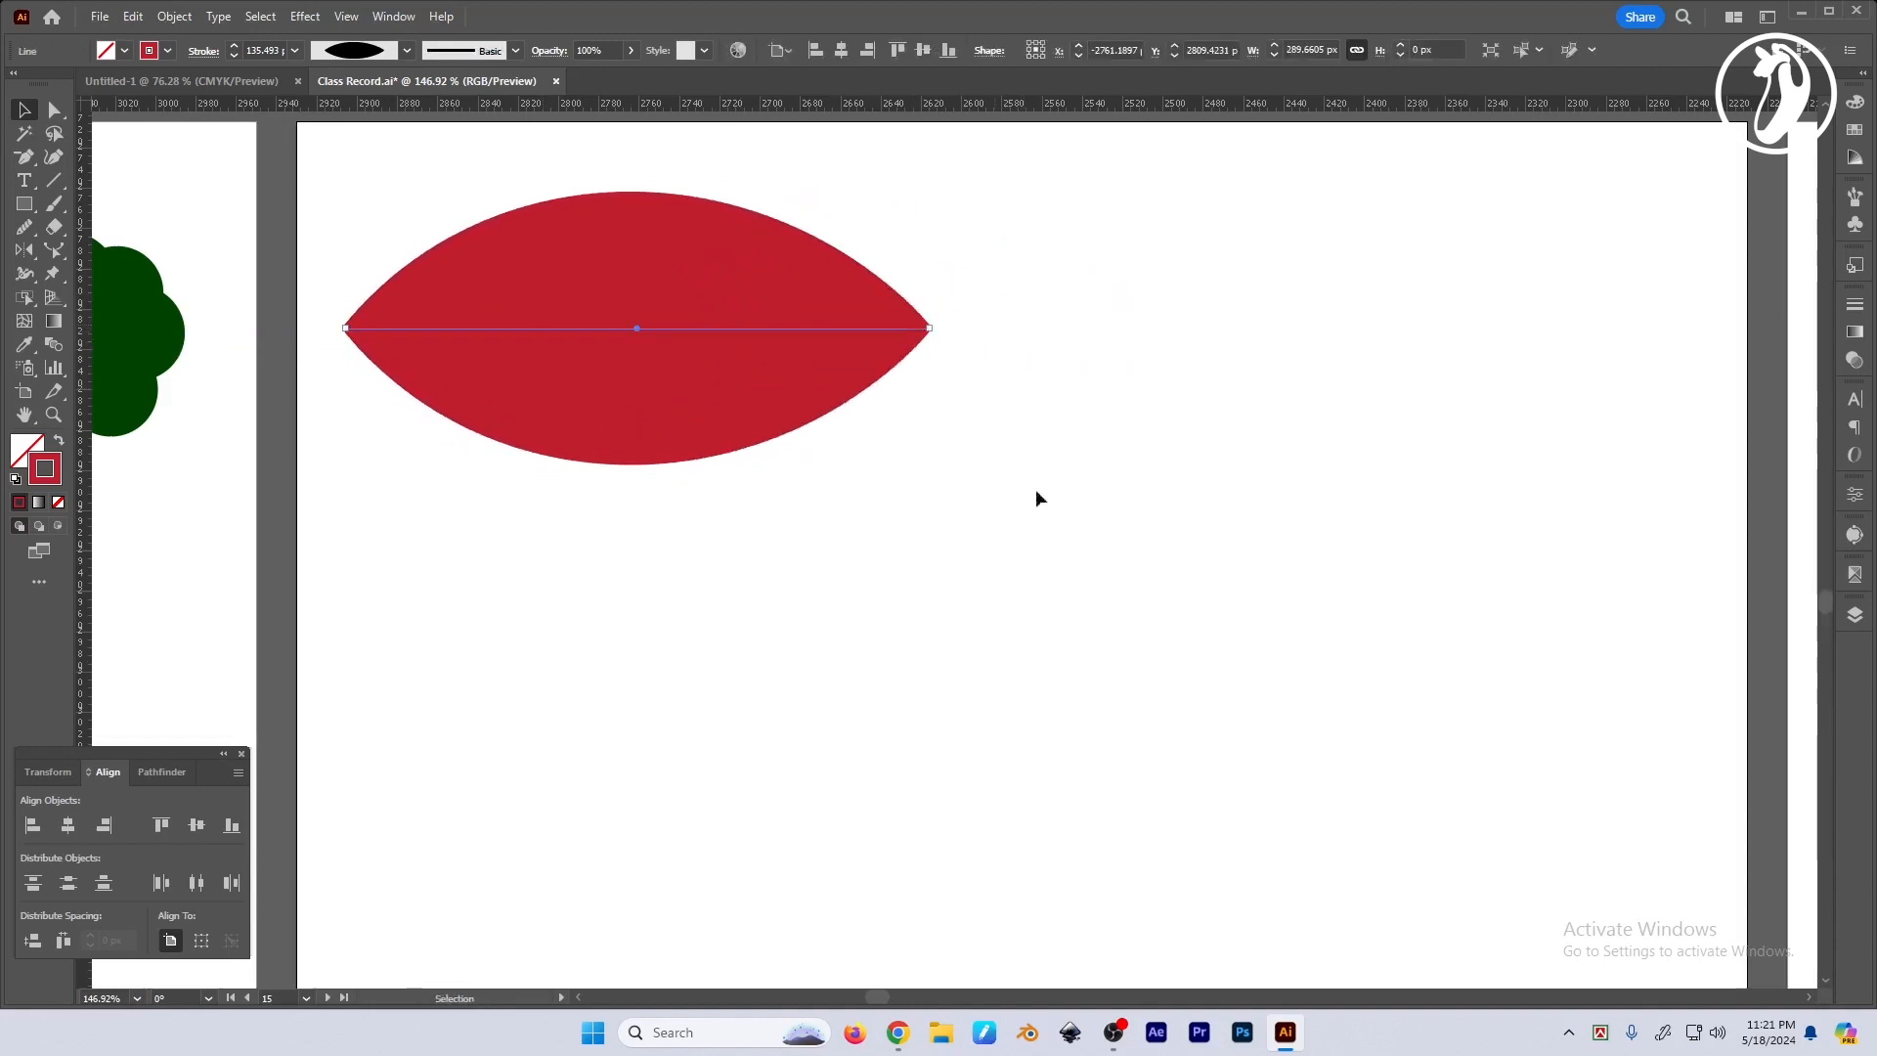
Draw a circle about 193 px in diameter to the right of the leaf shape.
{"action": "left_click_drag", "start_coordinate": [1137, 456], "coordinate": [1085, 456]}
{"action": "key", "text": "l"}
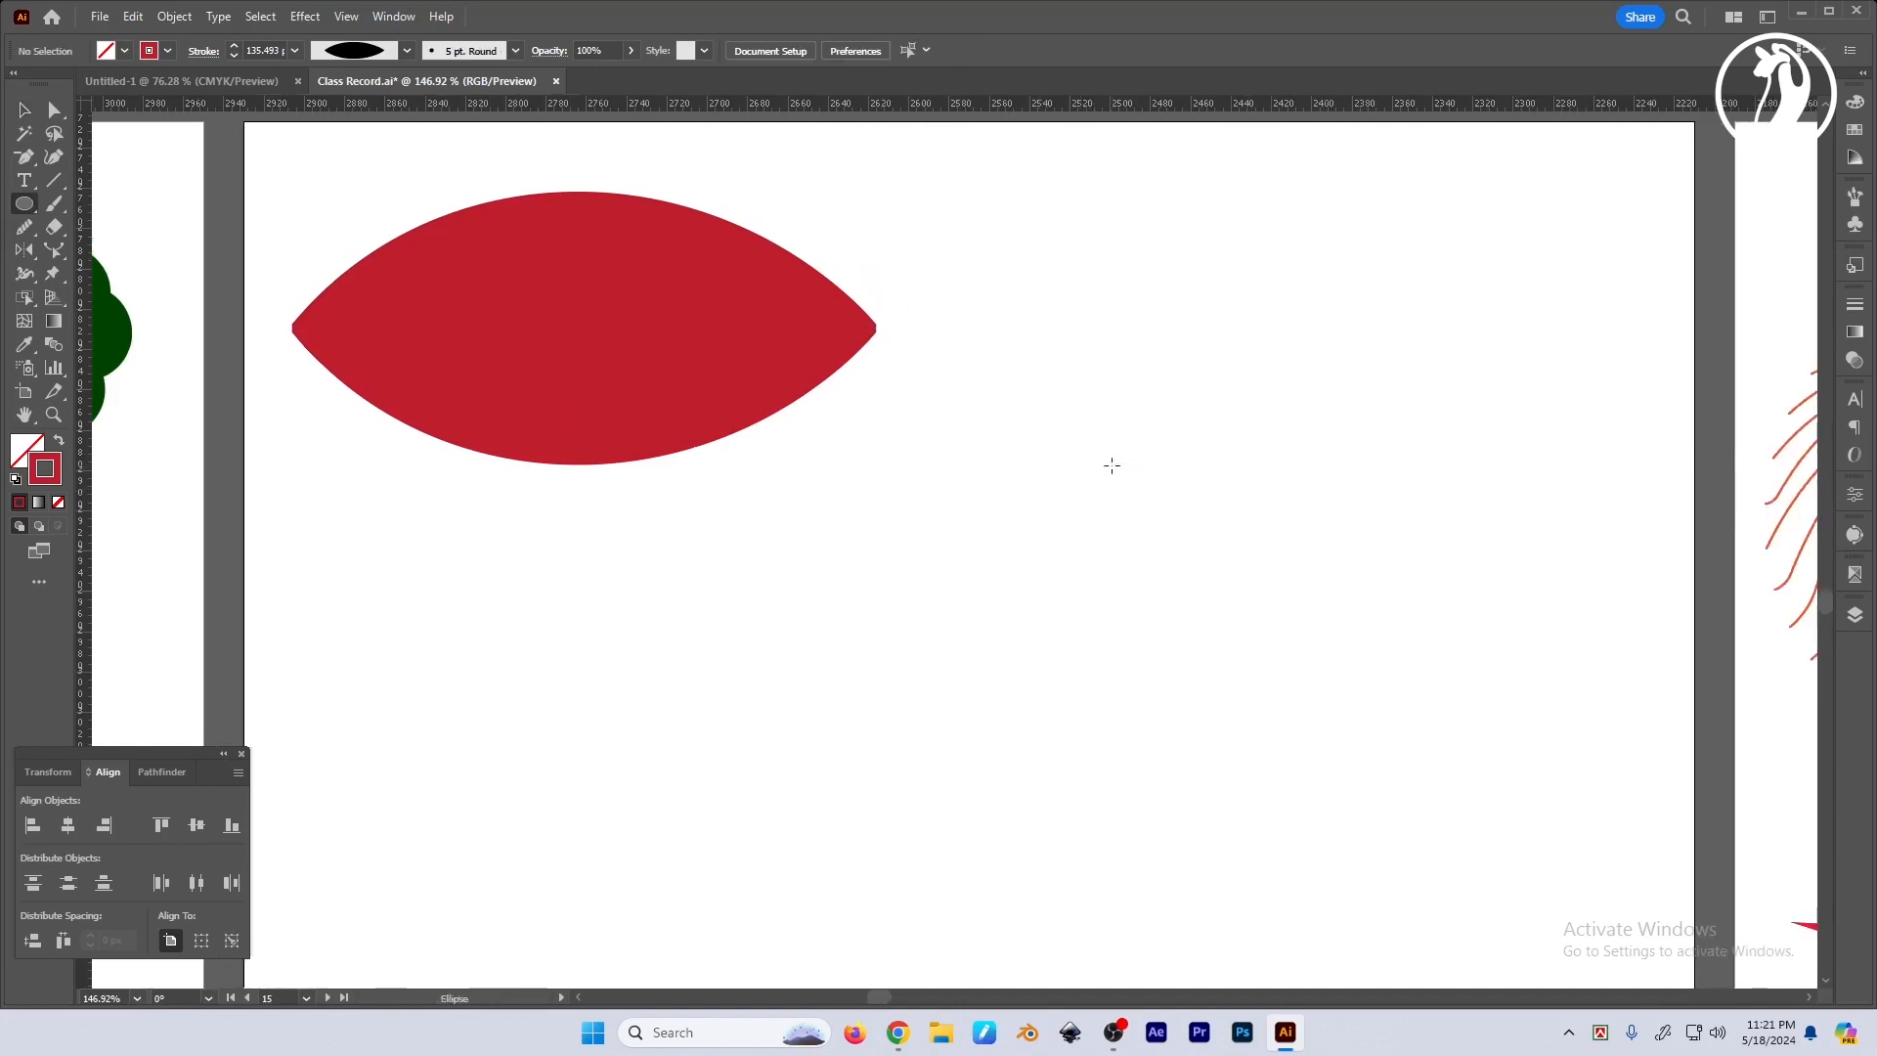
{"action": "scroll", "coordinate": [1094, 449], "scroll_direction": "right", "scroll_amount": 3}
{"action": "left_click_drag", "start_coordinate": [861, 264], "coordinate": [1200, 559]}
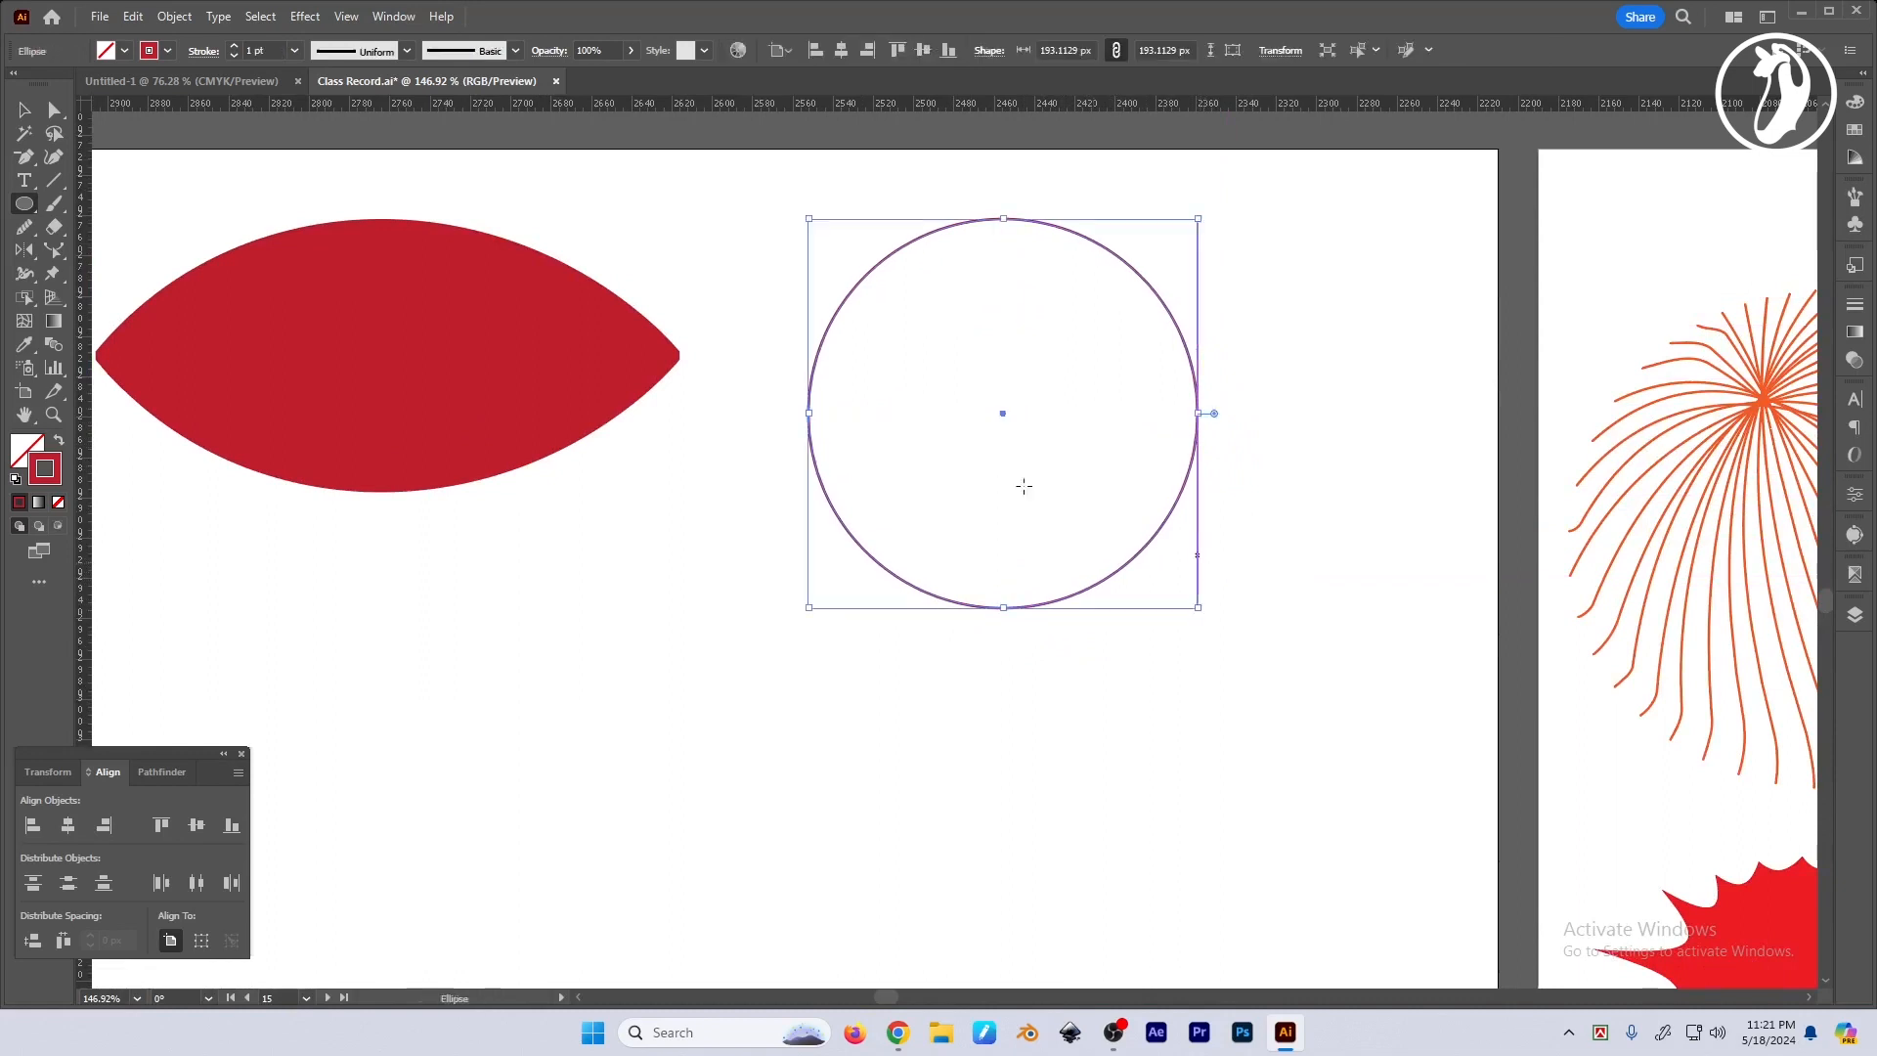
Cut the circle's path at its top and right anchor points with the Scissors tool.
{"action": "key", "text": "c"}
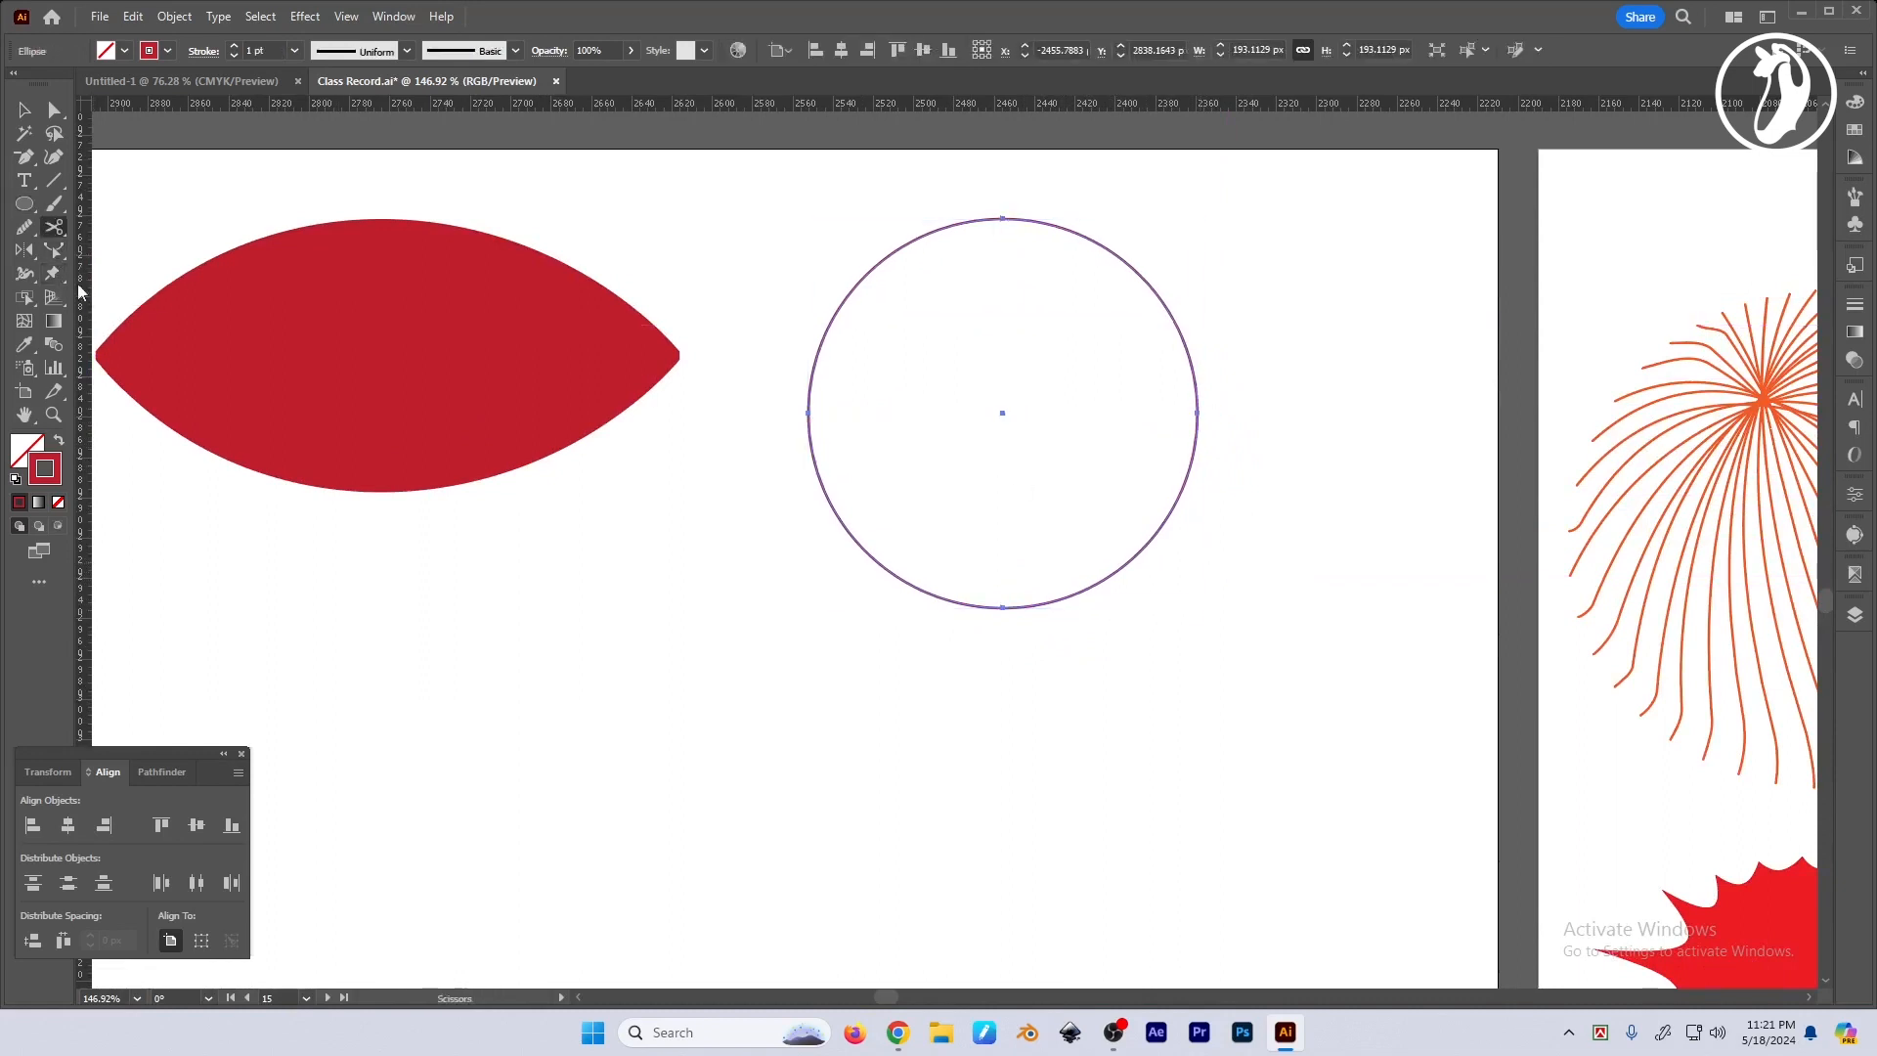
{"action": "left_click", "coordinate": [54, 226]}
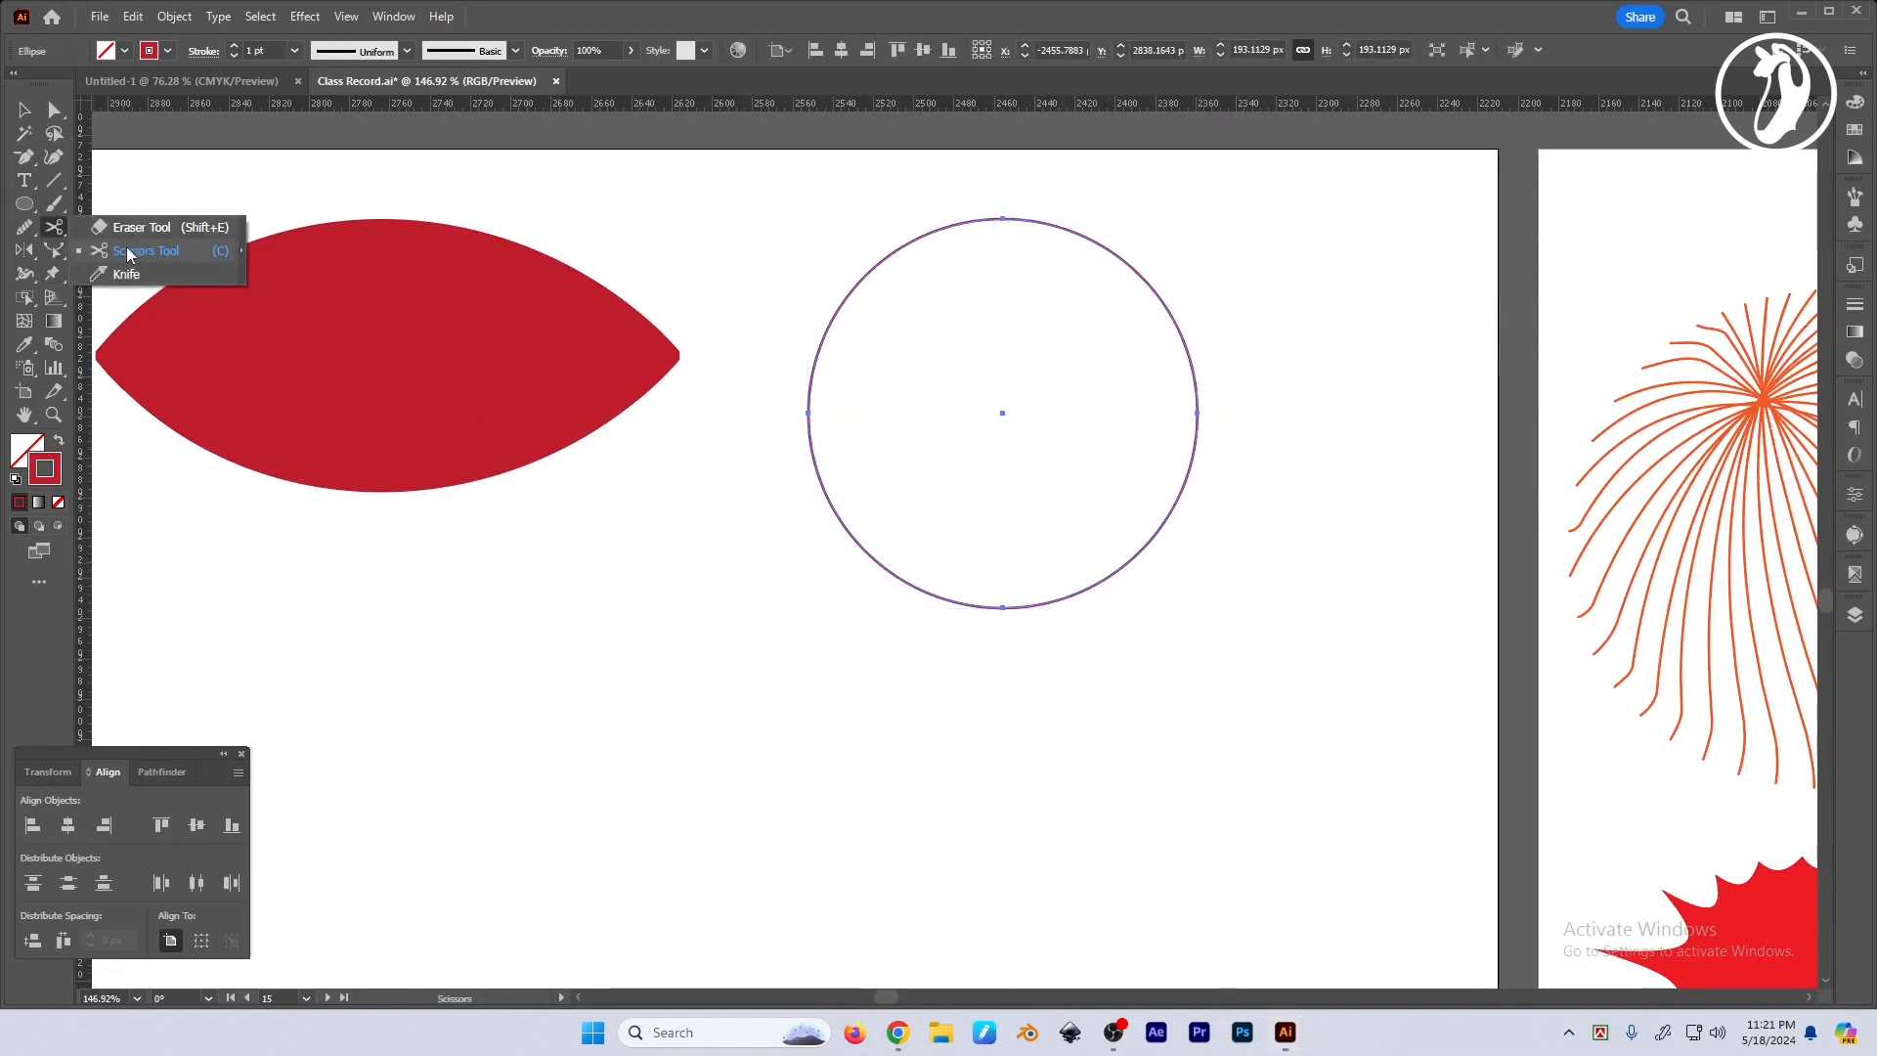
{"action": "left_click", "coordinate": [127, 250]}
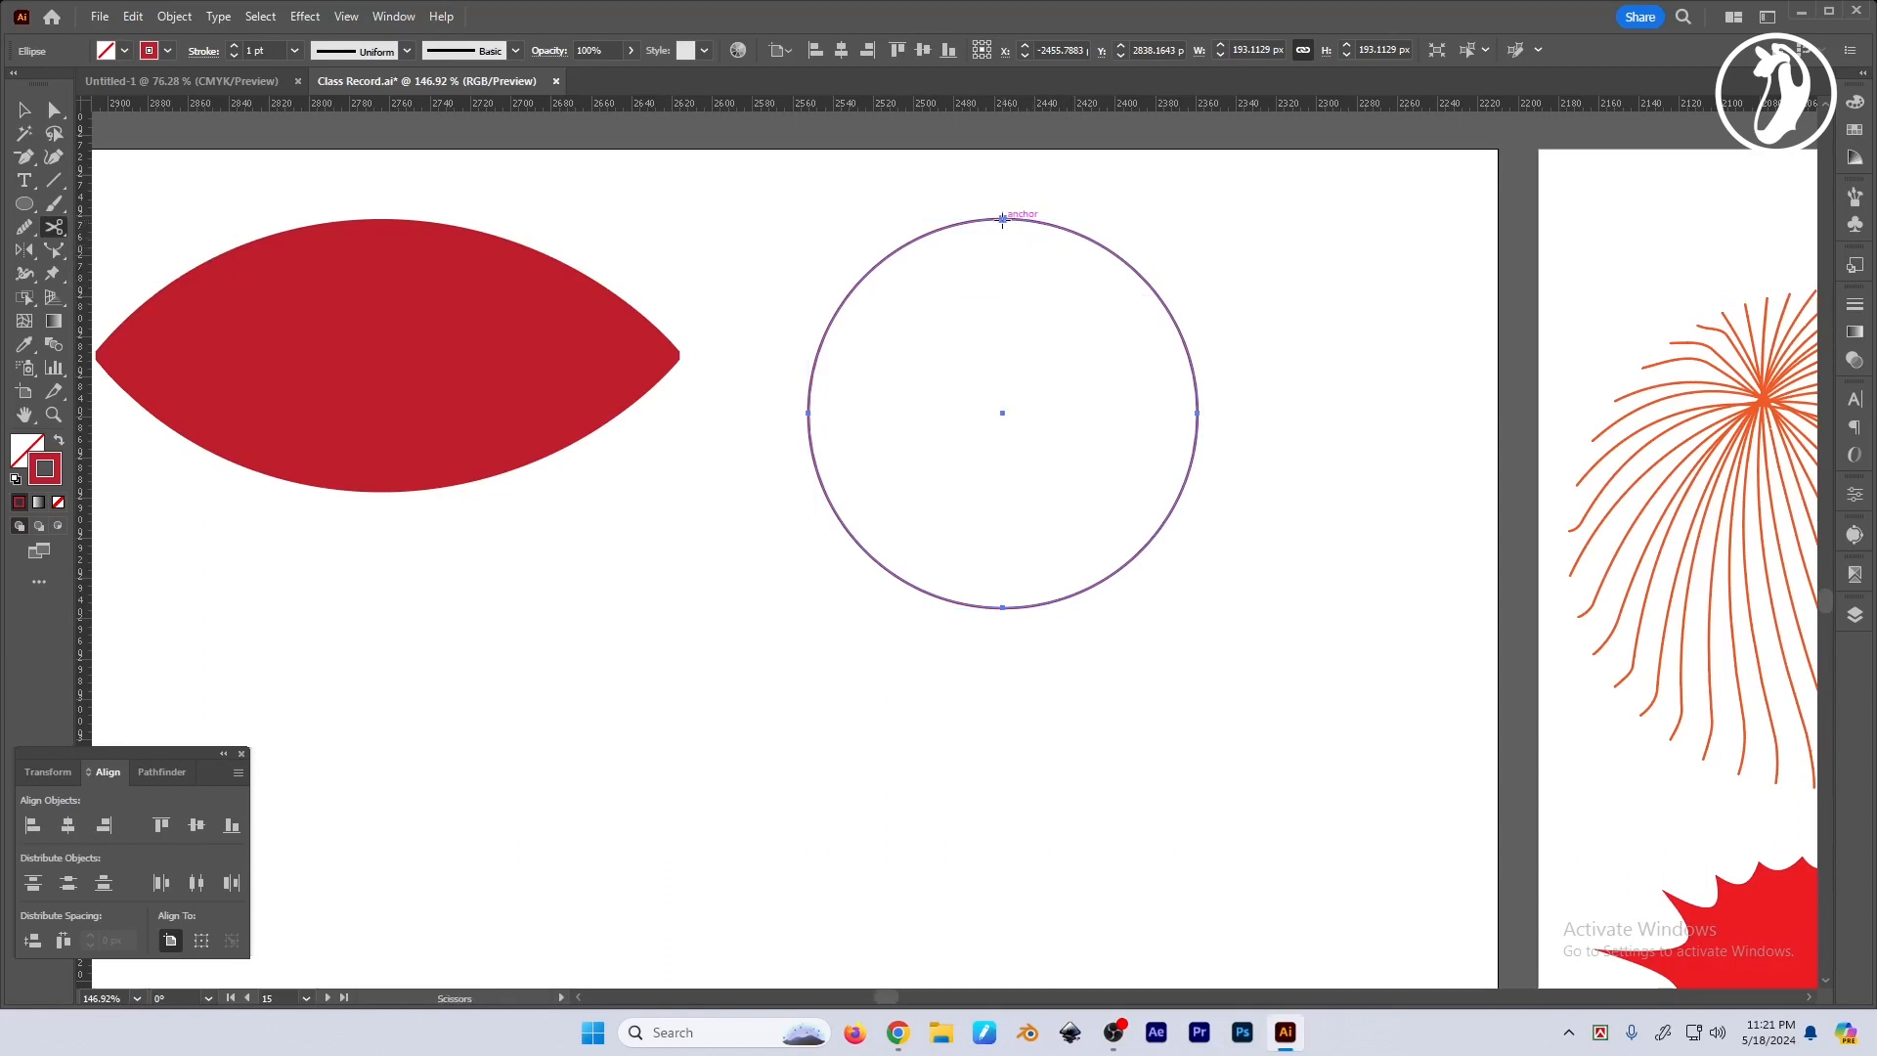
{"action": "left_click", "coordinate": [1002, 219]}
{"action": "left_click", "coordinate": [1198, 412]}
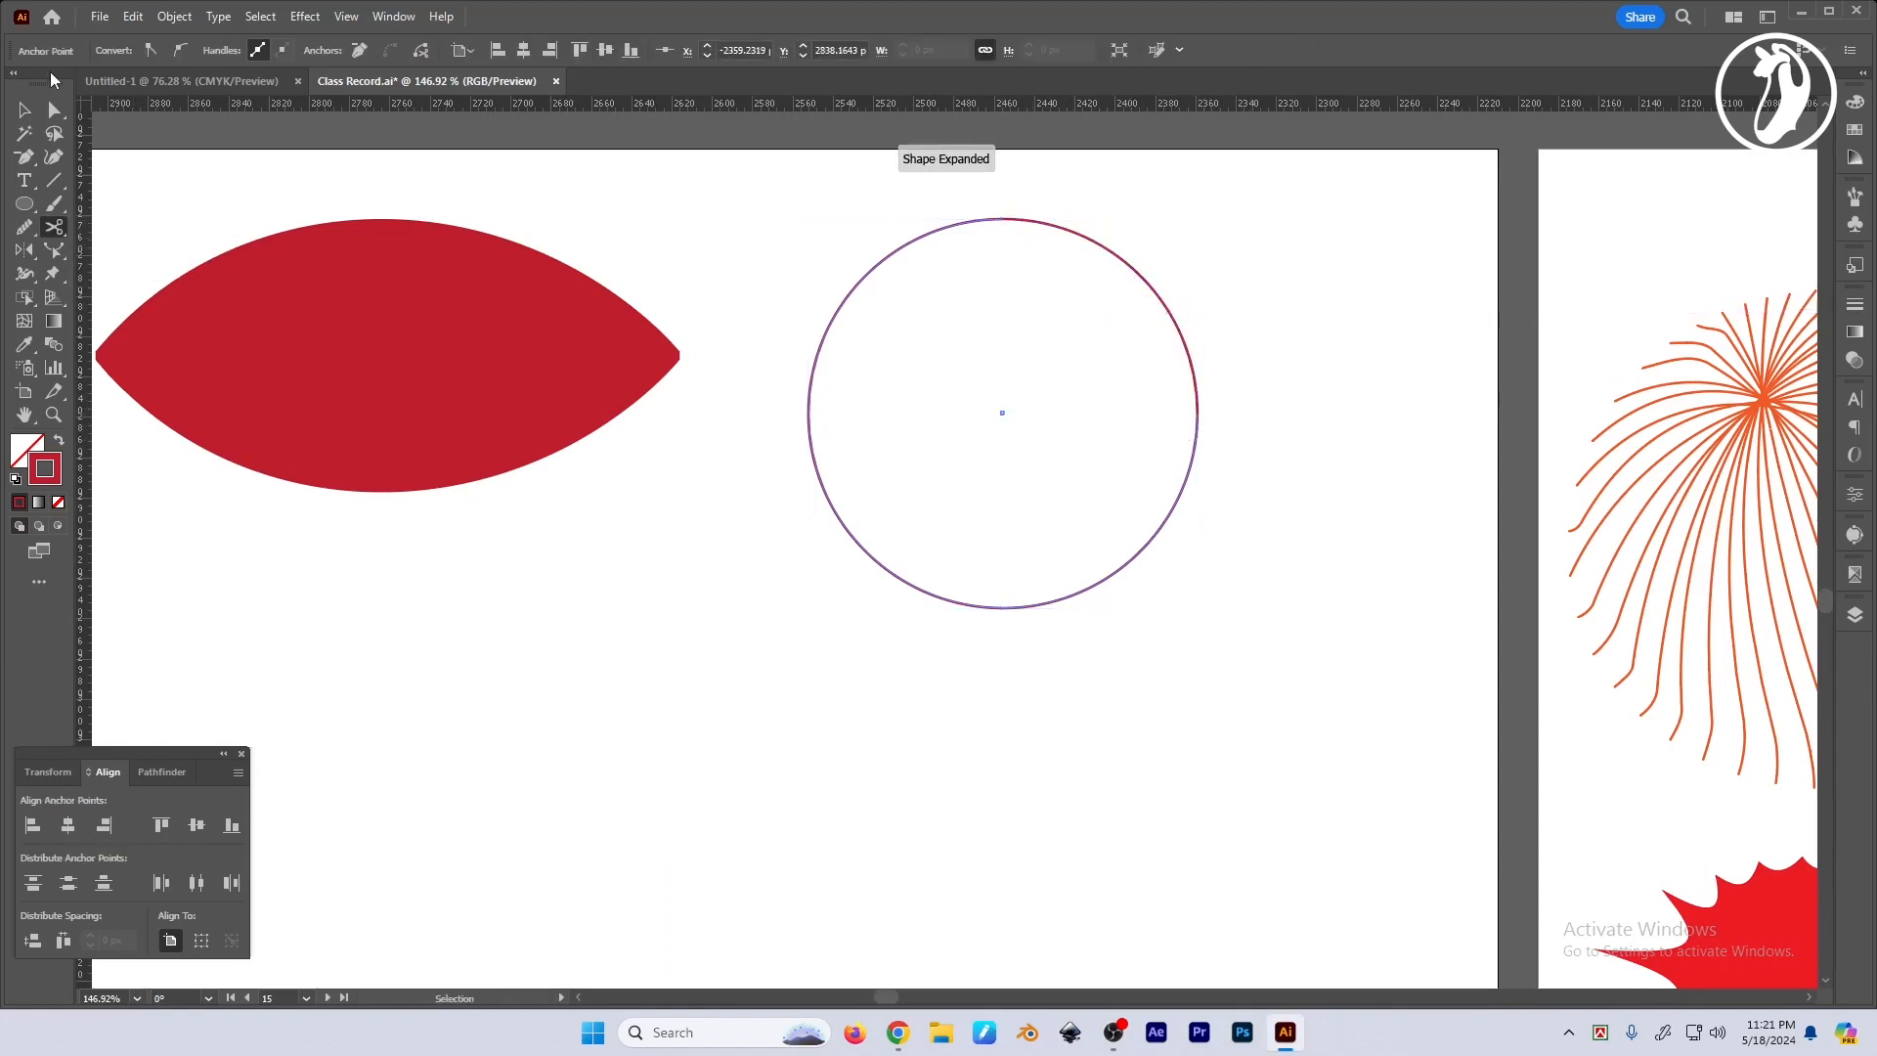
Delete the circle's upper-right quarter segment, leaving an open three-quarter arc.
{"action": "left_click", "coordinate": [54, 110]}
{"action": "left_click_drag", "start_coordinate": [1185, 252], "coordinate": [1102, 318]}
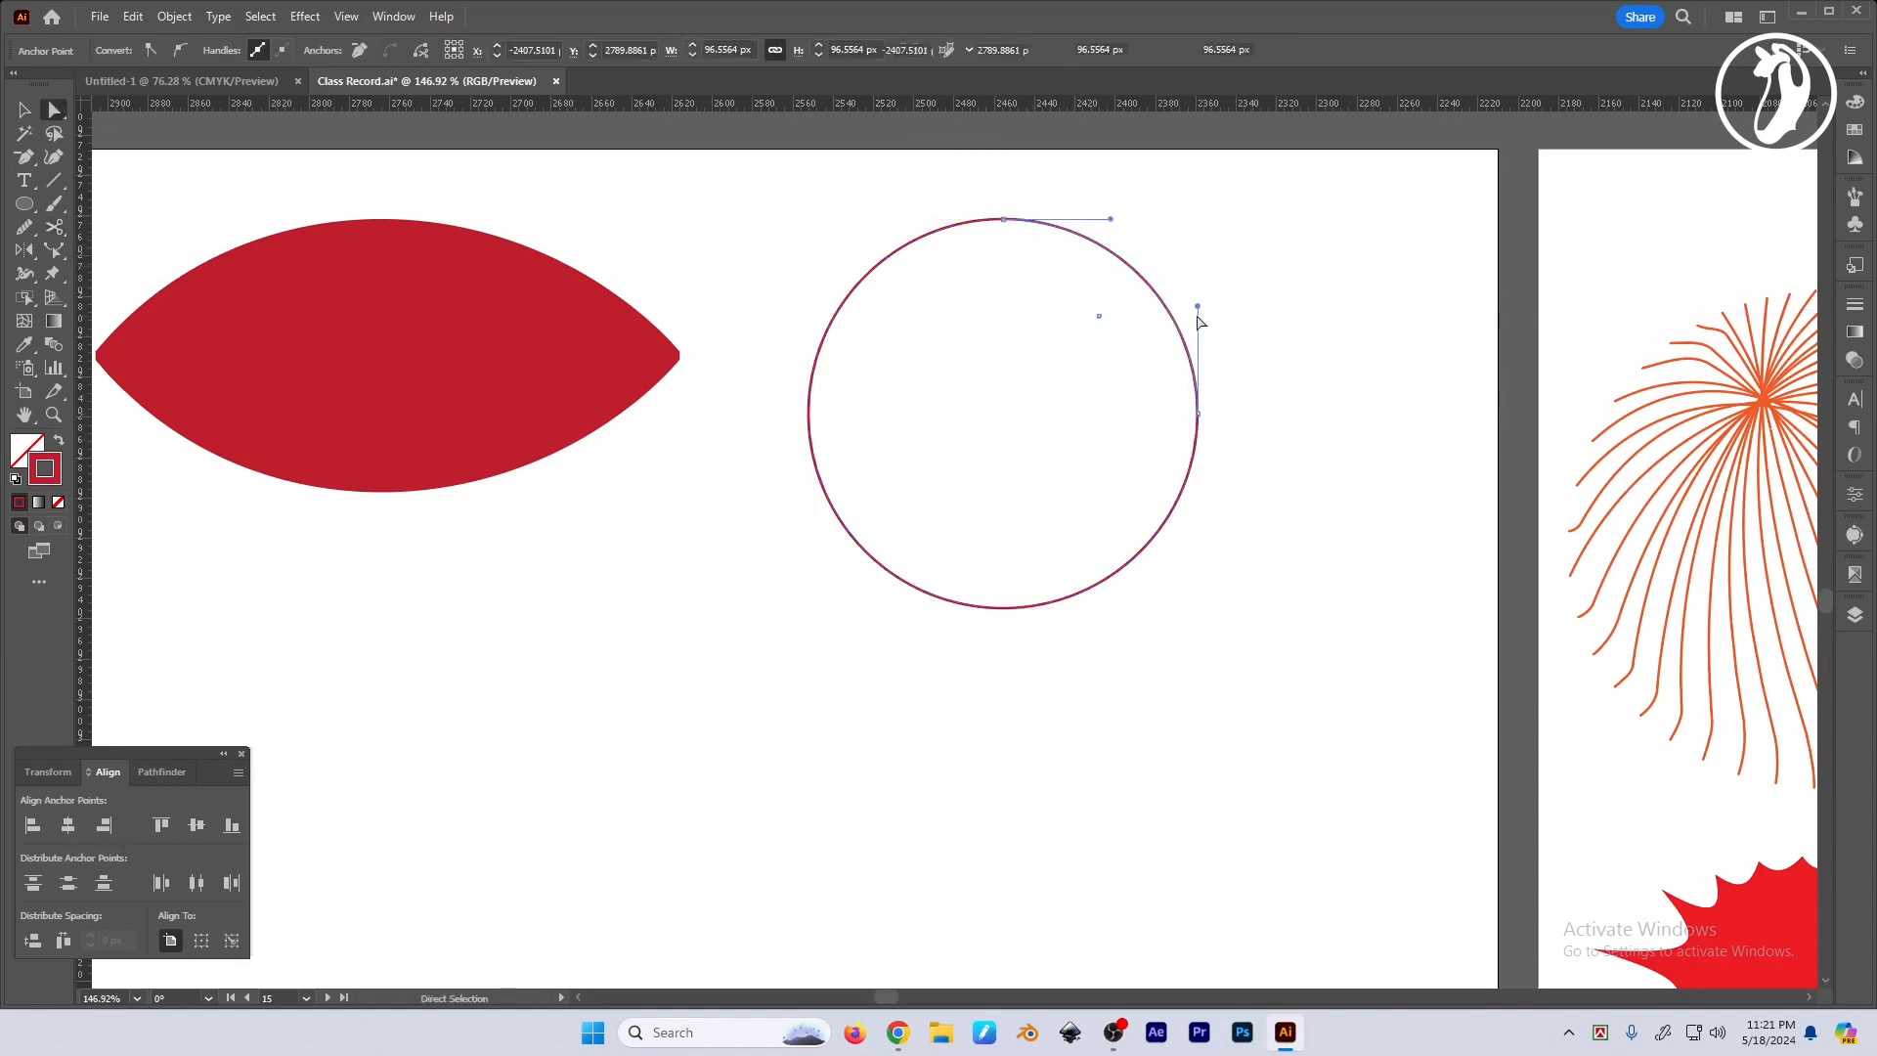
{"action": "key", "text": "Delete"}
{"action": "key", "text": "ctrl+z"}
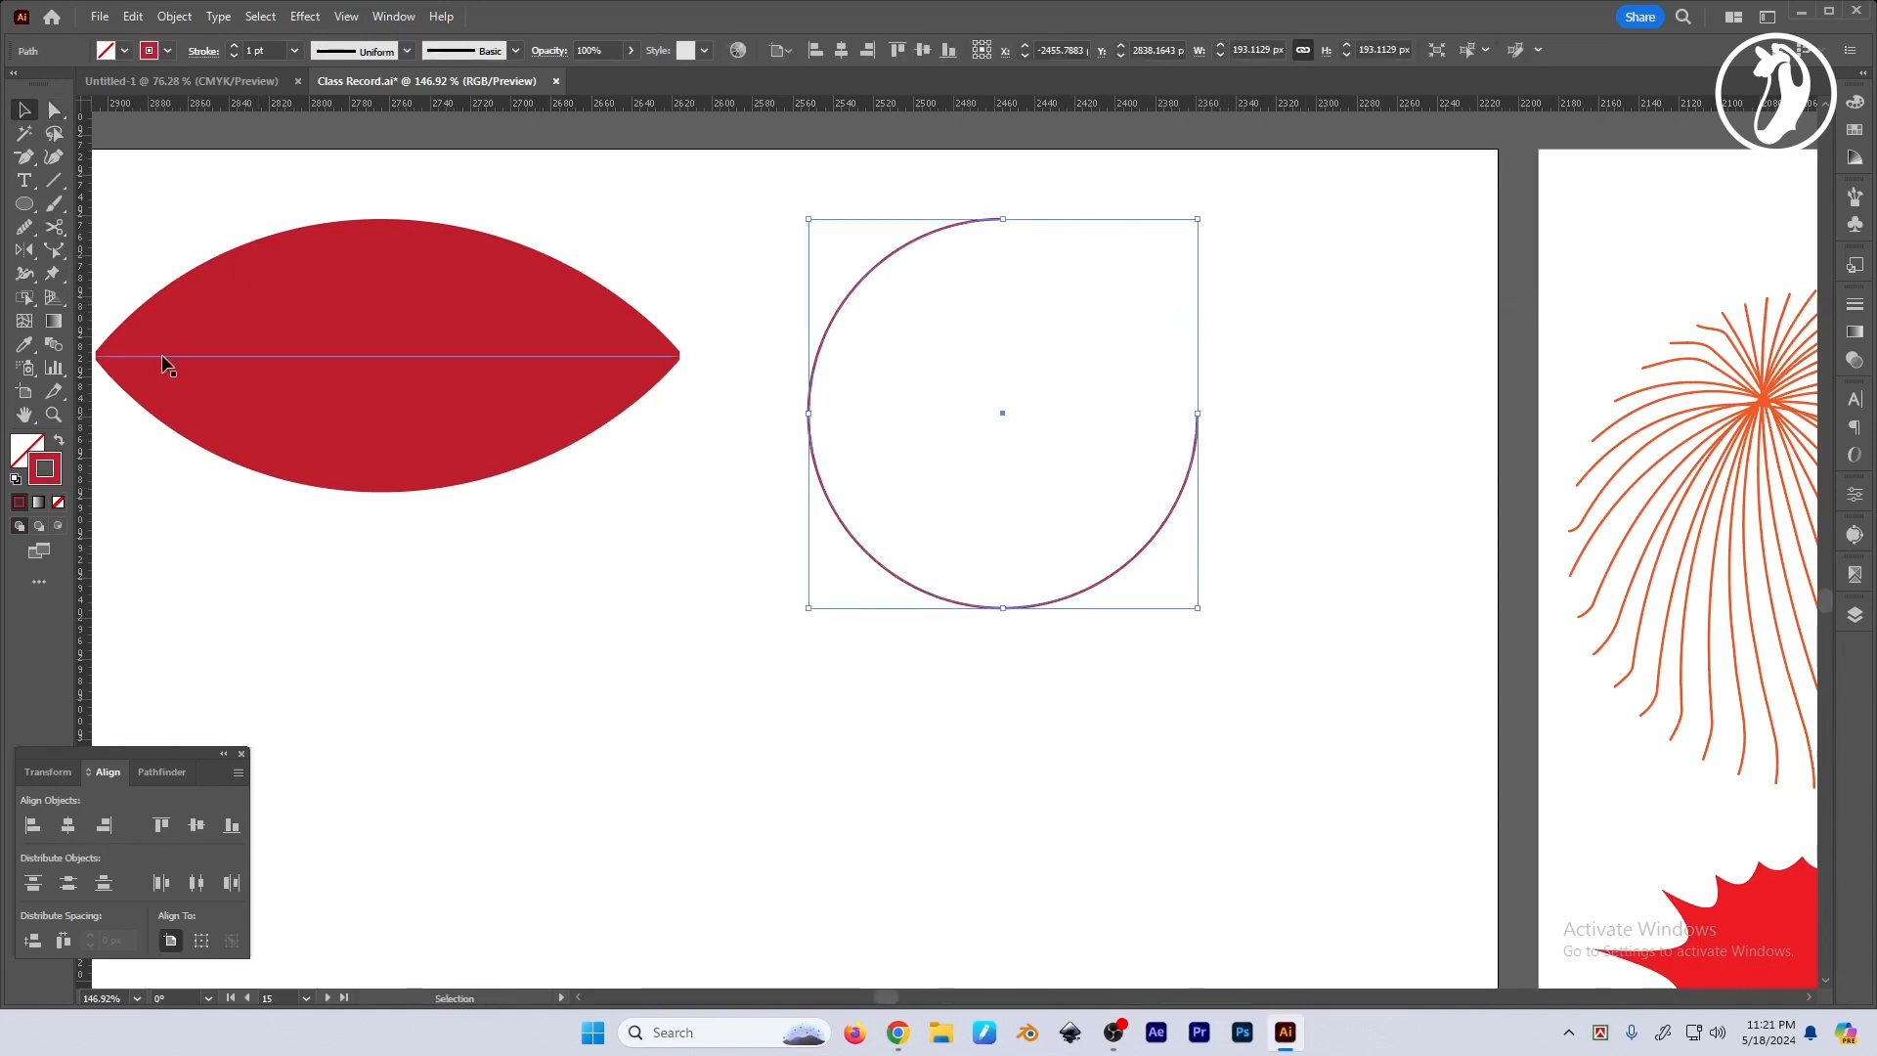
Widen the arc's right end with the Width tool to about 105 px, tapering toward the top end.
{"action": "left_click", "coordinate": [29, 282]}
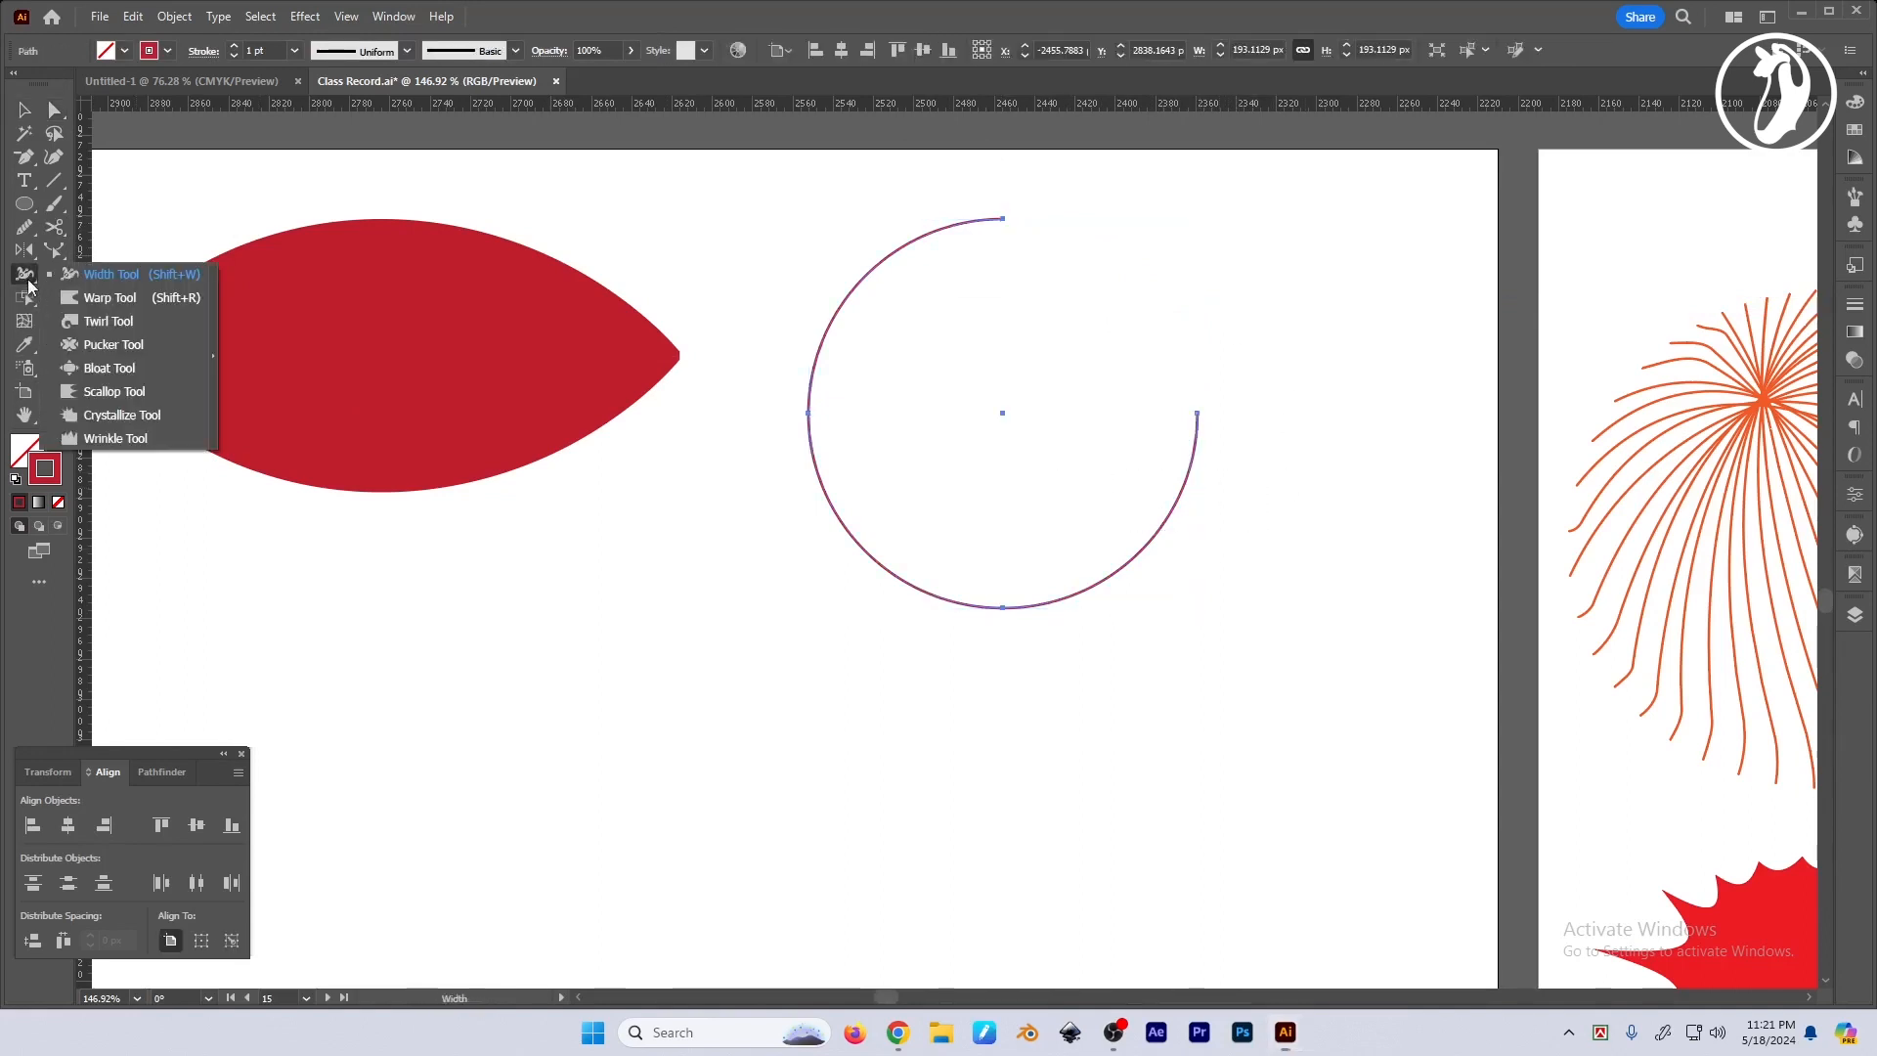
{"action": "left_click", "coordinate": [97, 275]}
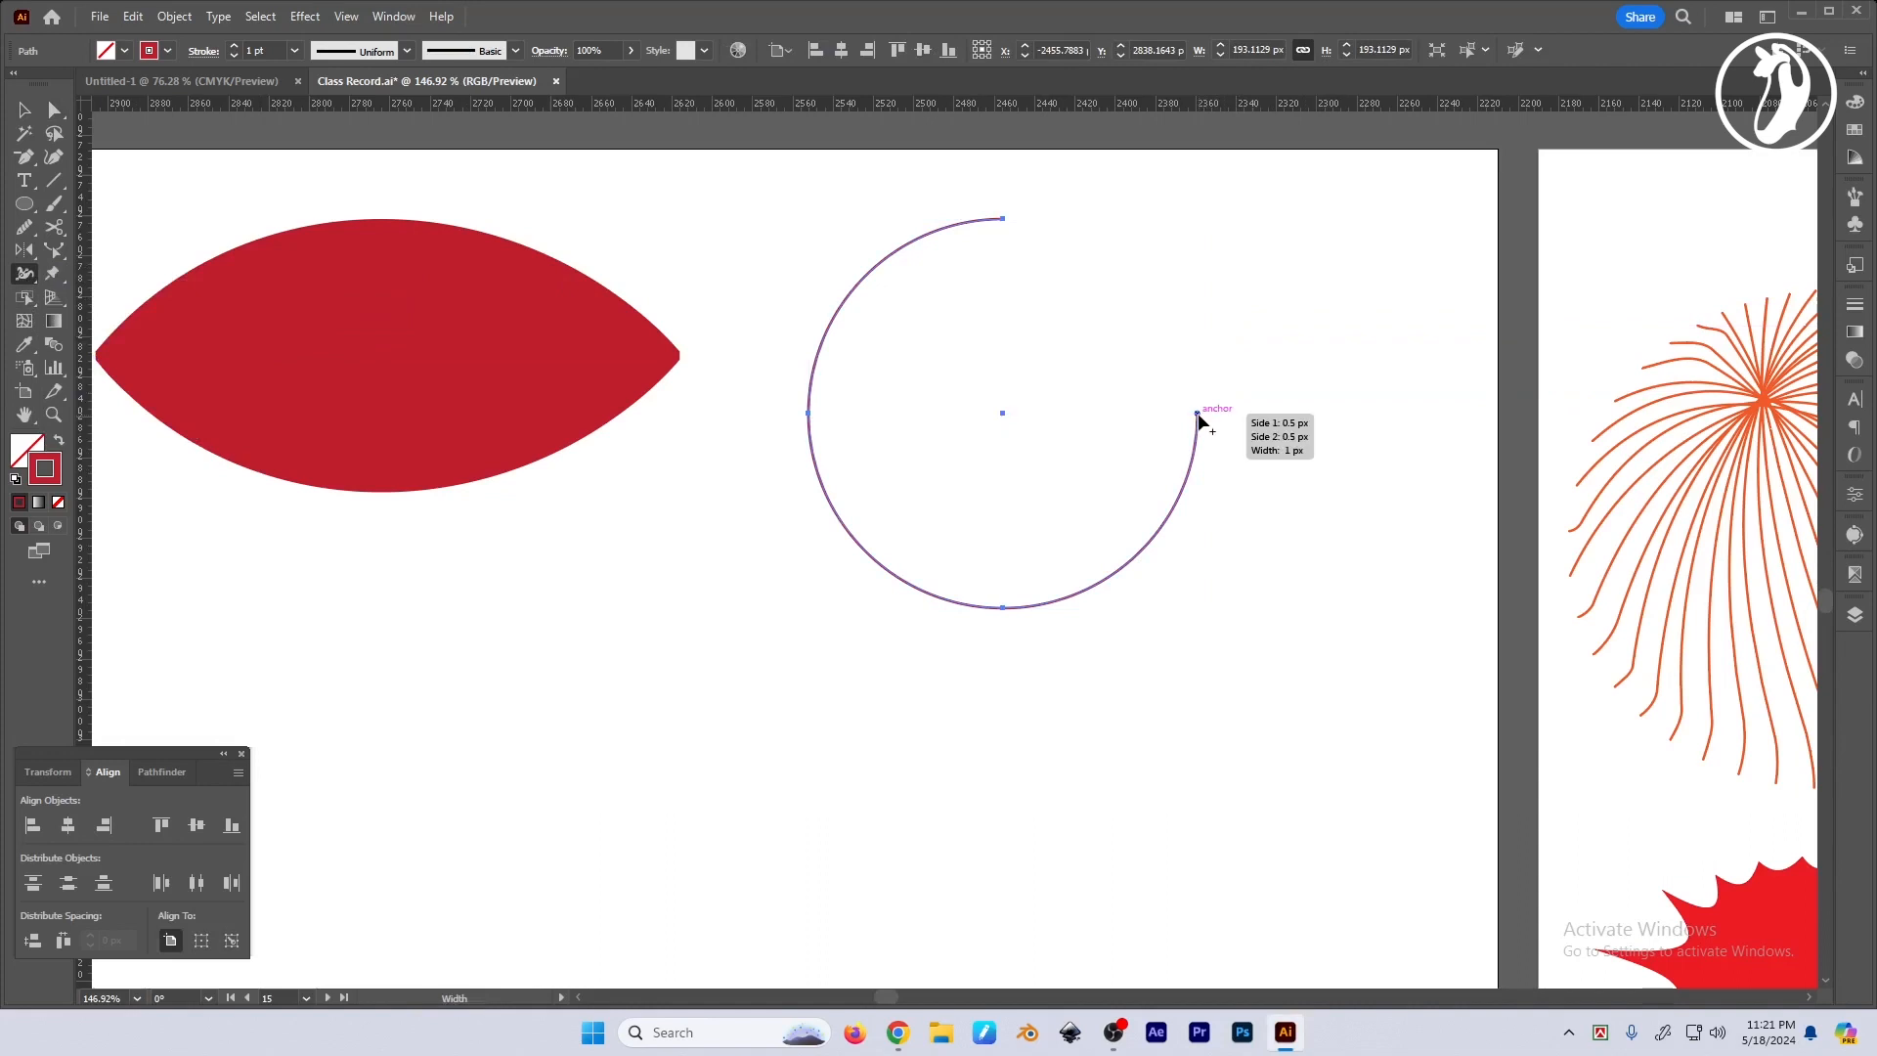
{"action": "left_click_drag", "start_coordinate": [1205, 413], "coordinate": [1306, 414]}
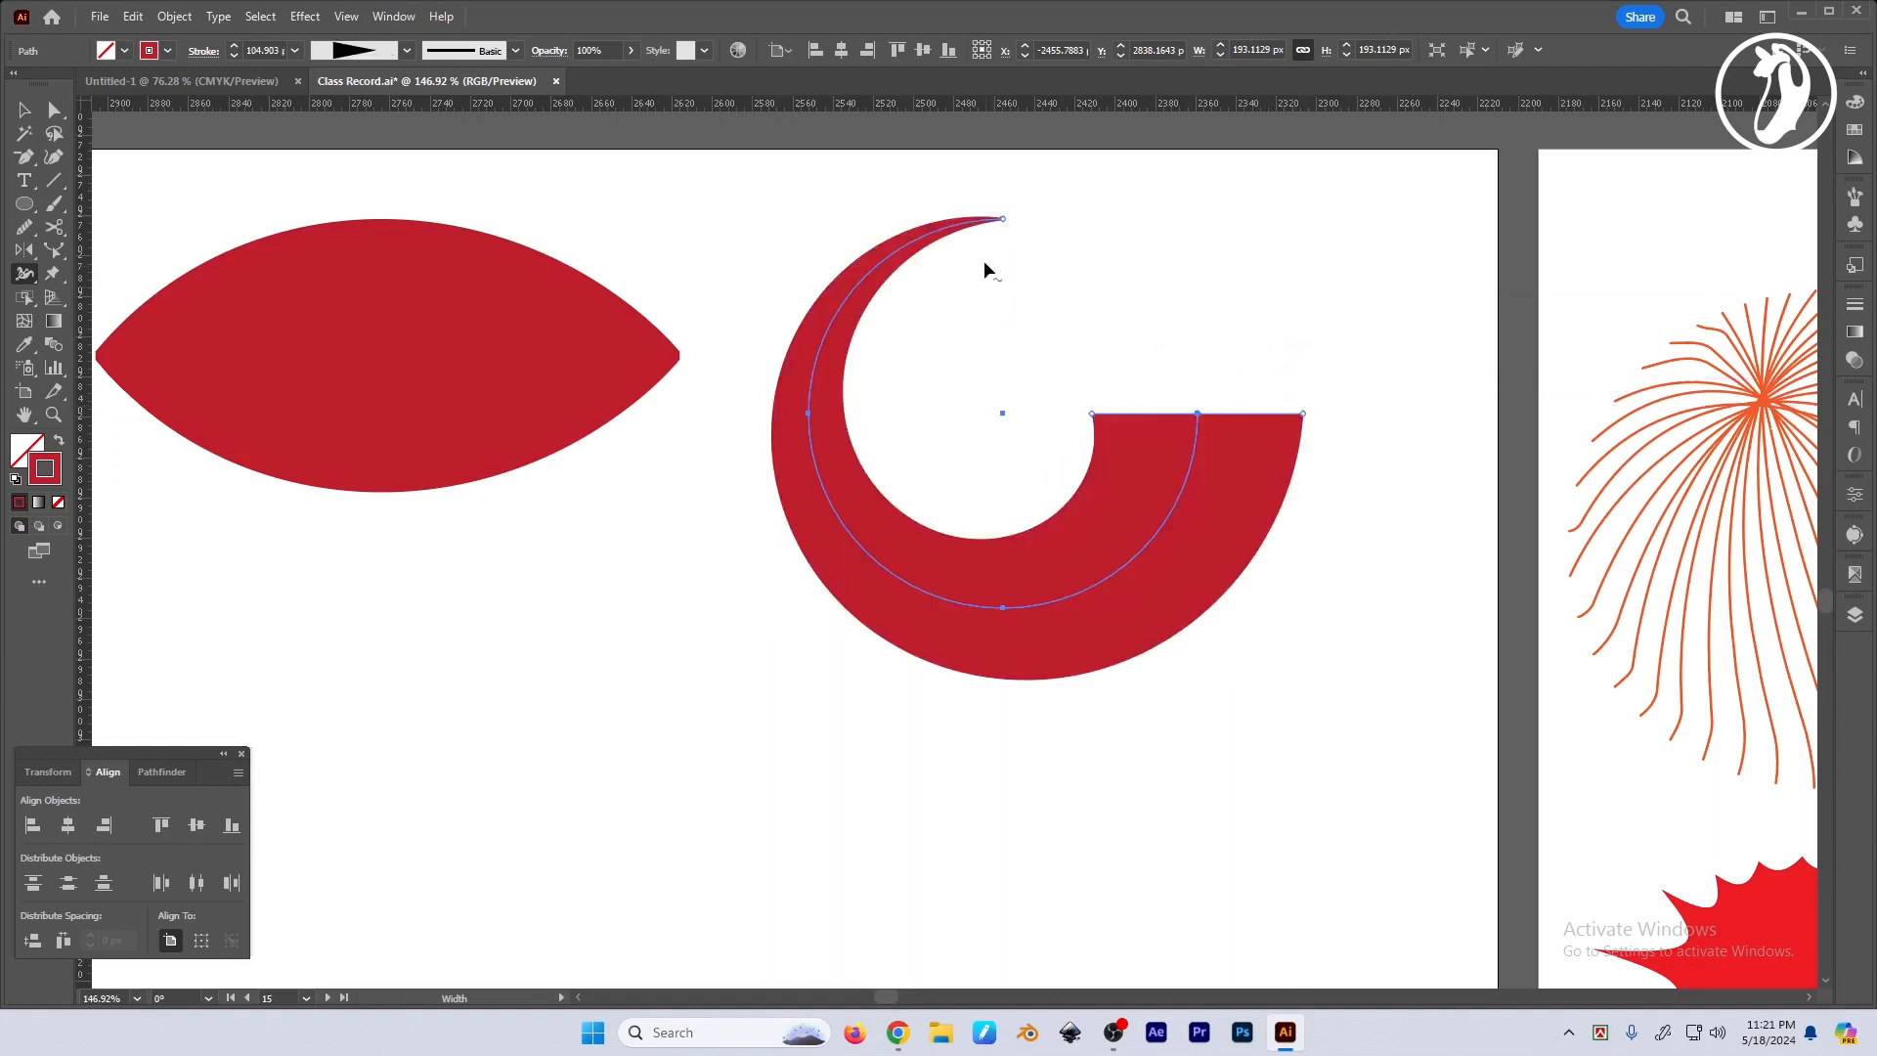
Narrow the arc's stroke at its leftmost anchor with the Width tool.
{"action": "mouse_move", "coordinate": [945, 237]}
{"action": "left_mouse_down"}
{"action": "mouse_move", "coordinate": [924, 219]}
{"action": "mouse_move", "coordinate": [913, 297]}
{"action": "mouse_move", "coordinate": [880, 296]}
{"action": "left_mouse_up"}
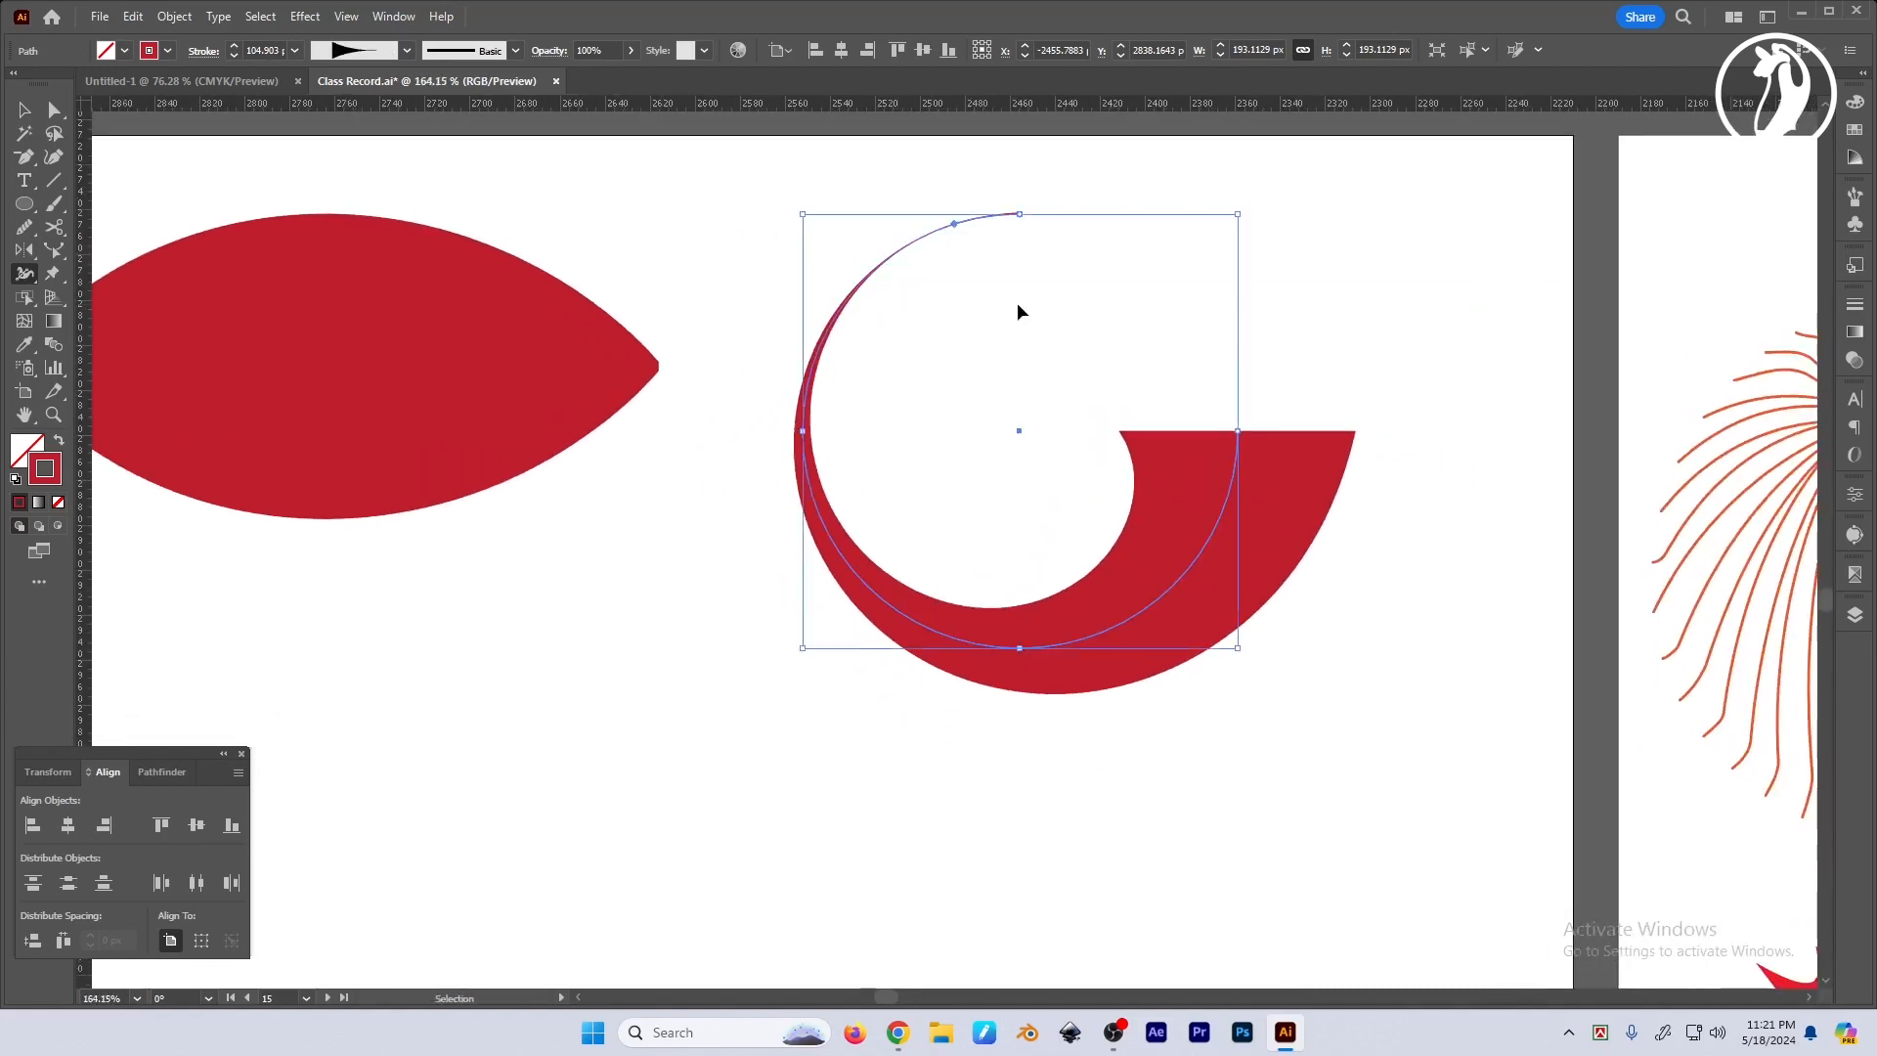
{"action": "key", "text": "ctrl+z"}
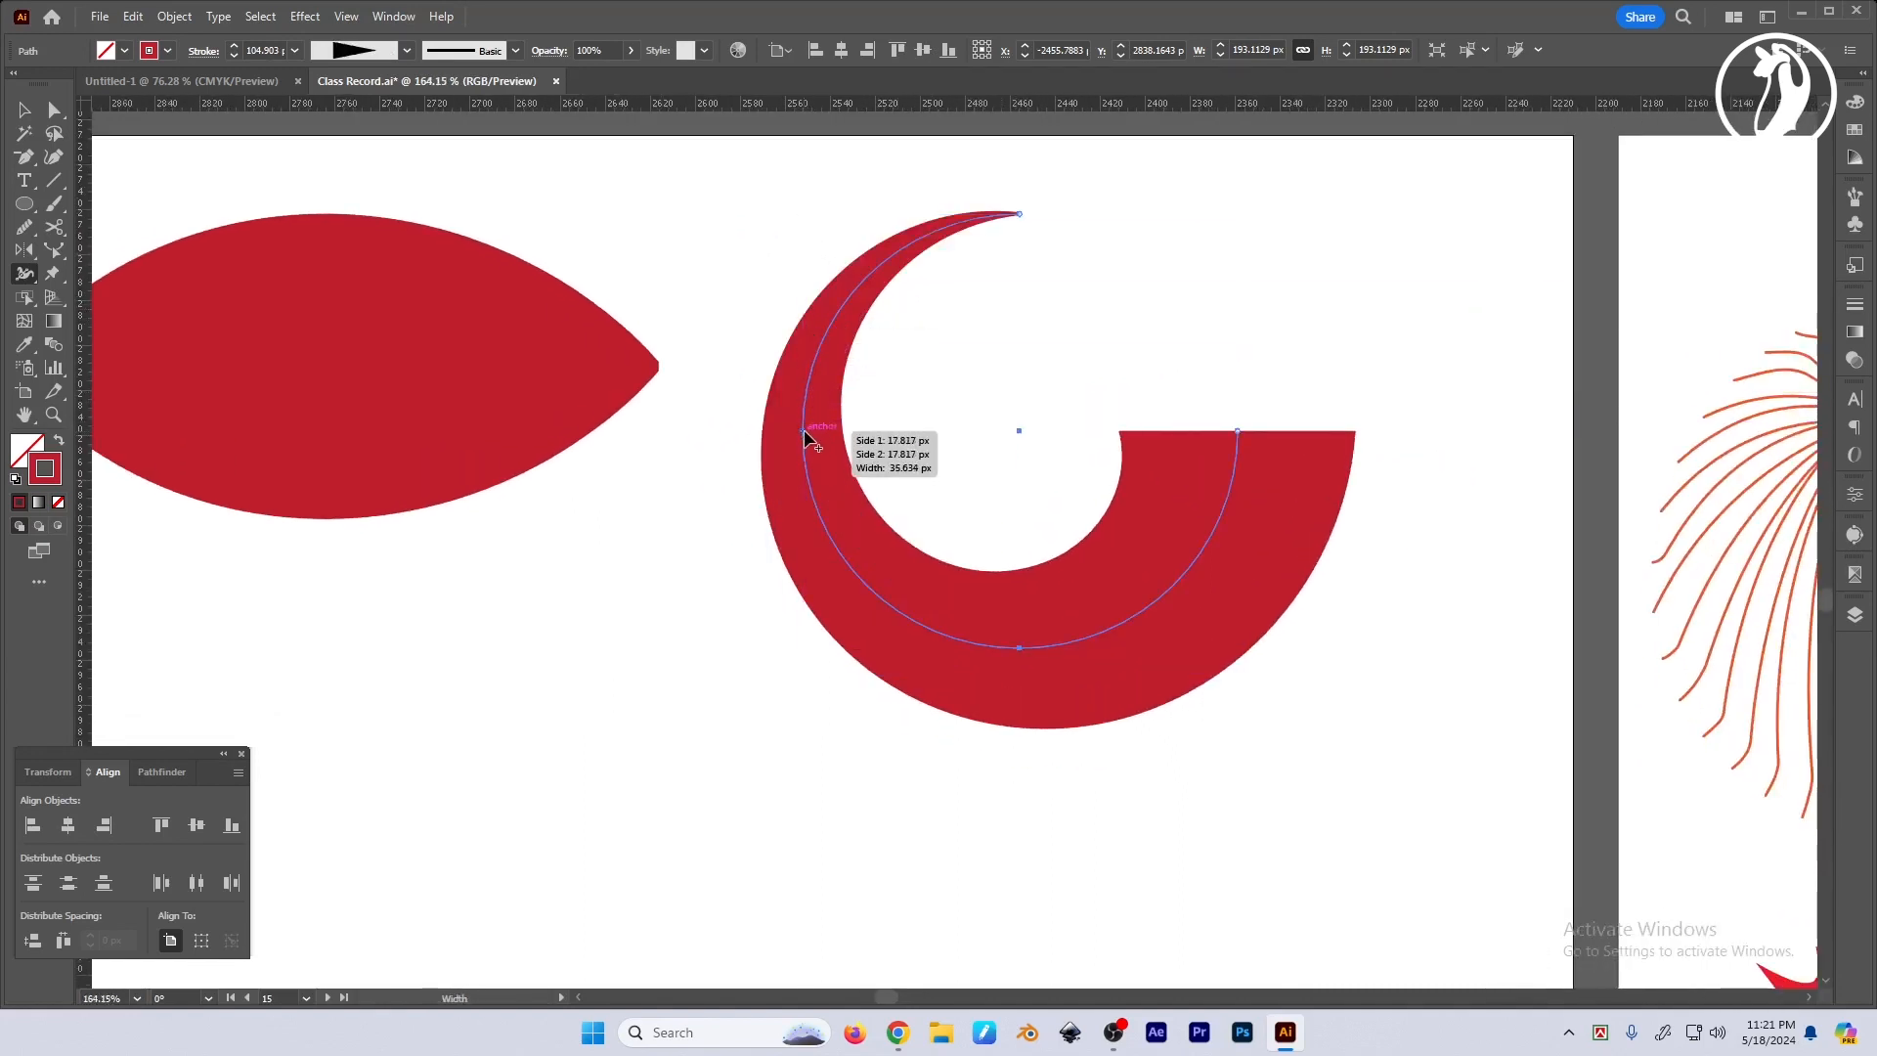
{"action": "mouse_move", "coordinate": [804, 431]}
{"action": "left_mouse_down"}
{"action": "mouse_move", "coordinate": [929, 414]}
{"action": "mouse_move", "coordinate": [812, 425]}
{"action": "left_mouse_up"}
Try to narrow the arc's stroke just below its wide right end with the Width tool.
{"action": "scroll", "coordinate": [1175, 342], "scroll_direction": "right", "scroll_amount": 1}
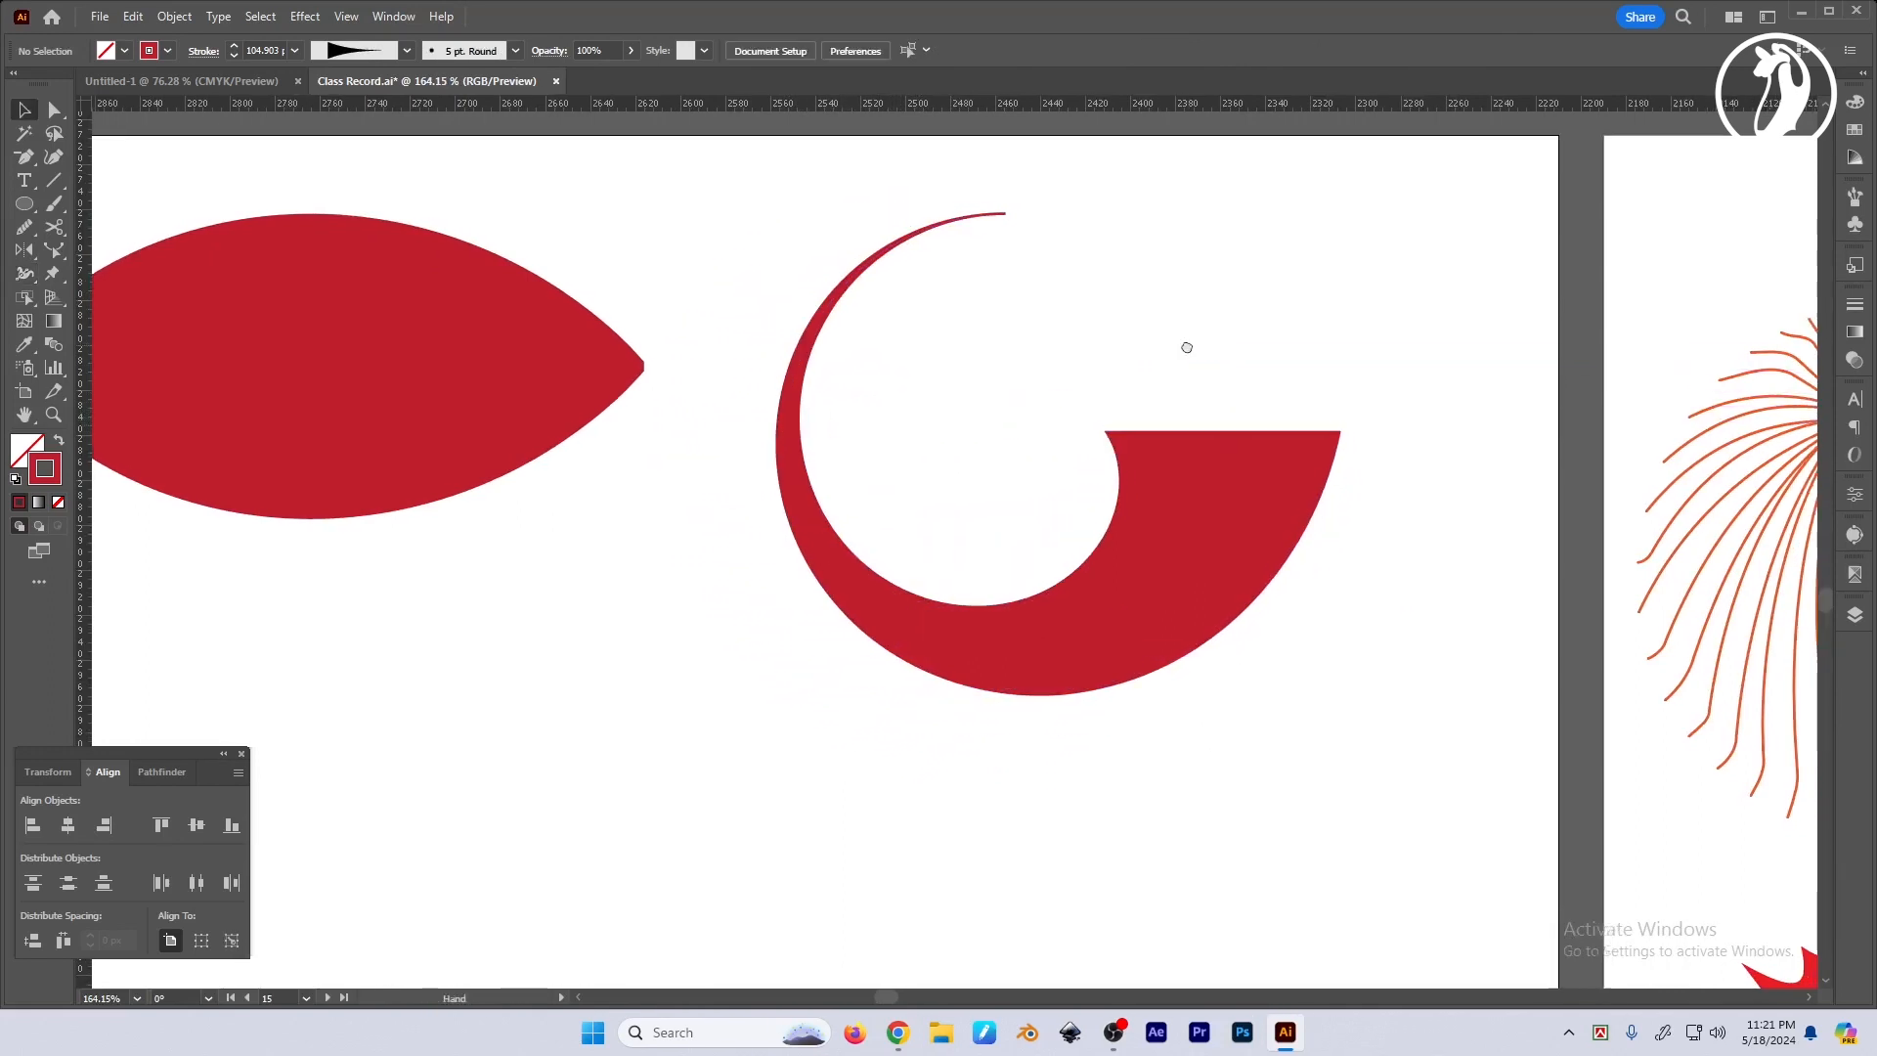
{"action": "key", "text": "v"}
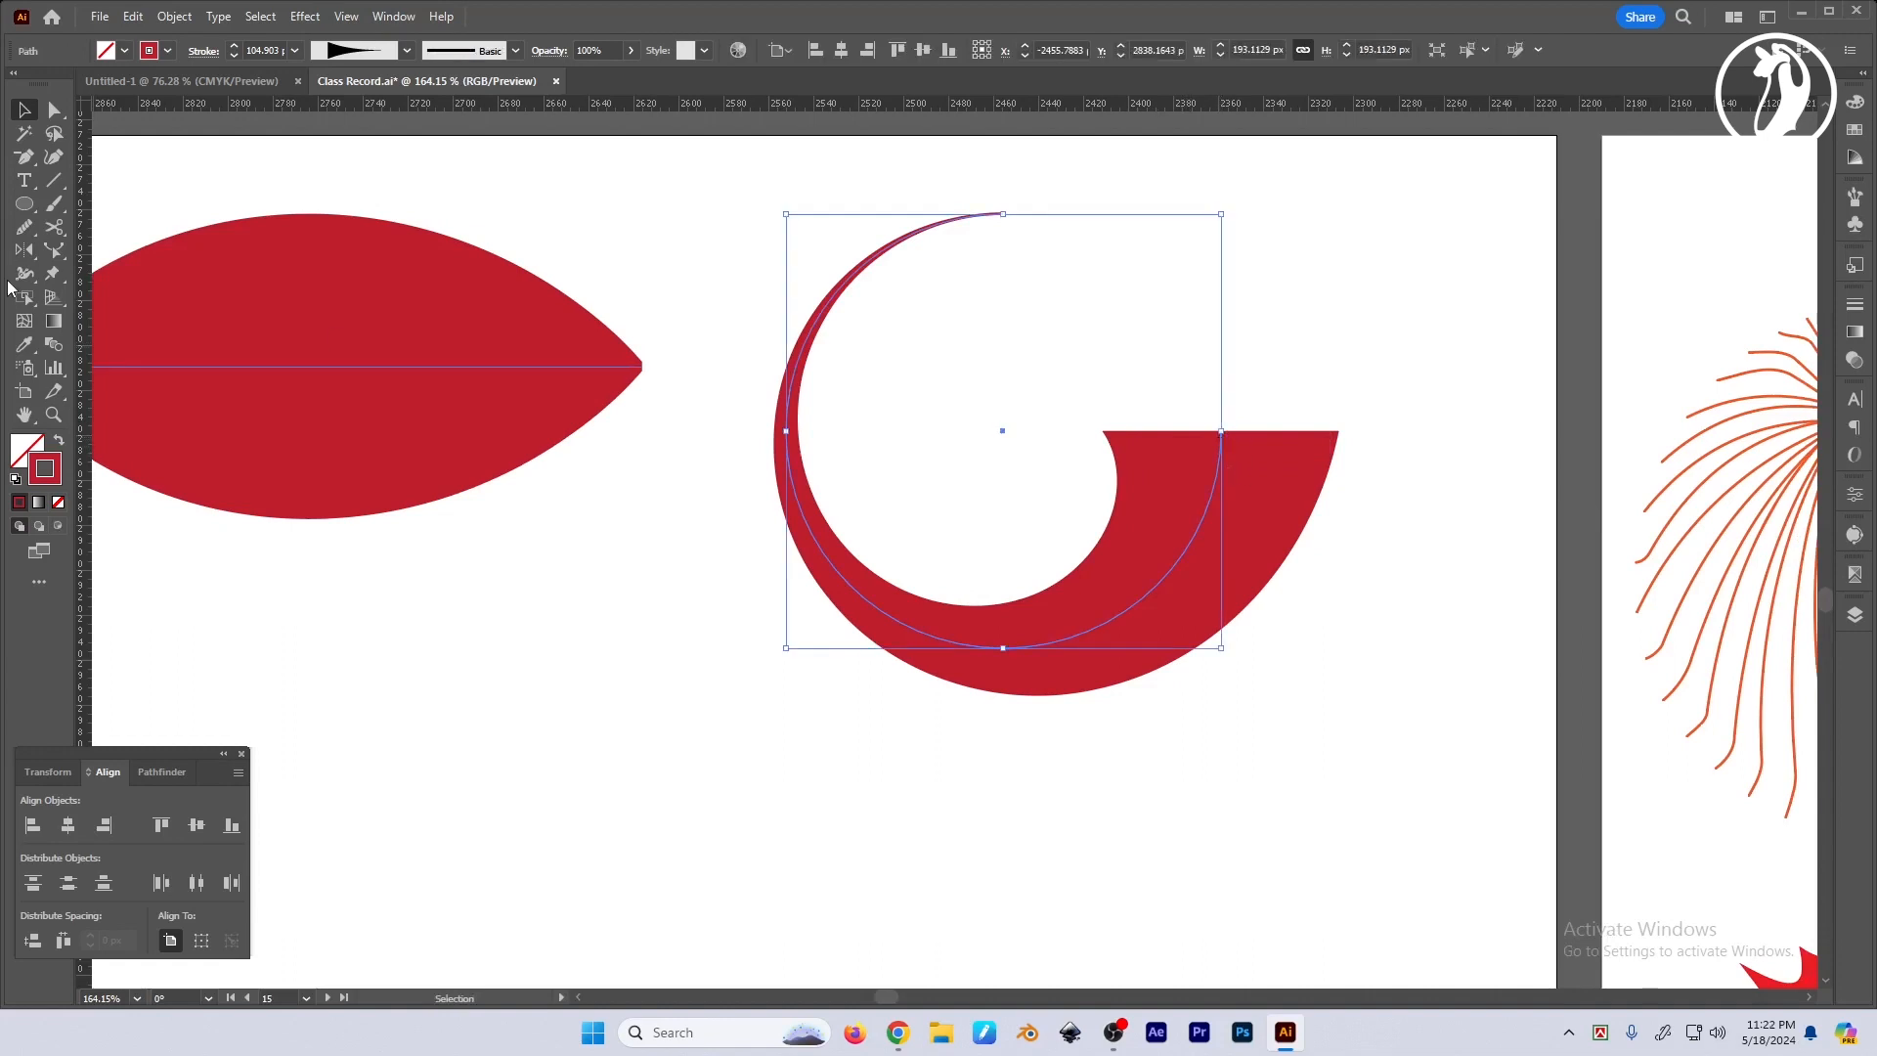
{"action": "left_click", "coordinate": [24, 274]}
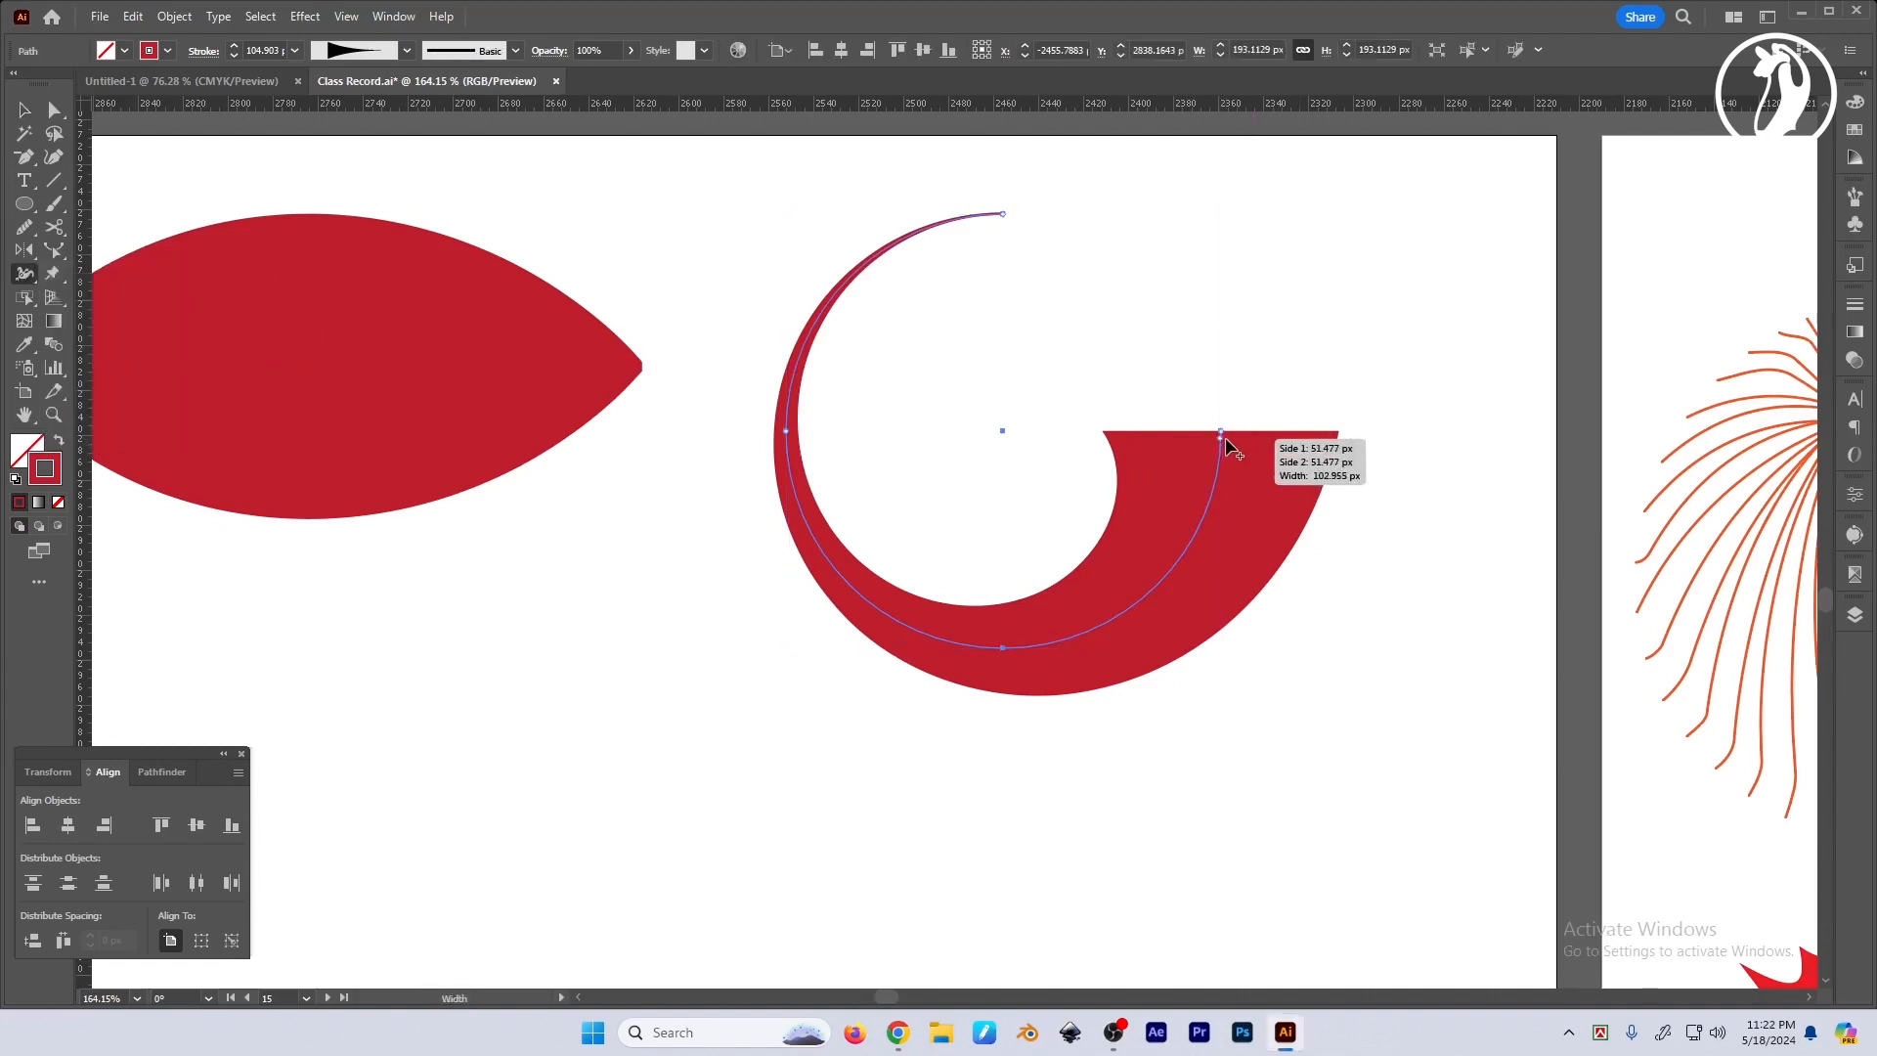
{"action": "left_click_drag", "start_coordinate": [1223, 474], "coordinate": [1282, 473]}
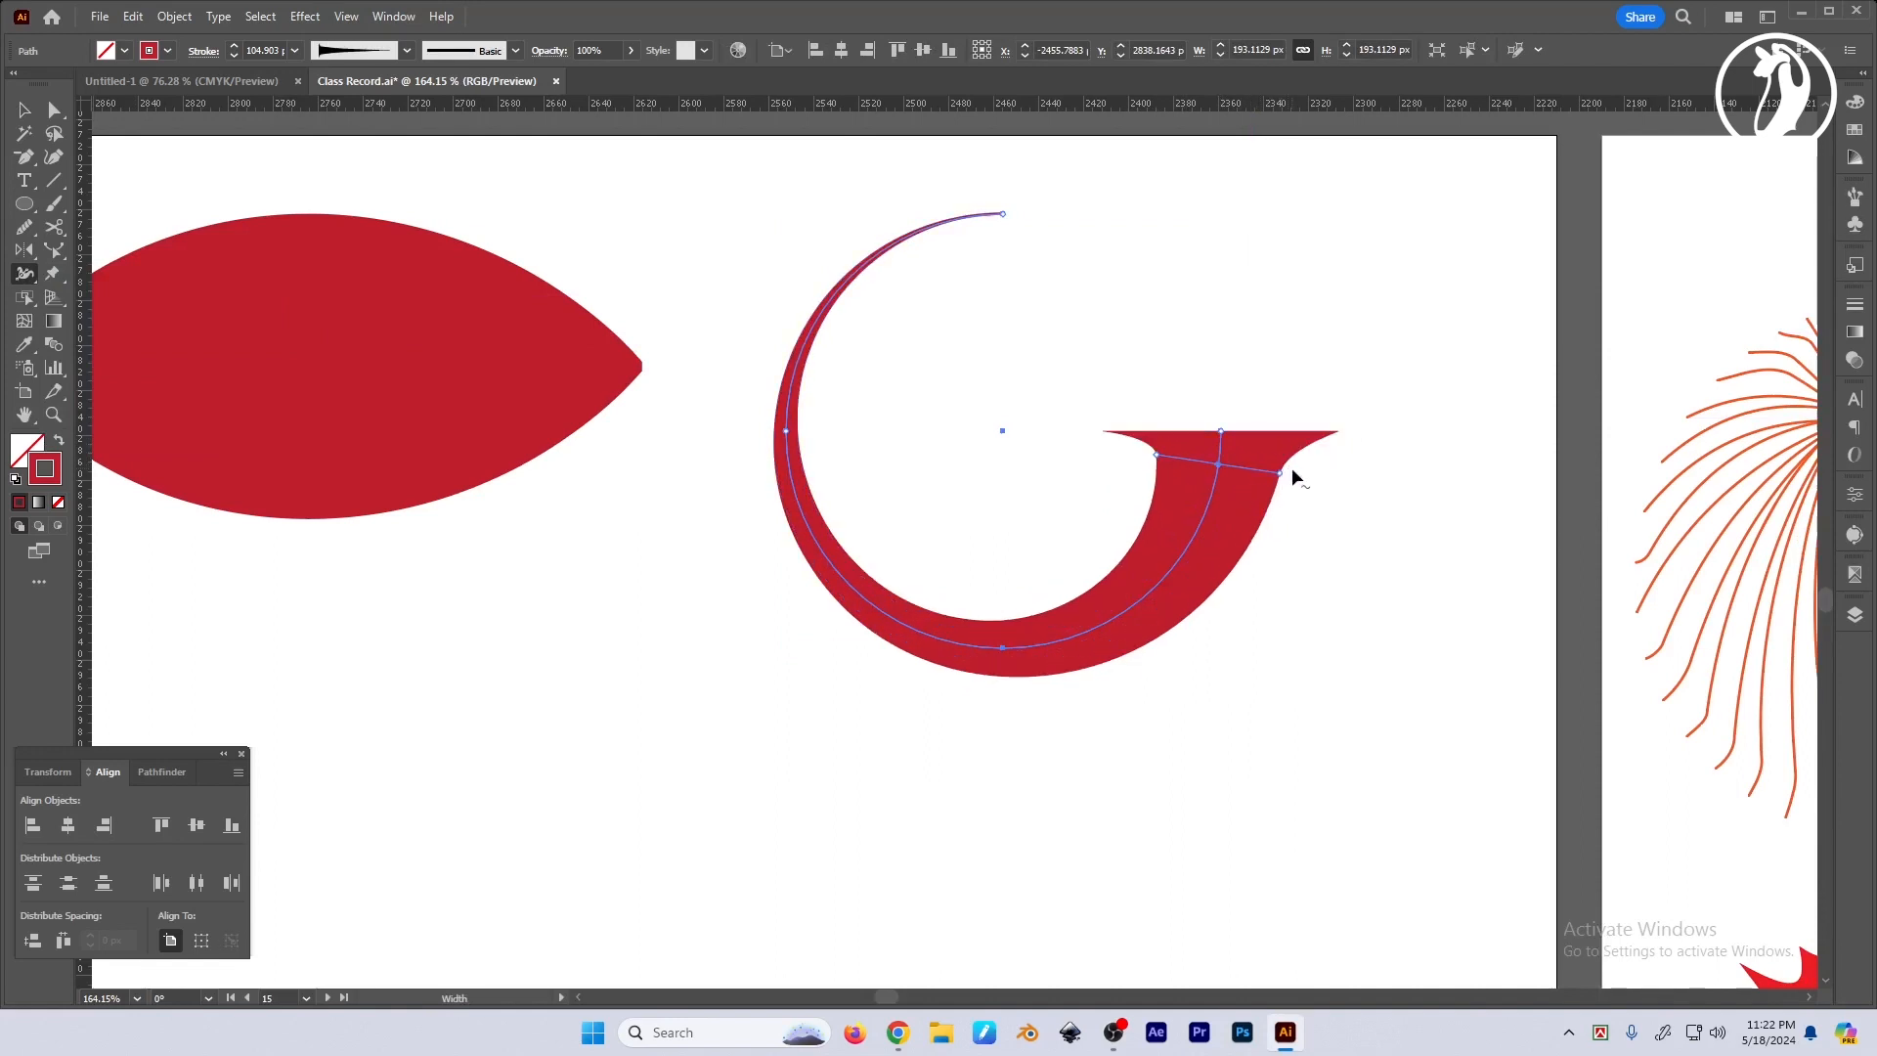
{"action": "key", "text": "ctrl+space"}
{"action": "mouse_move", "coordinate": [1232, 557]}
{"action": "left_mouse_down"}
{"action": "mouse_move", "coordinate": [1195, 564]}
{"action": "mouse_move", "coordinate": [1228, 566]}
{"action": "left_mouse_up"}
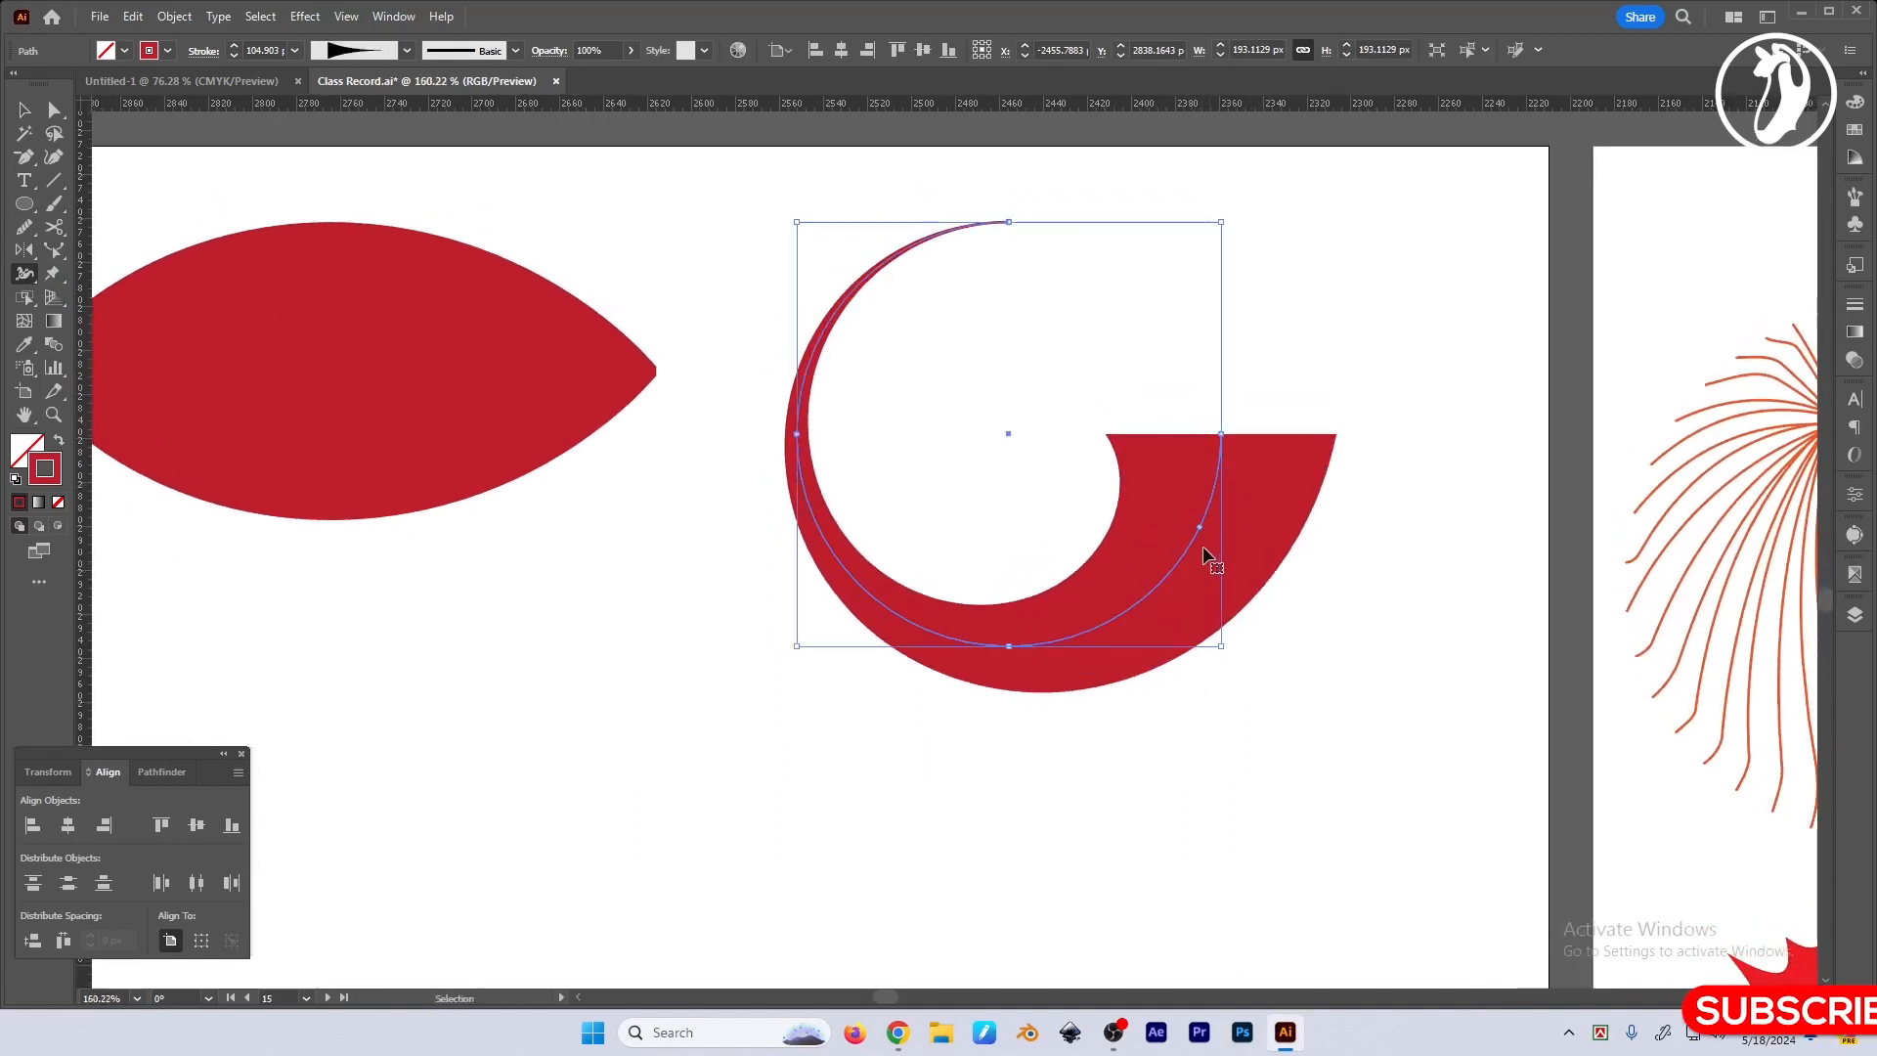
Try to reshape the arc's stroke width near its bottom anchor with the Width tool.
{"action": "key", "text": "ctrl+z"}
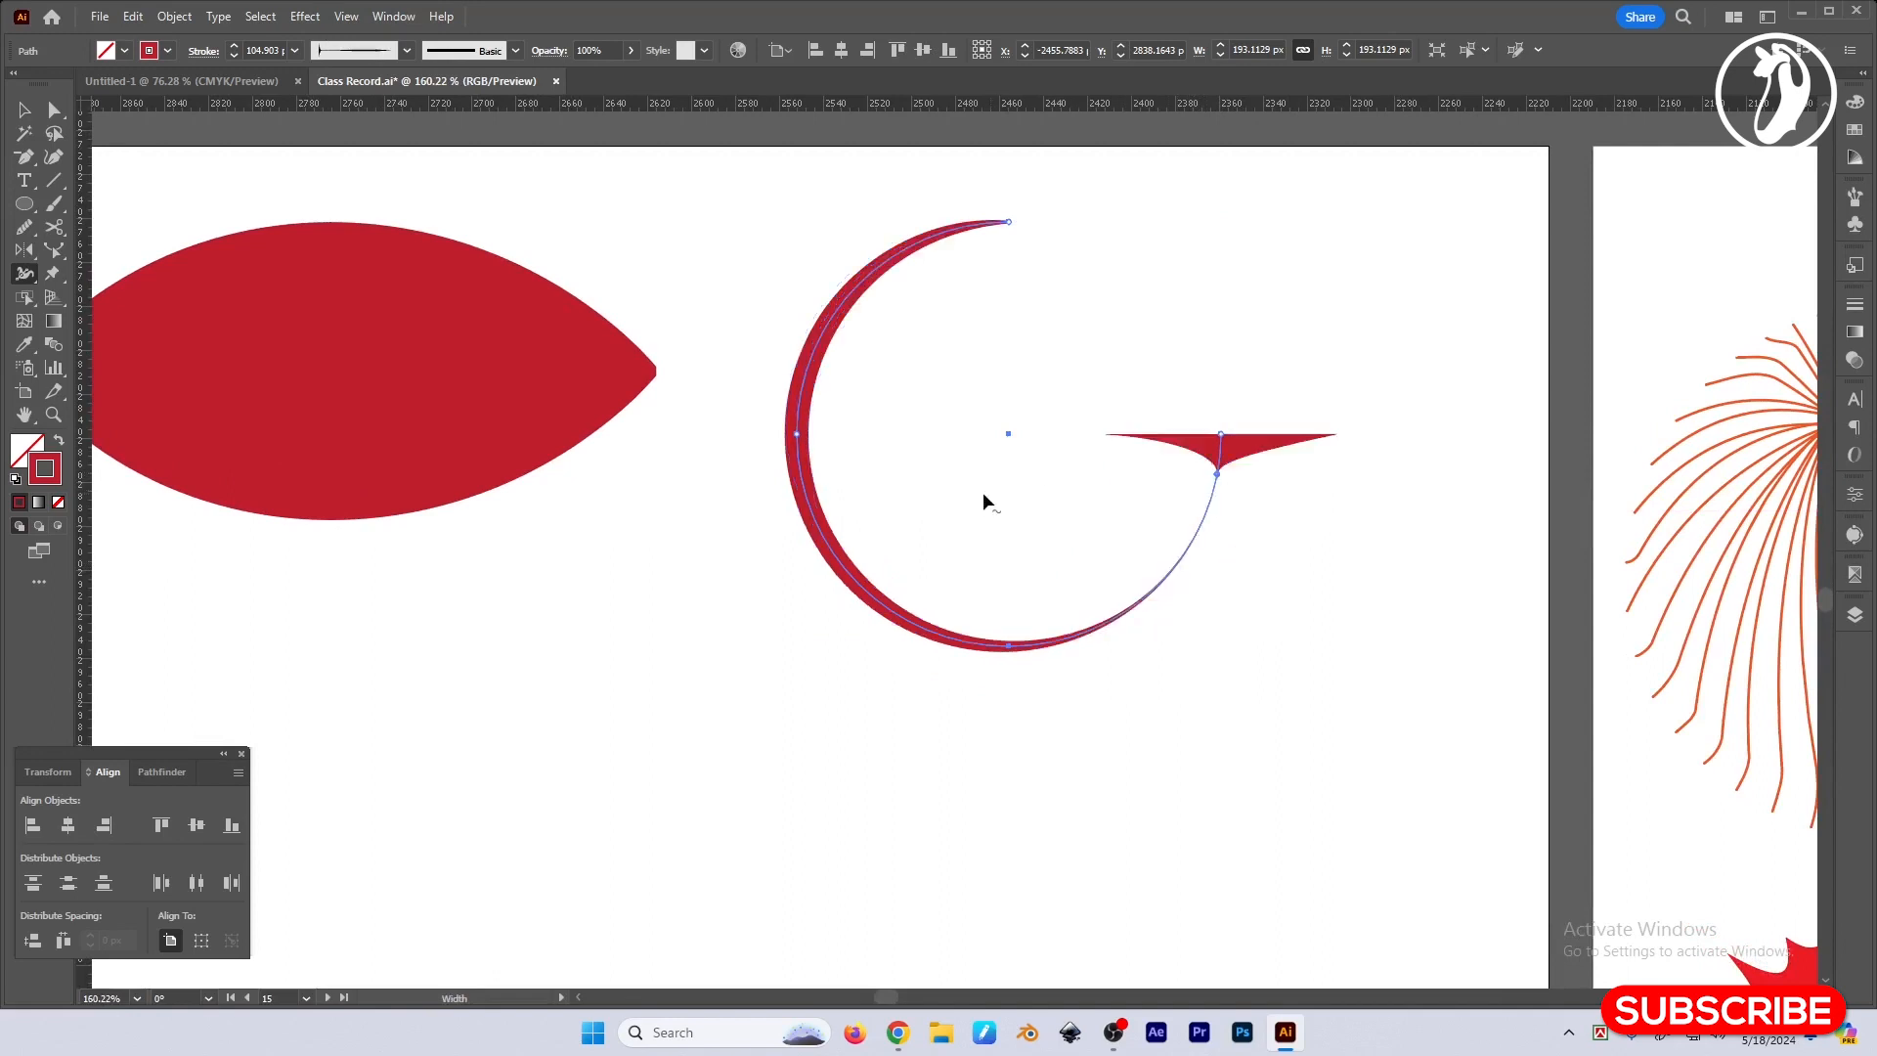
{"action": "key", "text": "ctrl+shift+z"}
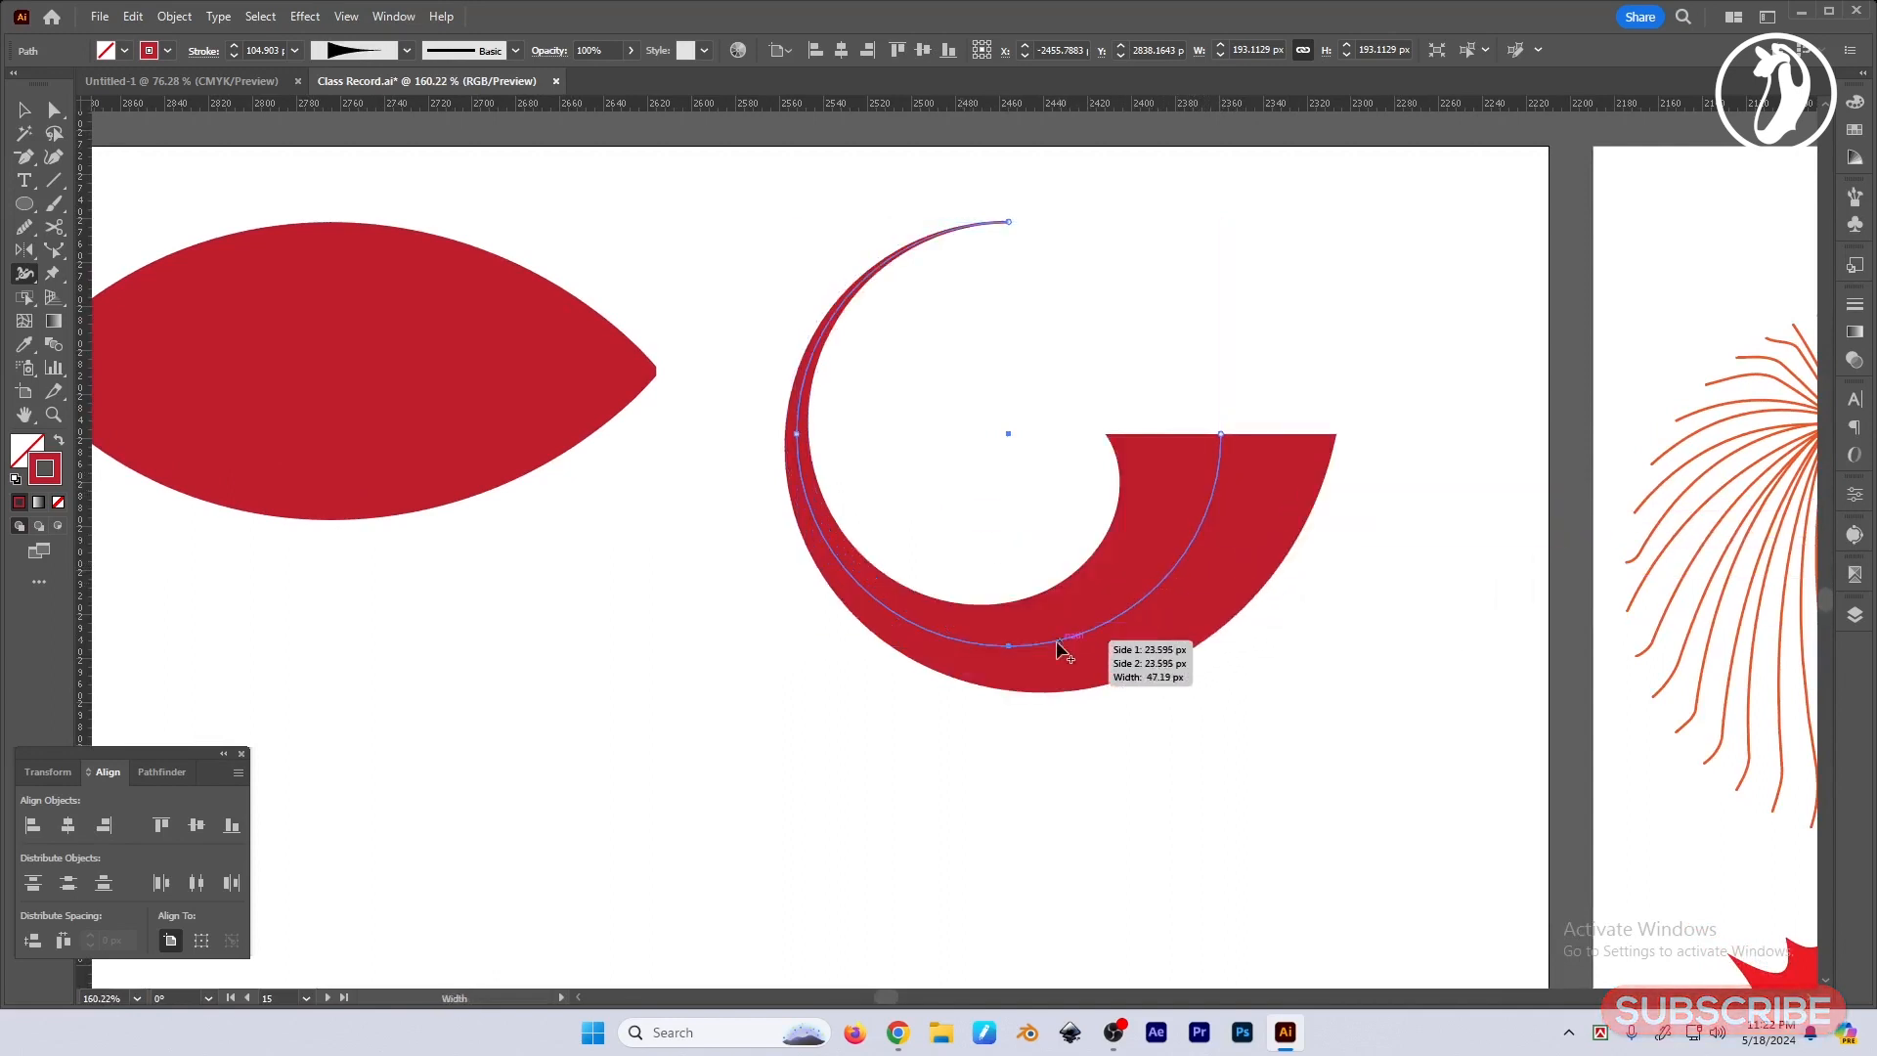
{"action": "mouse_move", "coordinate": [1058, 637]}
{"action": "left_mouse_down"}
{"action": "mouse_move", "coordinate": [1060, 713]}
{"action": "mouse_move", "coordinate": [1082, 736]}
{"action": "left_mouse_up"}
{"action": "key", "text": "ctrl+z"}
Shape the arc's stroke just below its right end to about 35 px wide with the Width tool.
{"action": "left_click_drag", "start_coordinate": [1227, 462], "coordinate": [1266, 460]}
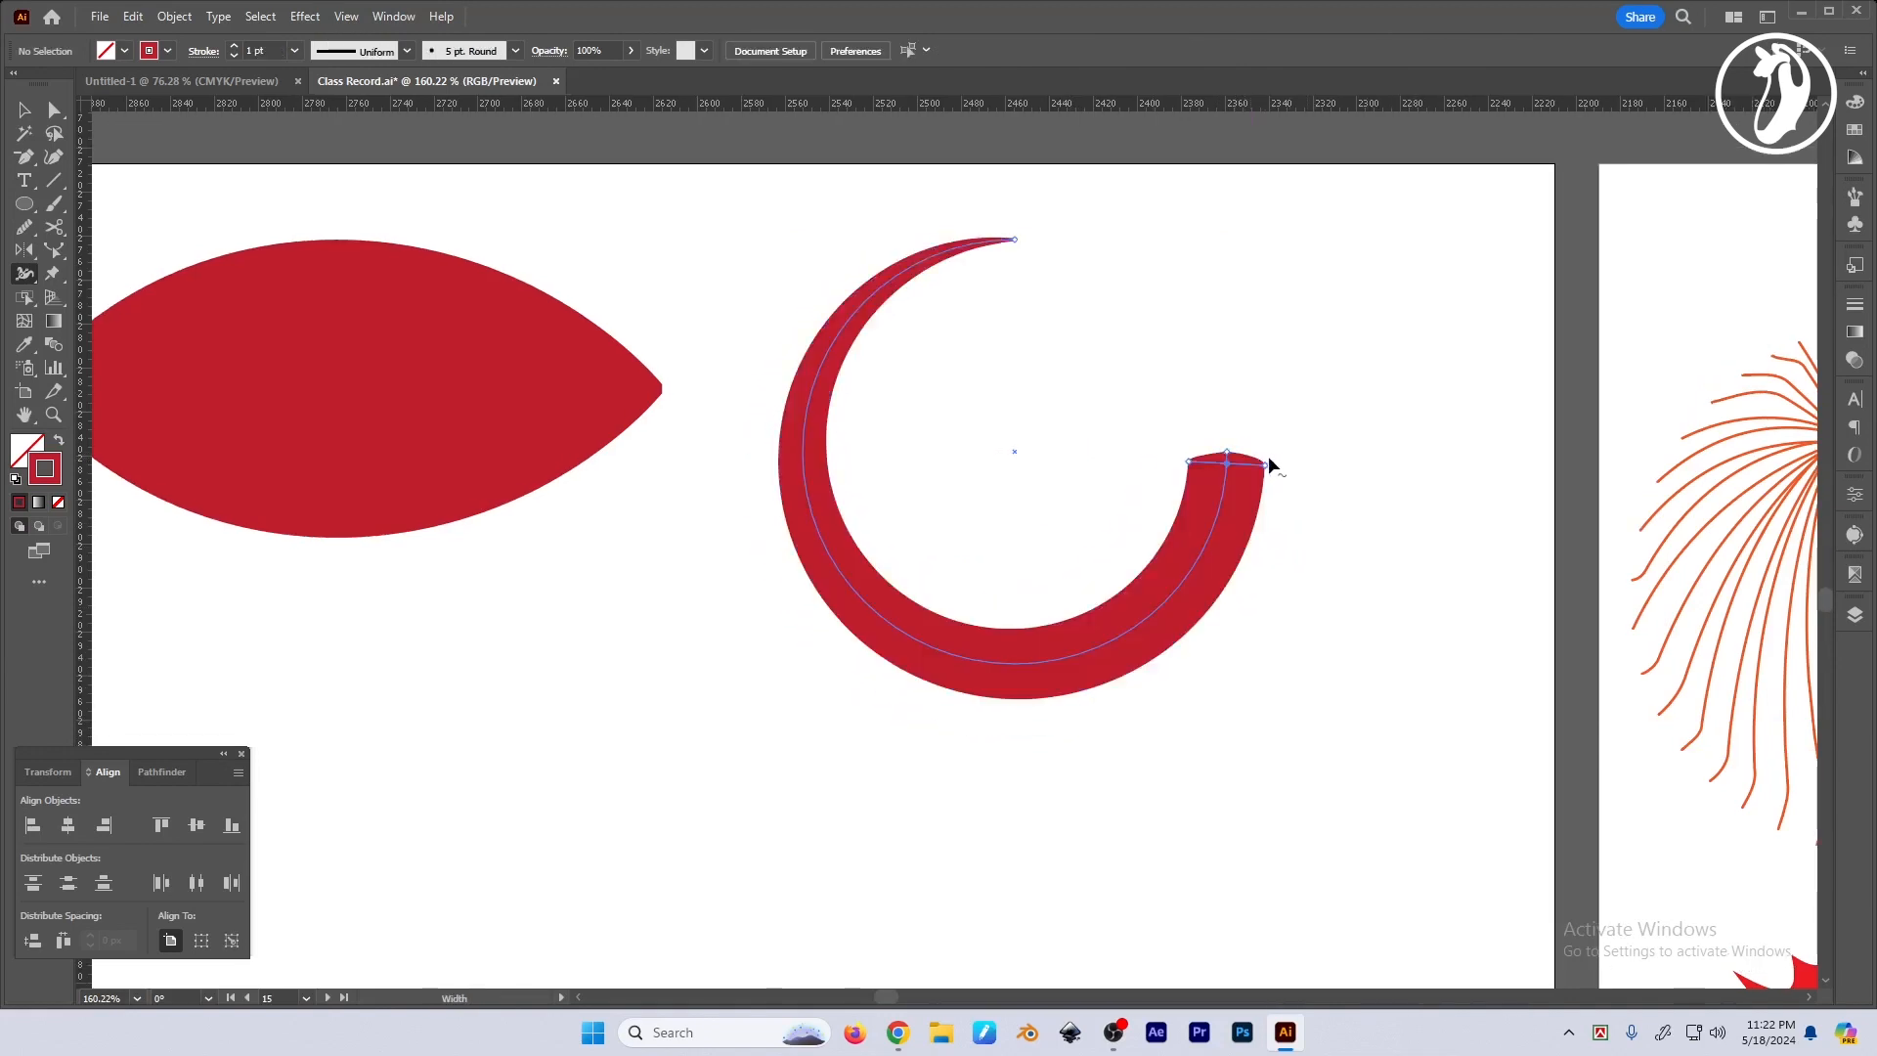
{"action": "key", "text": "v"}
{"action": "left_click_drag", "start_coordinate": [1217, 567], "coordinate": [1176, 535]}
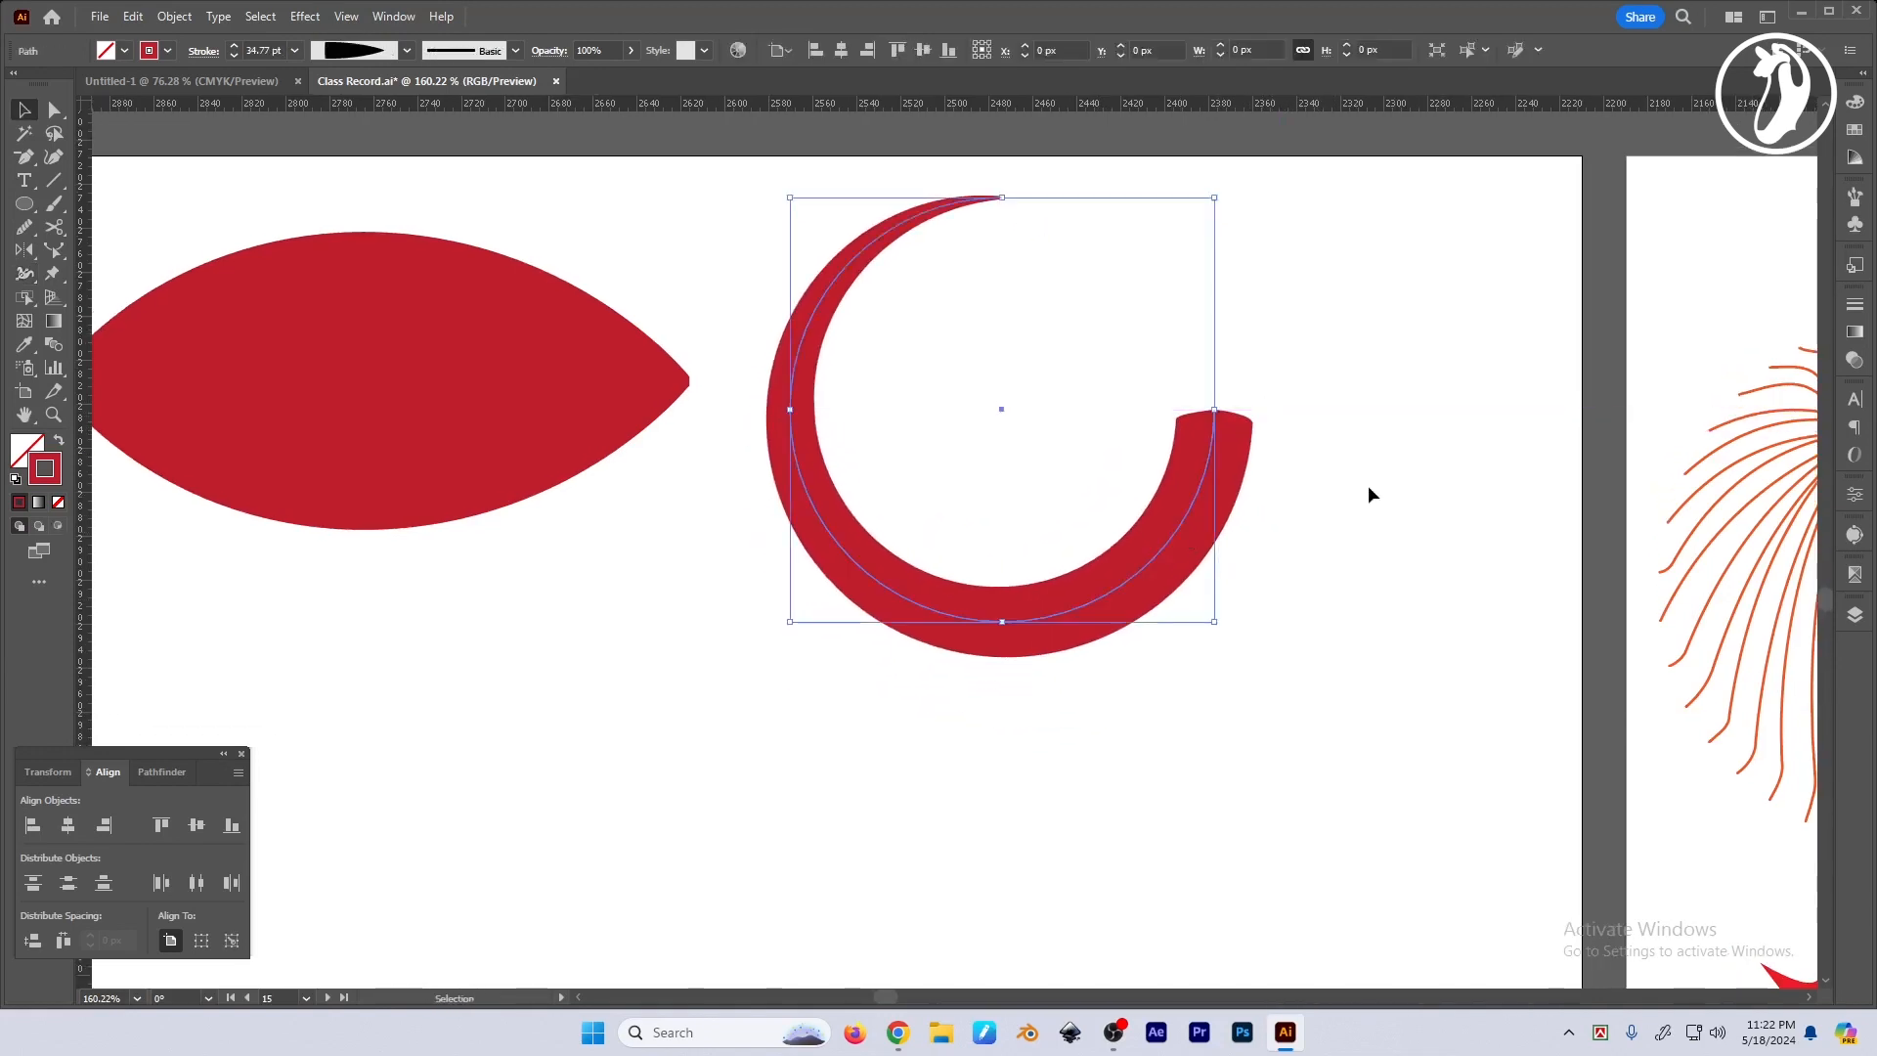
{"action": "left_click", "coordinate": [1366, 478]}
Draw a vertical line about 146 px long below the leaf shape and widen its top end to about 173 px with the Width tool.
{"action": "left_click_drag", "start_coordinate": [1345, 494], "coordinate": [1546, 377]}
{"action": "key", "text": "backslash"}
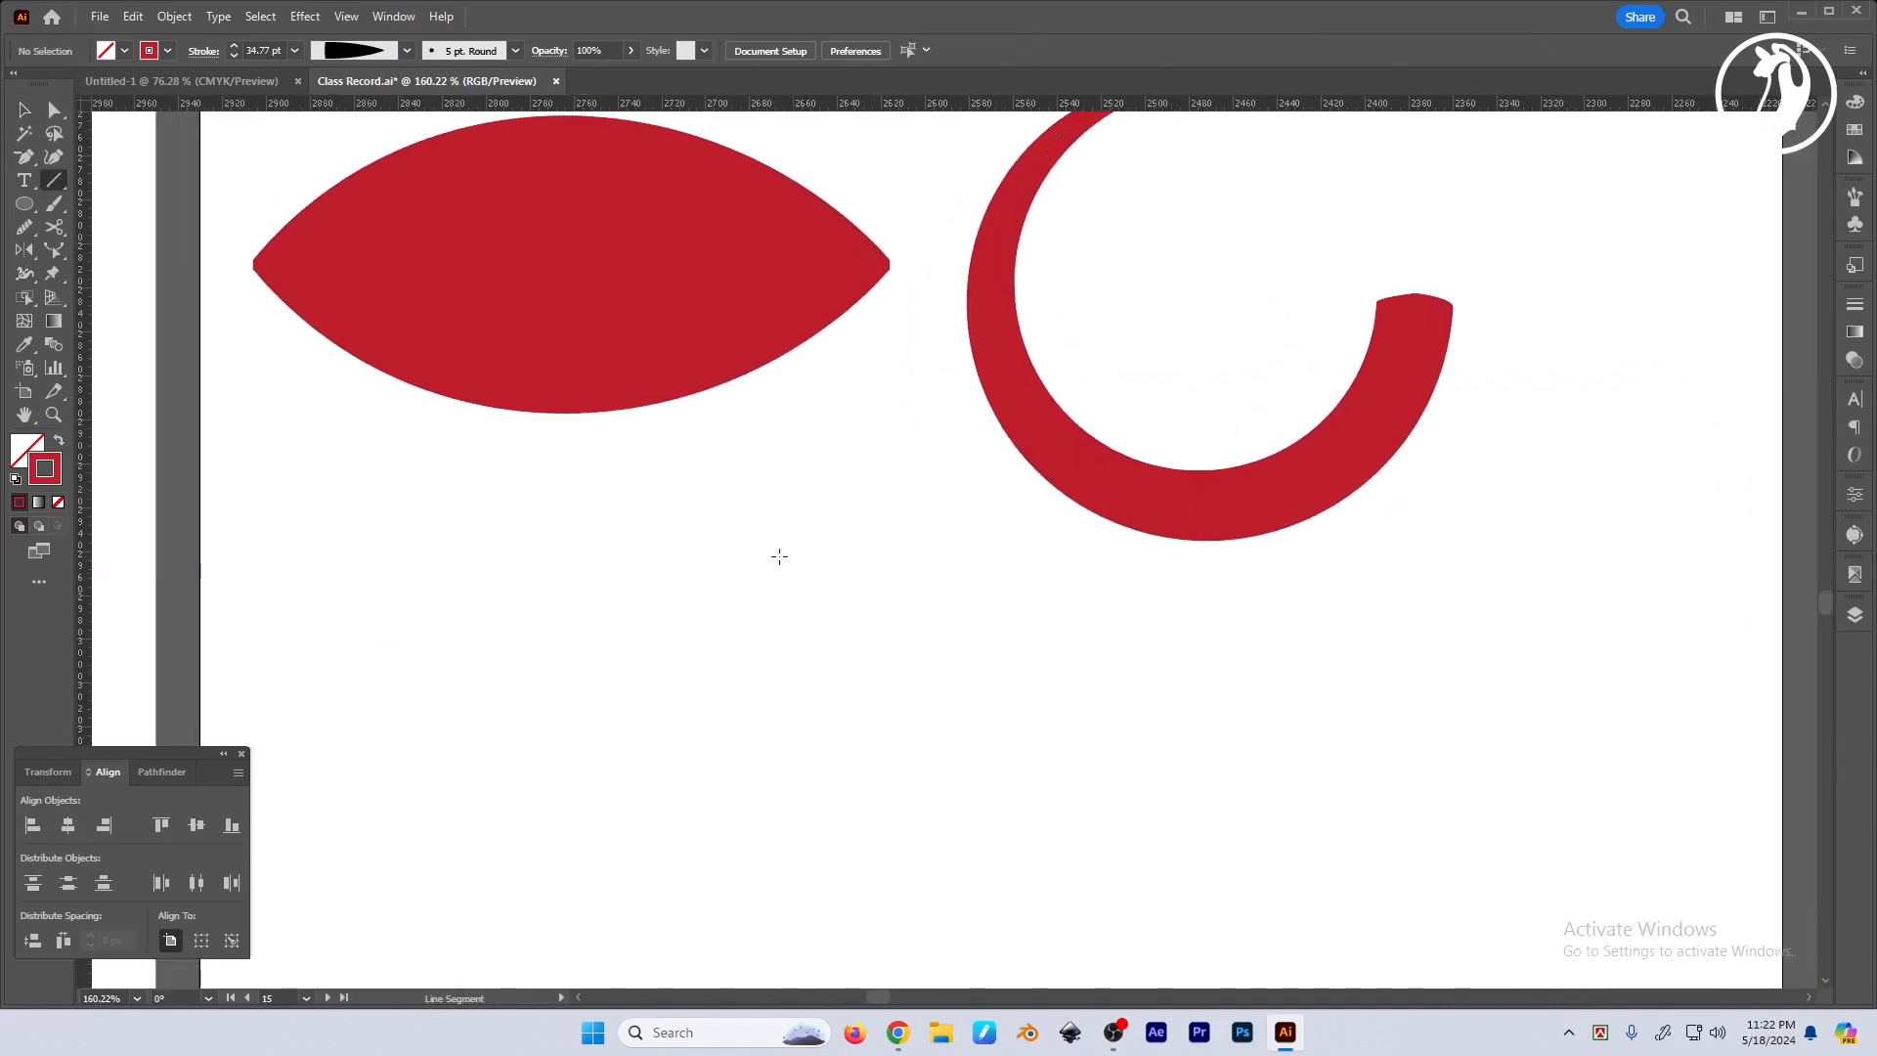
{"action": "left_click_drag", "start_coordinate": [779, 556], "coordinate": [904, 334]}
{"action": "left_click_drag", "start_coordinate": [683, 395], "coordinate": [684, 716]}
{"action": "key", "text": "shift+w"}
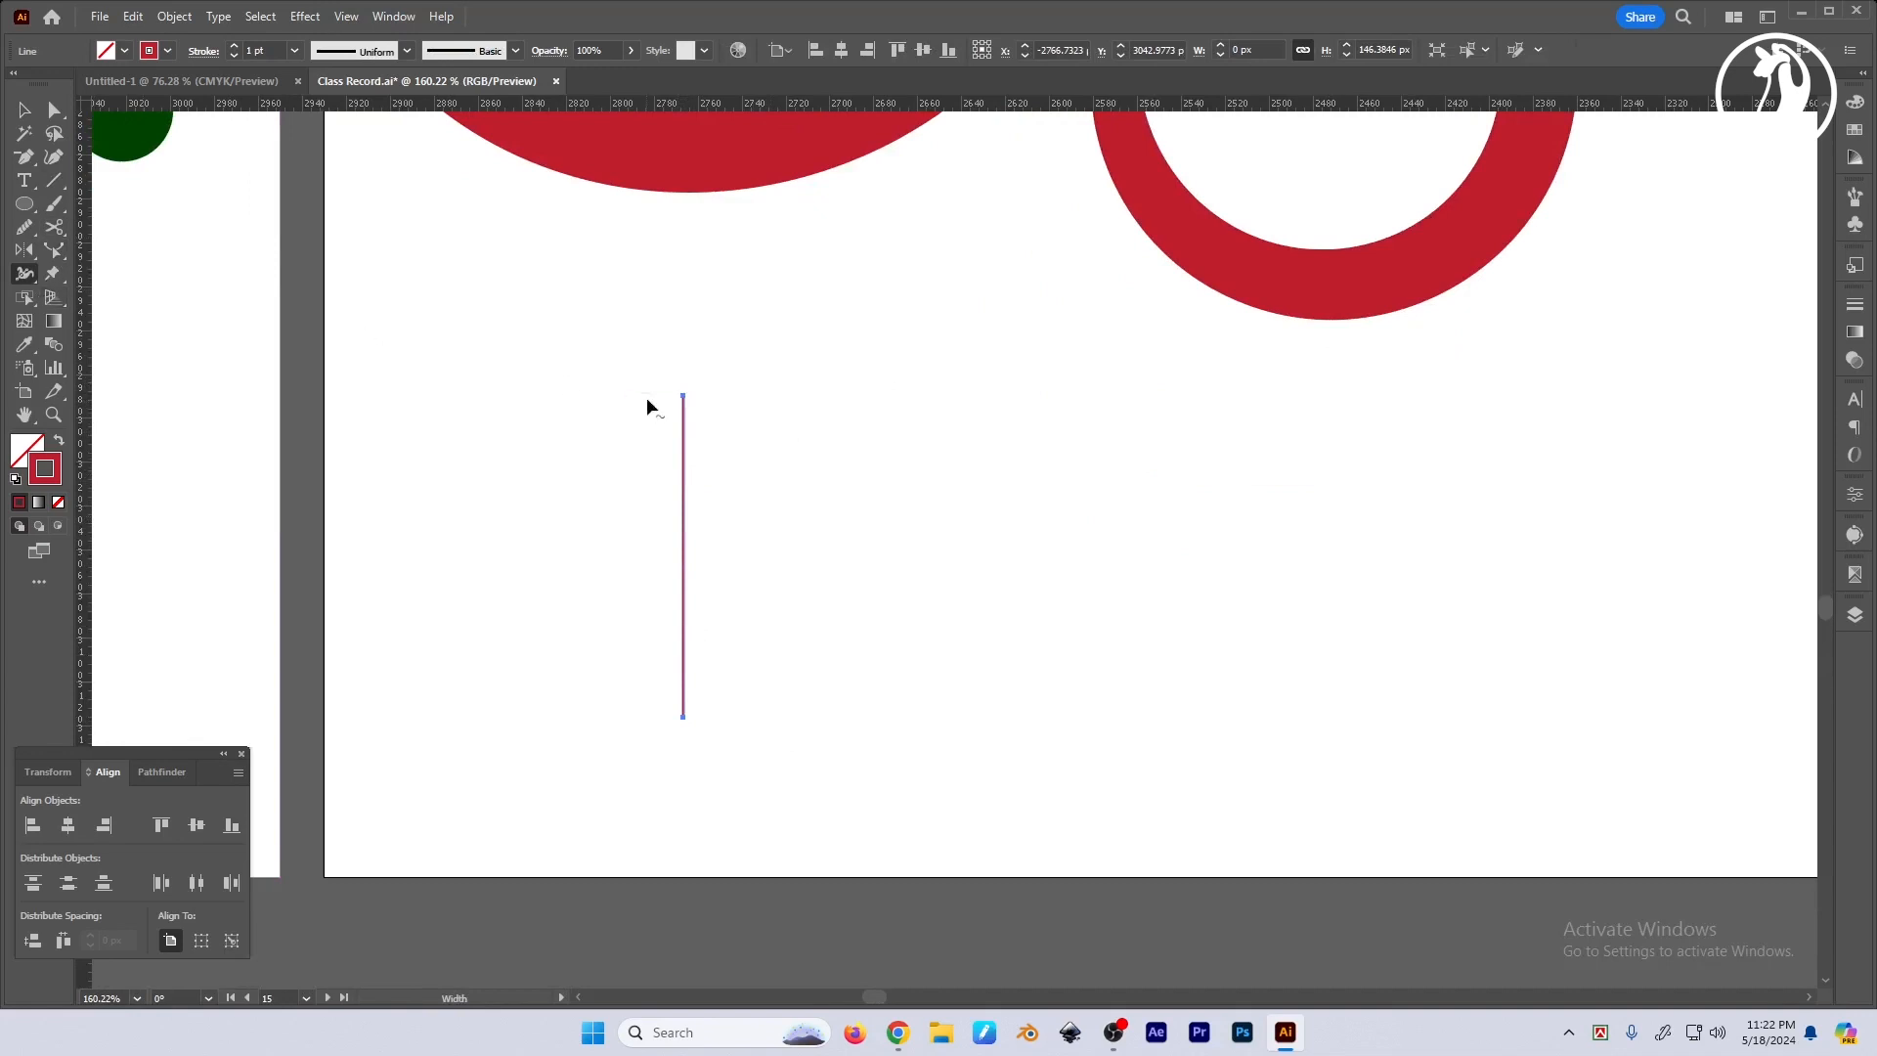
{"action": "left_click_drag", "start_coordinate": [688, 396], "coordinate": [872, 395]}
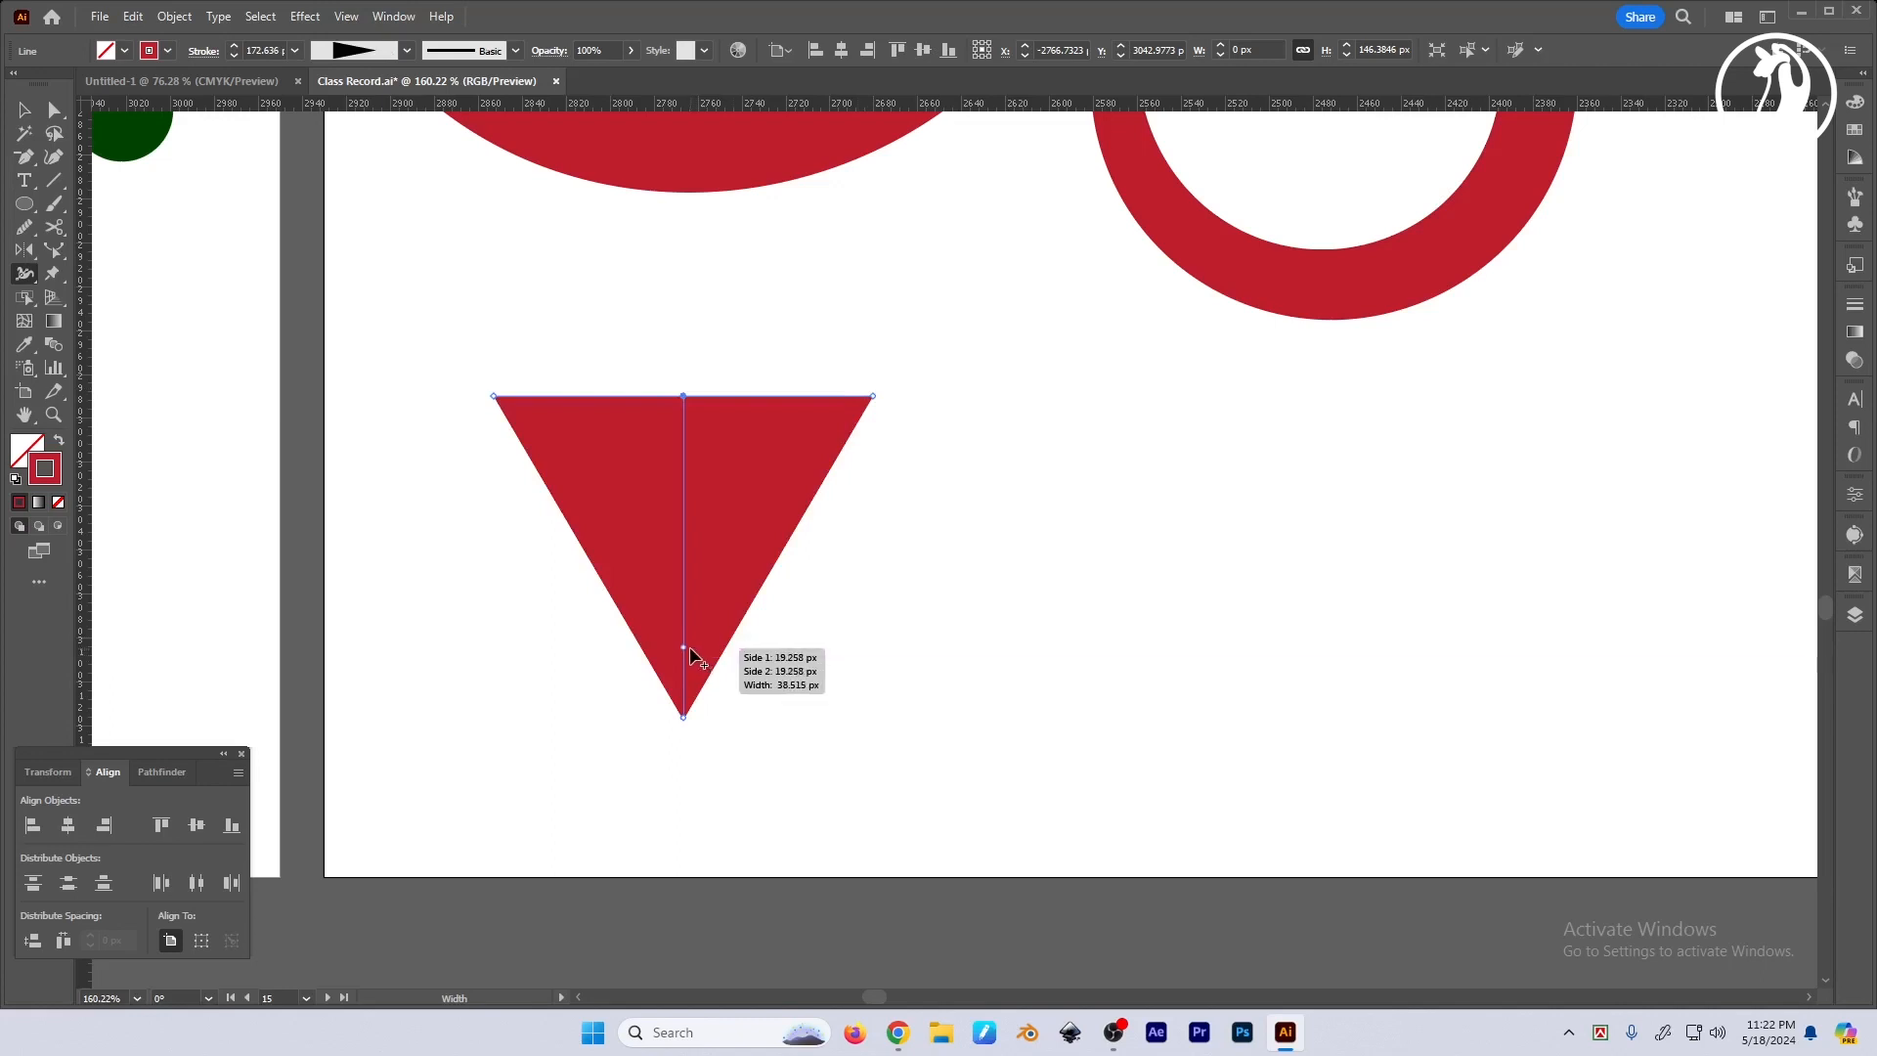
Try to narrow the triangle's stroke near its bottom tip with the Width tool.
{"action": "mouse_move", "coordinate": [689, 647]}
{"action": "left_mouse_down"}
{"action": "mouse_move", "coordinate": [728, 644]}
{"action": "mouse_move", "coordinate": [684, 647]}
{"action": "left_mouse_up"}
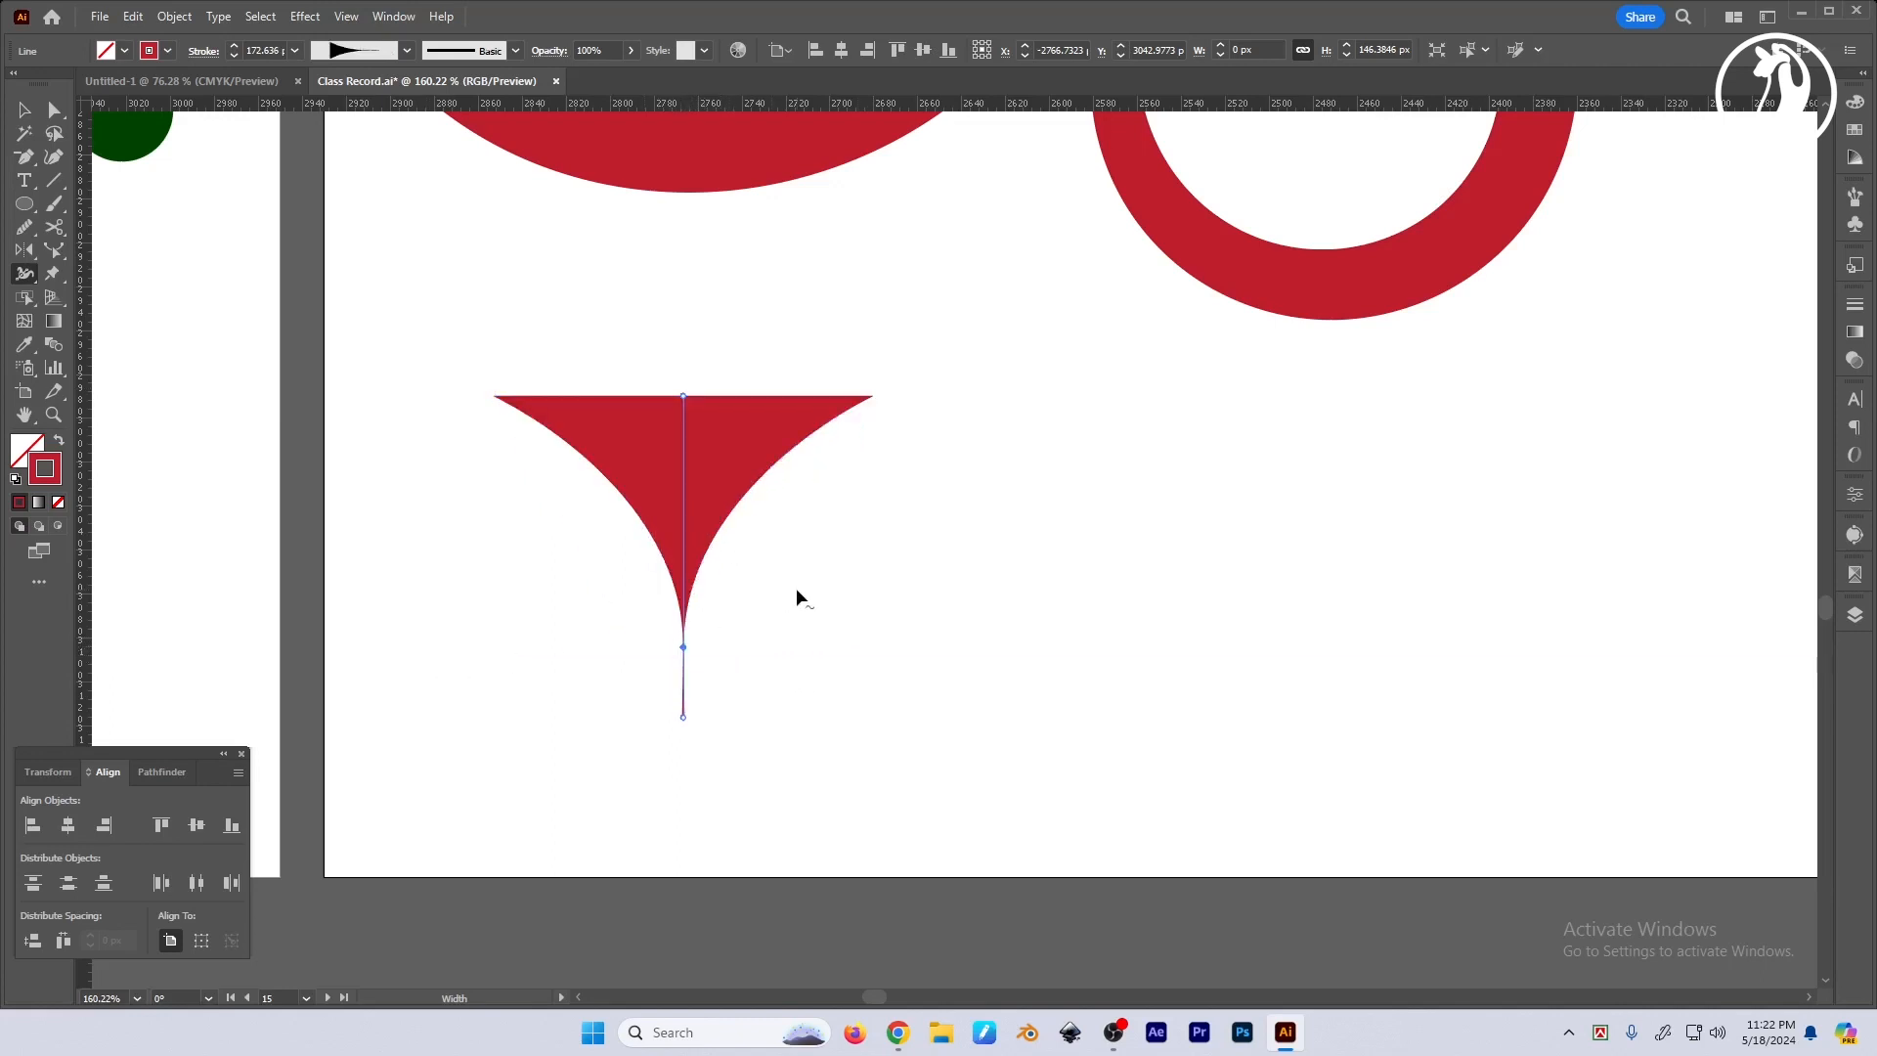
{"action": "key", "text": "v"}
{"action": "key", "text": "ctrl+z"}
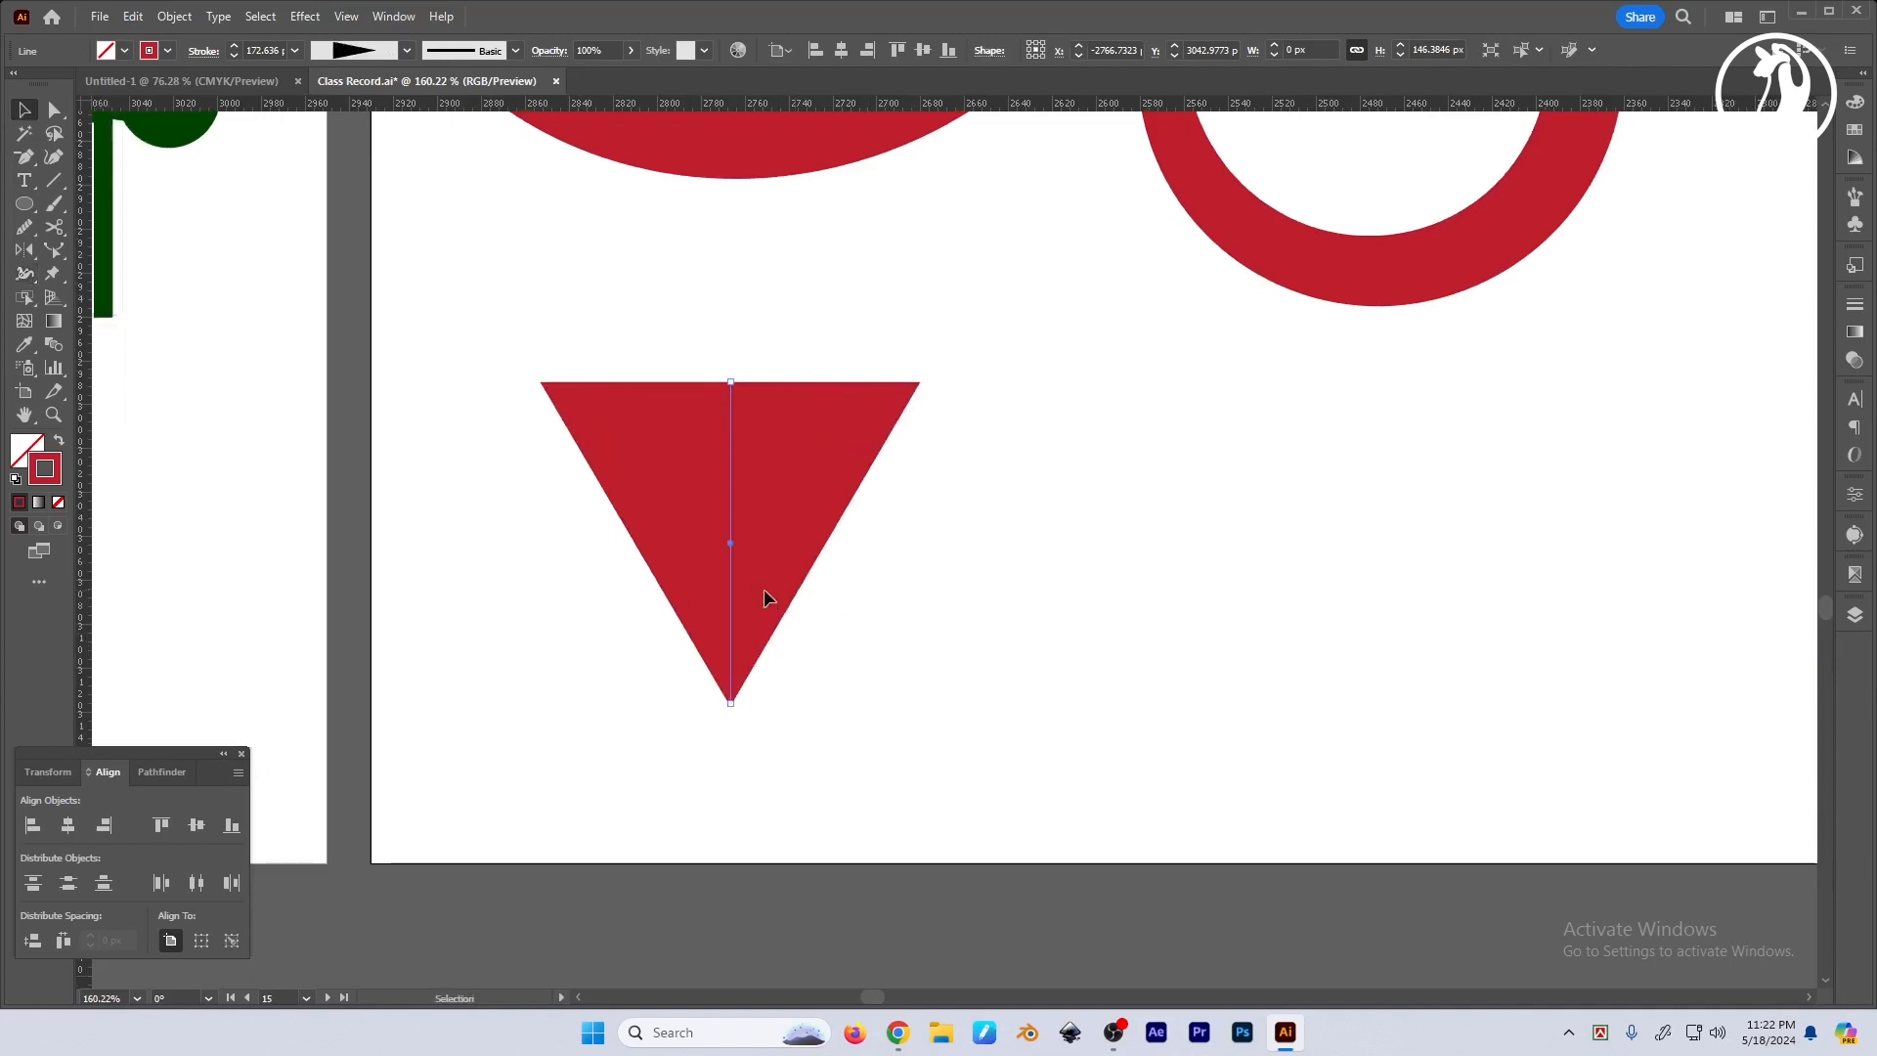
Narrow the triangle's stroke just below its wide top edge with the Width tool.
{"action": "key", "text": "shift+w"}
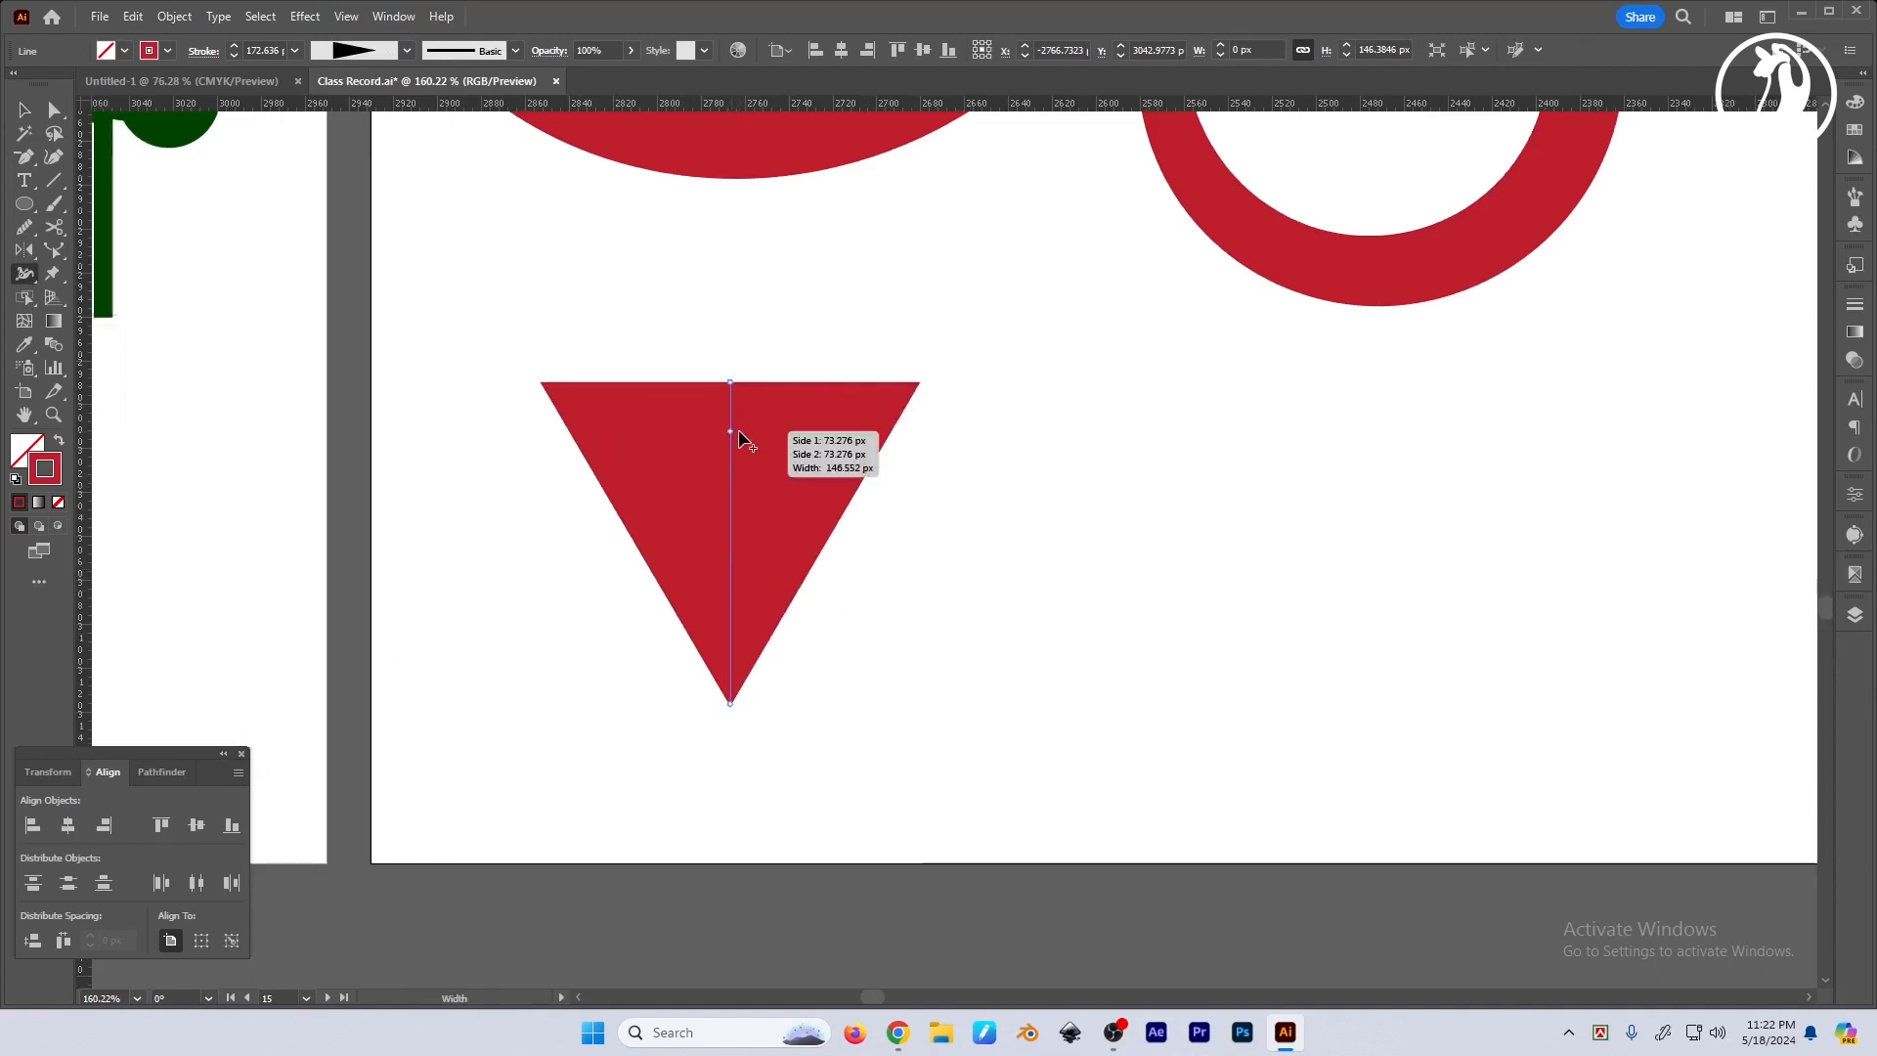
{"action": "mouse_move", "coordinate": [732, 423]}
{"action": "left_mouse_down"}
{"action": "mouse_move", "coordinate": [1075, 446]}
{"action": "mouse_move", "coordinate": [761, 451]}
{"action": "left_mouse_up"}
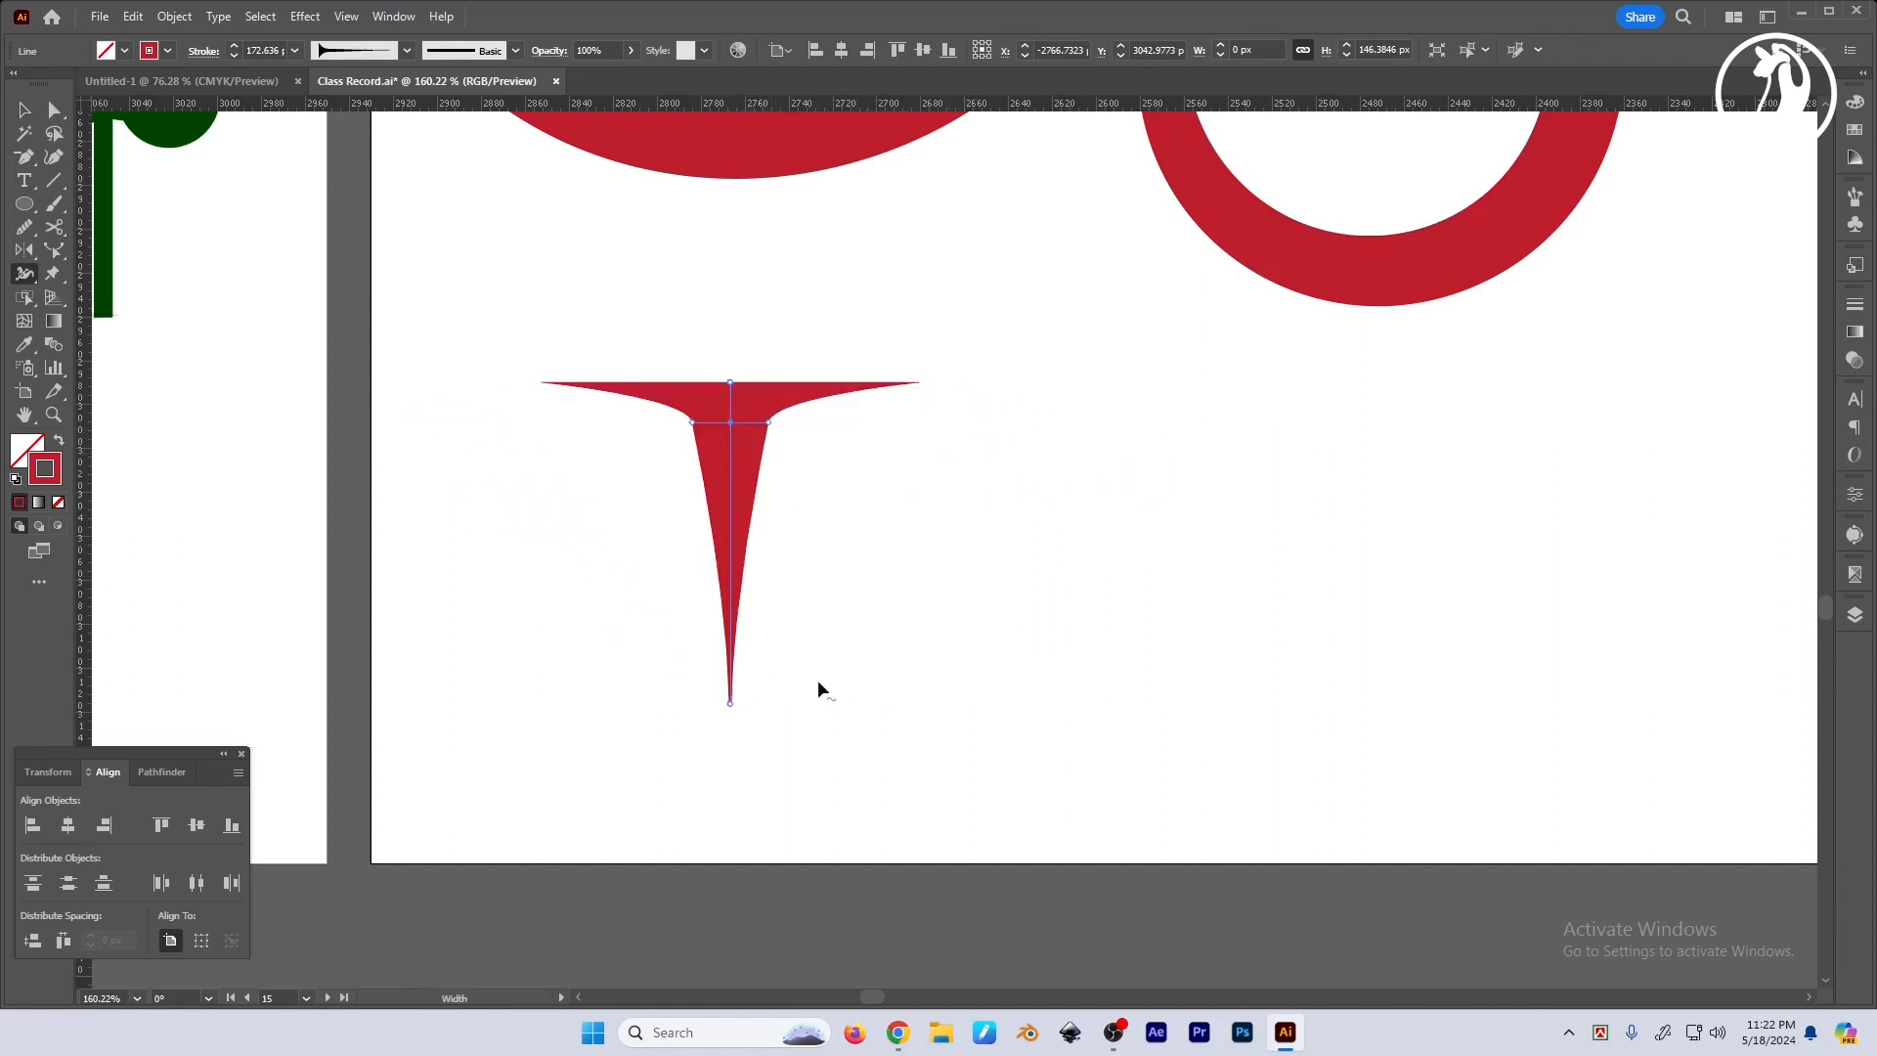
Try to widen the stroke close to and at its bottom tip with the Width tool.
{"action": "mouse_move", "coordinate": [731, 673]}
{"action": "left_mouse_down"}
{"action": "mouse_move", "coordinate": [867, 649]}
{"action": "mouse_move", "coordinate": [958, 607]}
{"action": "left_mouse_up"}
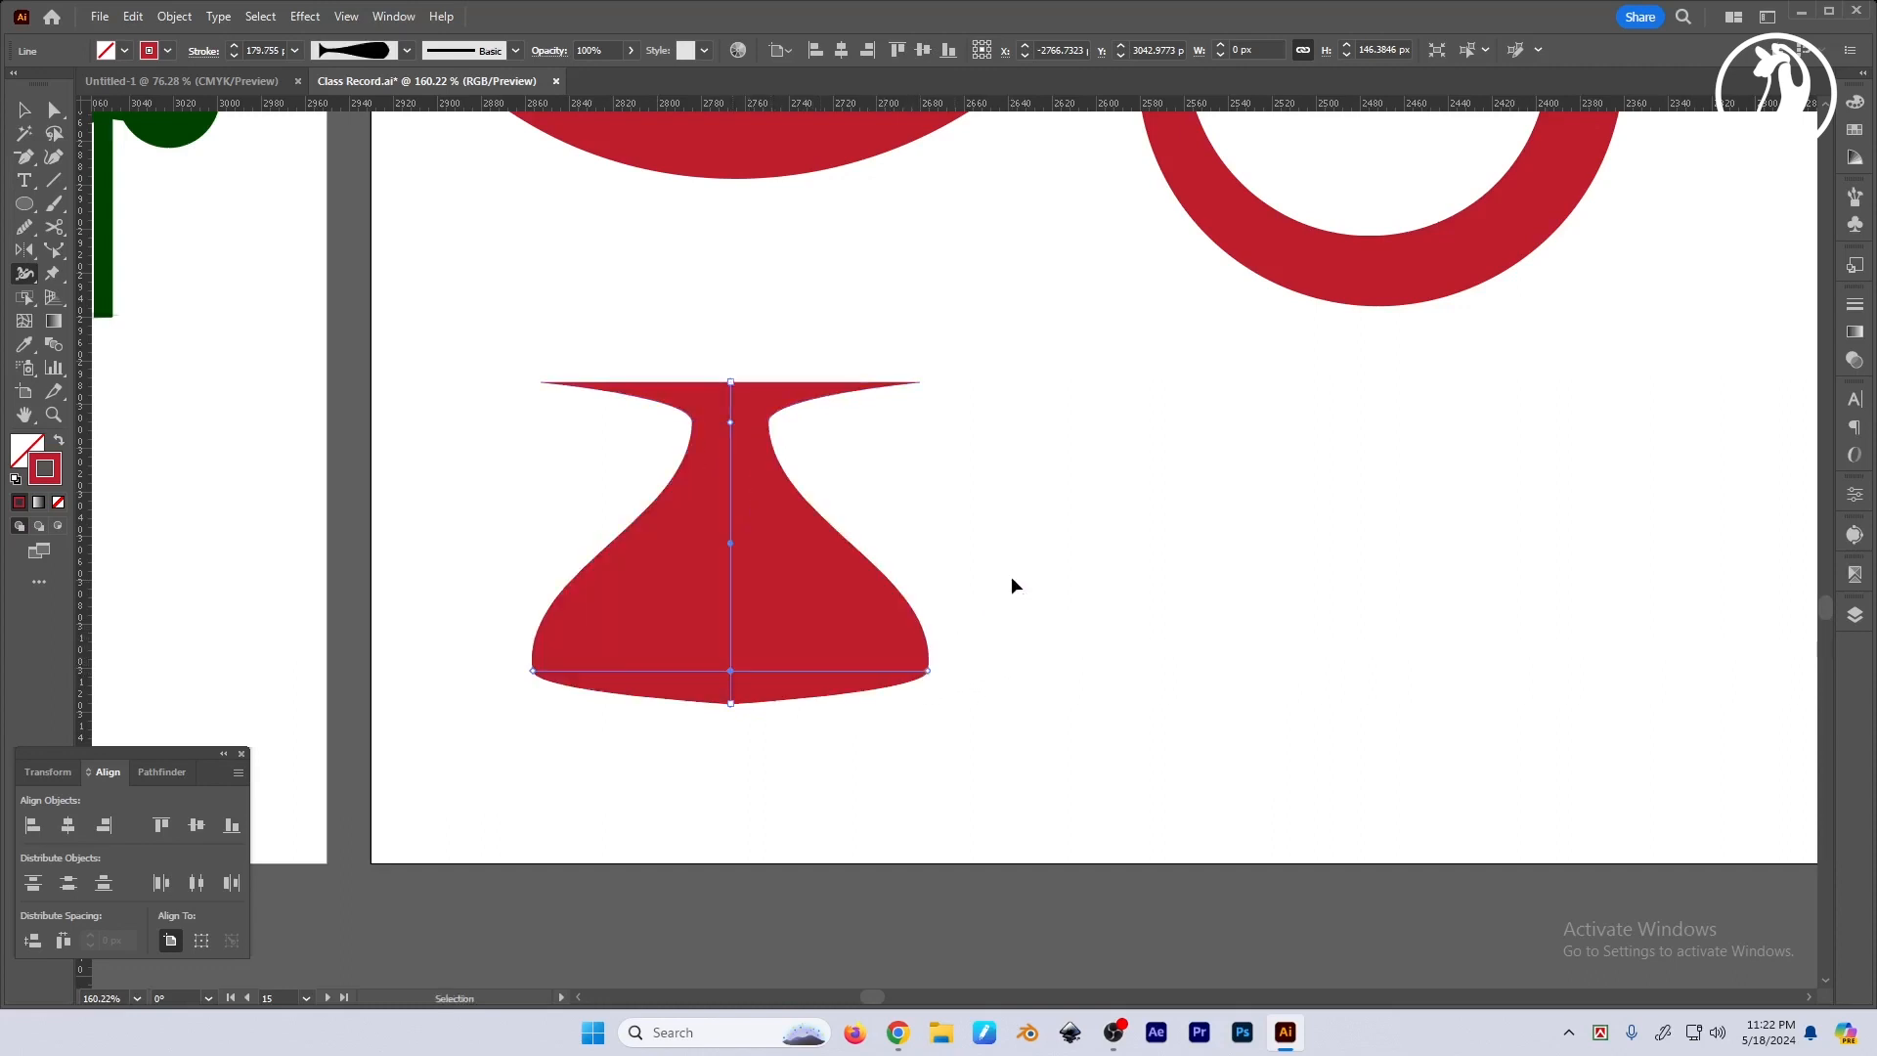
{"action": "key", "text": "ctrl+z"}
{"action": "mouse_move", "coordinate": [733, 706]}
{"action": "left_mouse_down"}
{"action": "mouse_move", "coordinate": [864, 704]}
{"action": "mouse_move", "coordinate": [954, 669]}
{"action": "mouse_move", "coordinate": [947, 689]}
{"action": "left_mouse_up"}
{"action": "key", "text": "ctrl+z"}
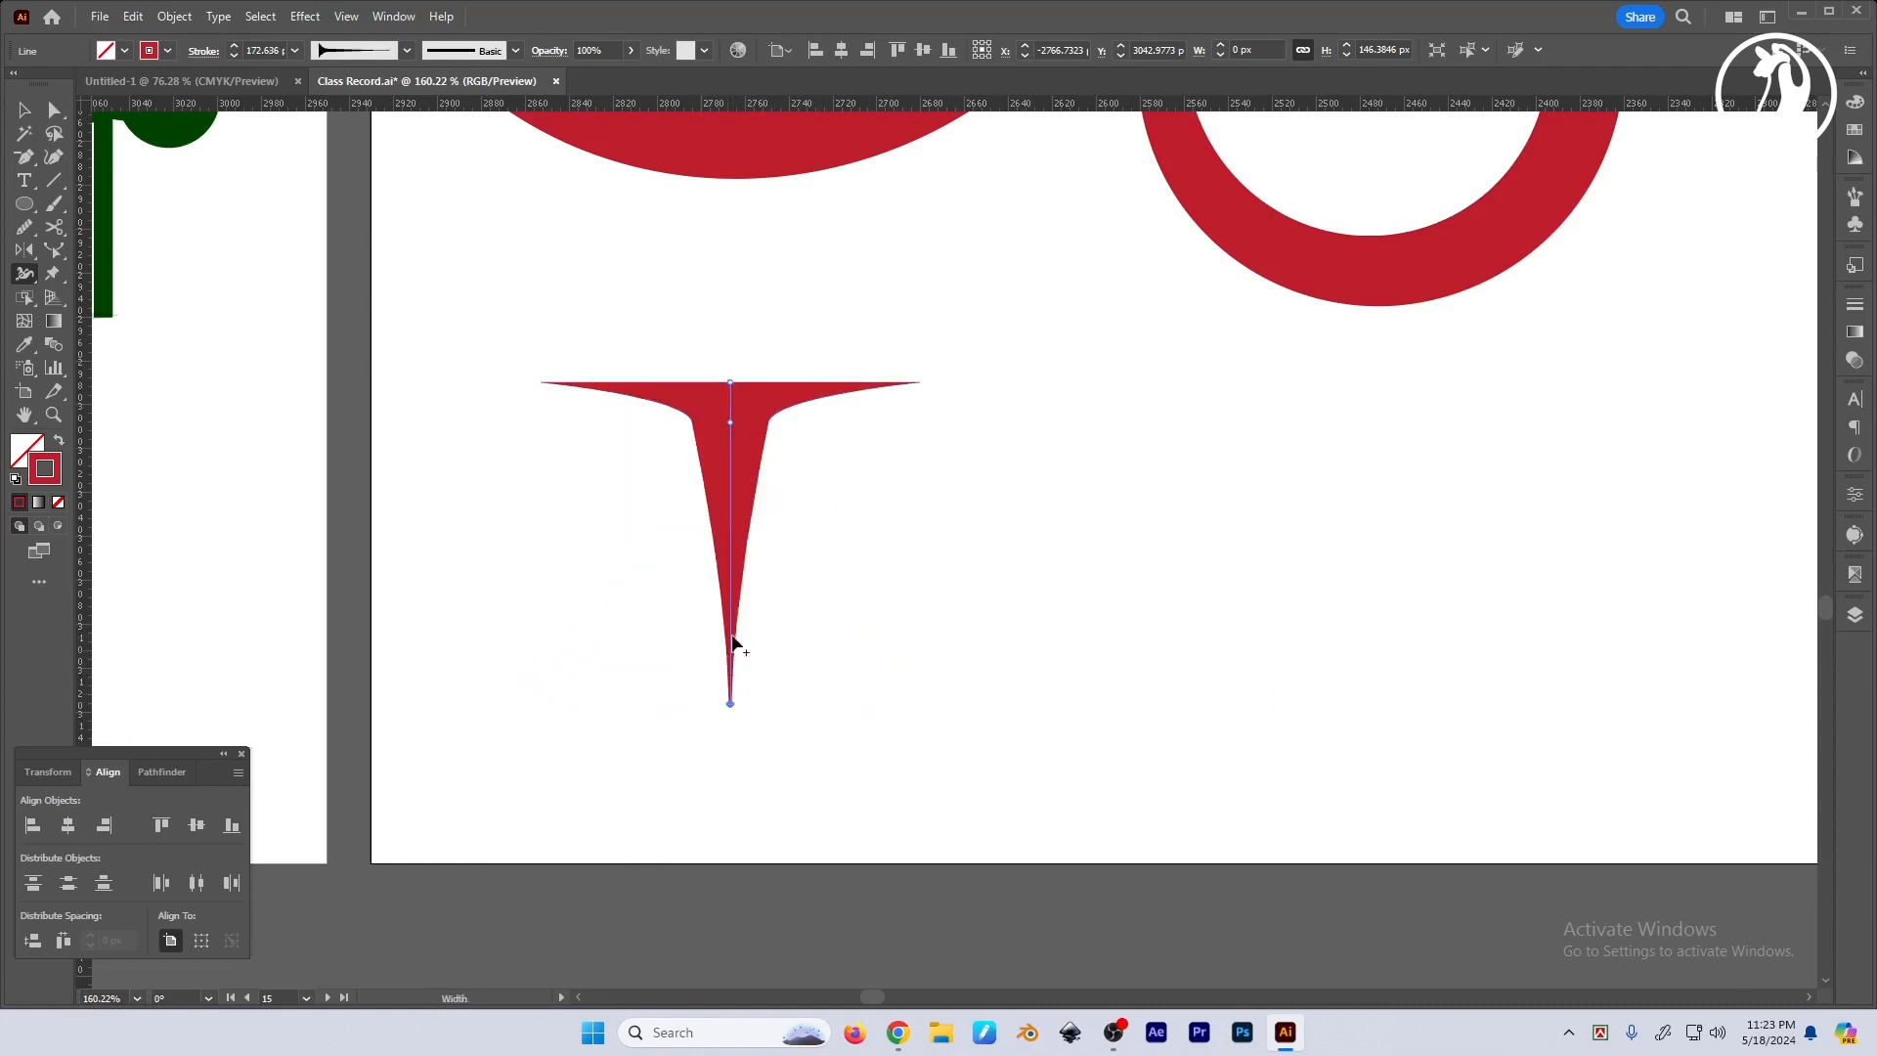
Widen the lower part of the vertical stroke with the Width tool to form a vase-like shape.
{"action": "left_click_drag", "start_coordinate": [732, 631], "coordinate": [883, 629]}
{"action": "key", "text": "v"}
{"action": "left_click", "coordinate": [1007, 590]}
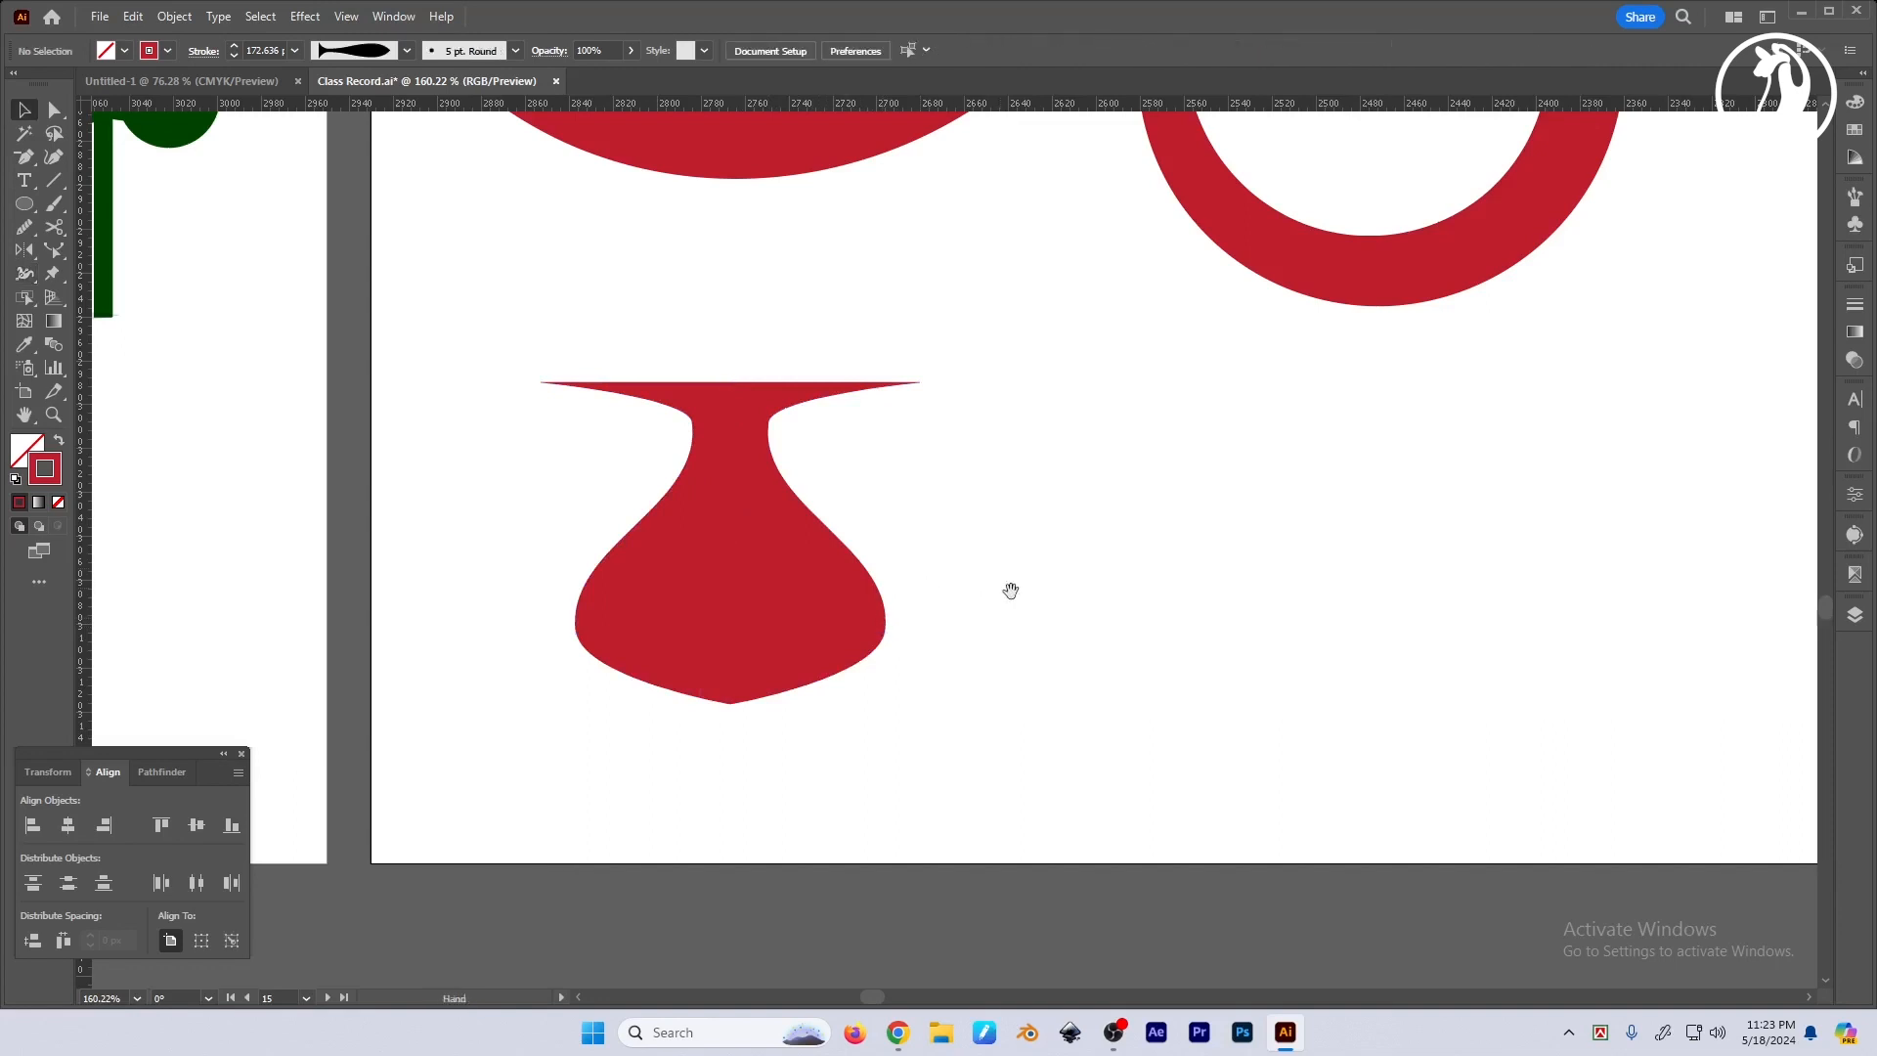
Move the vase shape slightly up and to the left on the artboard.
{"action": "left_click_drag", "start_coordinate": [1010, 591], "coordinate": [965, 609]}
{"action": "left_click_drag", "start_coordinate": [763, 639], "coordinate": [713, 602]}
{"action": "scroll", "coordinate": [926, 601], "scroll_direction": "down", "scroll_amount": 2}
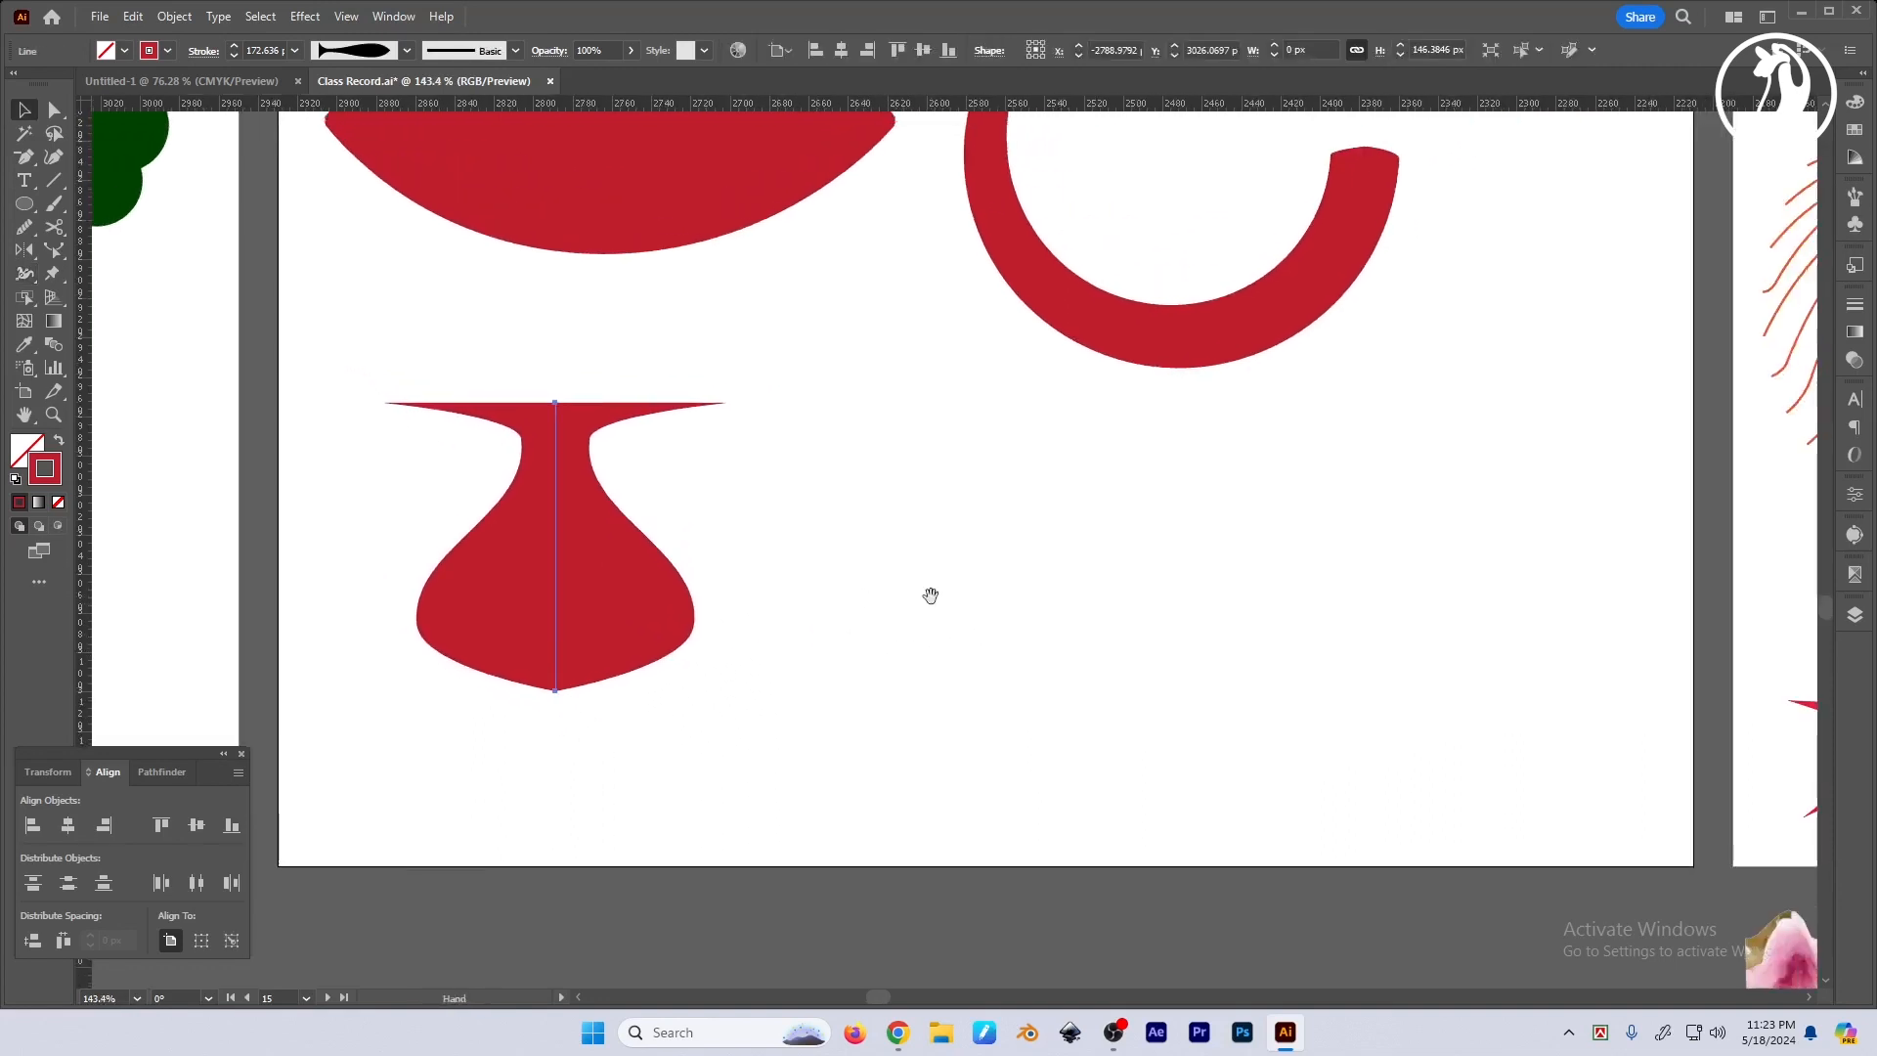
{"action": "left_click", "coordinate": [922, 587]}
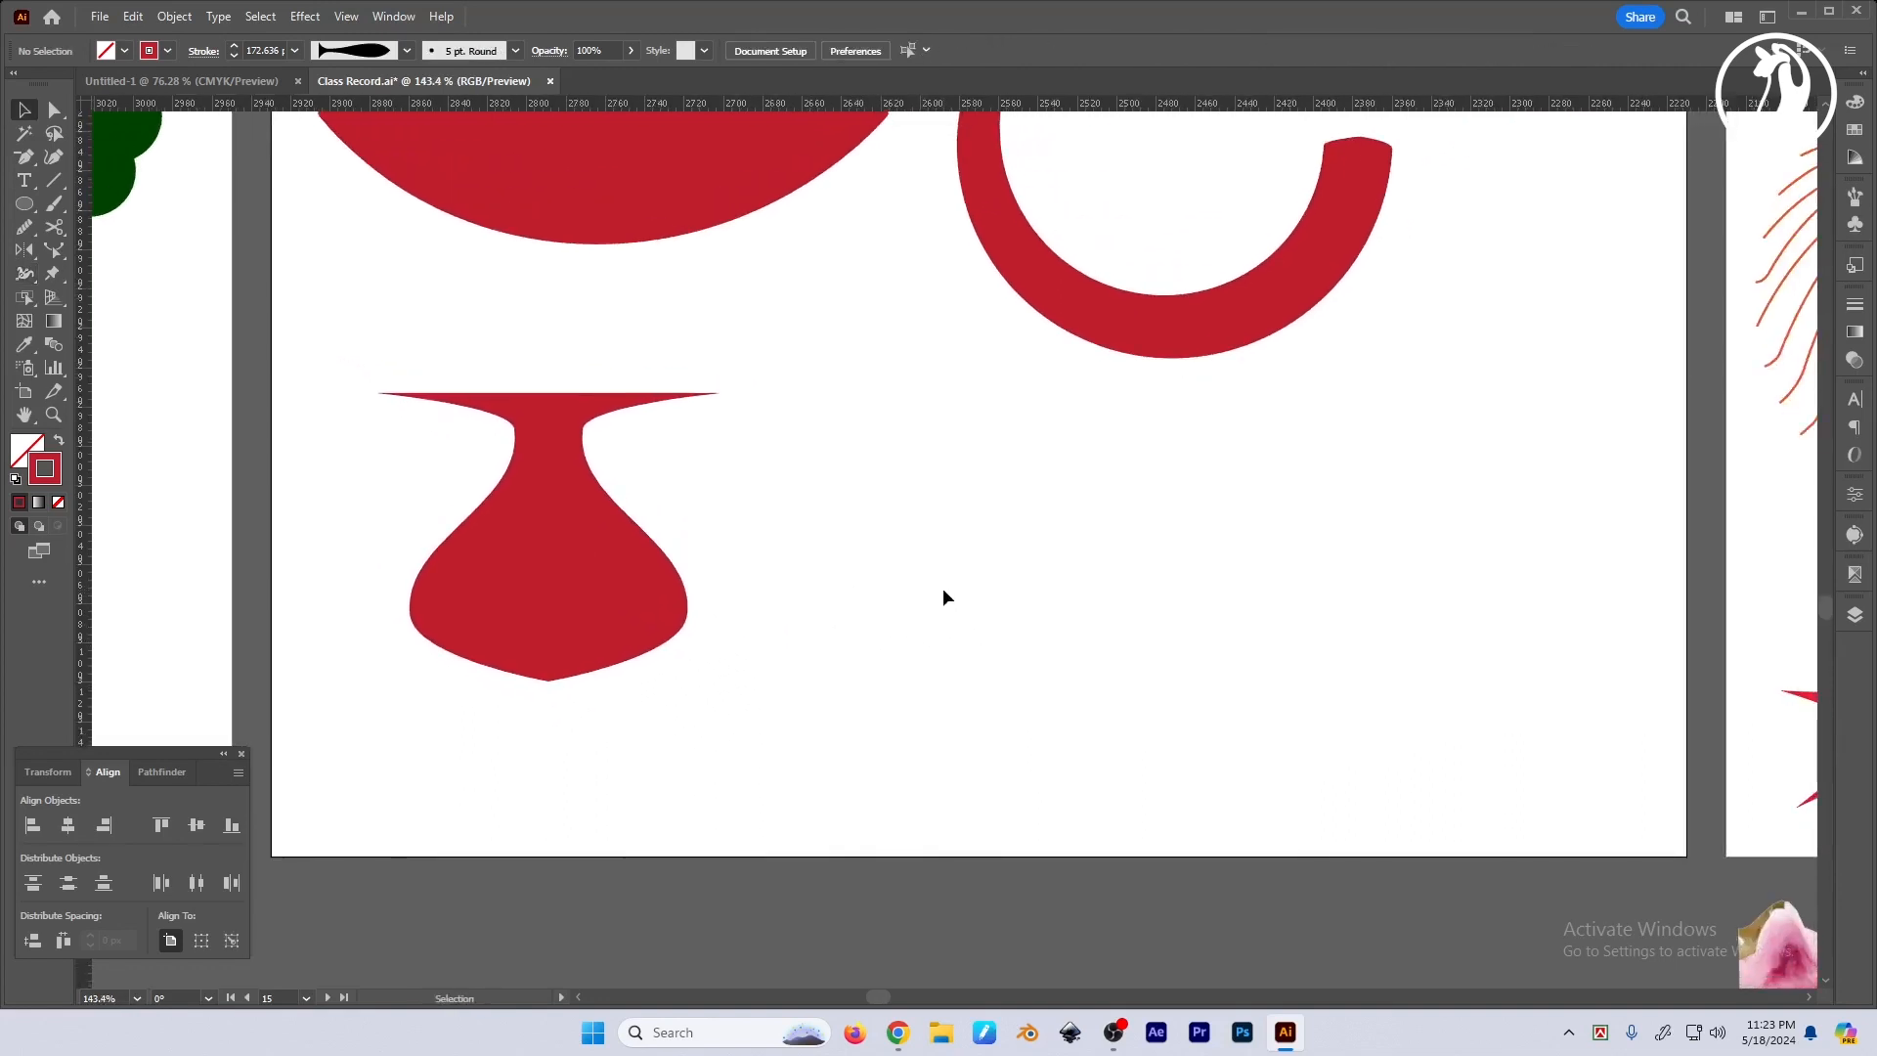
Draw a circle about 121 px in diameter right of the vase and cut it at its left anchor and lower-right edge.
{"action": "key", "text": "l"}
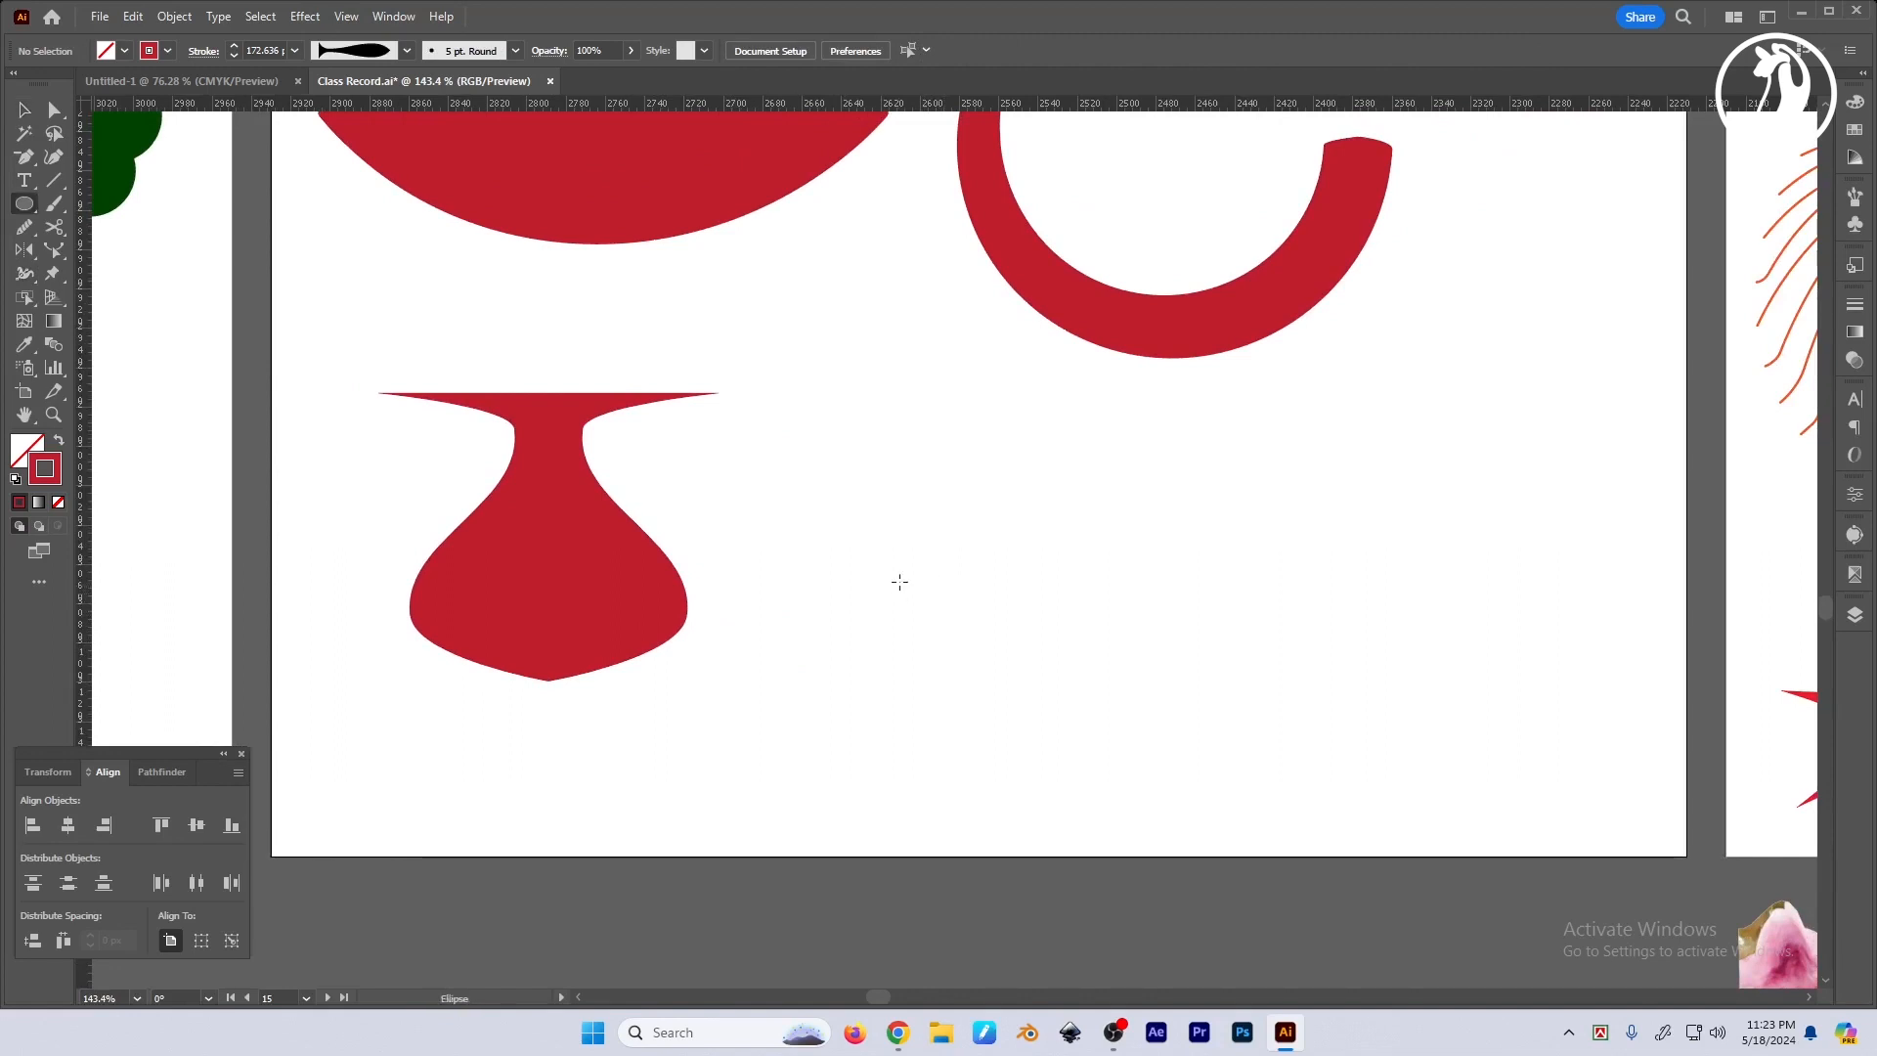
{"action": "left_click_drag", "start_coordinate": [824, 503], "coordinate": [1063, 741]}
{"action": "key", "text": "c"}
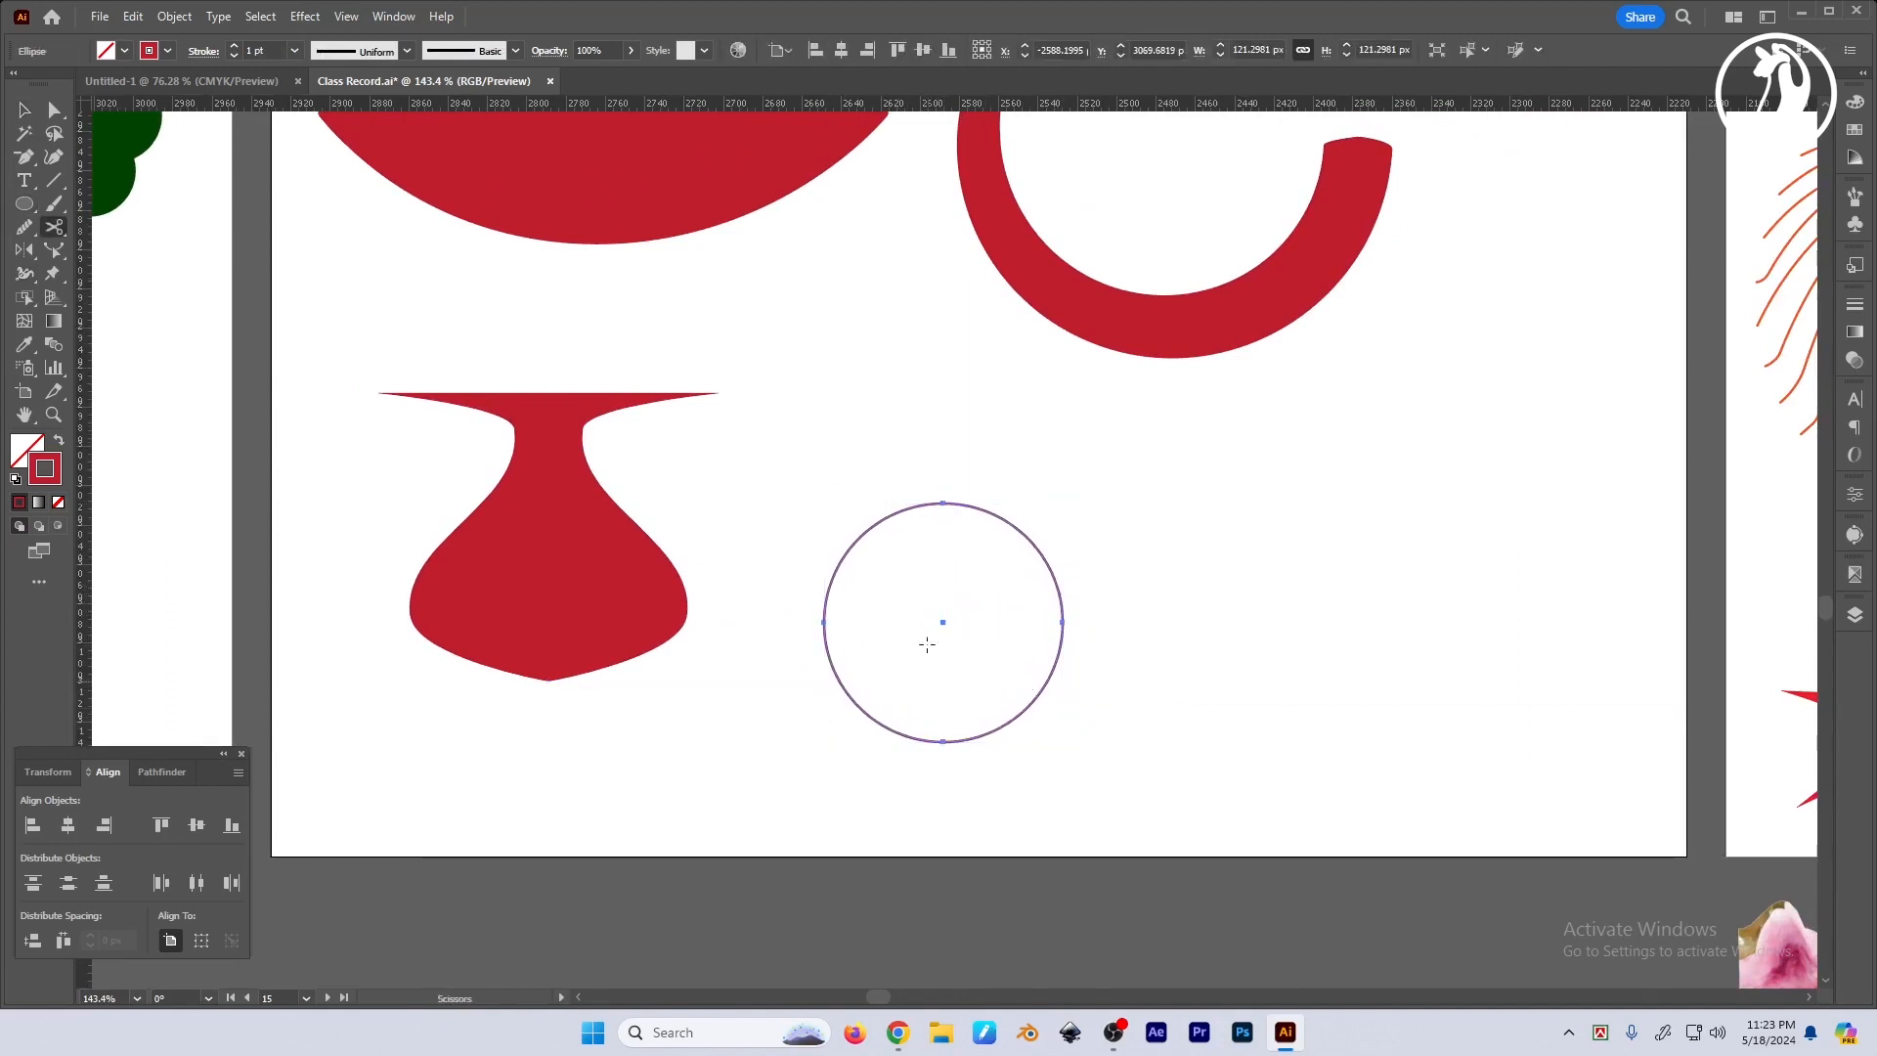
{"action": "left_click", "coordinate": [824, 621]}
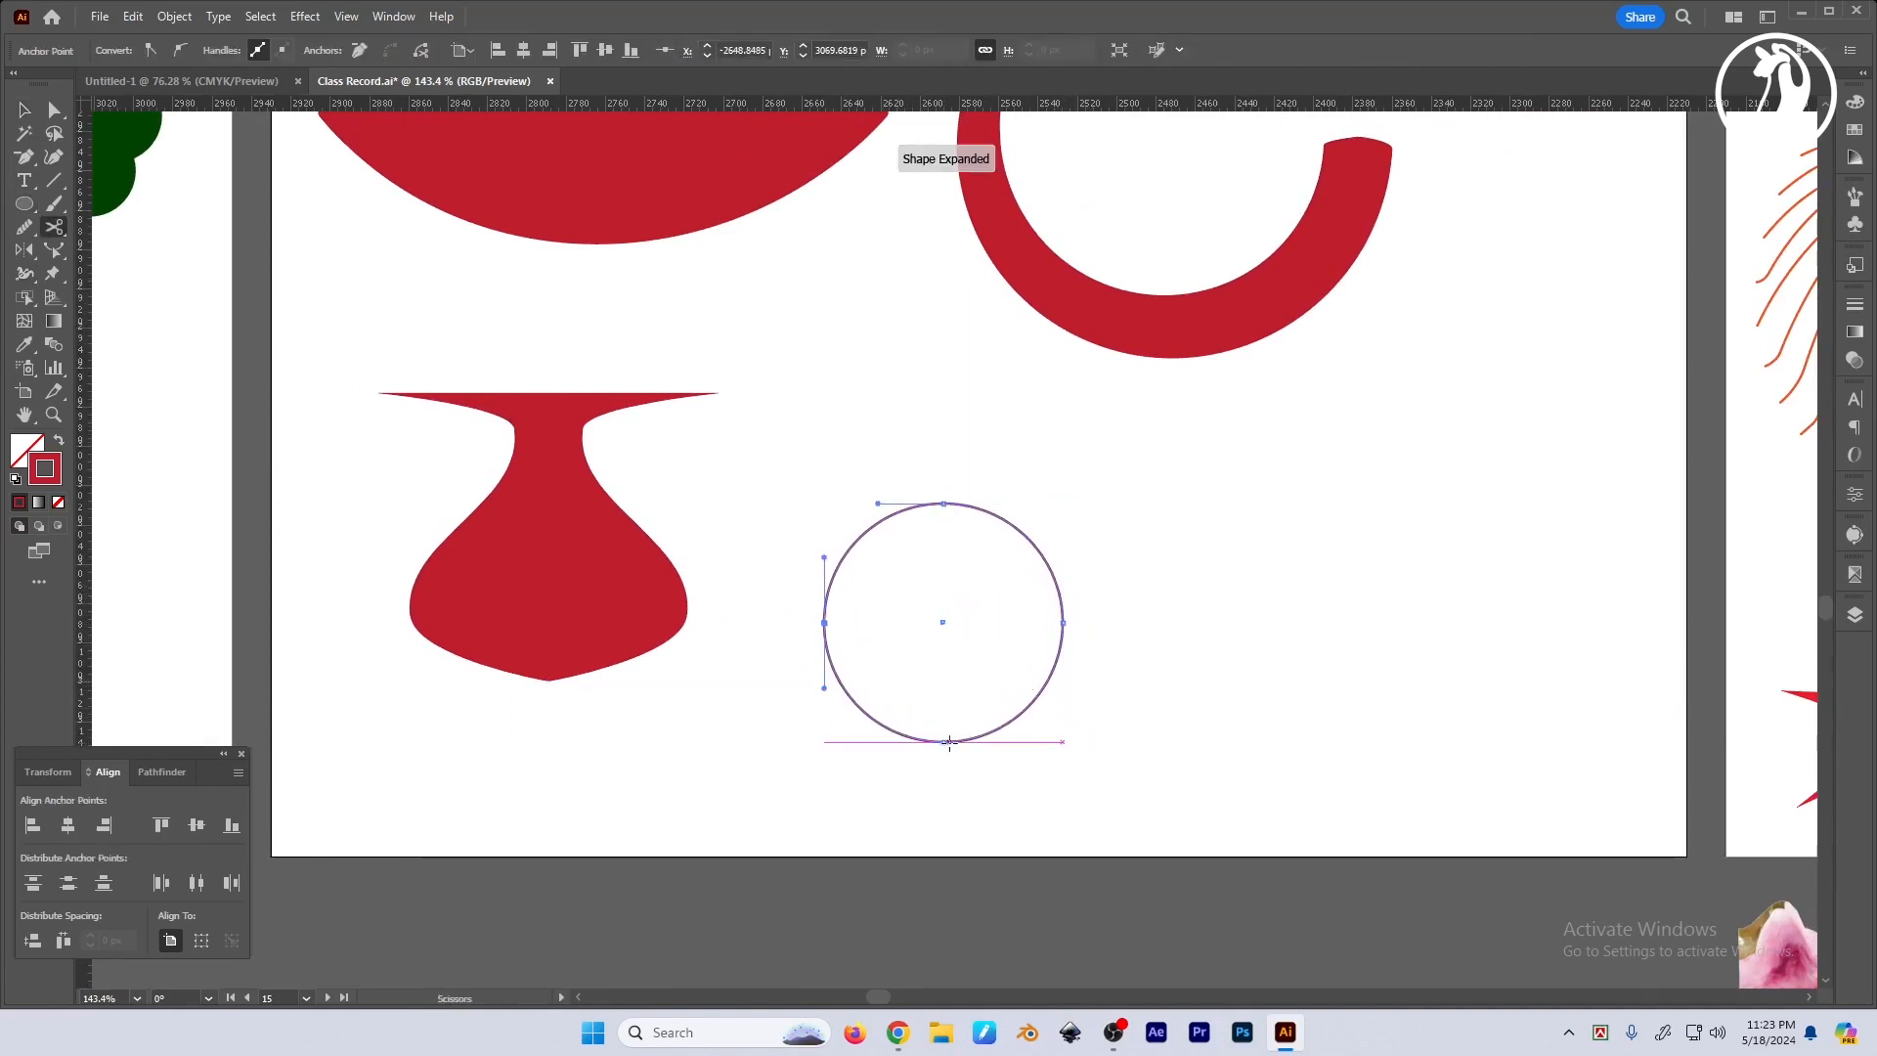
{"action": "left_click", "coordinate": [1047, 686]}
Delete the circle's lower segment between the two cuts.
{"action": "key", "text": "a"}
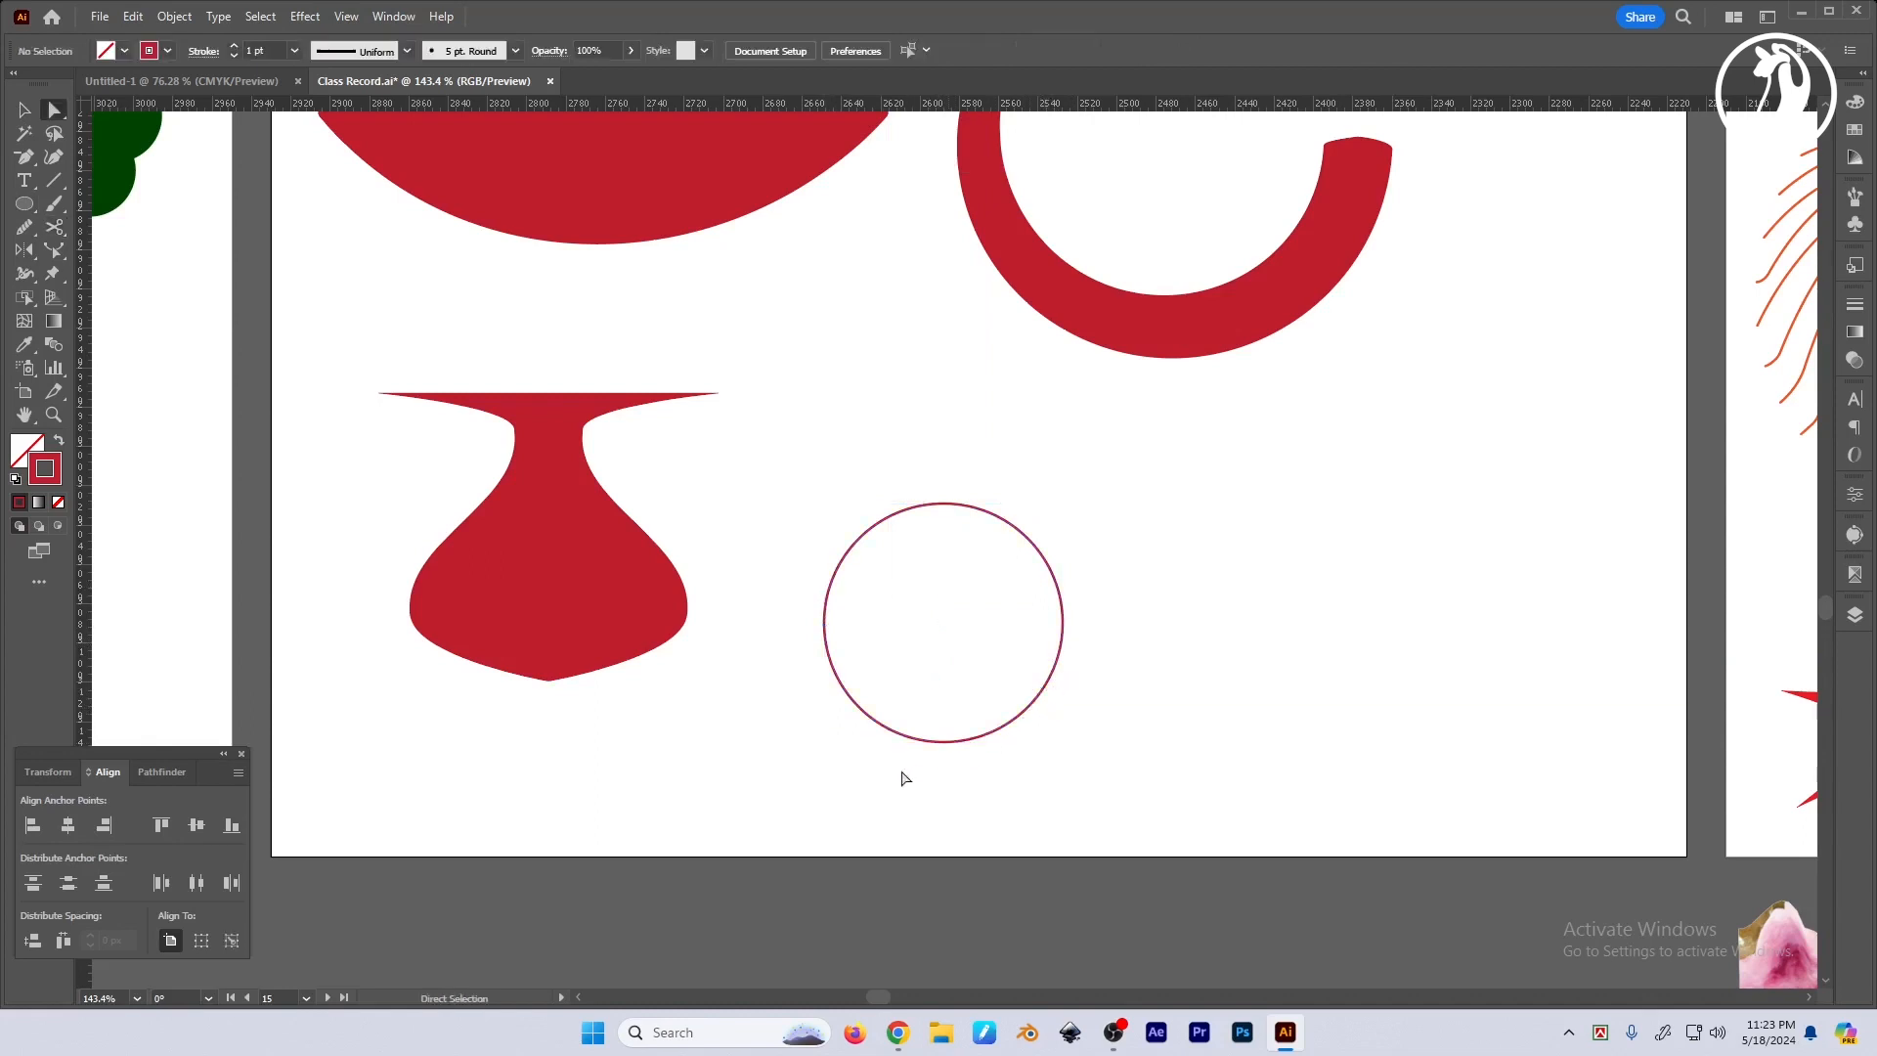
{"action": "left_click_drag", "start_coordinate": [900, 775], "coordinate": [1089, 683]}
{"action": "key", "text": "Delete"}
Widen the arc's left end to about 36 px with the Width tool and narrow the stroke just above it to about 22 px.
{"action": "left_click", "coordinate": [959, 601]}
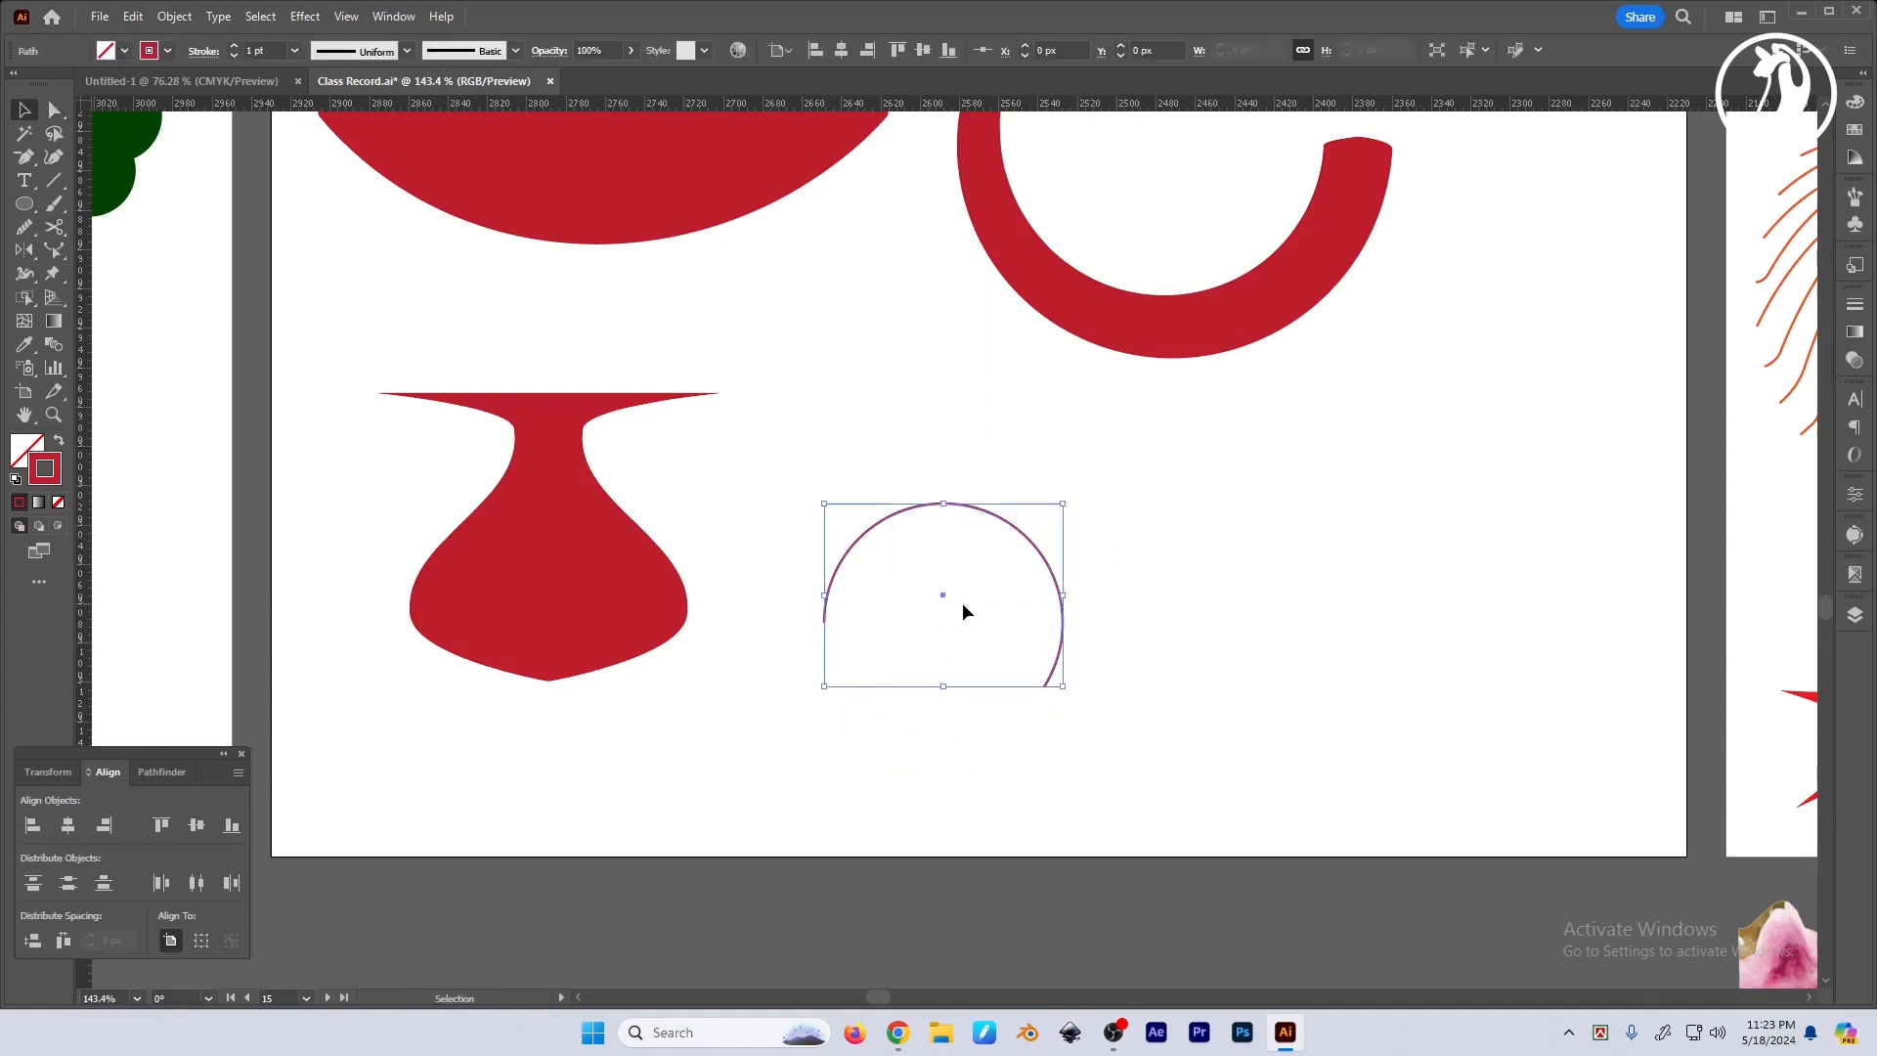
{"action": "key", "text": "shift+w"}
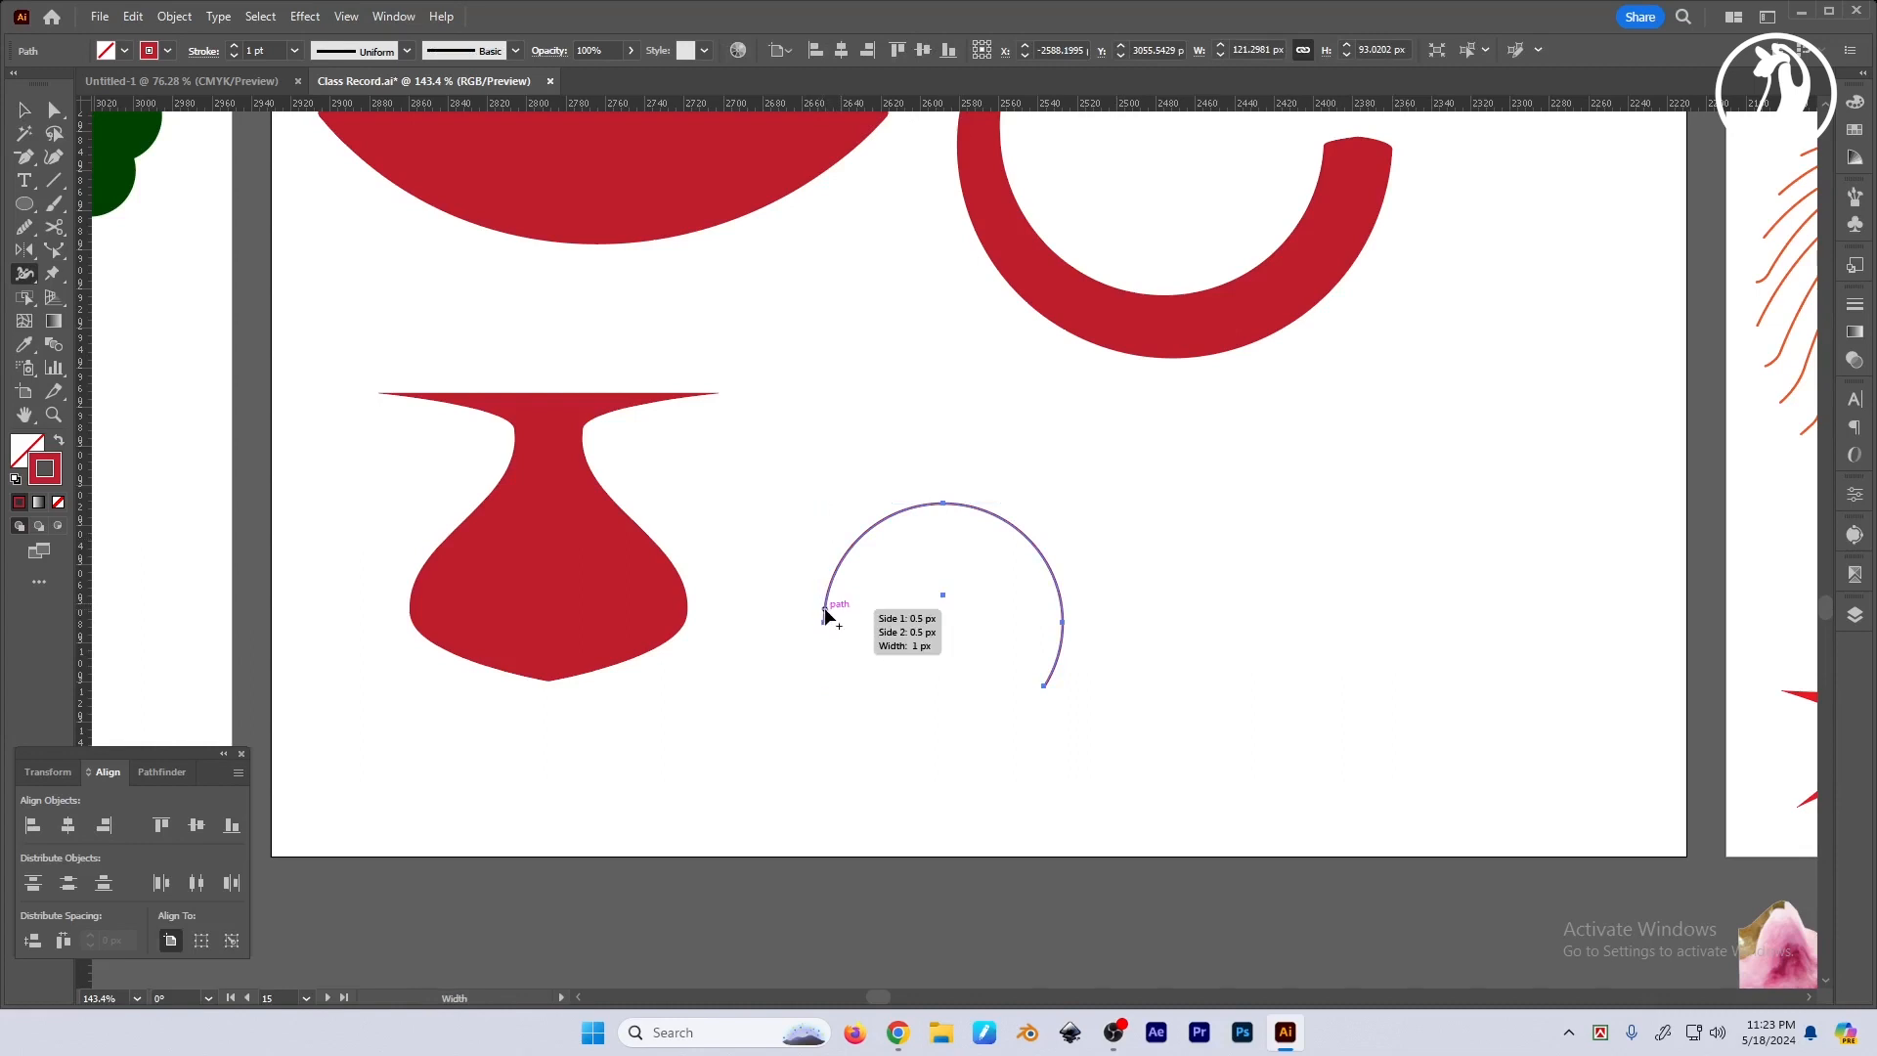
{"action": "mouse_move", "coordinate": [824, 614]}
{"action": "left_mouse_down"}
{"action": "mouse_move", "coordinate": [857, 624]}
{"action": "mouse_move", "coordinate": [865, 574]}
{"action": "left_mouse_up"}
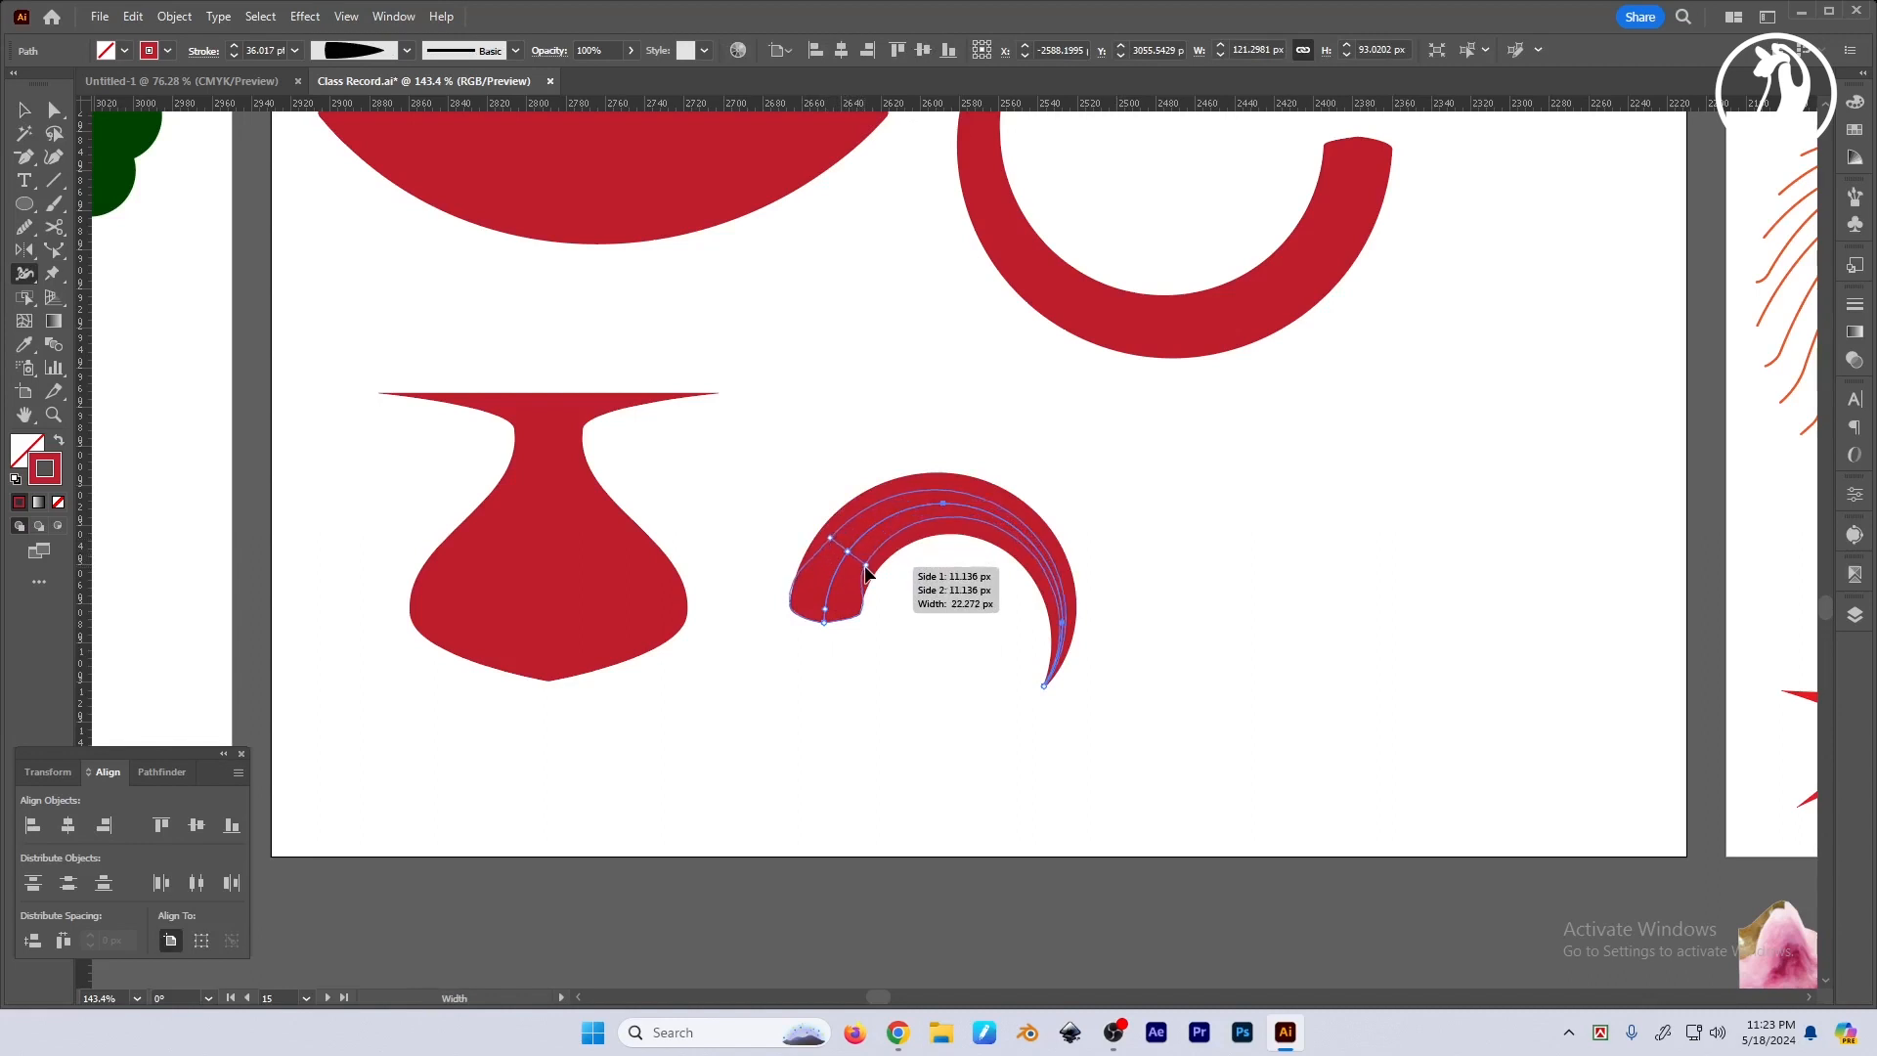
{"action": "key", "text": "ctrl+z"}
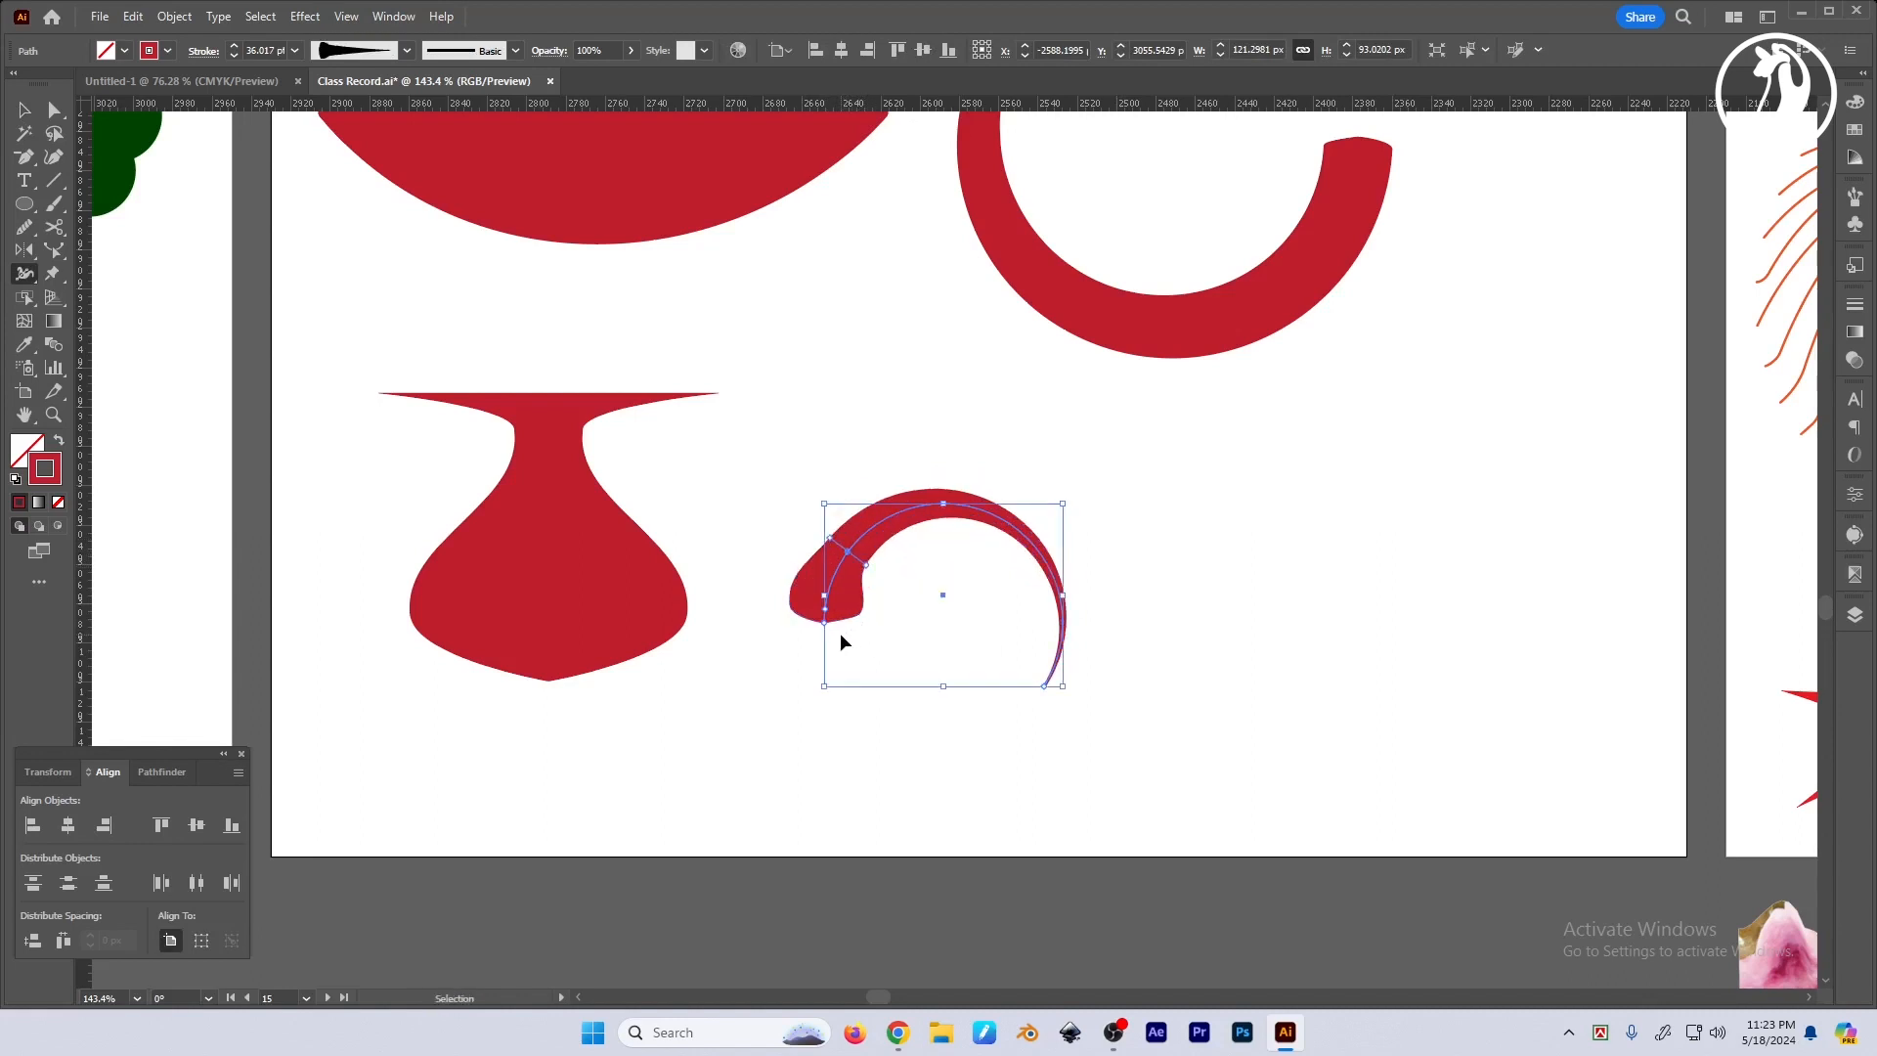
{"action": "left_click", "coordinate": [1121, 645]}
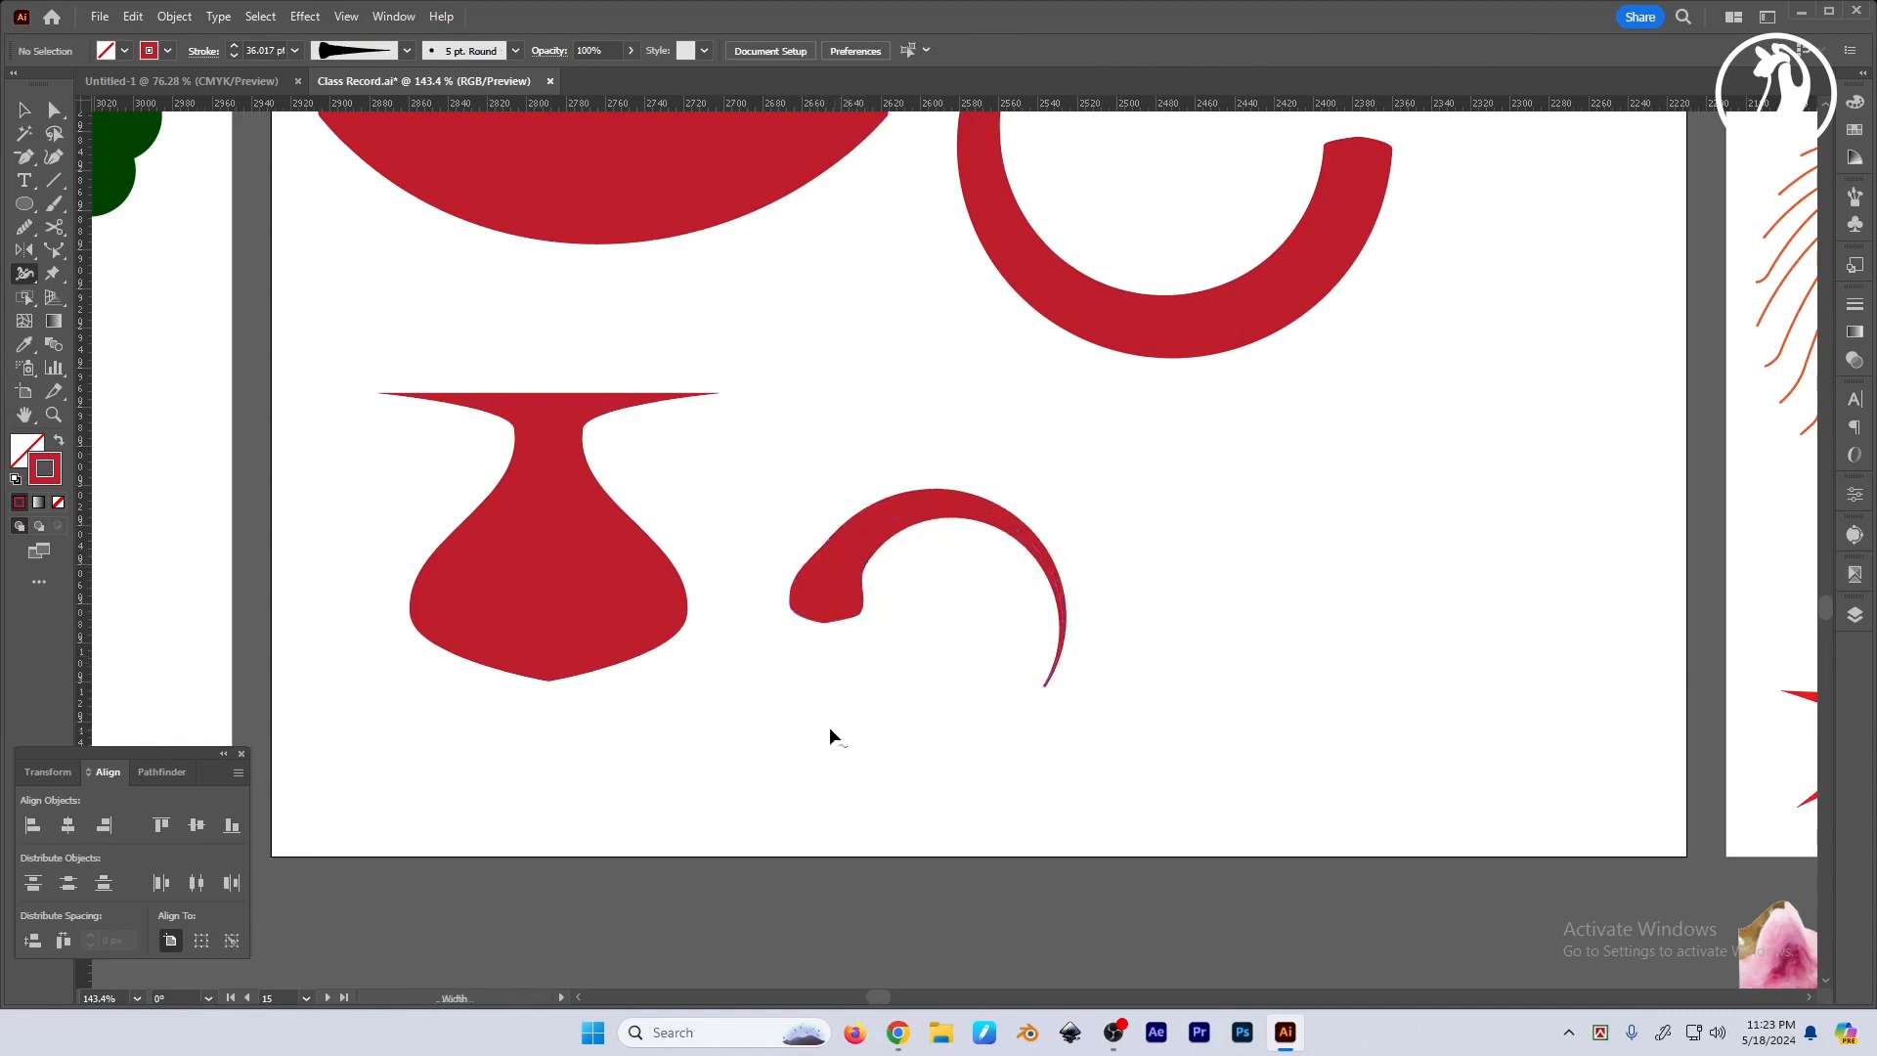
Move the hook-shaped arc up and left, closer to the vase.
{"action": "key", "text": "v"}
{"action": "left_click_drag", "start_coordinate": [890, 502], "coordinate": [812, 407]}
{"action": "key", "text": "space"}
Draw a circle about 132 px in diameter right of the hook-shaped arc and cut it at its left anchor and lower-right edge.
{"action": "left_click_drag", "start_coordinate": [1171, 518], "coordinate": [1259, 678]}
{"action": "left_click", "coordinate": [1079, 542]}
{"action": "key", "text": "l"}
{"action": "key", "text": "c"}
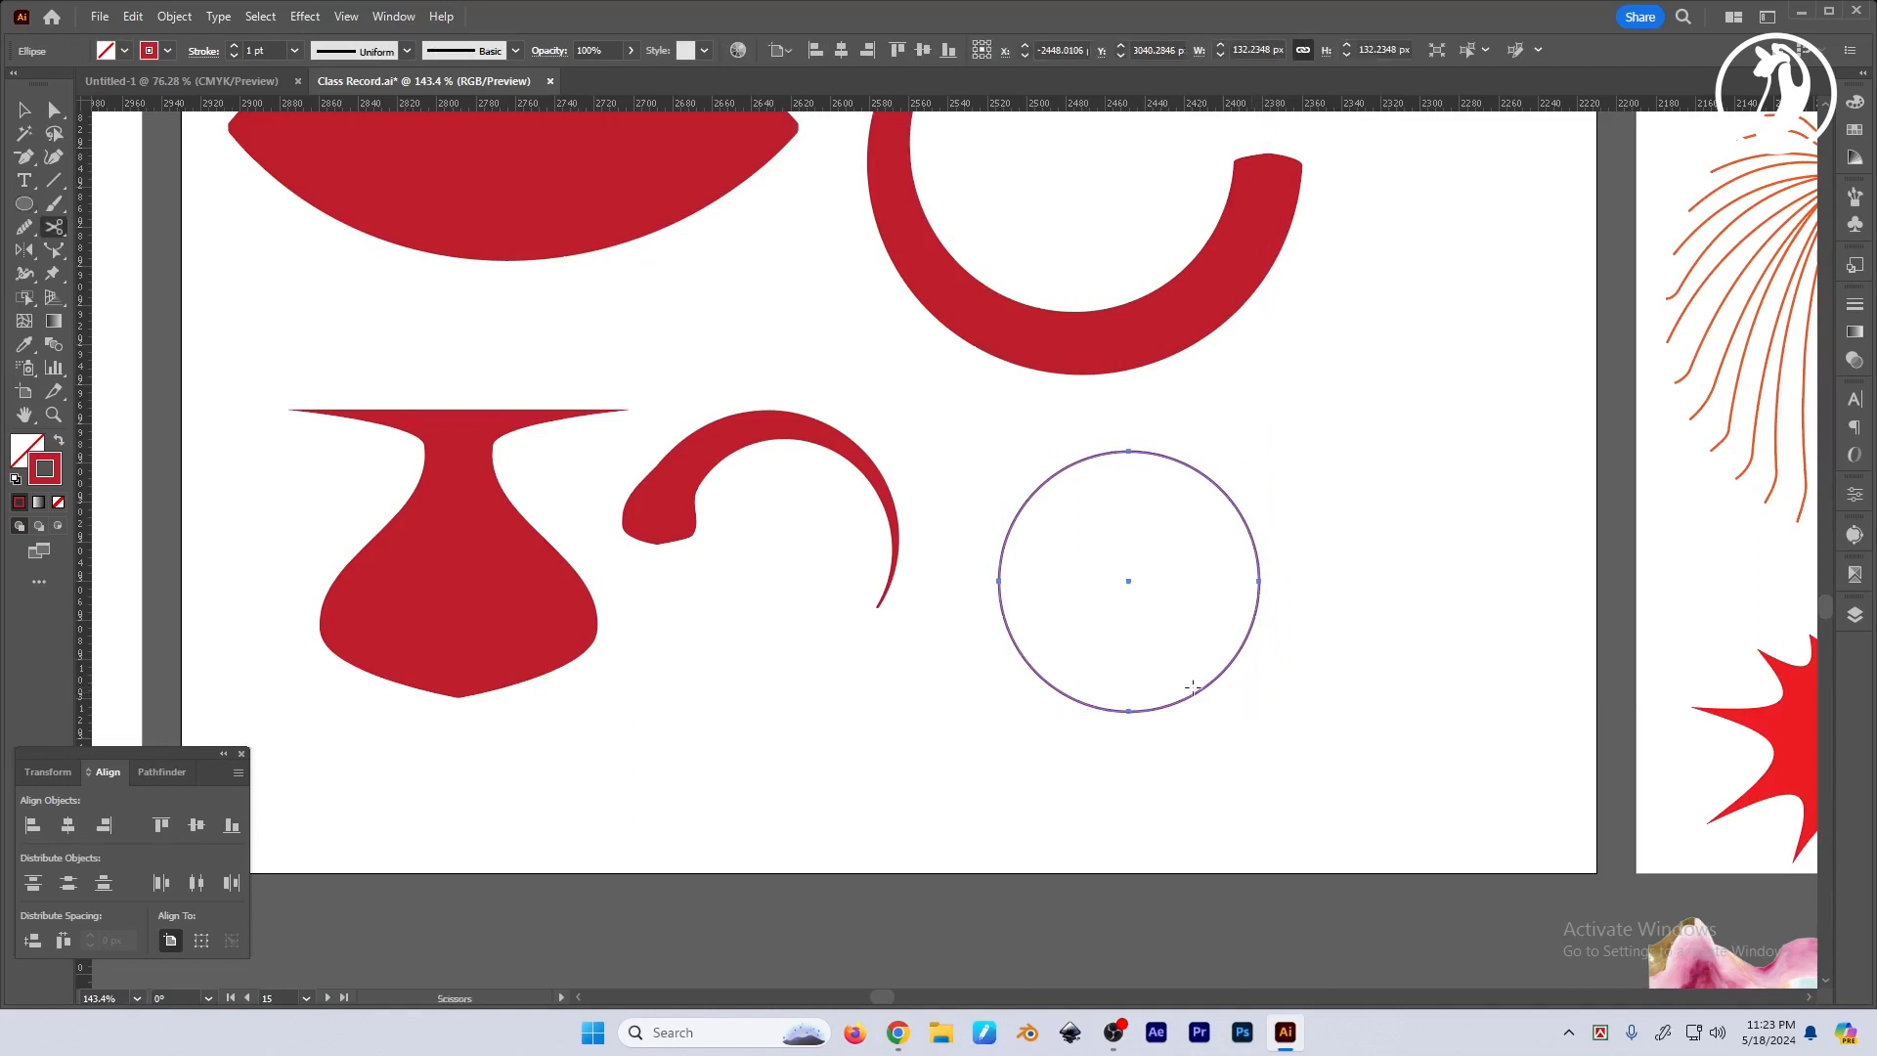
{"action": "left_click", "coordinate": [999, 582]}
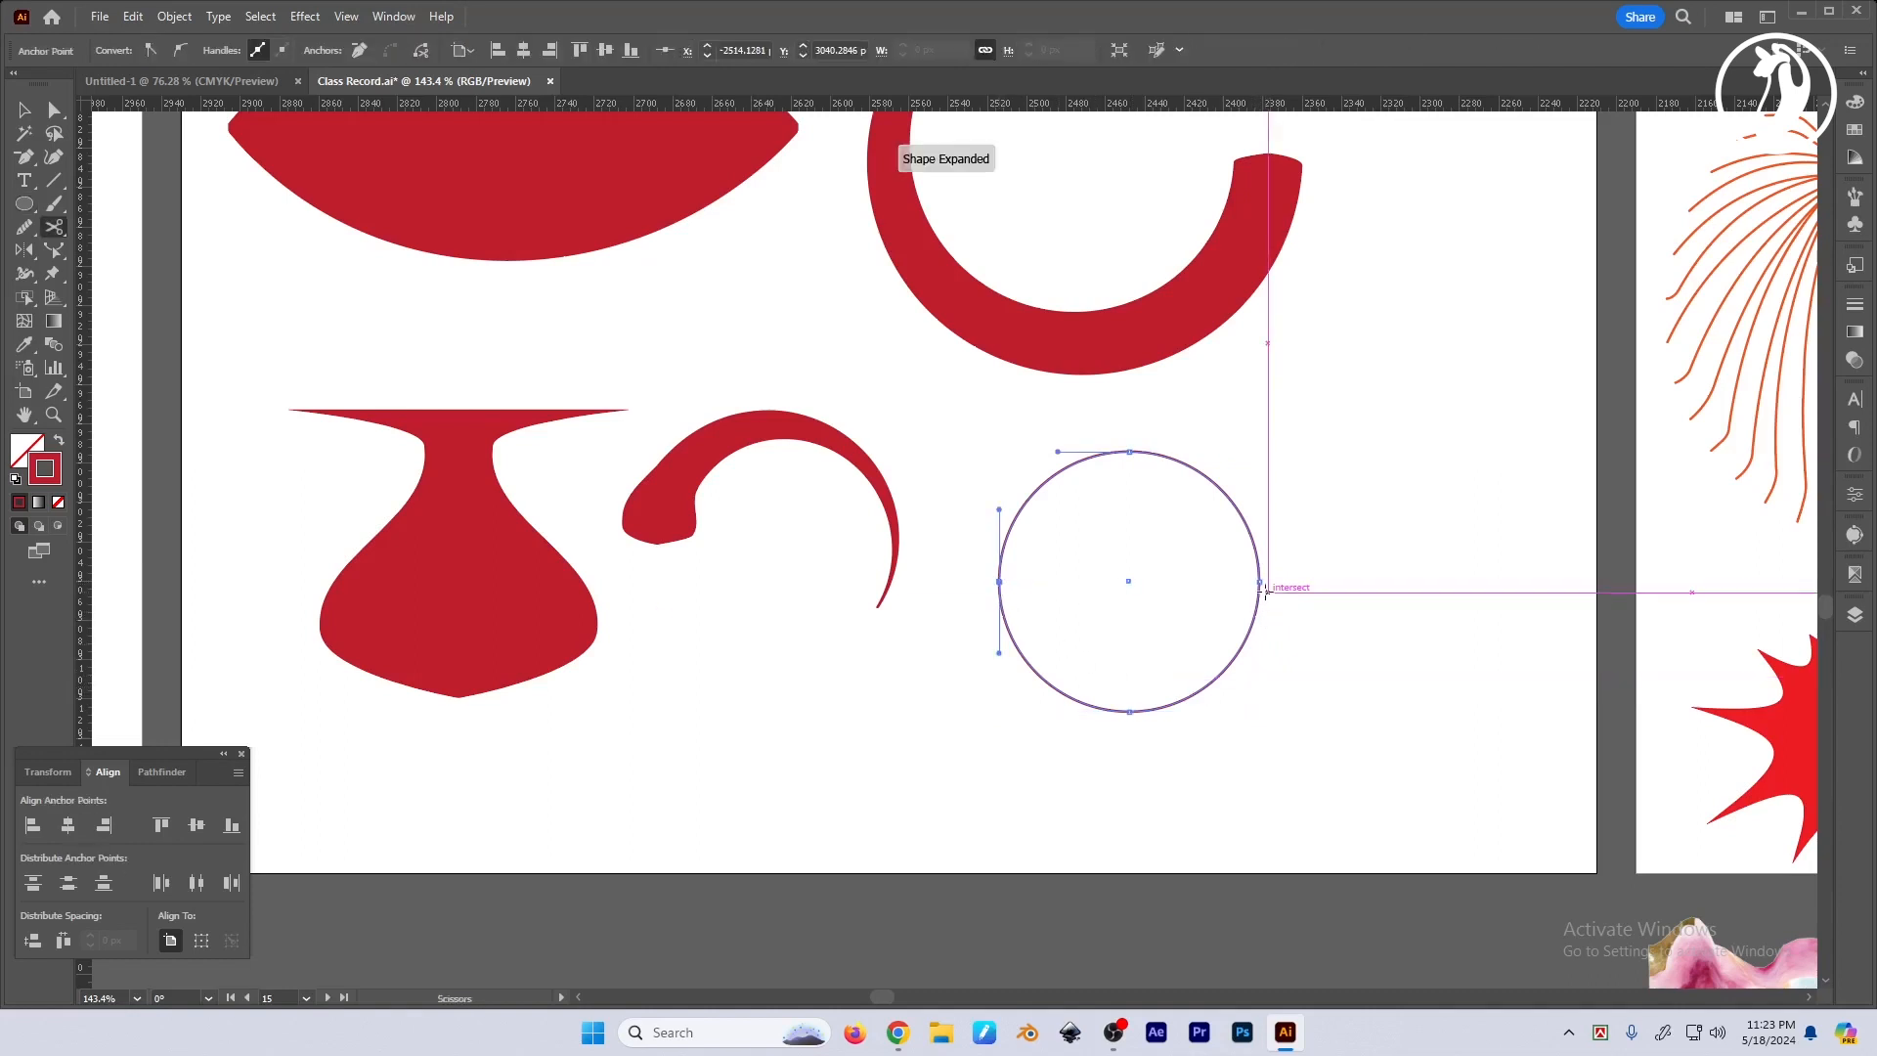
{"action": "left_click", "coordinate": [1203, 686]}
Delete the new circle's lower segment between the cuts, leaving an open arc.
{"action": "key", "text": "a"}
{"action": "left_click", "coordinate": [1110, 709]}
{"action": "key", "text": "Delete"}
{"action": "key", "text": "v"}
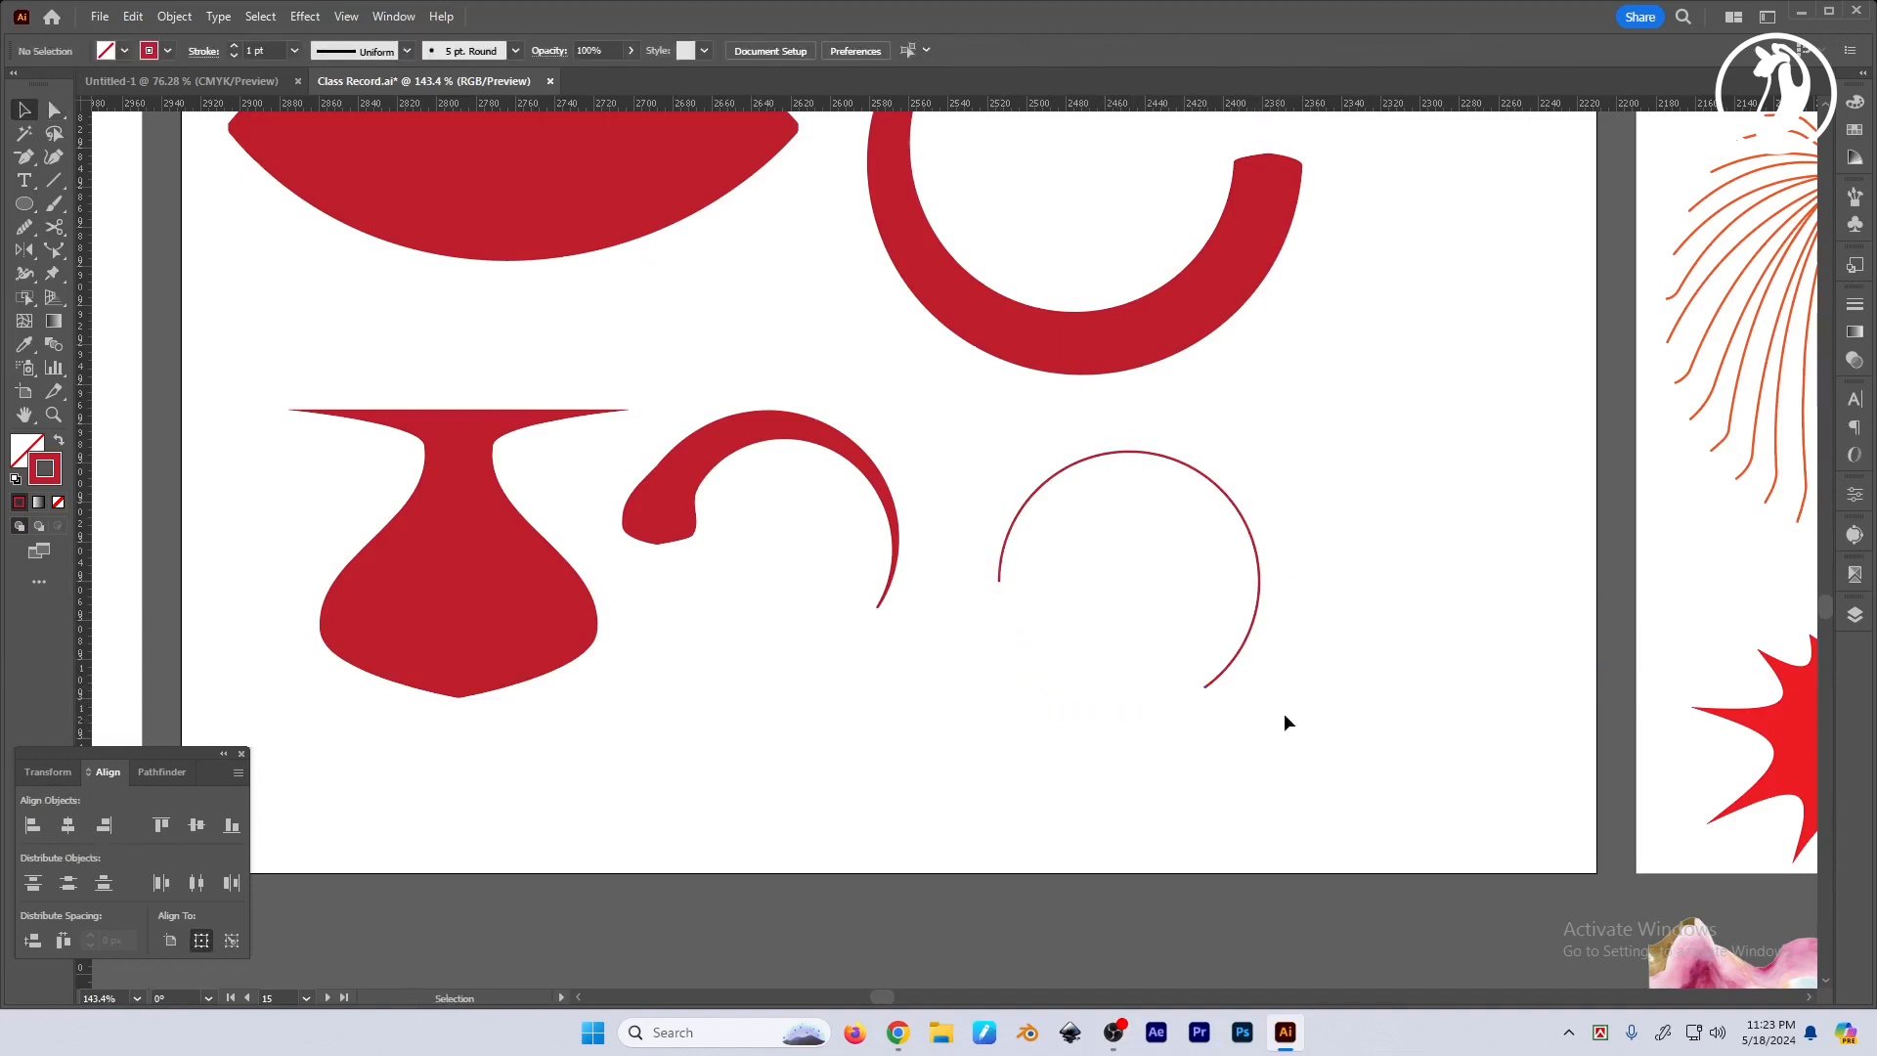
Try to widen the new arc at its lower-right end and at its left end with the Width tool.
{"action": "left_click", "coordinate": [1227, 662]}
{"action": "key", "text": "shift+w"}
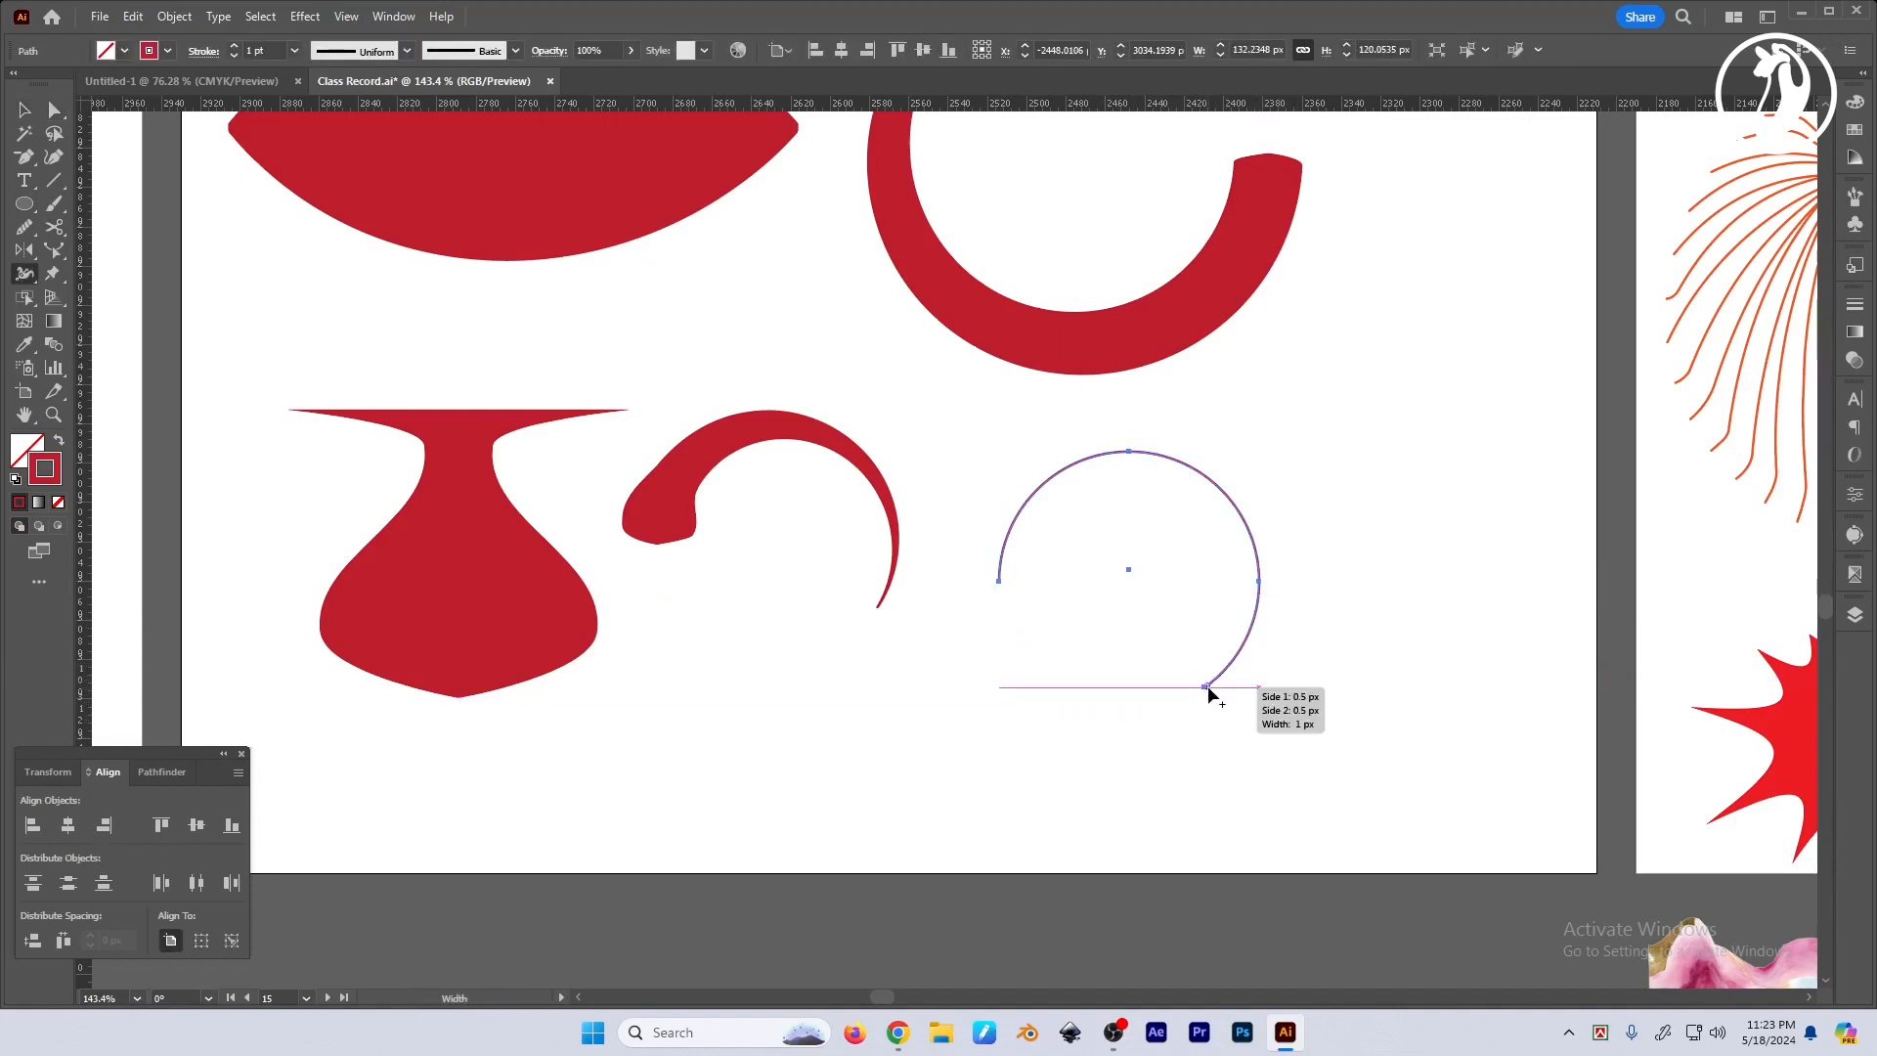
{"action": "left_click_drag", "start_coordinate": [1206, 684], "coordinate": [1240, 713]}
{"action": "key", "text": "ctrl+z"}
{"action": "left_click_drag", "start_coordinate": [999, 579], "coordinate": [1041, 585]}
{"action": "key", "text": "ctrl+z"}
Widen the arc's upper-left part to about 34 px with the Width tool and narrow the stroke toward its left end to about 11 px.
{"action": "left_click_drag", "start_coordinate": [1043, 485], "coordinate": [1062, 514]}
{"action": "mouse_move", "coordinate": [1023, 549]}
{"action": "left_mouse_down"}
{"action": "mouse_move", "coordinate": [1006, 548]}
{"action": "mouse_move", "coordinate": [1023, 540]}
{"action": "mouse_move", "coordinate": [1010, 550]}
{"action": "mouse_move", "coordinate": [1012, 513]}
{"action": "mouse_move", "coordinate": [1025, 525]}
{"action": "left_mouse_up"}
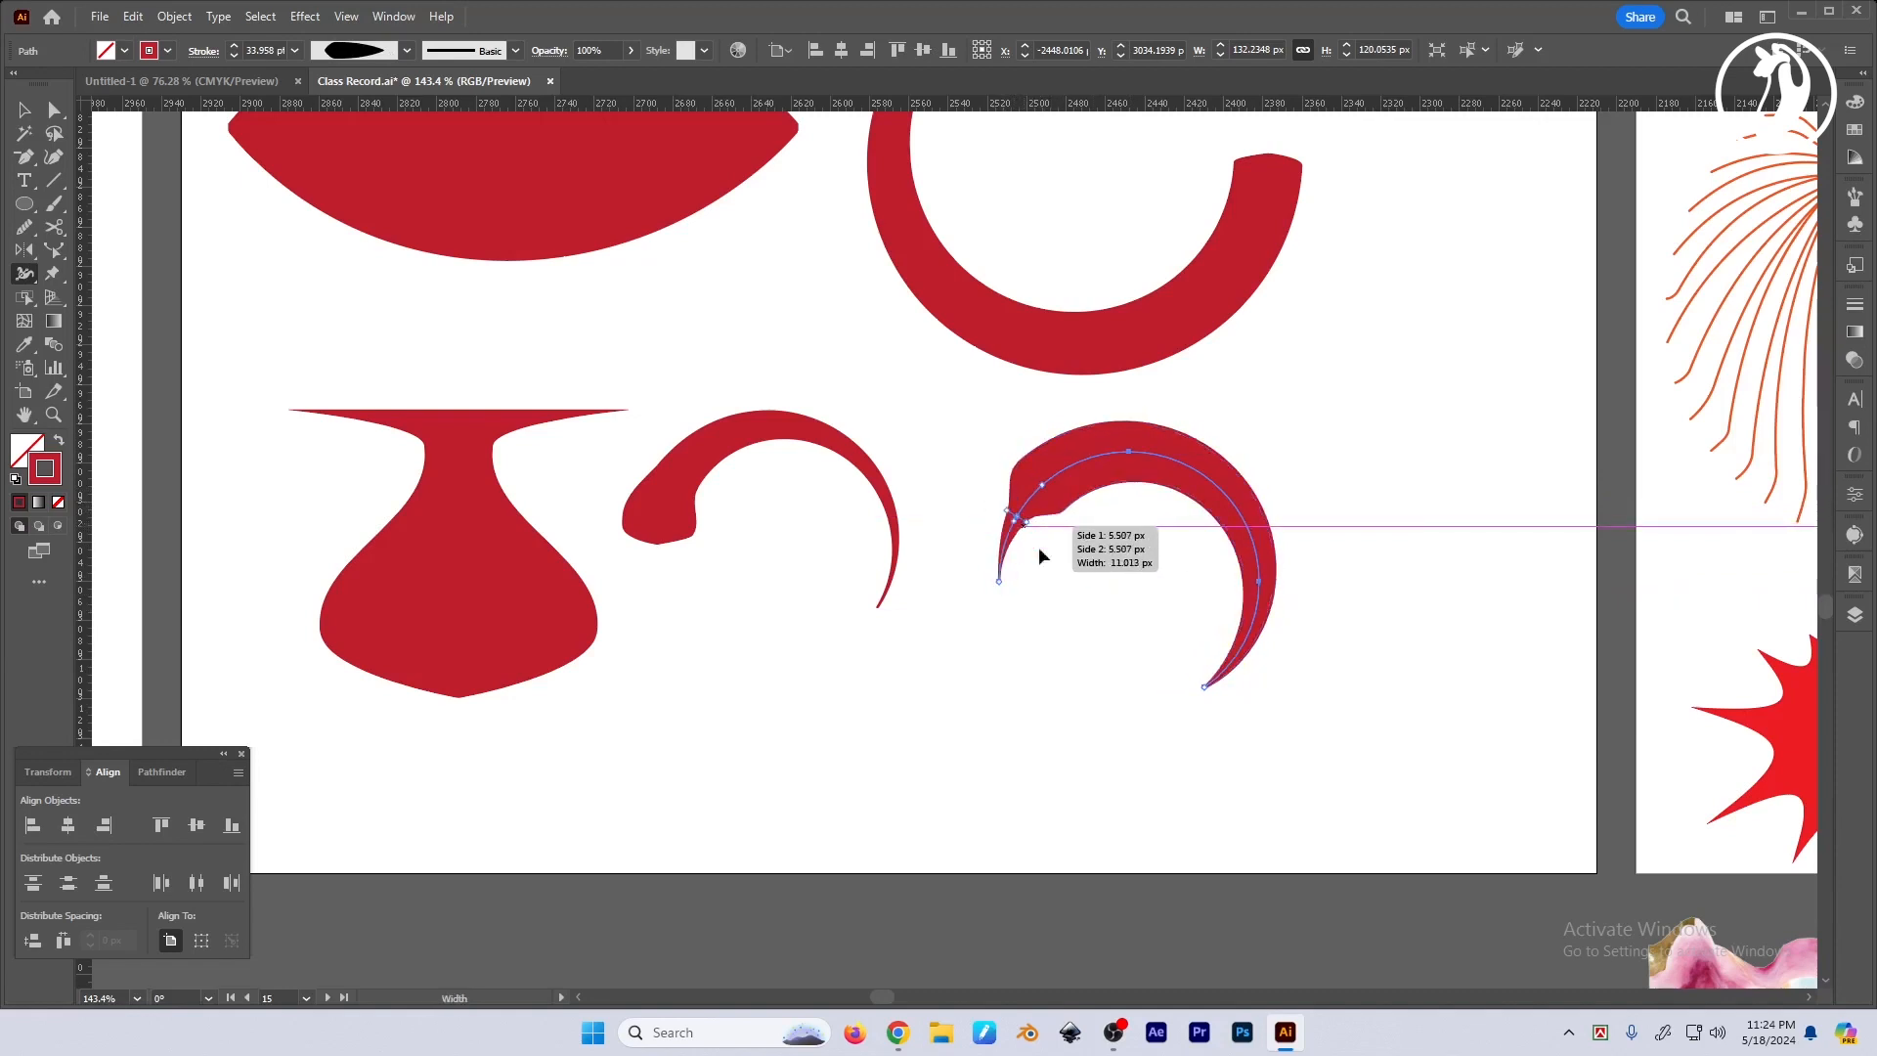
{"action": "key", "text": "v"}
{"action": "left_click", "coordinate": [1033, 640]}
Move the new arc left beside the hook-shaped arc and shift the hook-shaped arc slightly toward the vase.
{"action": "left_click_drag", "start_coordinate": [1032, 649], "coordinate": [1036, 645]}
{"action": "left_click_drag", "start_coordinate": [1206, 492], "coordinate": [1203, 532]}
{"action": "left_click", "coordinate": [1203, 616]}
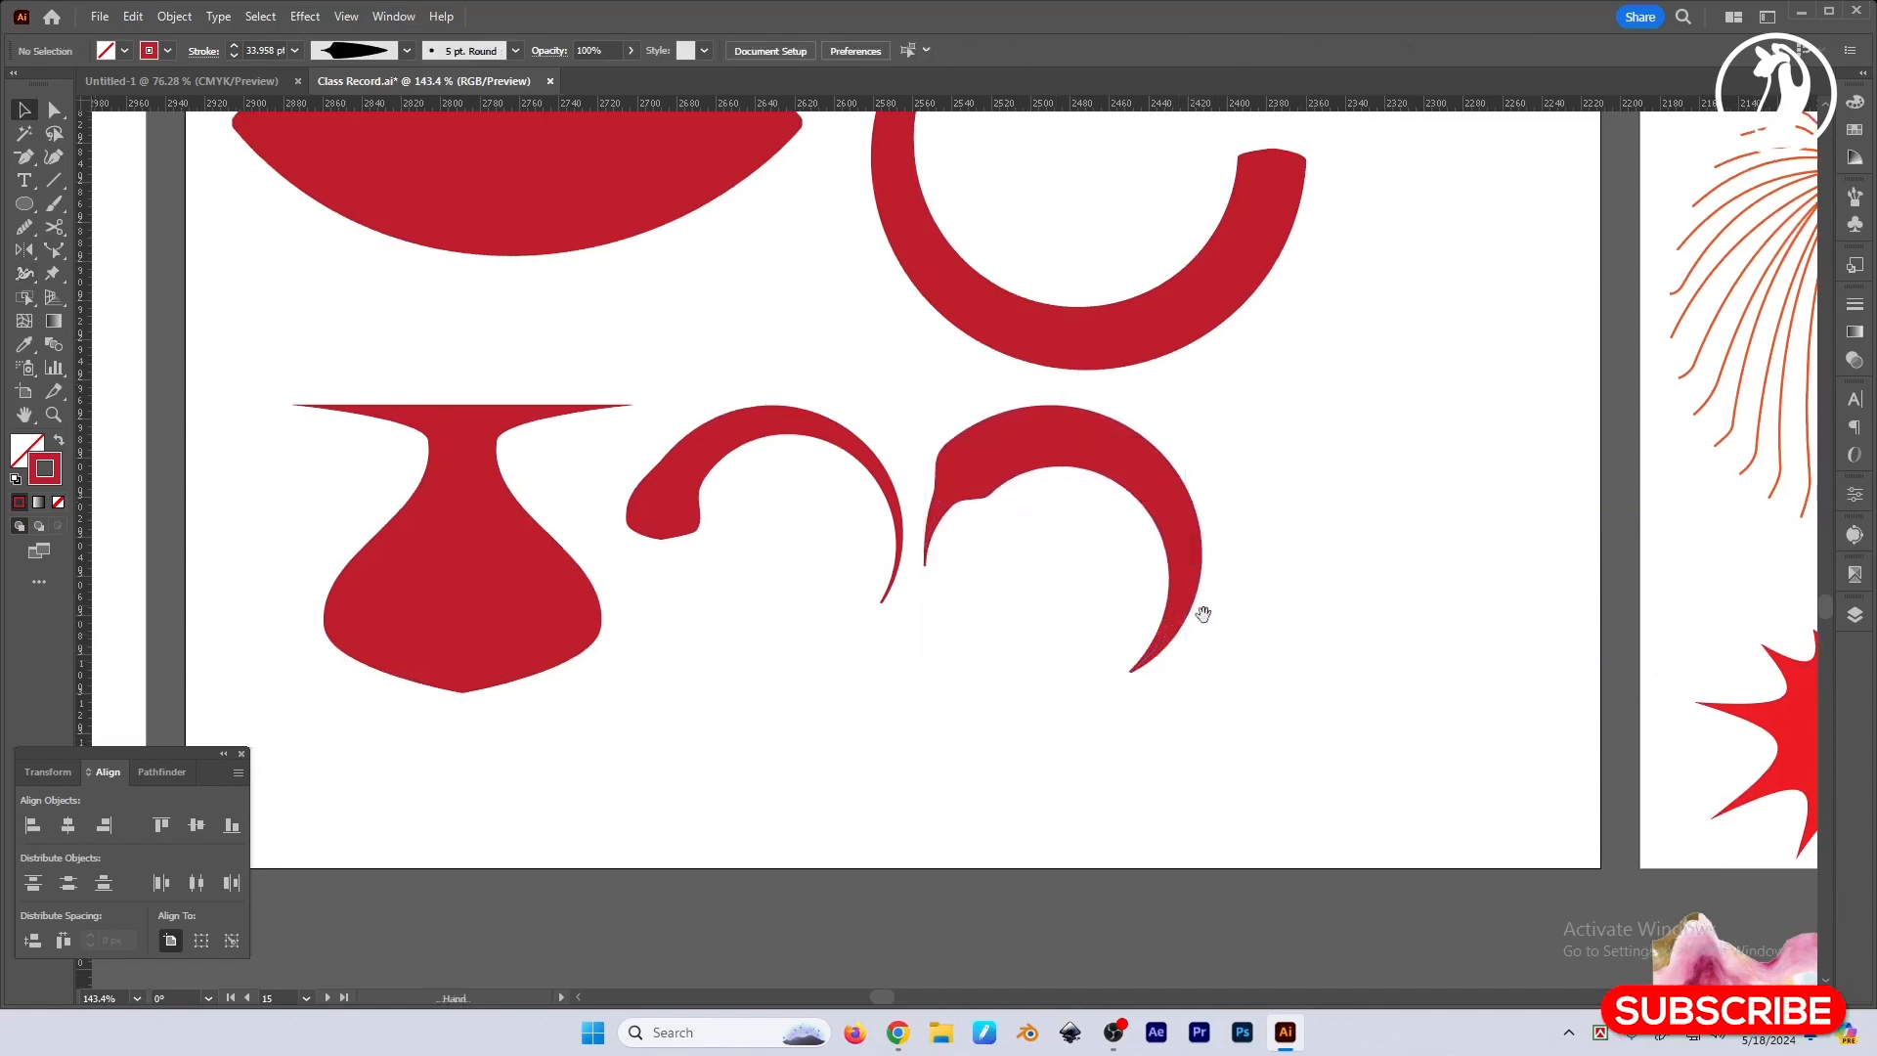
{"action": "scroll", "coordinate": [754, 486], "scroll_direction": "right", "scroll_amount": 1}
{"action": "left_click_drag", "start_coordinate": [774, 435], "coordinate": [757, 434]}
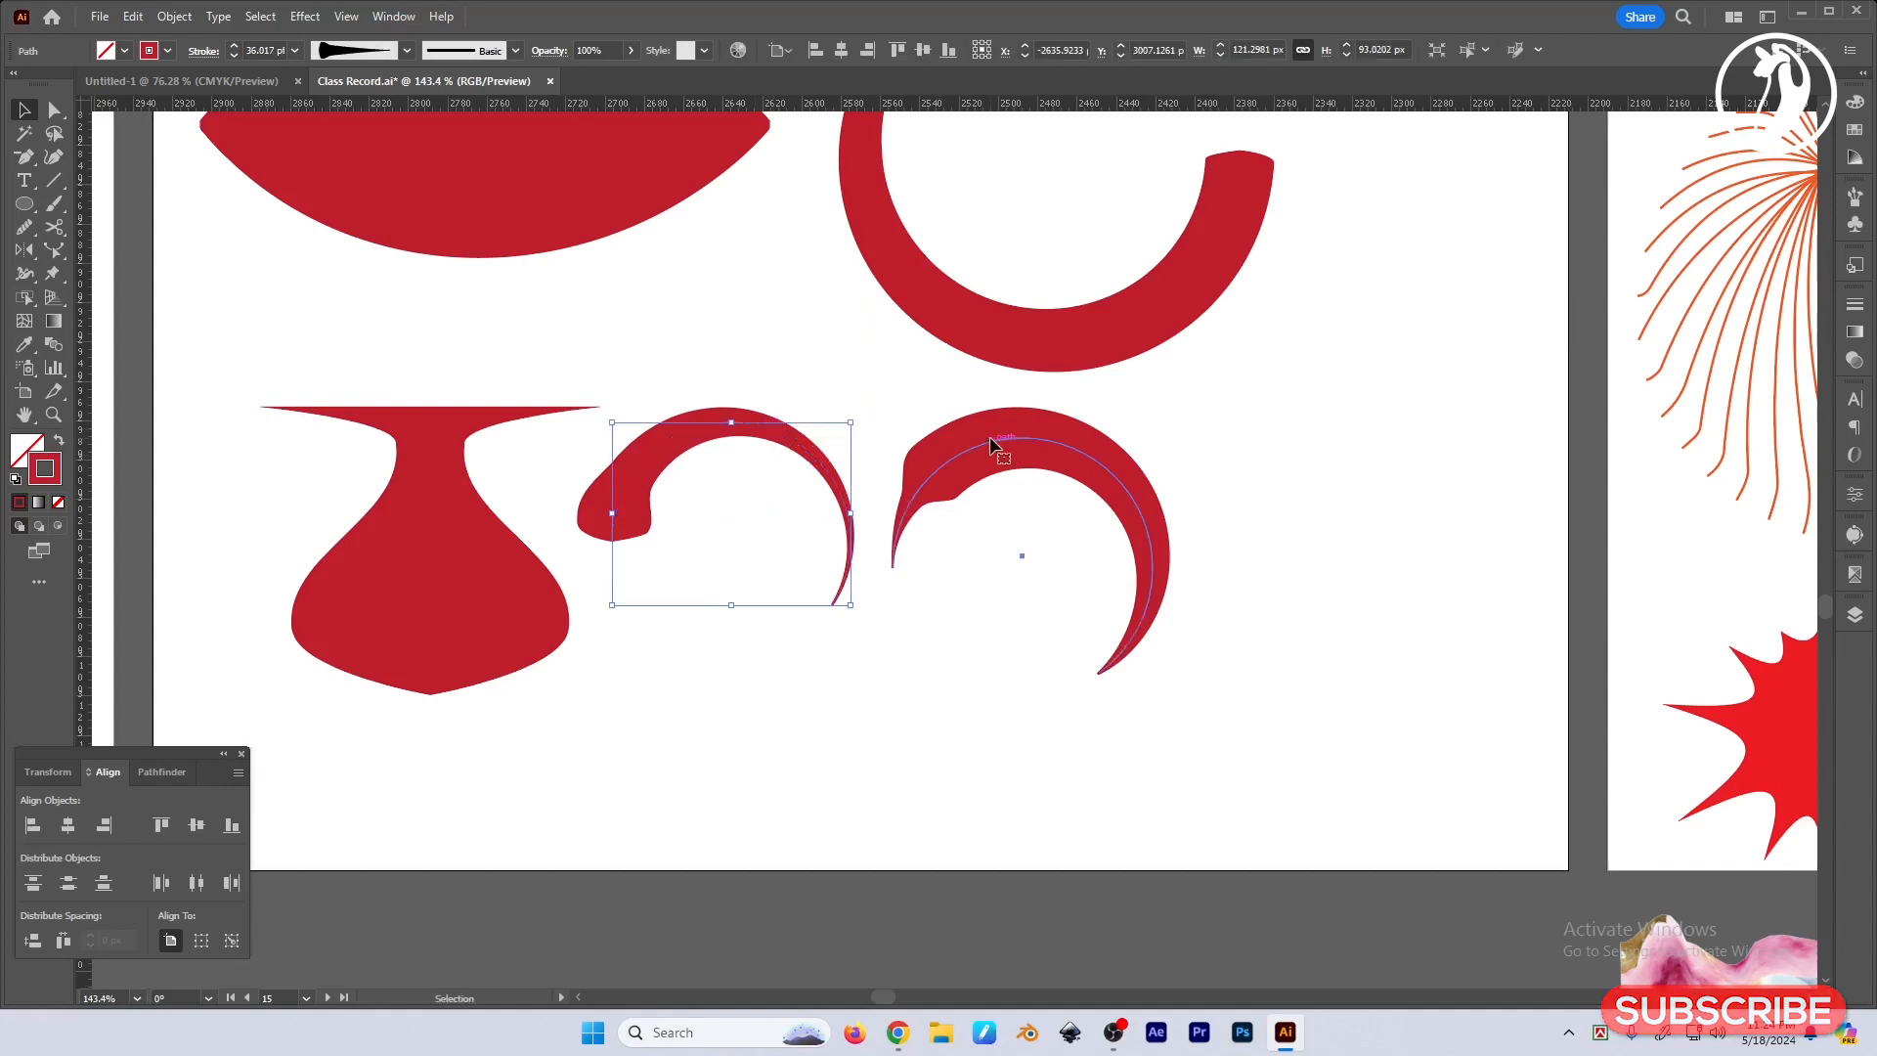
Set the rightmost lower arc's stroke color to C 100, M 10, Y 0.
{"action": "left_click", "coordinate": [1004, 451]}
{"action": "left_click", "coordinate": [1855, 102]}
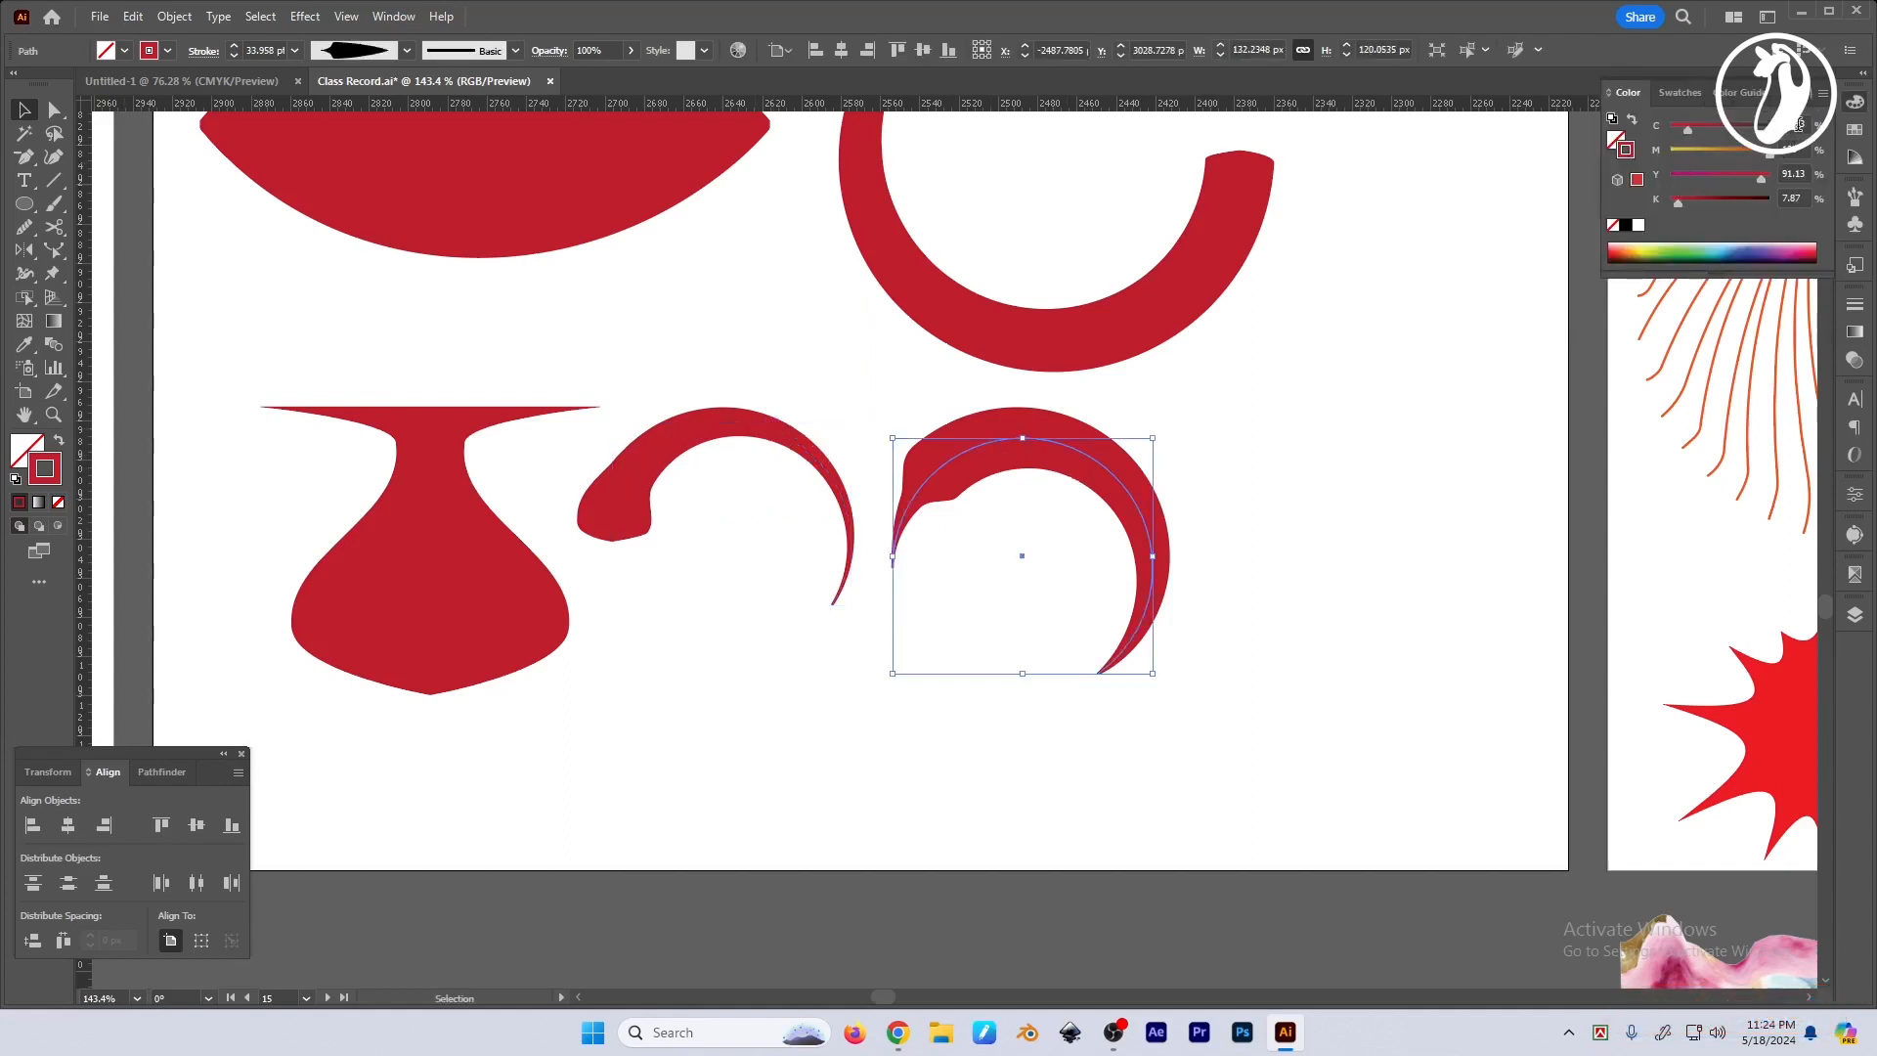
{"action": "type", "text": "100"}
{"action": "key", "text": "Tab"}
{"action": "type", "text": "10"}
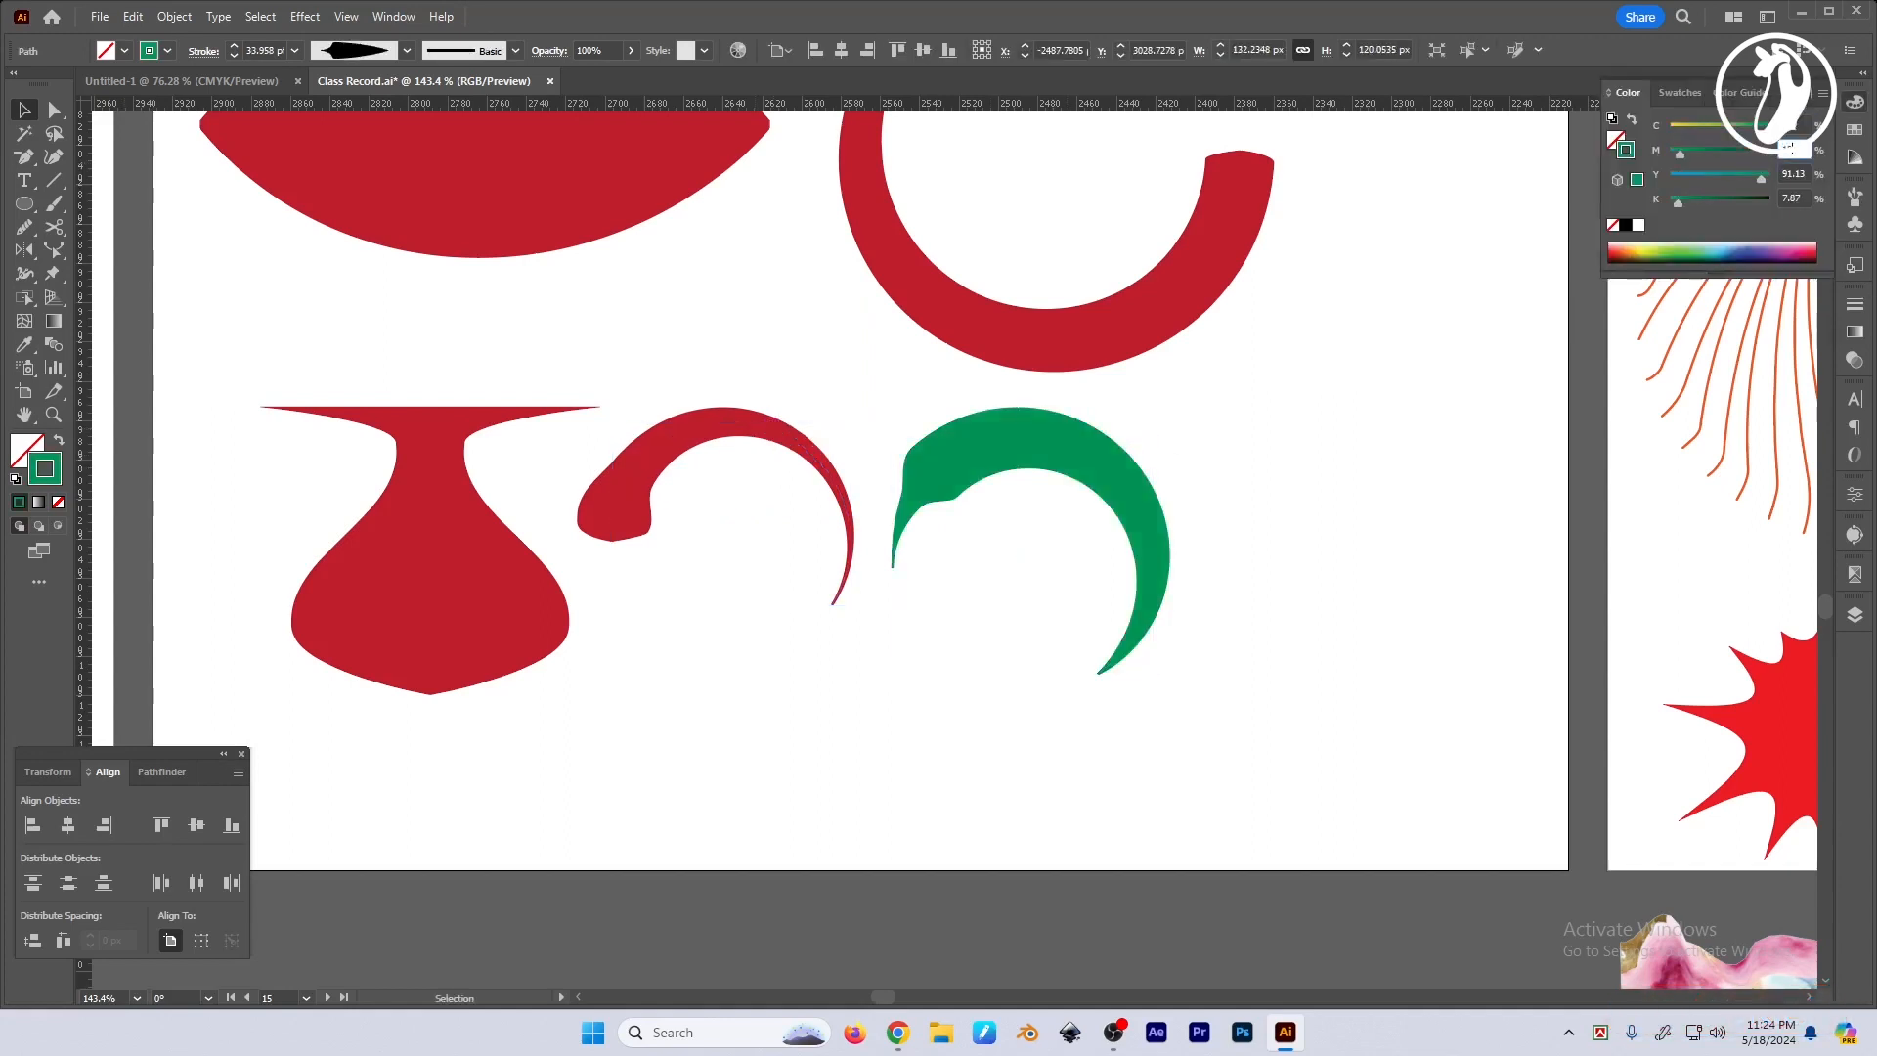
{"action": "key", "text": "Tab"}
{"action": "type", "text": "00"}
{"action": "key", "text": "Tab"}
{"action": "key", "text": "Tab"}
{"action": "key", "text": "Tab"}
{"action": "key", "text": "Tab"}
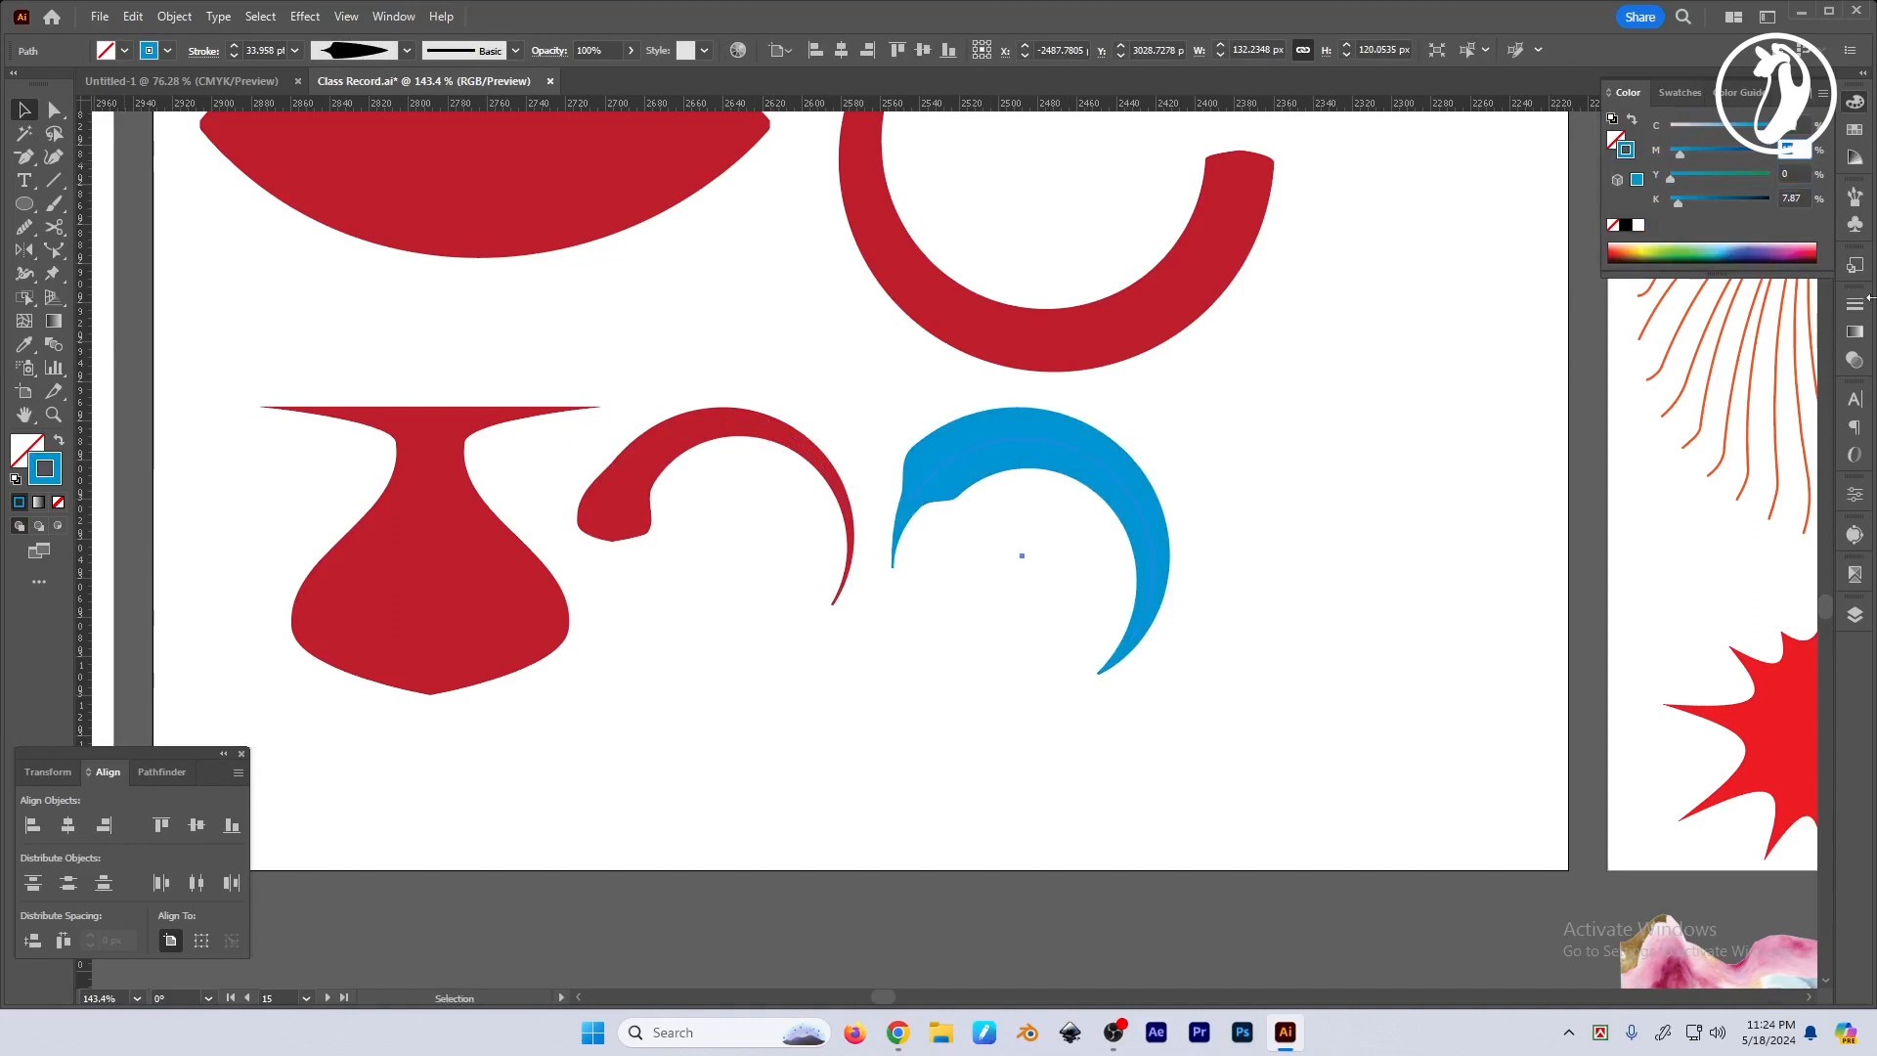
Set the rightmost lower arc's stroke color to M 50, Y 100, K 0 and deselect it.
{"action": "type", "text": "100"}
{"action": "key", "text": "Tab"}
{"action": "type", "text": "0"}
{"action": "key", "text": "Return"}
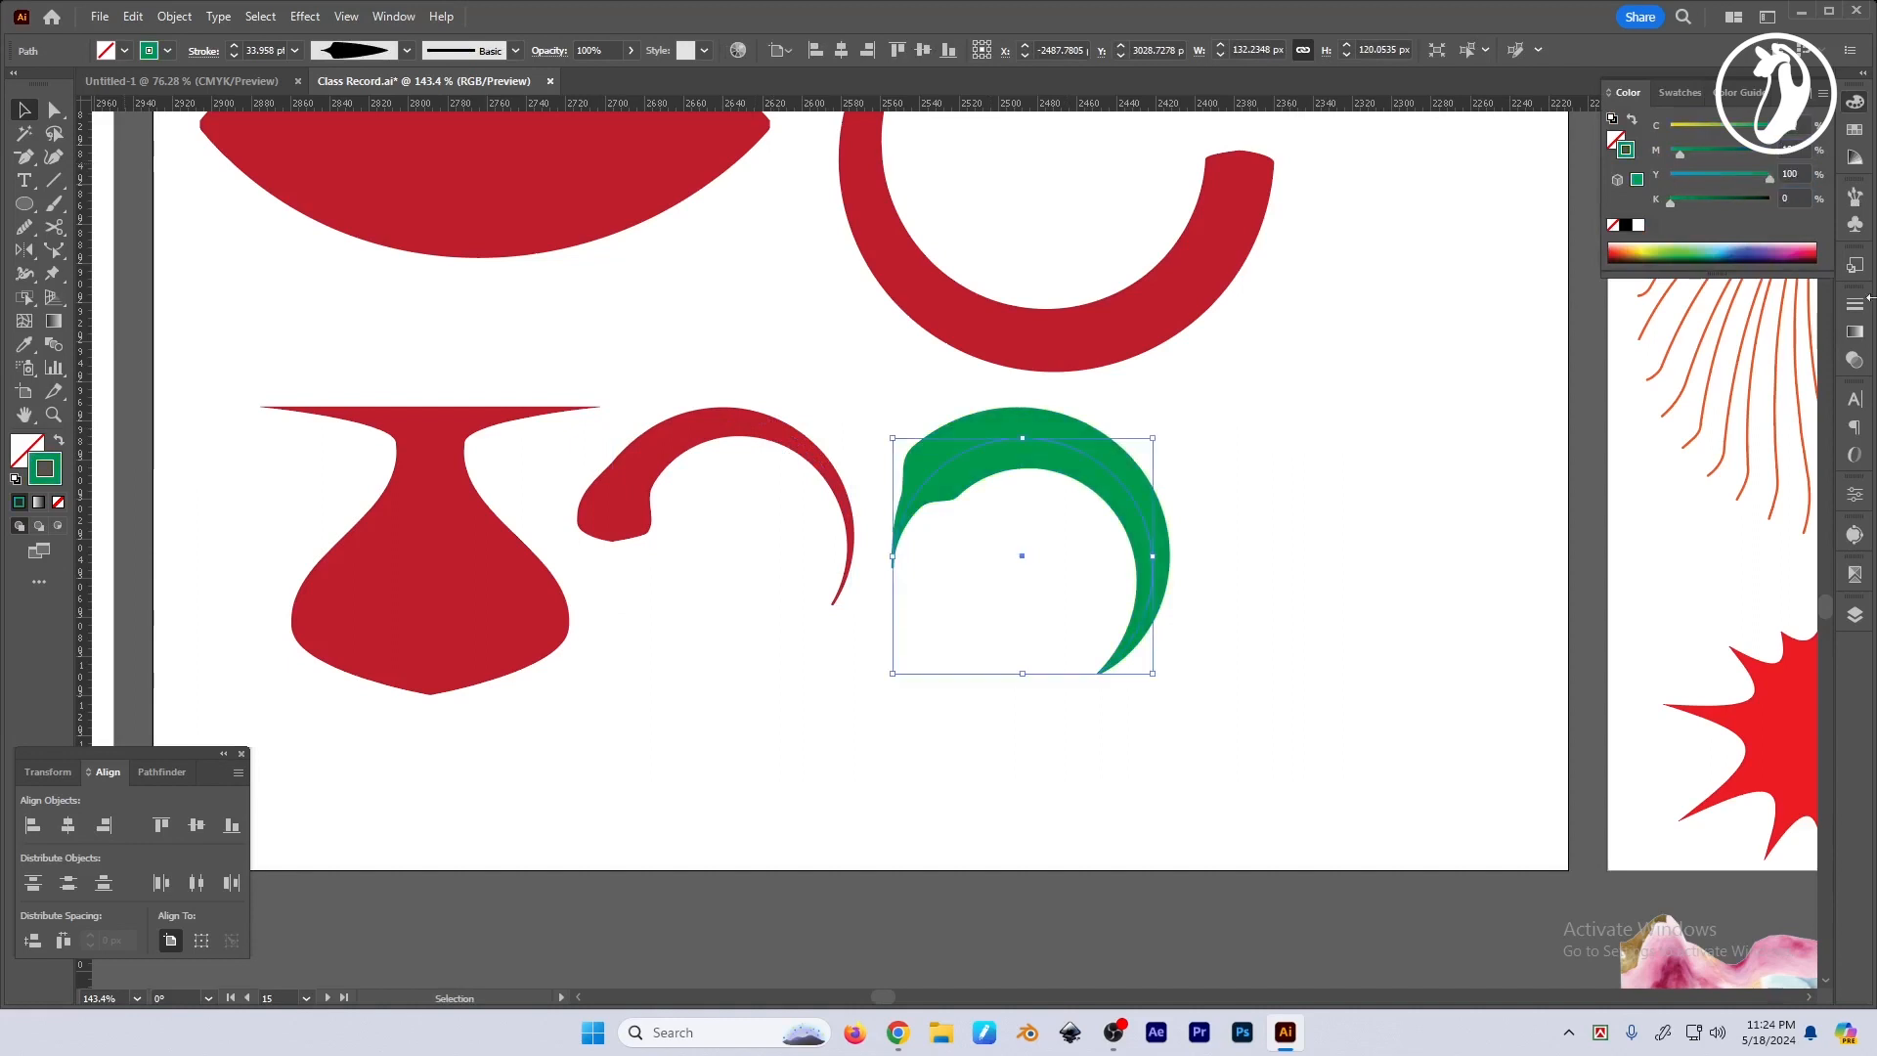
{"action": "double_click", "coordinate": [1804, 153]}
{"action": "type", "text": "50"}
{"action": "key", "text": "Return"}
{"action": "left_click", "coordinate": [1411, 520]}
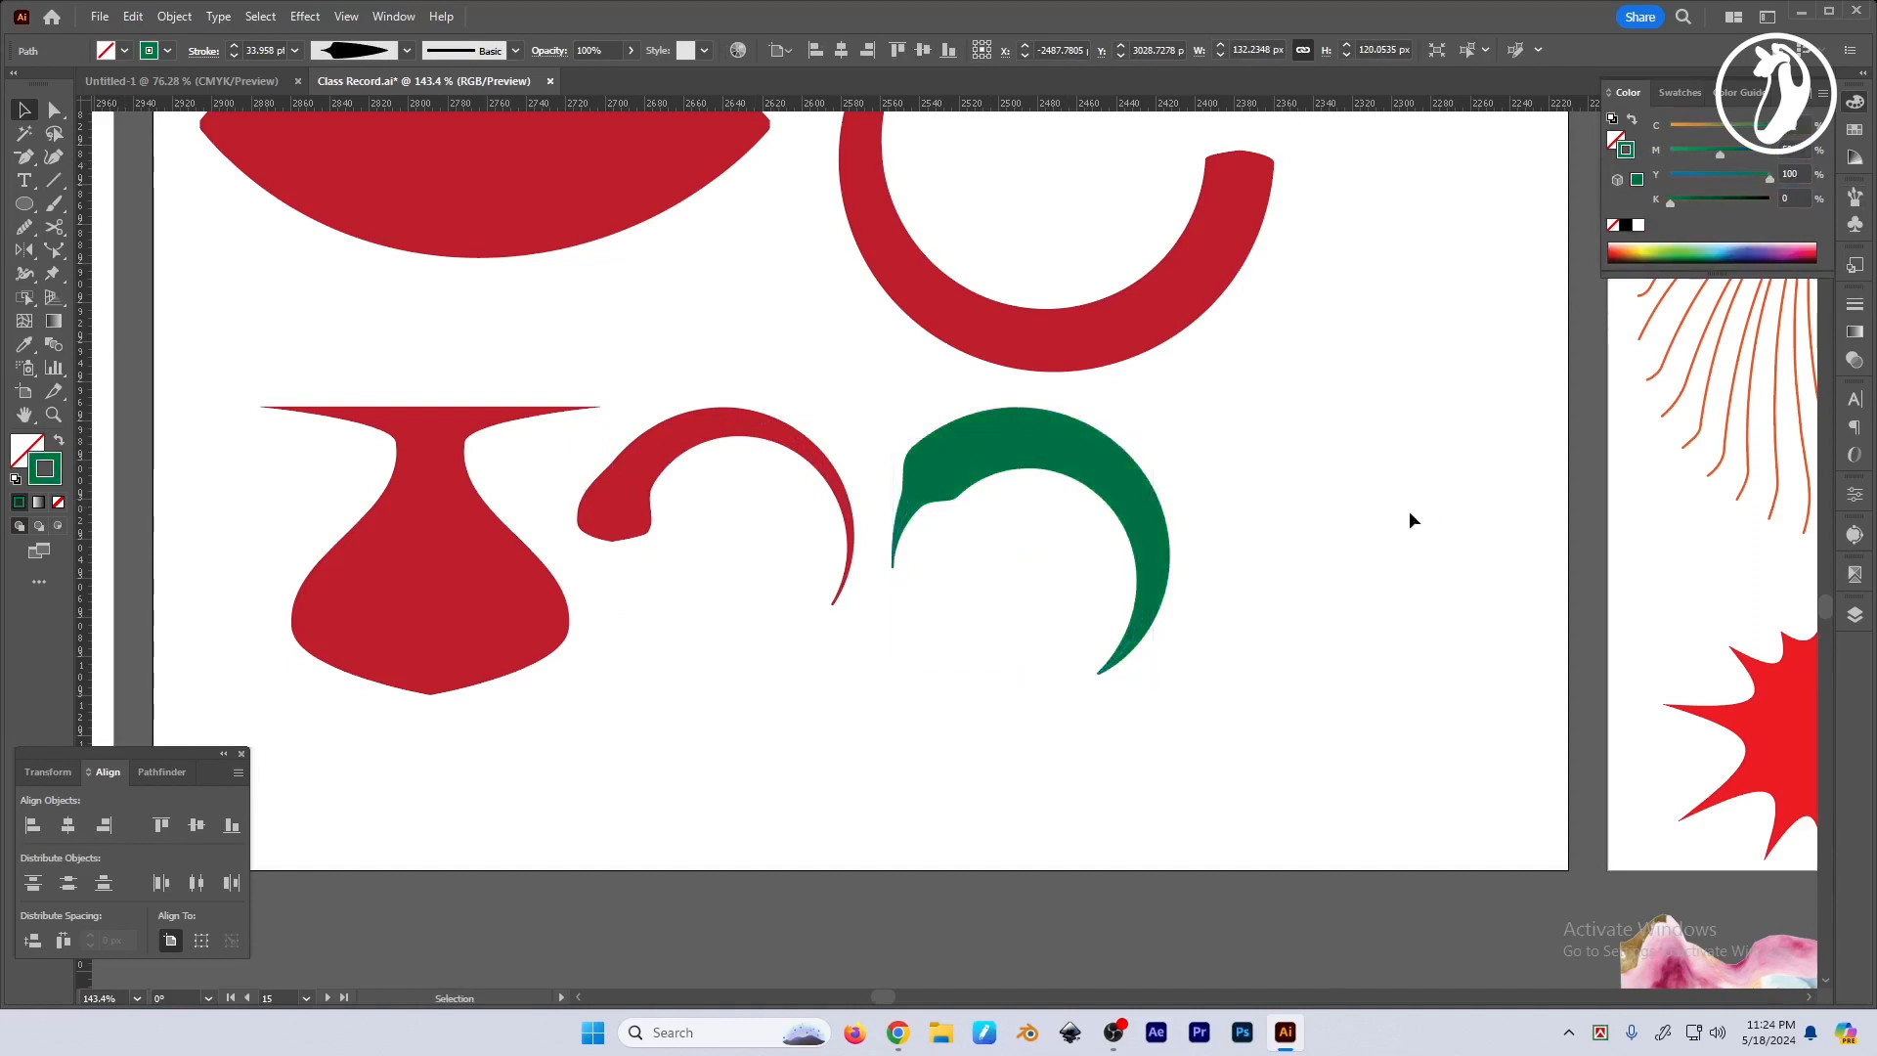
Shift the green arc about 6 px left and 8 px up, then deselect it.
{"action": "left_click_drag", "start_coordinate": [1411, 519], "coordinate": [1458, 520]}
{"action": "left_click_drag", "start_coordinate": [1160, 490], "coordinate": [1148, 474]}
{"action": "left_click_drag", "start_coordinate": [1507, 604], "coordinate": [1443, 591]}
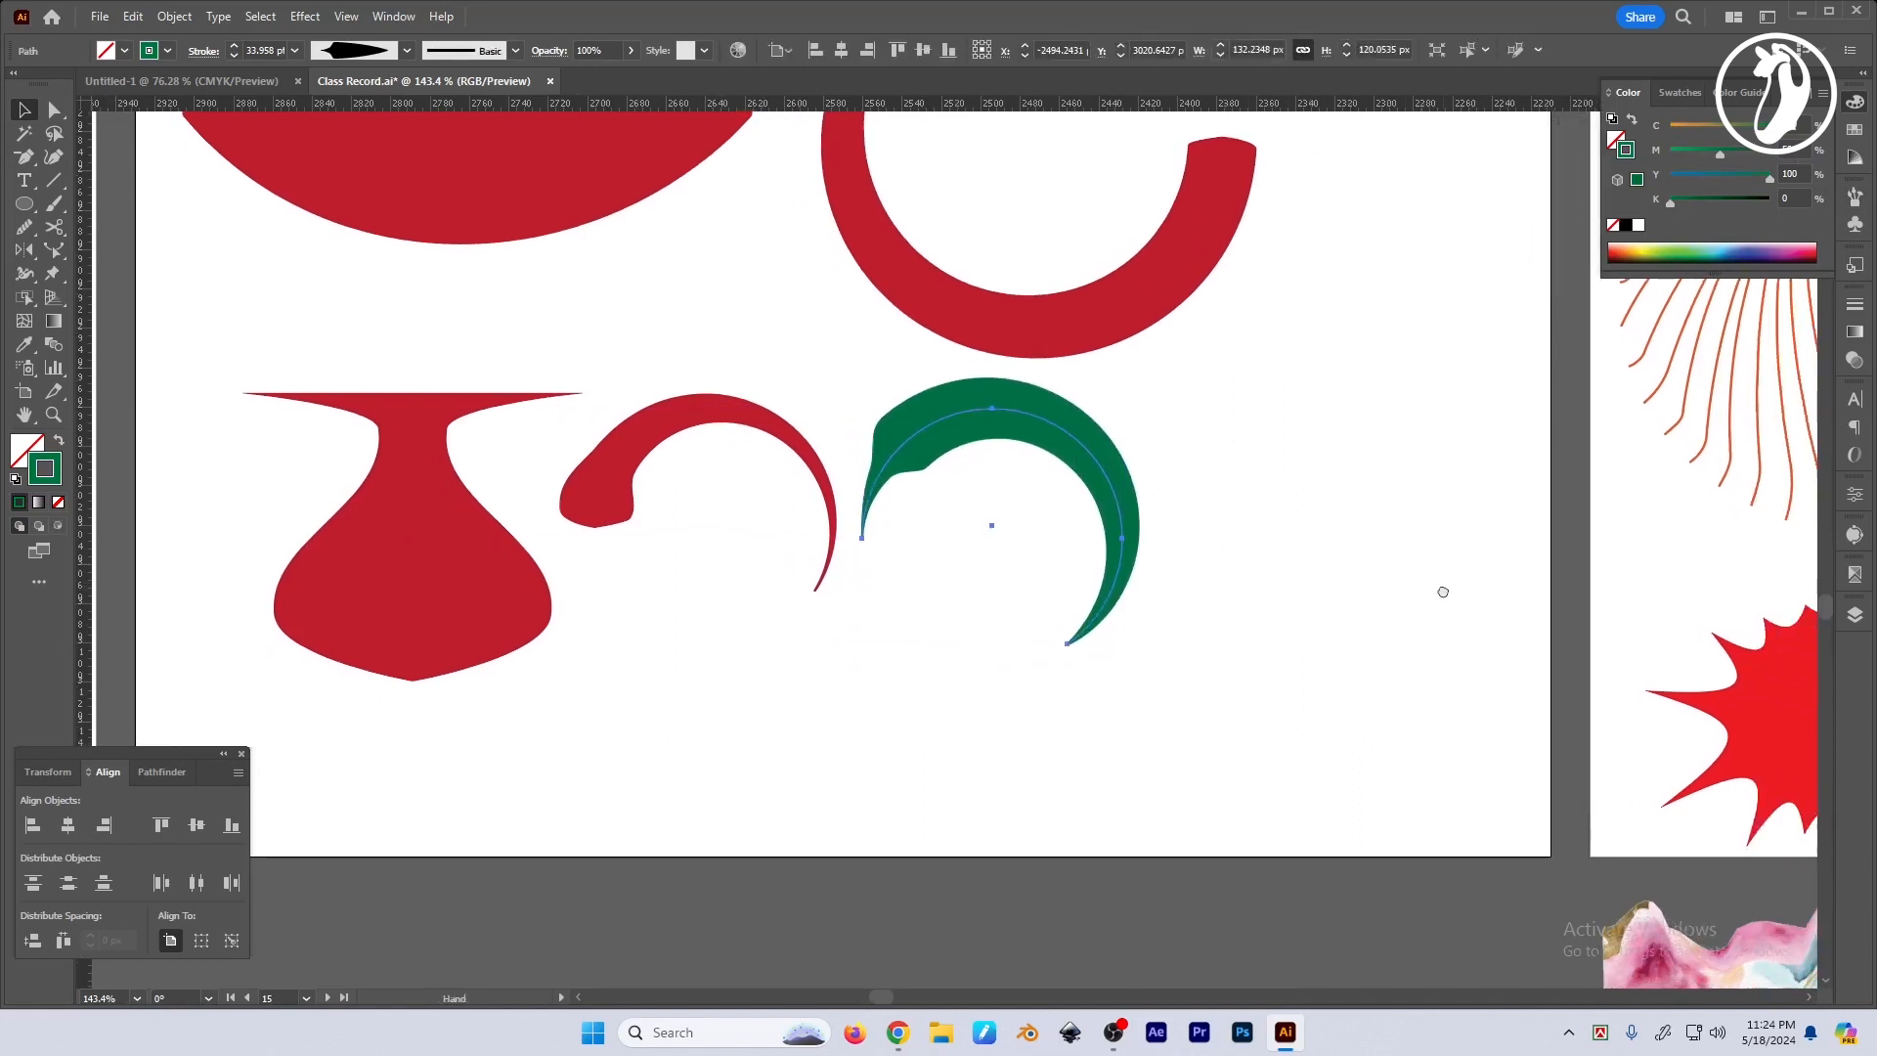
{"action": "left_click", "coordinate": [1299, 619]}
Draw a vertical line about 168 px long beyond the green arc and widen its middle to about 53 px with the Width tool.
{"action": "scroll", "coordinate": [1296, 626], "scroll_direction": "right", "scroll_amount": 2}
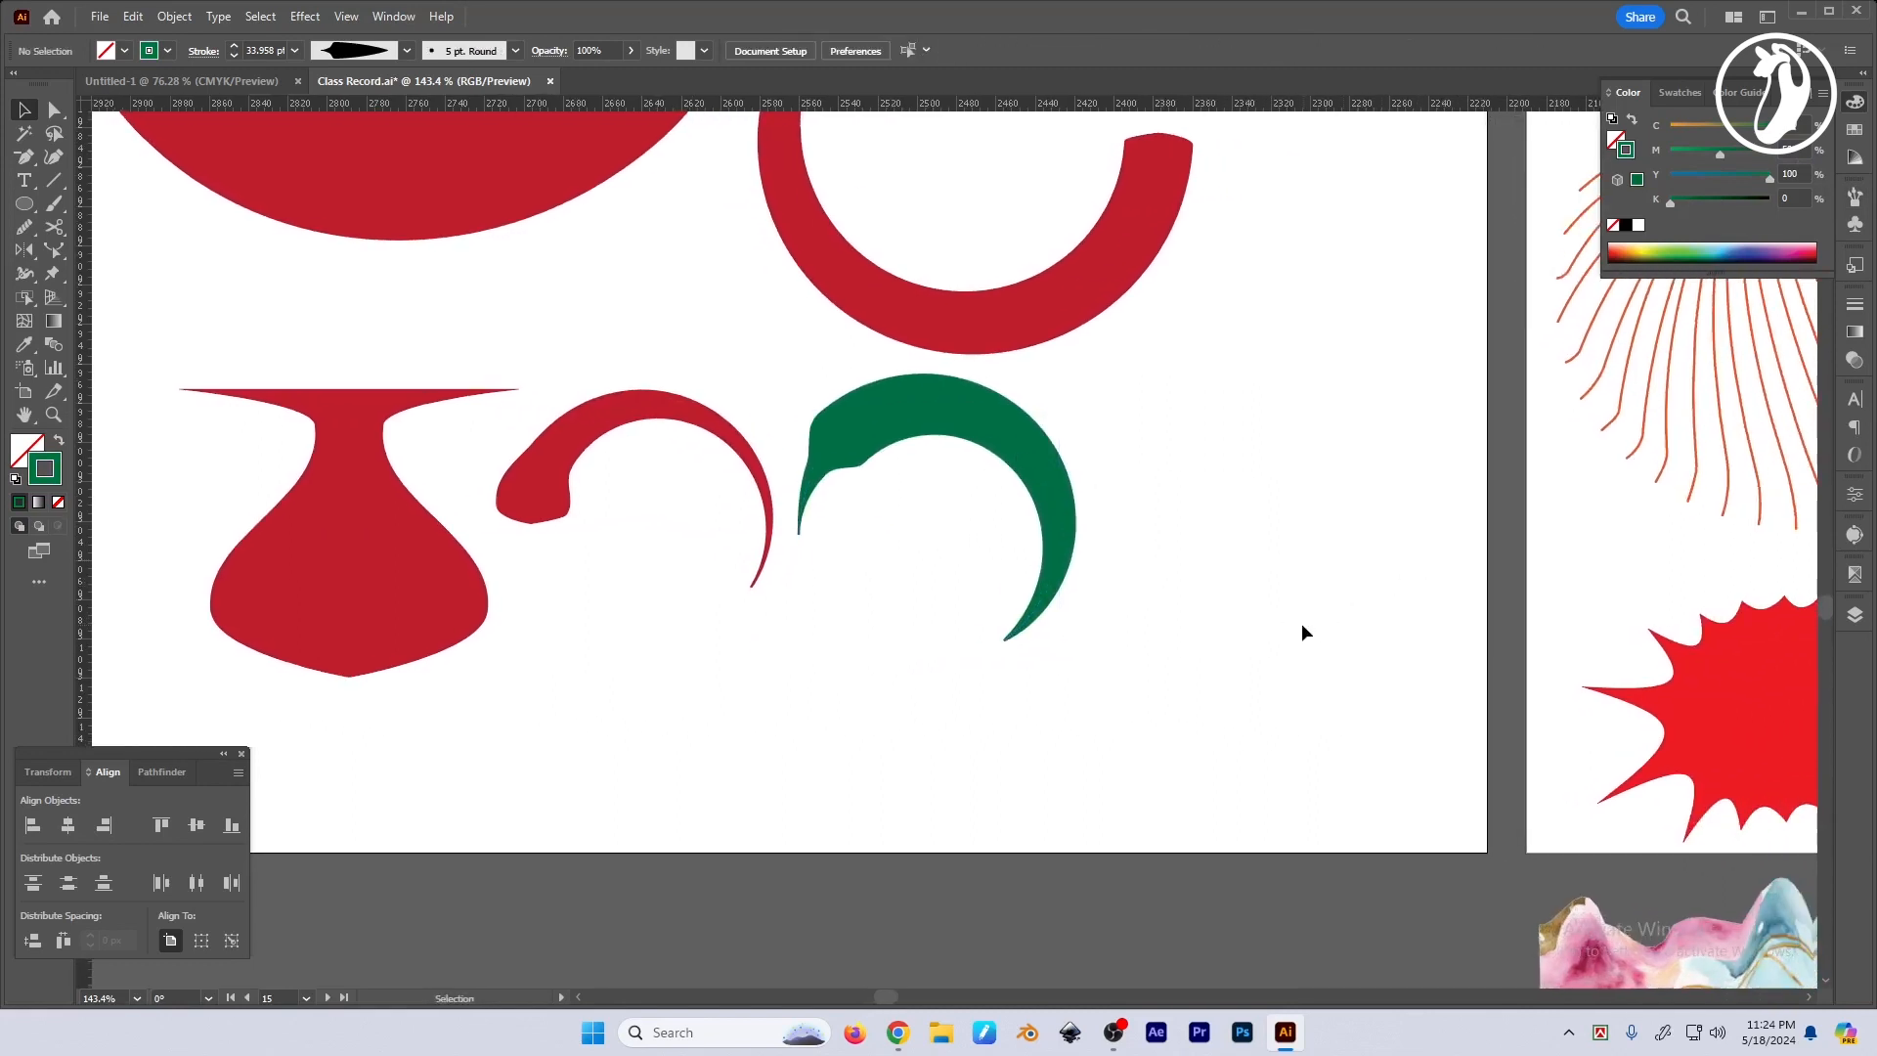
{"action": "key", "text": "backslash"}
{"action": "left_click_drag", "start_coordinate": [1228, 403], "coordinate": [1283, 737]}
{"action": "key", "text": "shift+w"}
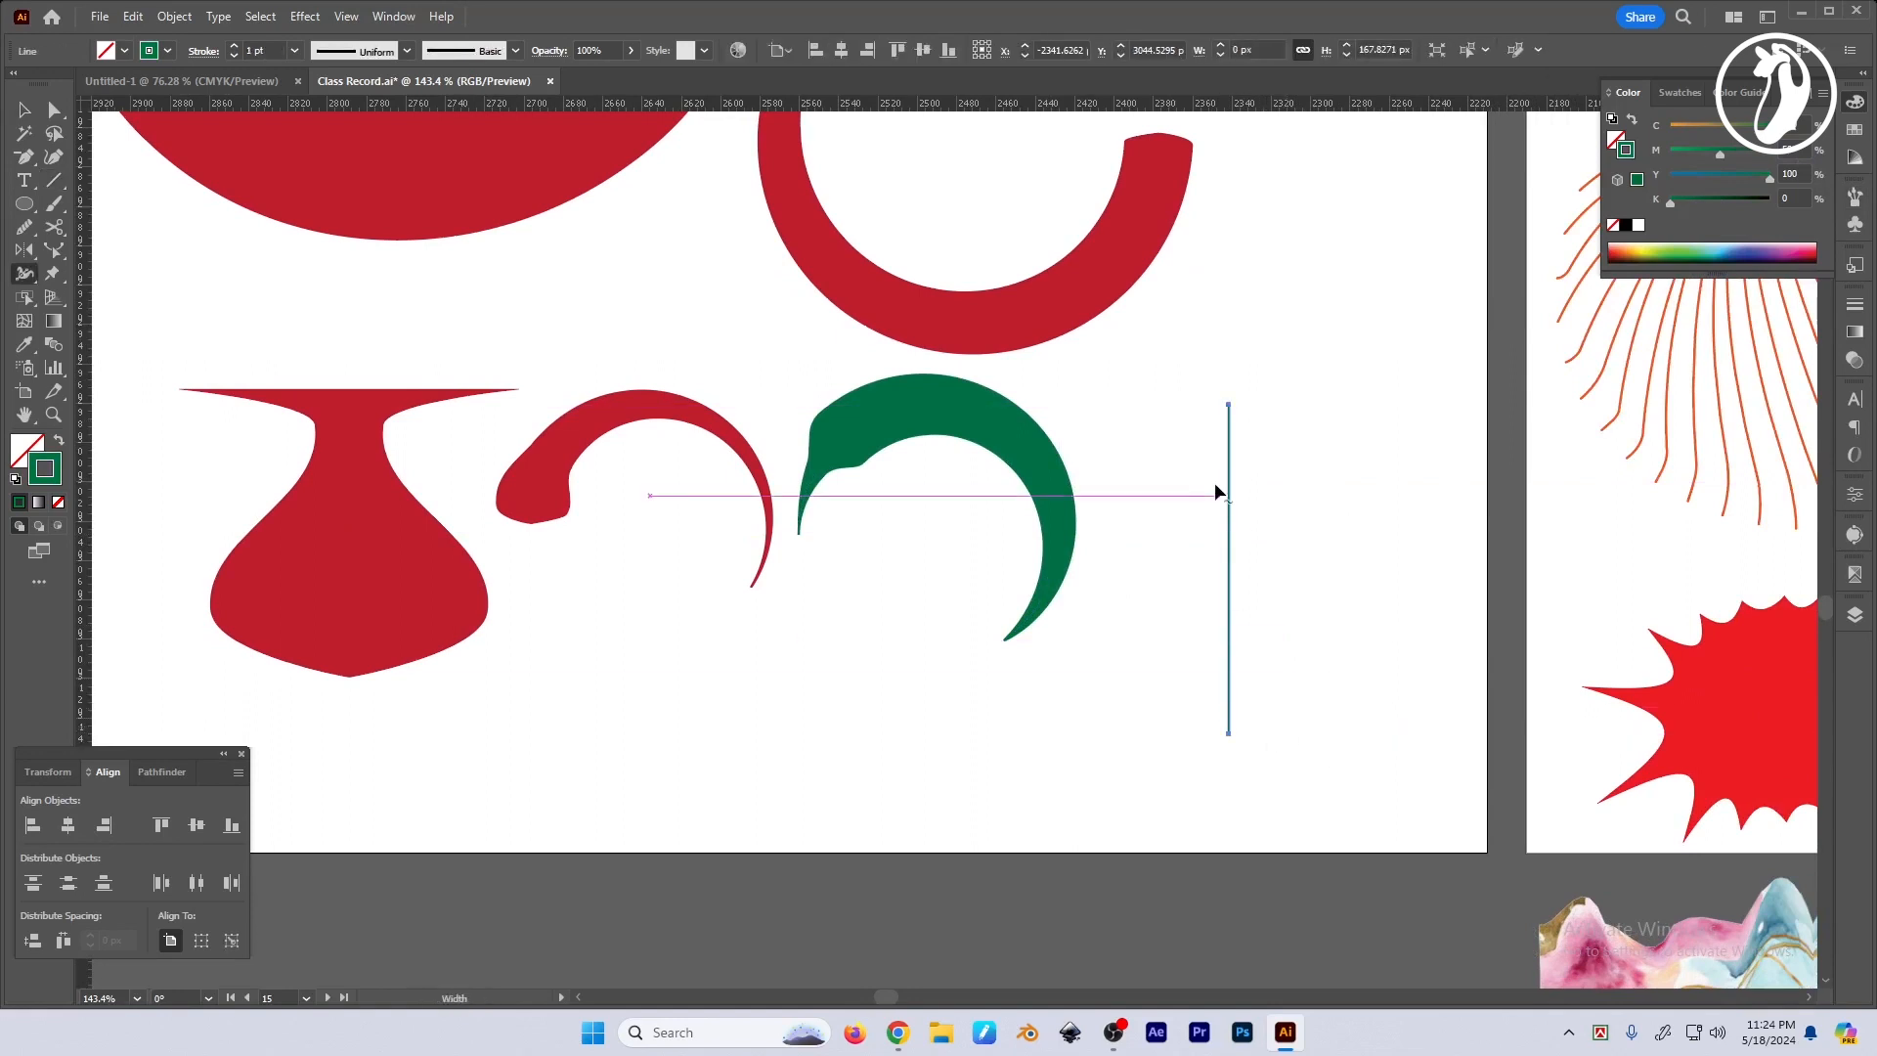
{"action": "left_click_drag", "start_coordinate": [1234, 406], "coordinate": [1280, 405]}
{"action": "key", "text": "ctrl+z"}
{"action": "left_click_drag", "start_coordinate": [1229, 556], "coordinate": [1279, 553]}
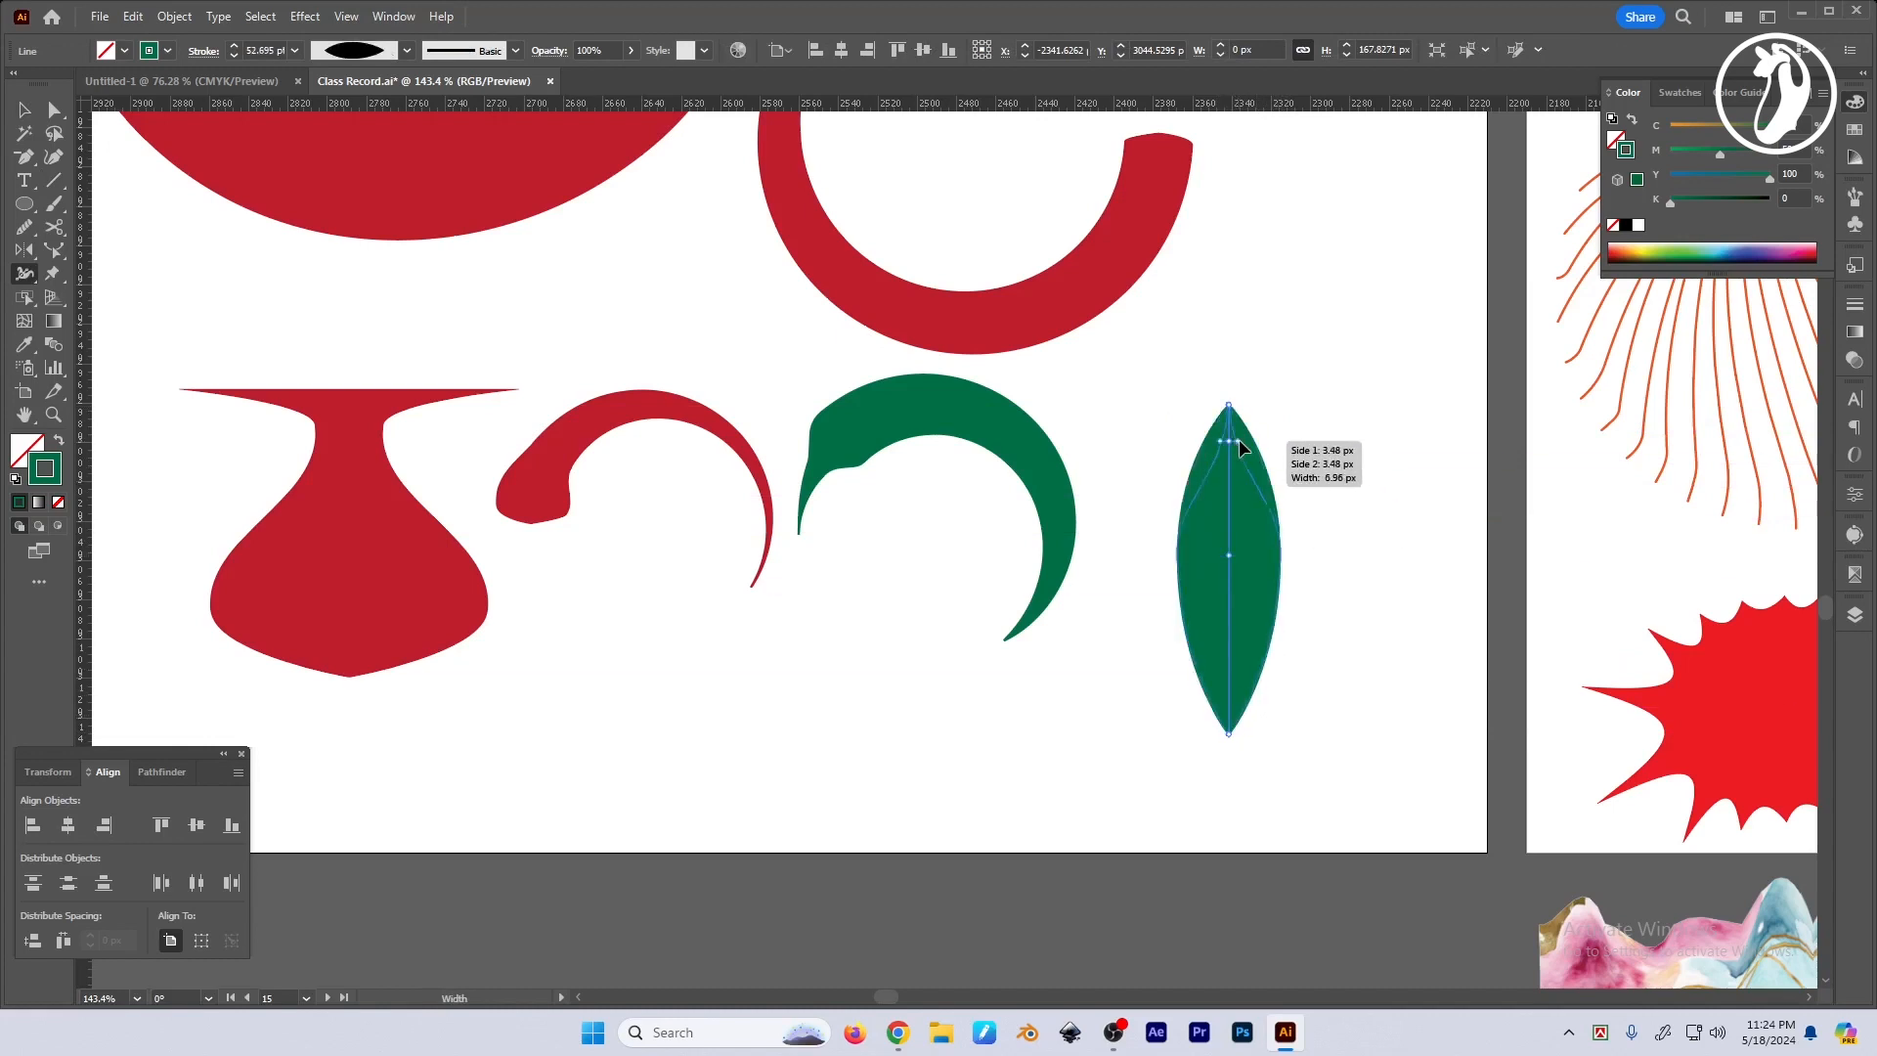
Narrow the upper part of the green leaf shape into a thin stem with the Width tool and deselect it.
{"action": "mouse_move", "coordinate": [1252, 442]}
{"action": "left_mouse_down"}
{"action": "mouse_move", "coordinate": [1234, 444]}
{"action": "mouse_move", "coordinate": [1240, 477]}
{"action": "left_mouse_up"}
{"action": "key", "text": "ctrl+z"}
{"action": "key", "text": "v"}
{"action": "left_click", "coordinate": [1363, 628]}
{"action": "left_click_drag", "start_coordinate": [1363, 629], "coordinate": [1339, 611]}
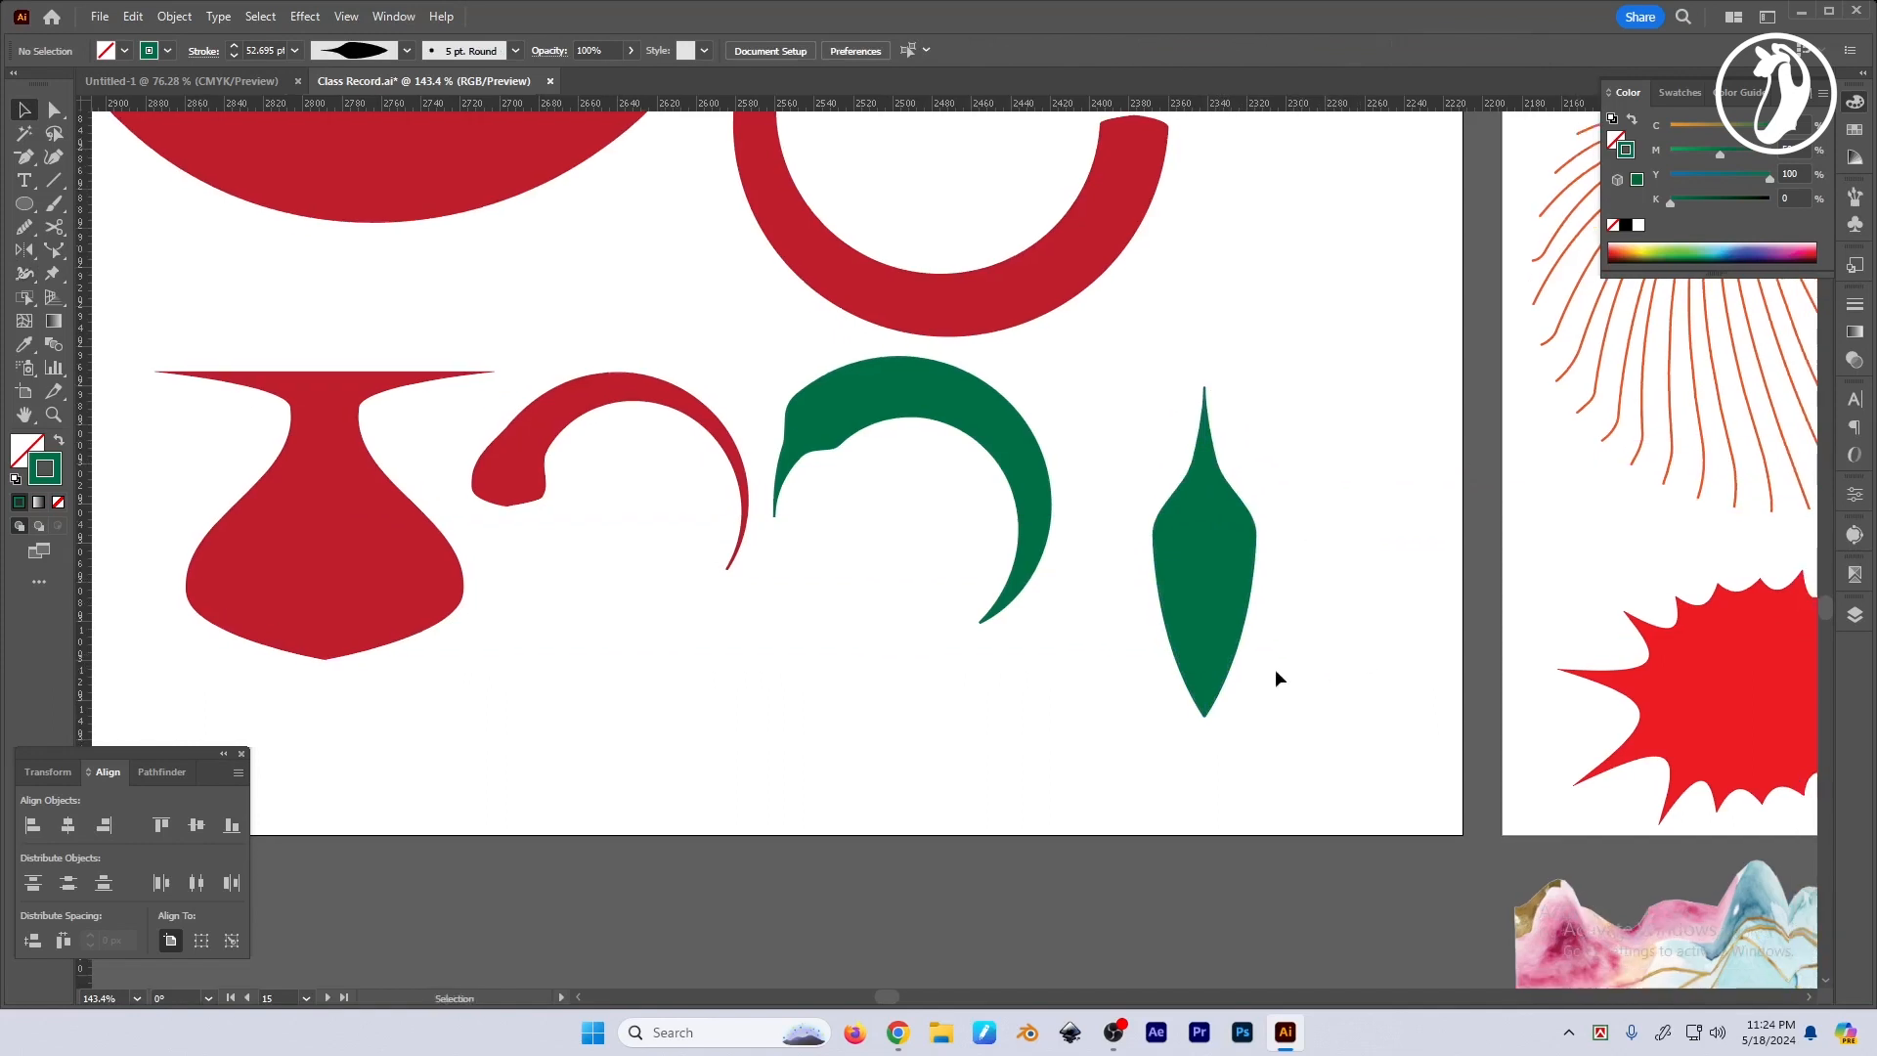
Move the green leaf shape about 26 px right and 27 px down.
{"action": "left_click_drag", "start_coordinate": [1193, 624], "coordinate": [1240, 641]}
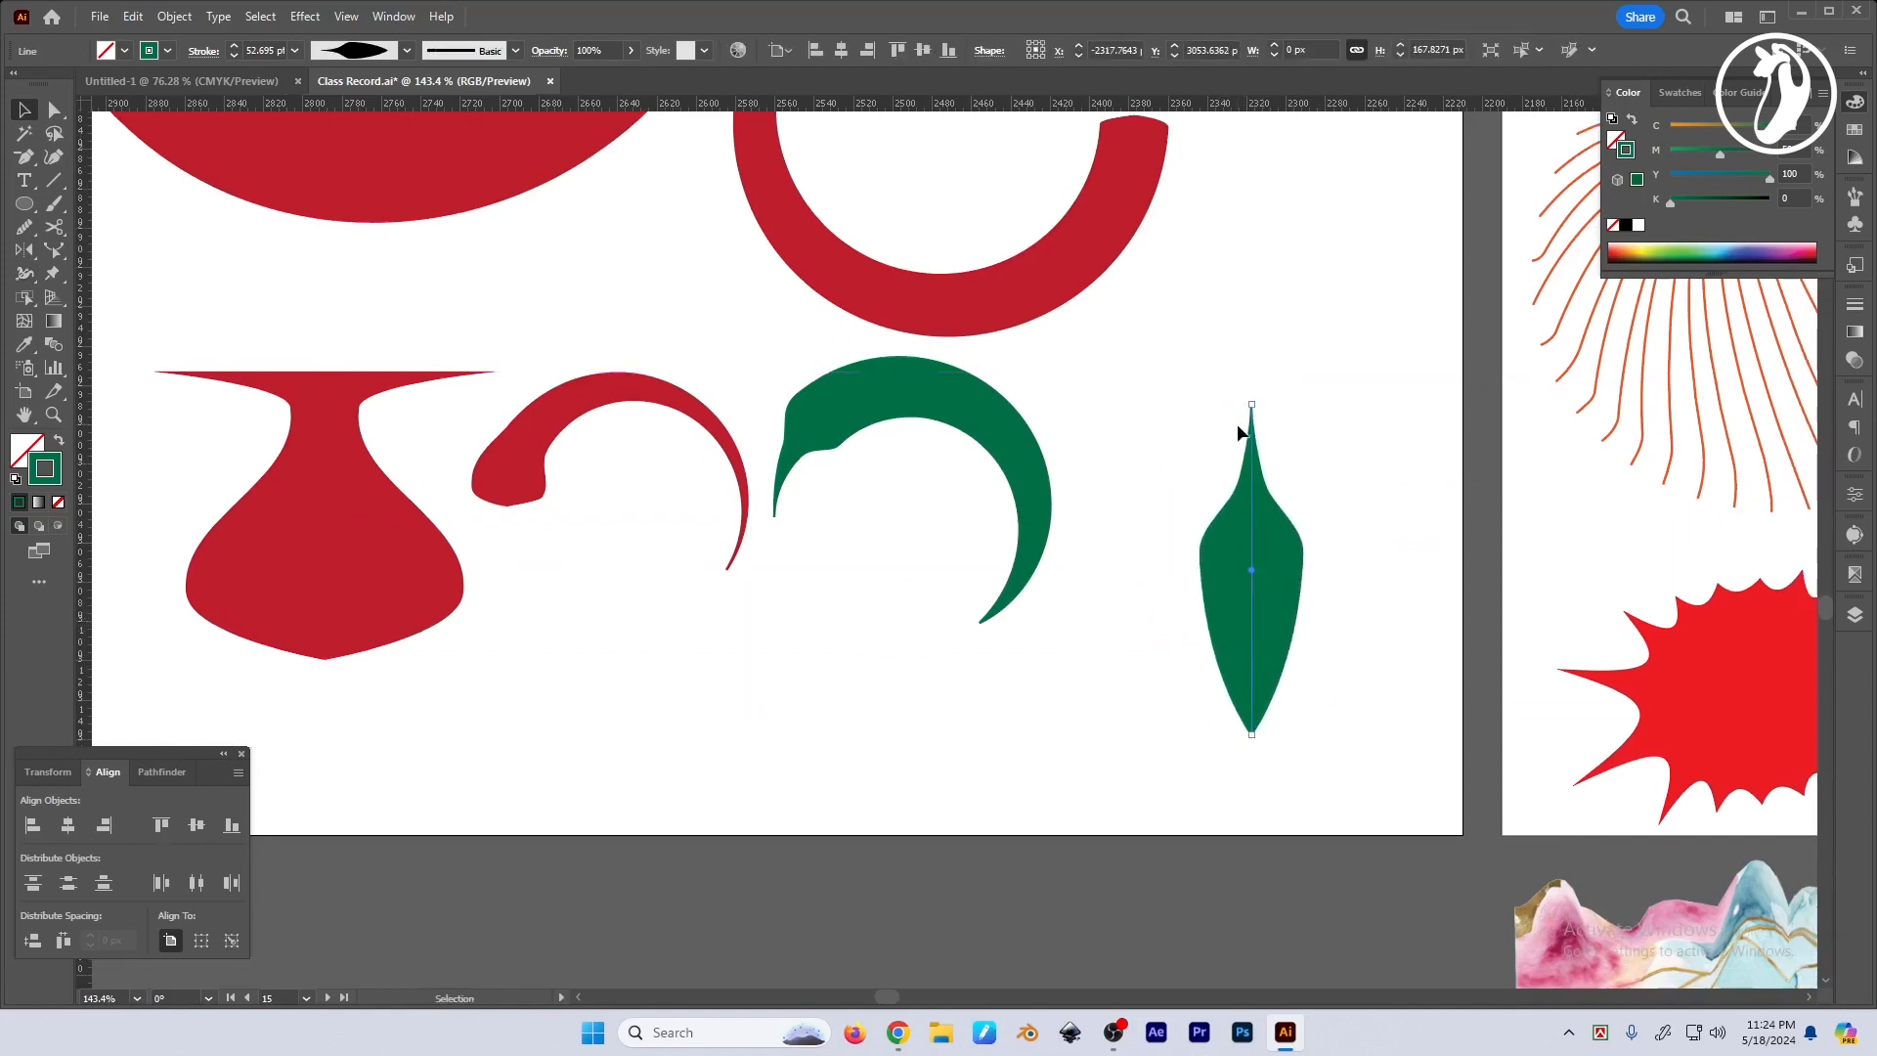
{"action": "left_click_drag", "start_coordinate": [1256, 413], "coordinate": [1256, 387]}
{"action": "left_click_drag", "start_coordinate": [1264, 592], "coordinate": [1269, 637]}
Try to build a flower by copying the leaf rotated freehand around its top anchor and repeating the transformation.
{"action": "key", "text": "r"}
{"action": "left_click", "coordinate": [25, 251]}
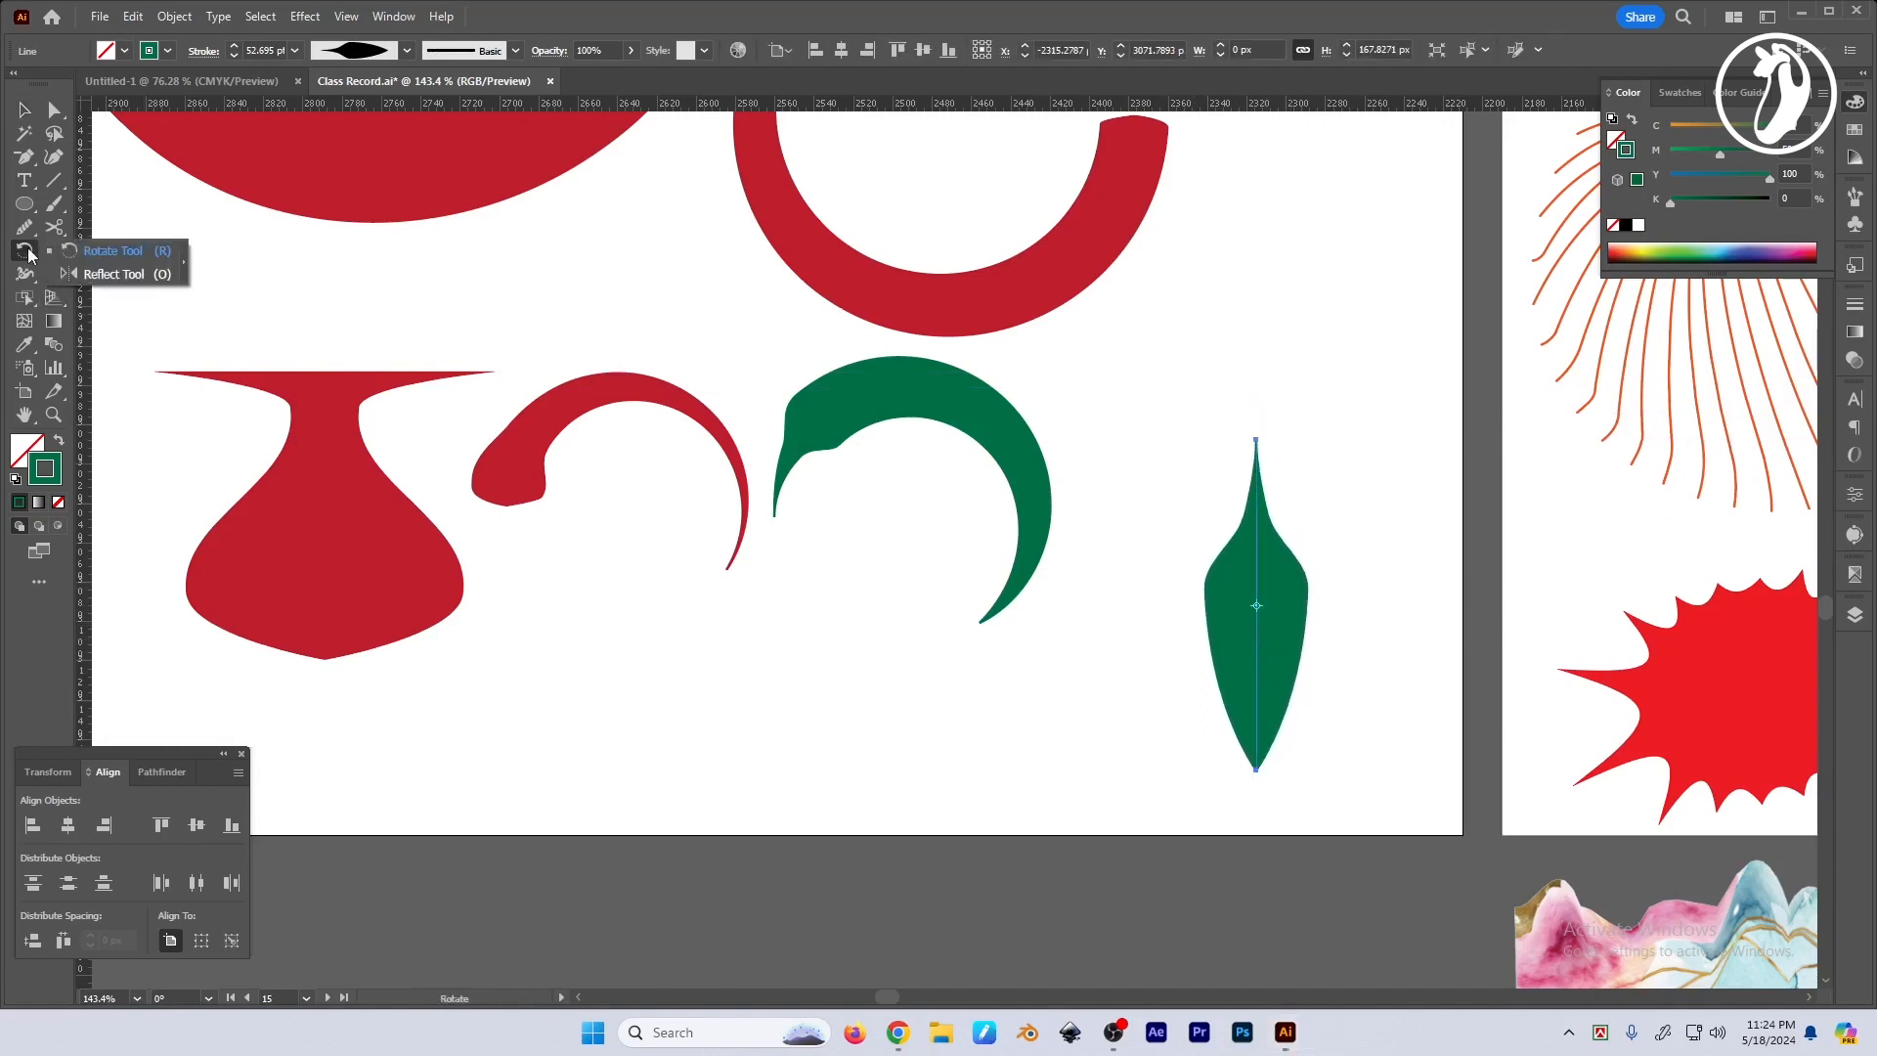
{"action": "left_click", "coordinate": [131, 252]}
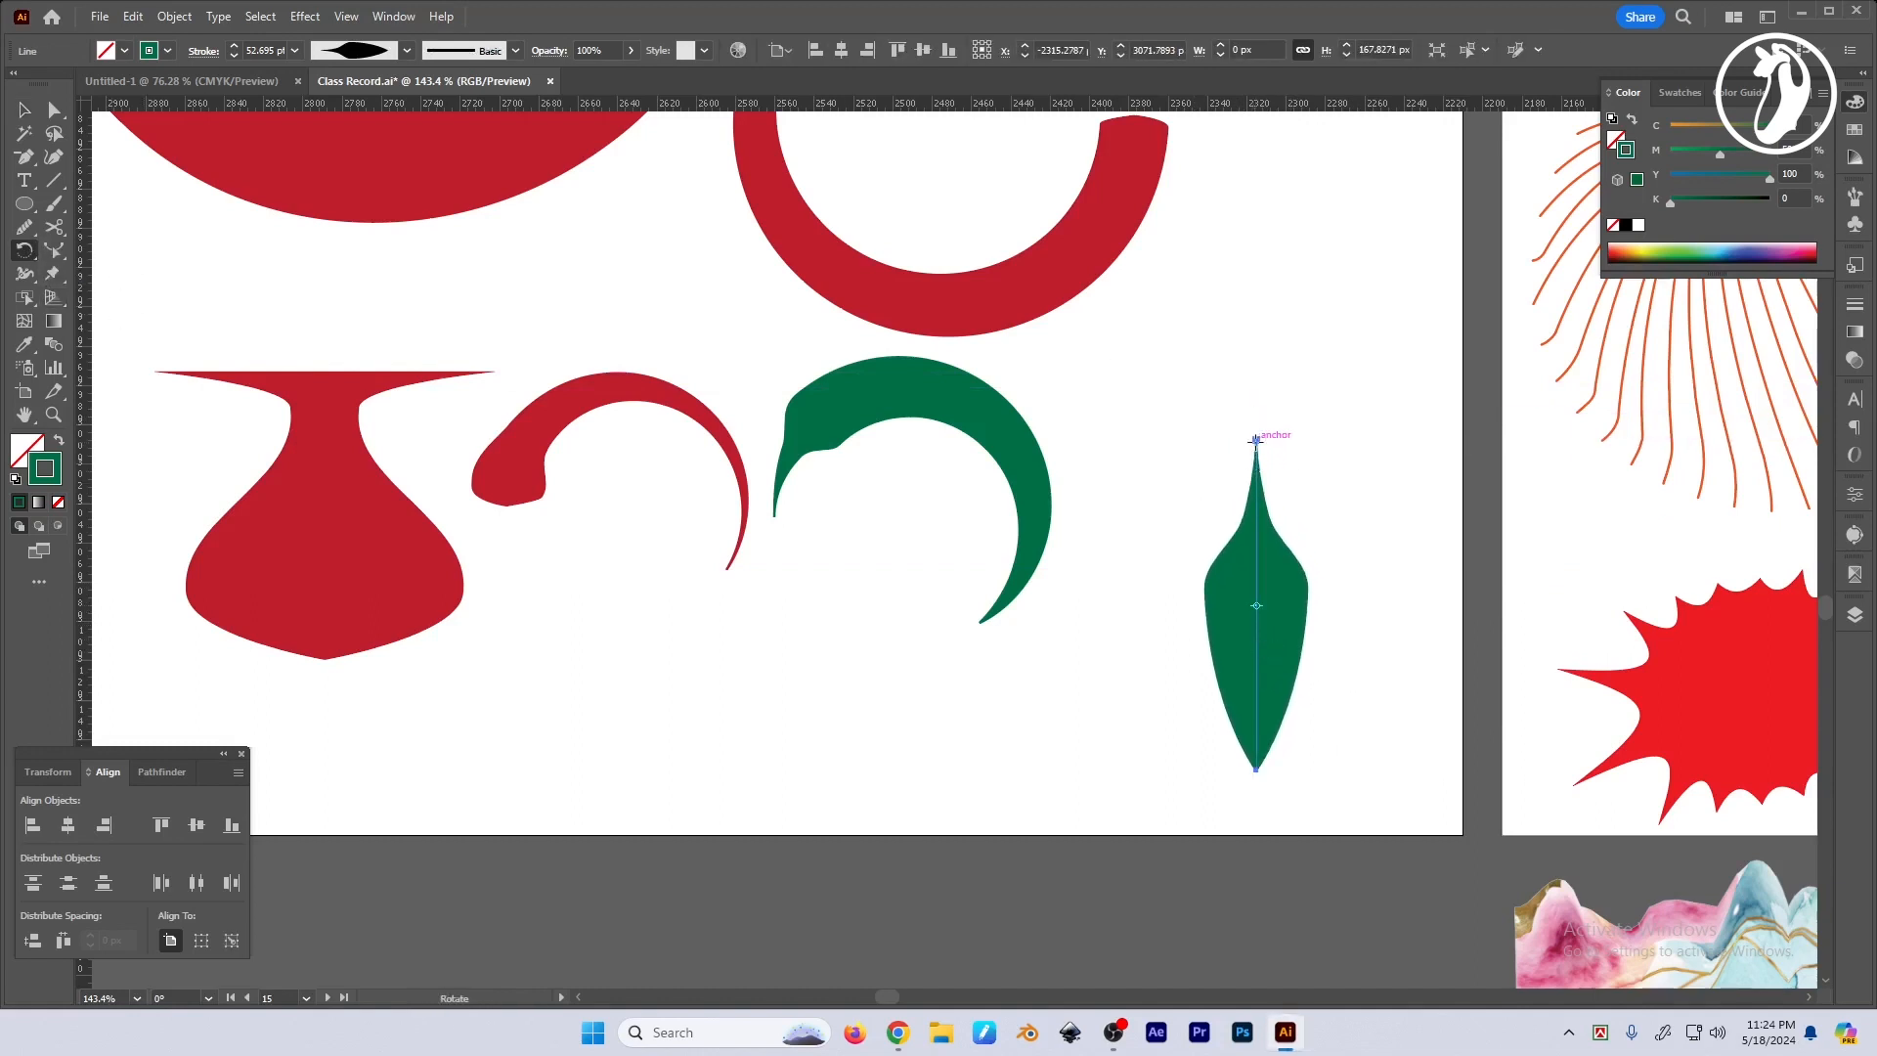
{"action": "left_click", "coordinate": [1257, 440]}
{"action": "left_click_drag", "start_coordinate": [1247, 803], "coordinate": [1418, 663]}
{"action": "key", "text": "ctrl+d"}
{"action": "key", "text": "ctrl+d"}
{"action": "key", "text": "ctrl+d"}
{"action": "key", "text": "ctrl+d"}
{"action": "key", "text": "ctrl+d"}
{"action": "key", "text": "ctrl+d"}
{"action": "key", "text": "ctrl+d"}
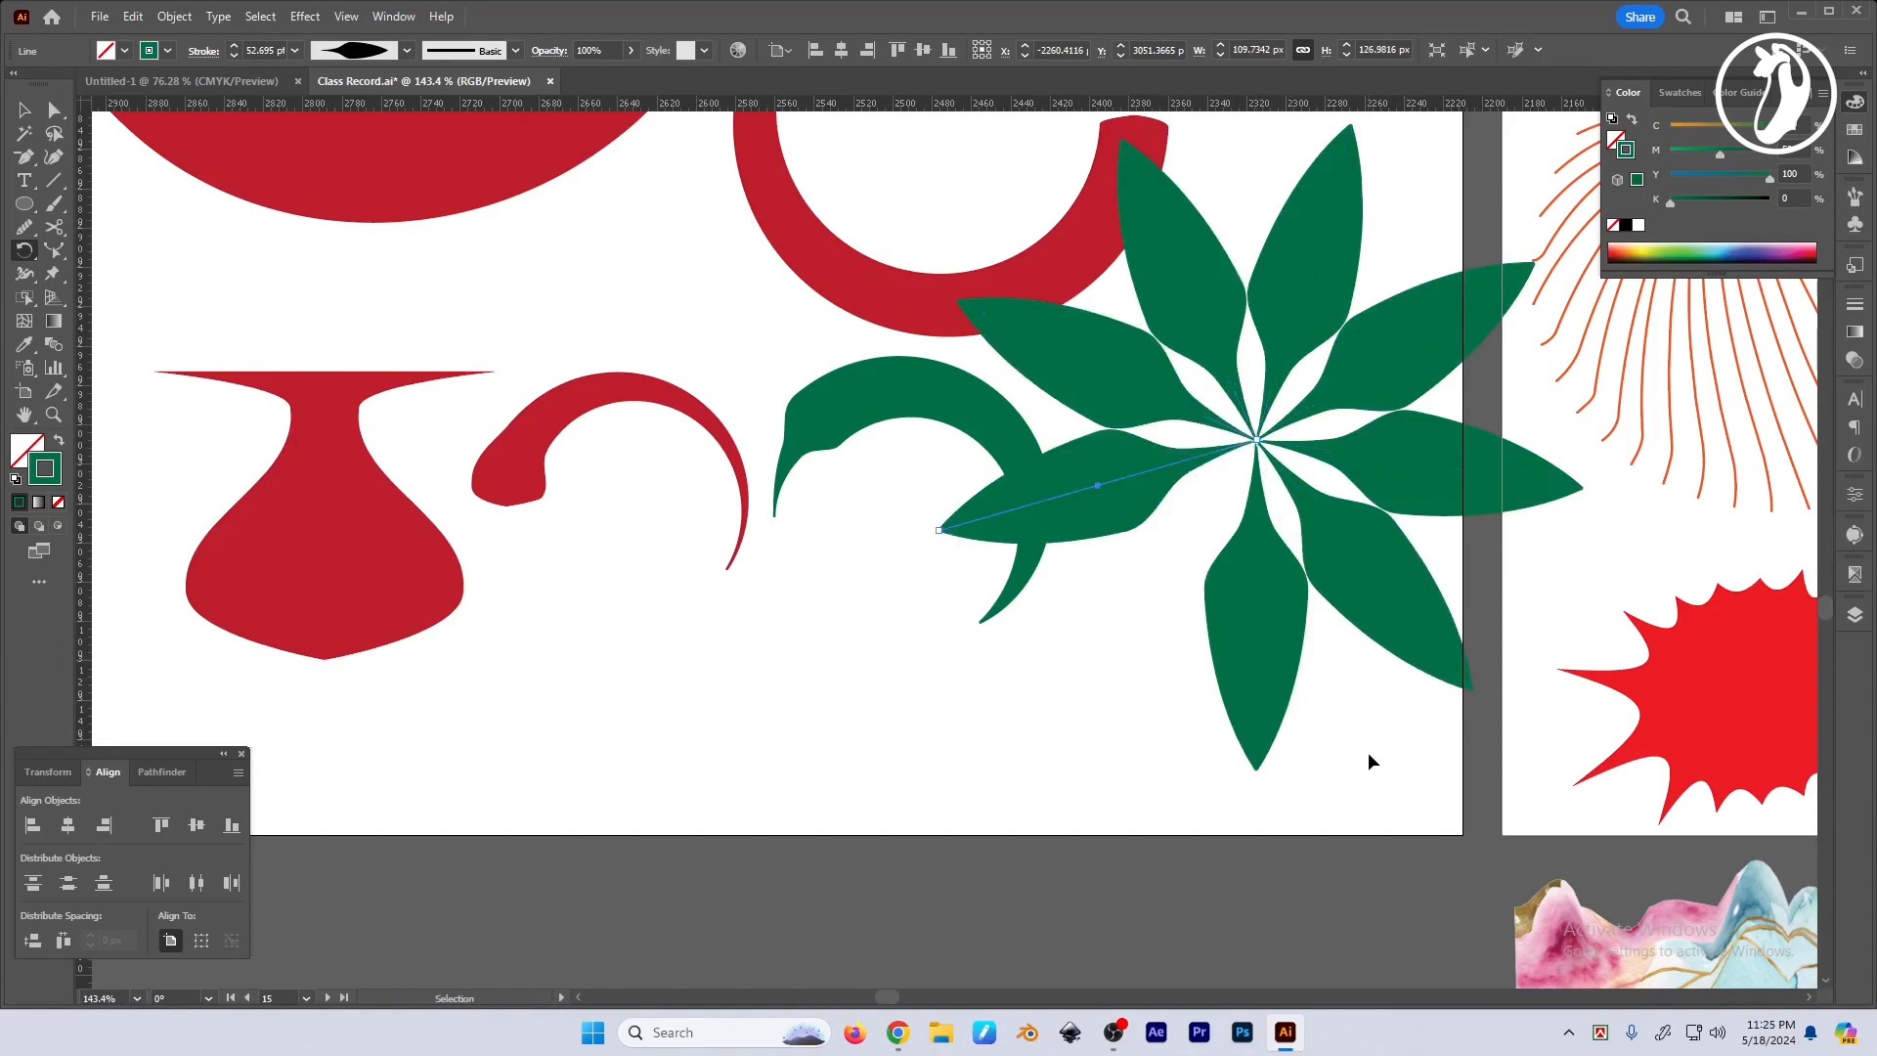
{"action": "key", "text": "v"}
{"action": "left_click", "coordinate": [1383, 782]}
{"action": "left_click_drag", "start_coordinate": [1381, 743], "coordinate": [1361, 736]}
{"action": "left_click", "coordinate": [1362, 737], "text": "alt"}
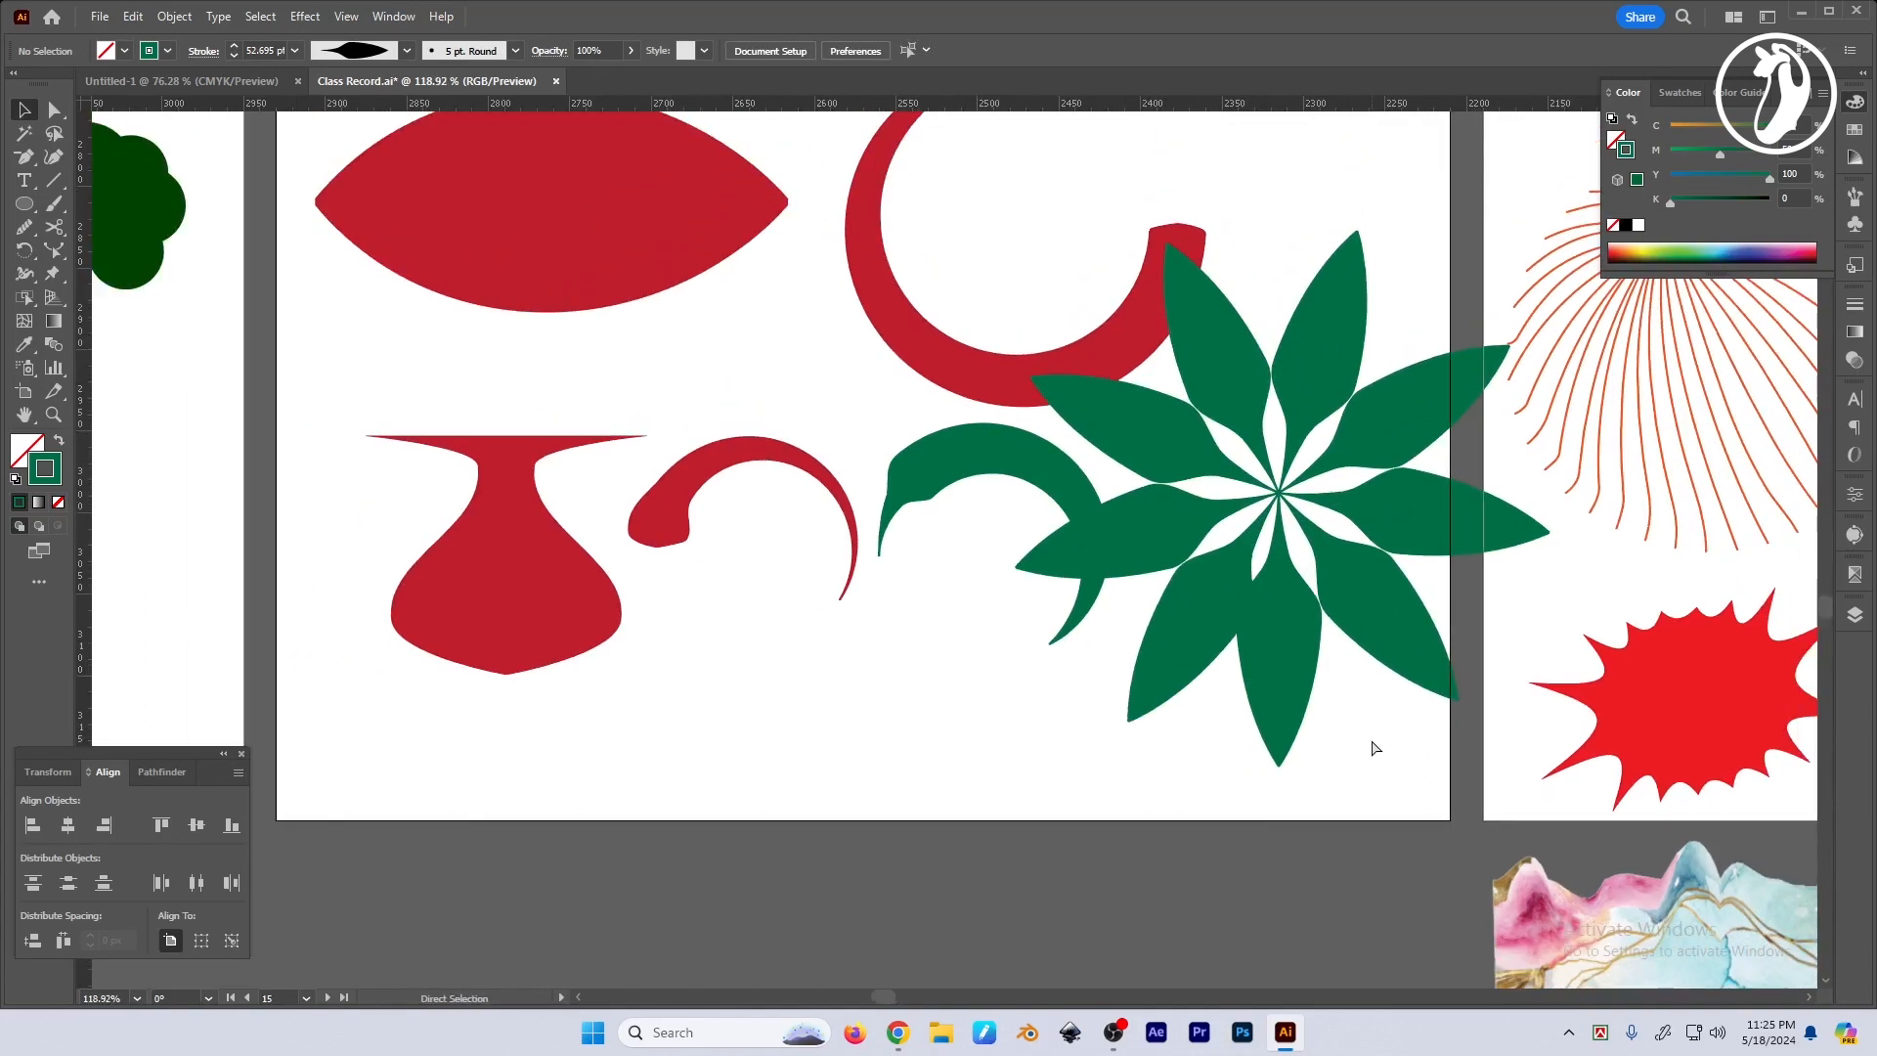
Undo all the freehand-rotated copies of the leaf shape.
{"action": "key", "text": "ctrl+z"}
{"action": "key", "text": "ctrl+z"}
{"action": "key", "text": "ctrl+z"}
{"action": "key", "text": "ctrl+z"}
{"action": "key", "text": "ctrl+z"}
{"action": "key", "text": "ctrl+z"}
{"action": "key", "text": "ctrl+z"}
{"action": "key", "text": "ctrl+z"}
Rotate the leaf shape by 90/10 (9°) around its top anchor.
{"action": "key", "text": "r"}
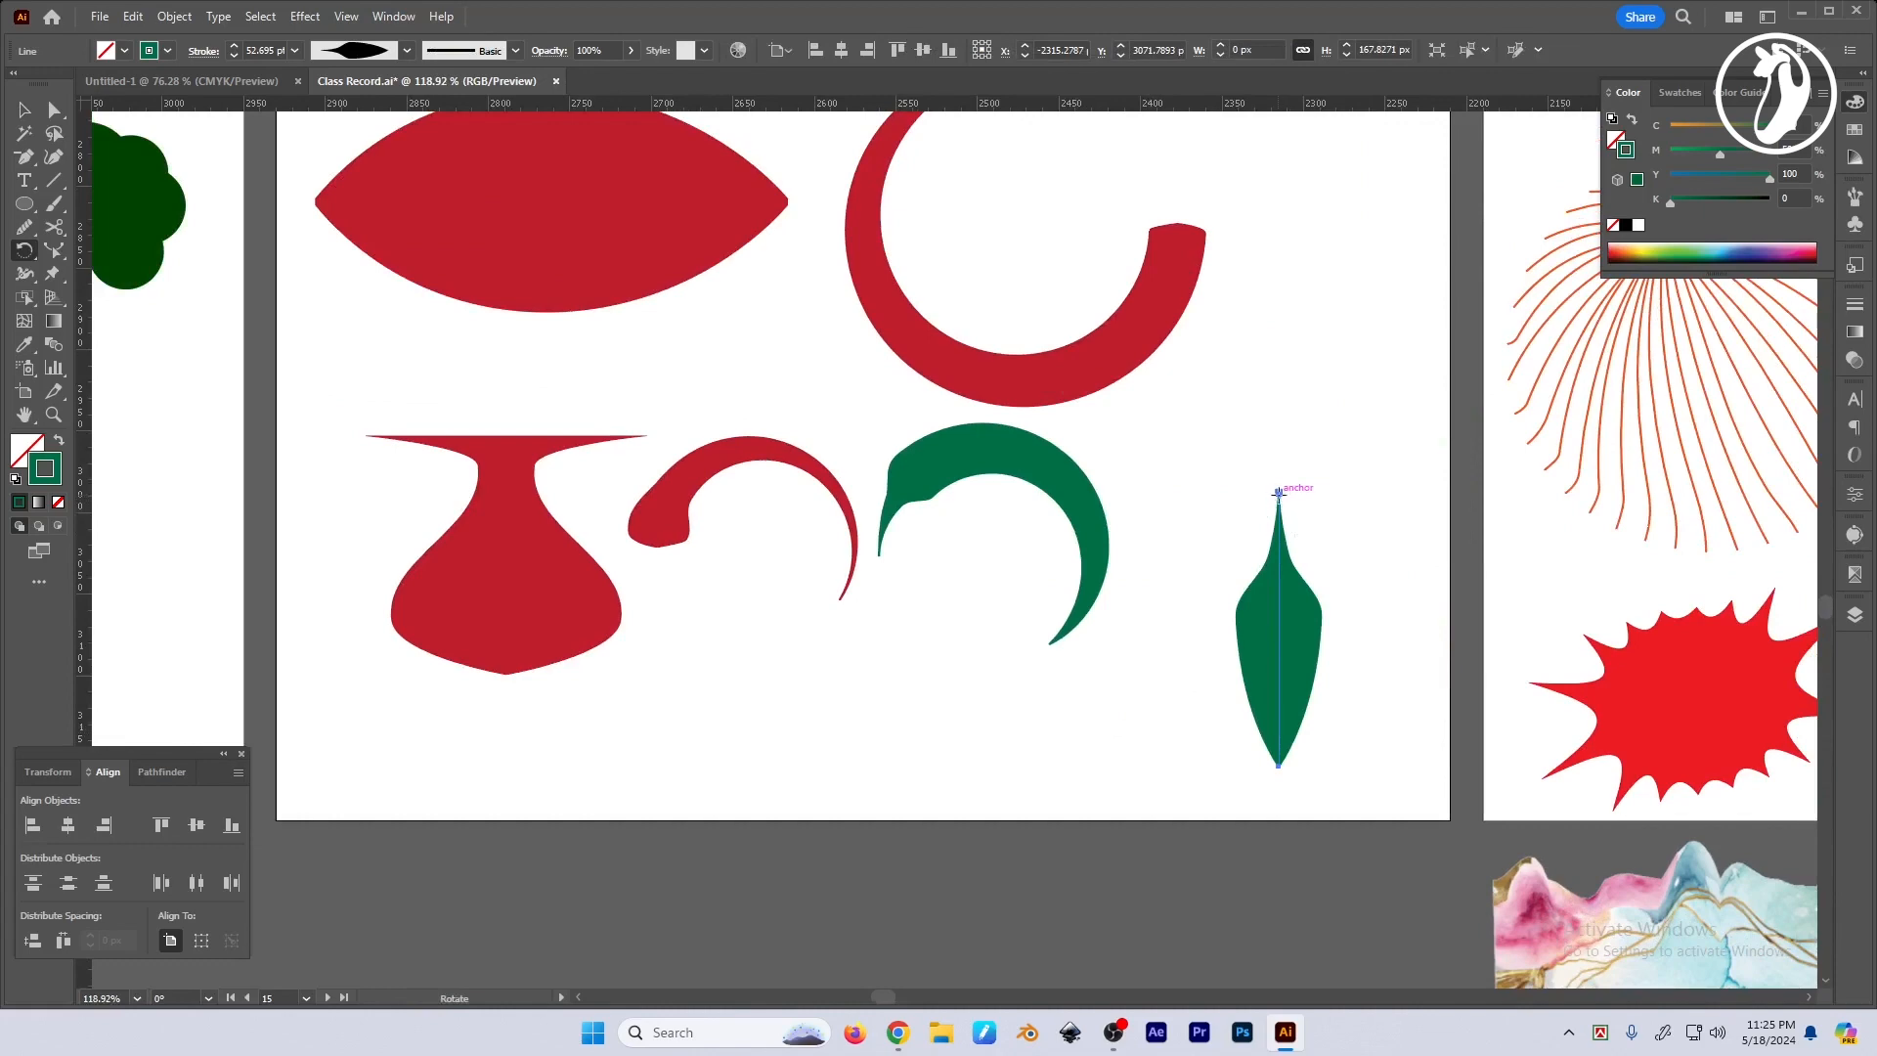
{"action": "left_click", "coordinate": [1278, 492], "text": "alt"}
{"action": "type", "text": "90/"}
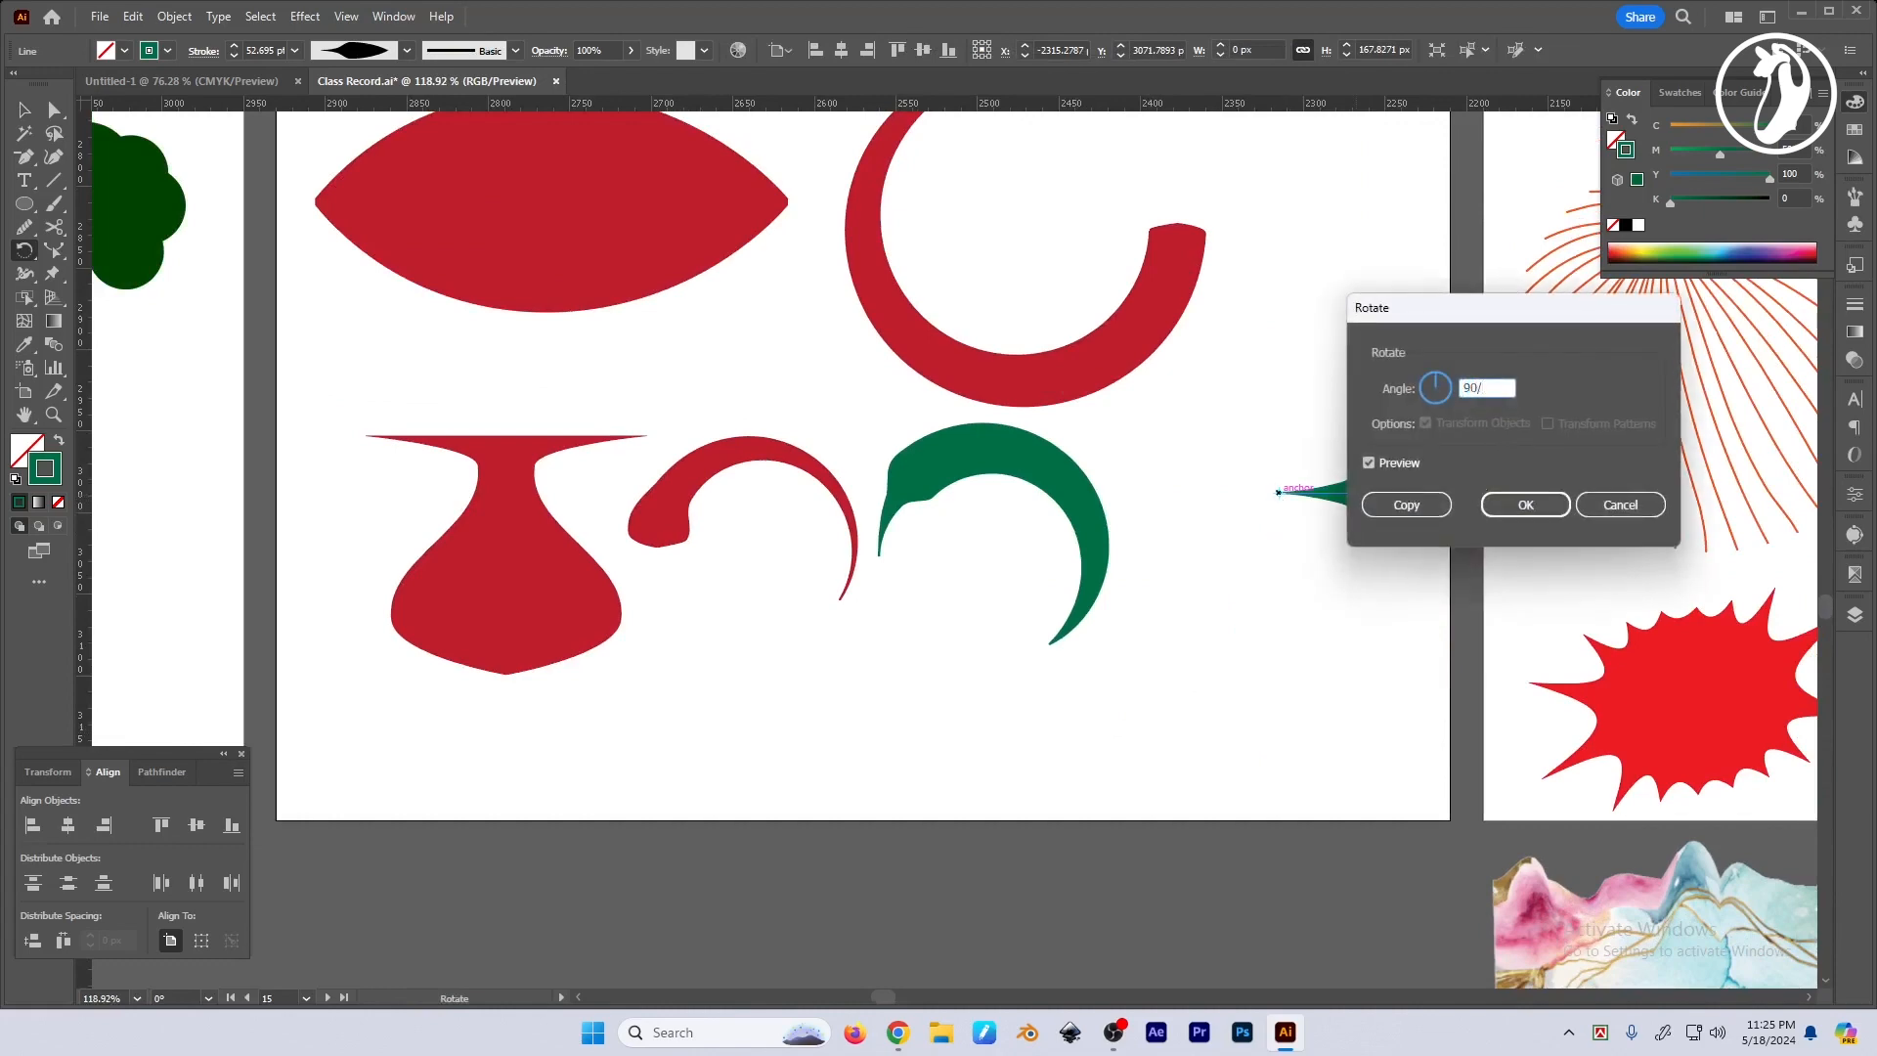
{"action": "type", "text": "0"}
{"action": "key", "text": "Tab"}
{"action": "key", "text": "Return"}
Try to copy the leaf rotated by 9° around its center, and undo the copy.
{"action": "key", "text": "r"}
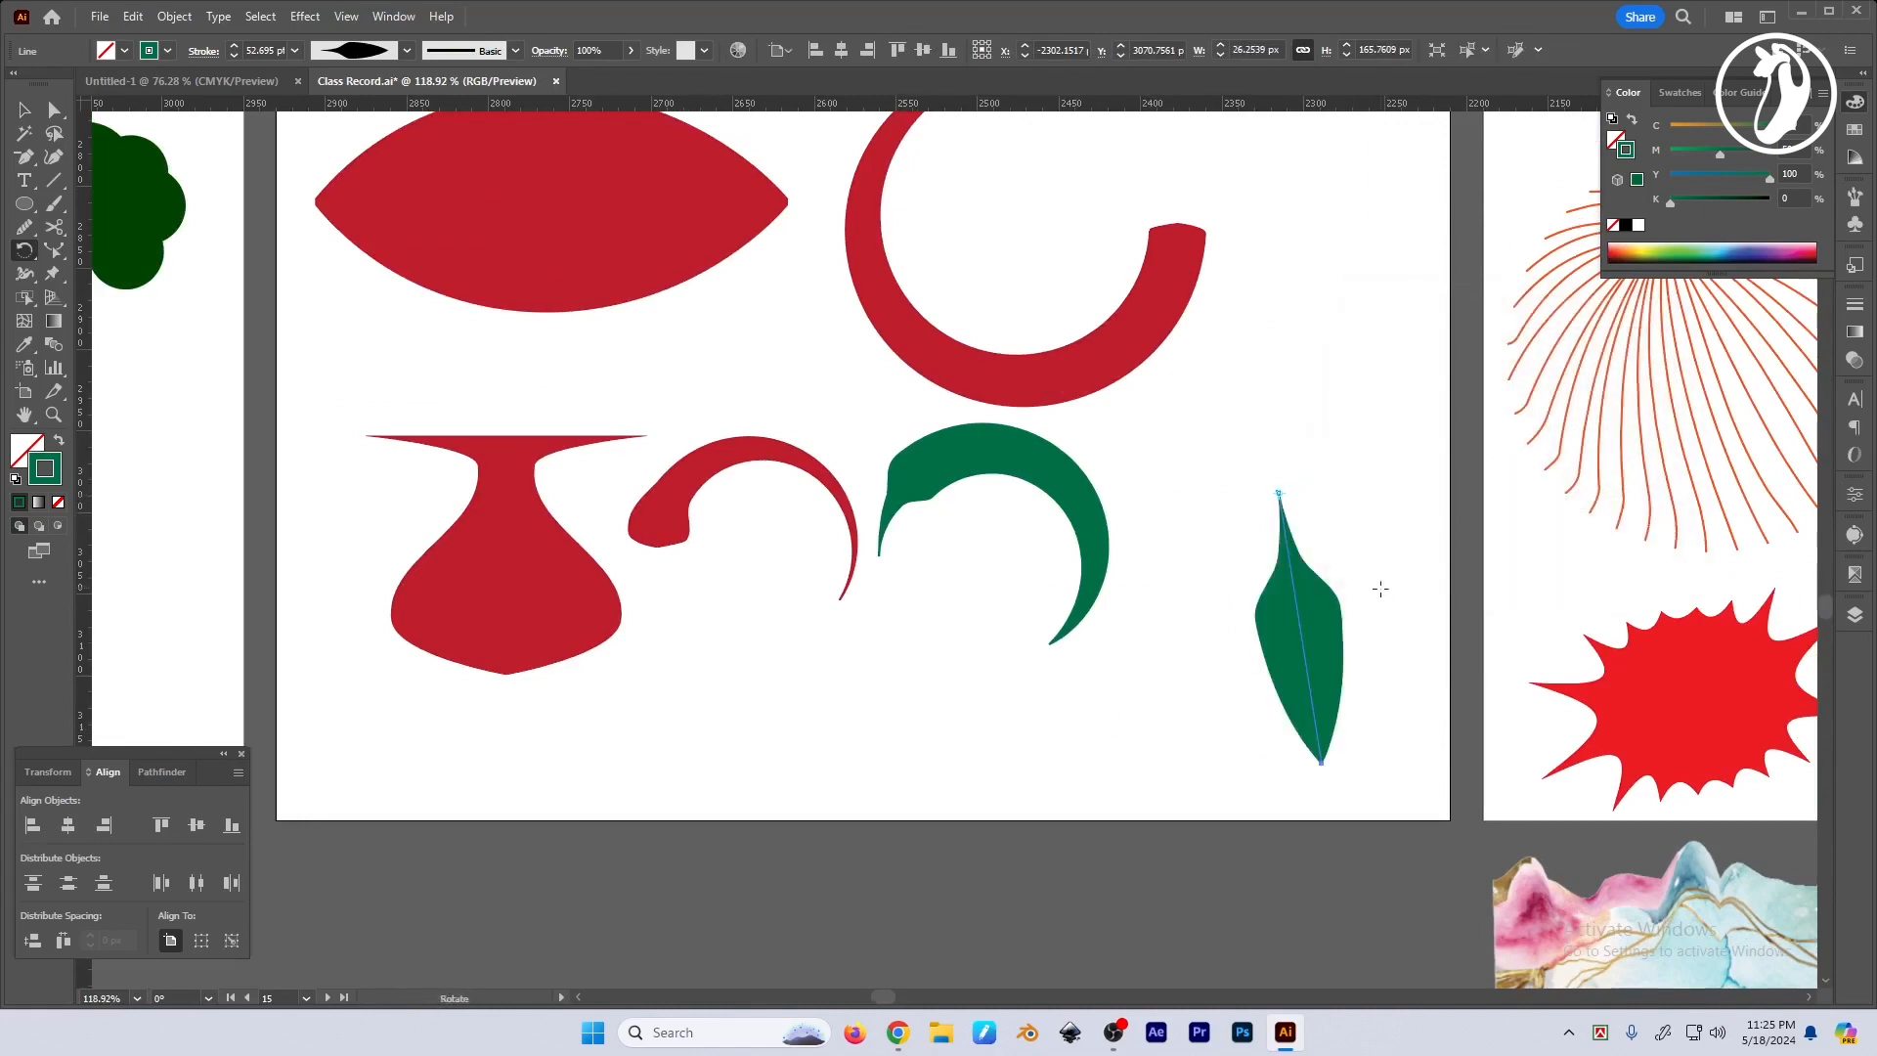
{"action": "key", "text": "Return"}
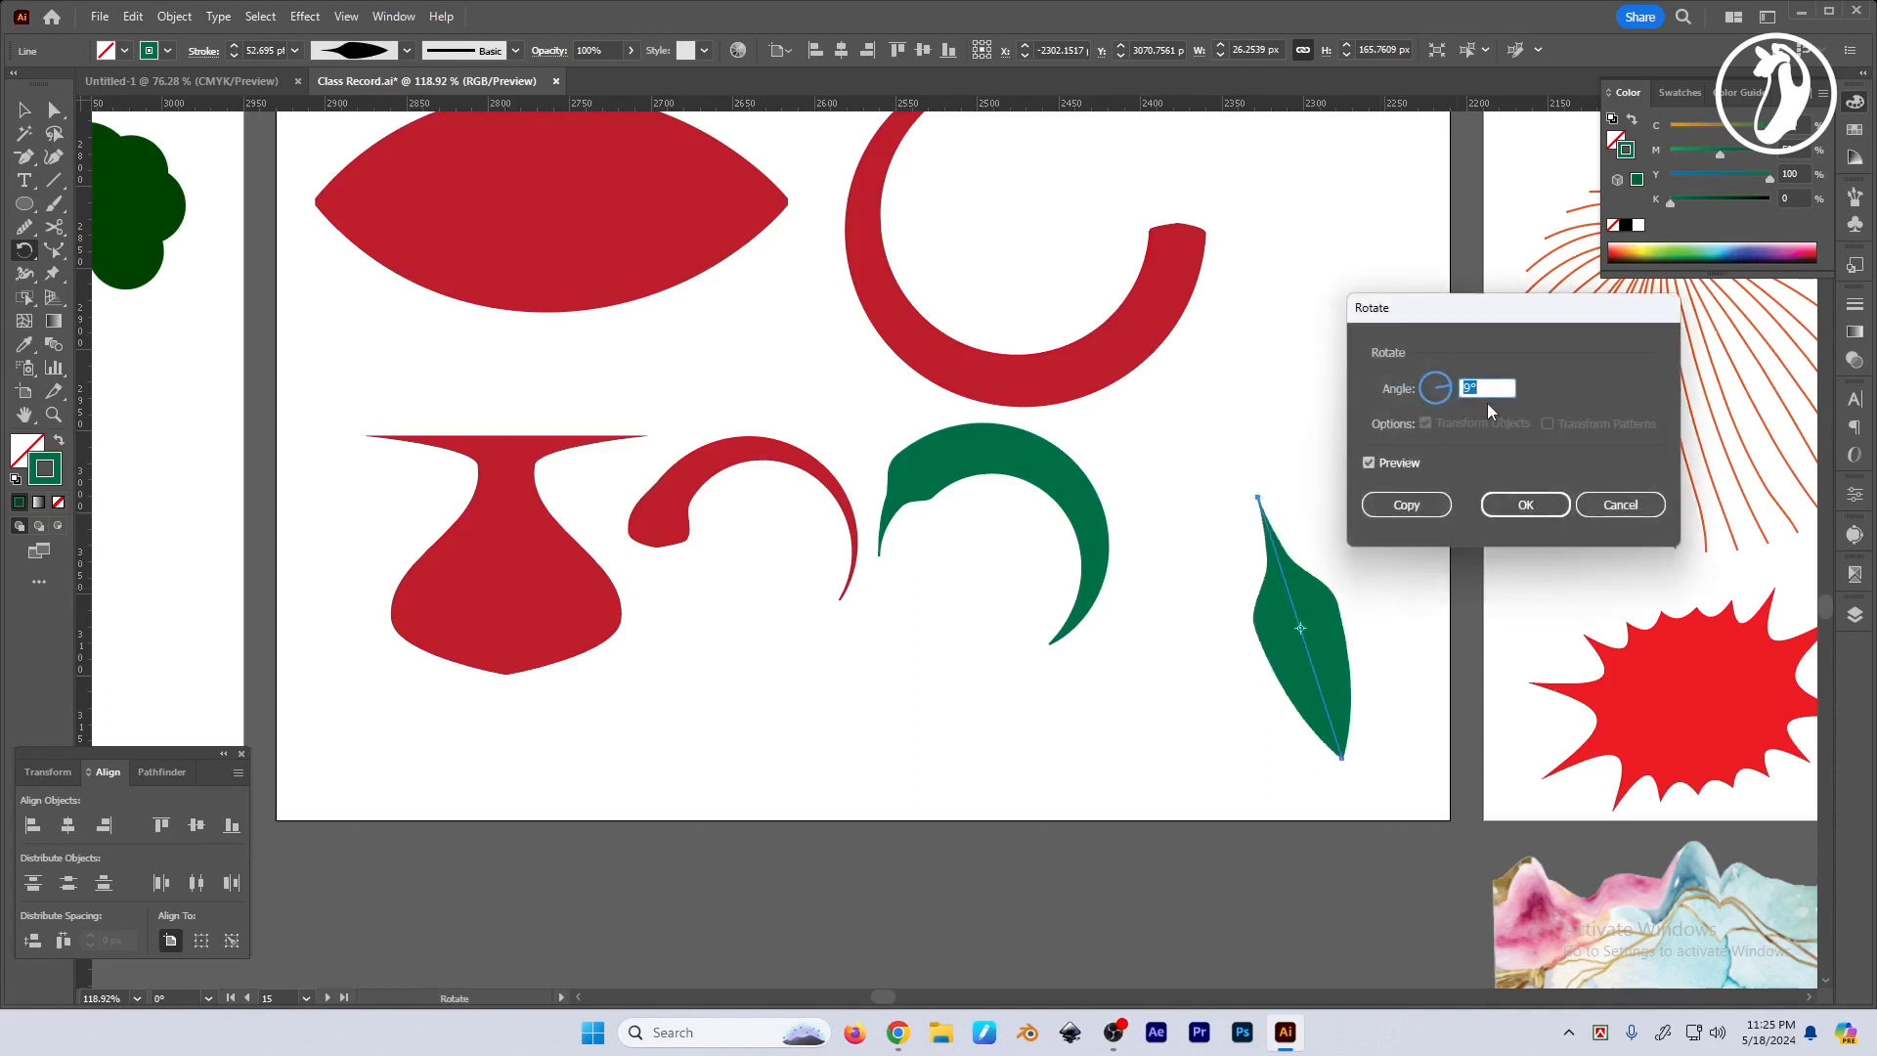
{"action": "type", "text": "90"}
{"action": "left_click", "coordinate": [1406, 505]}
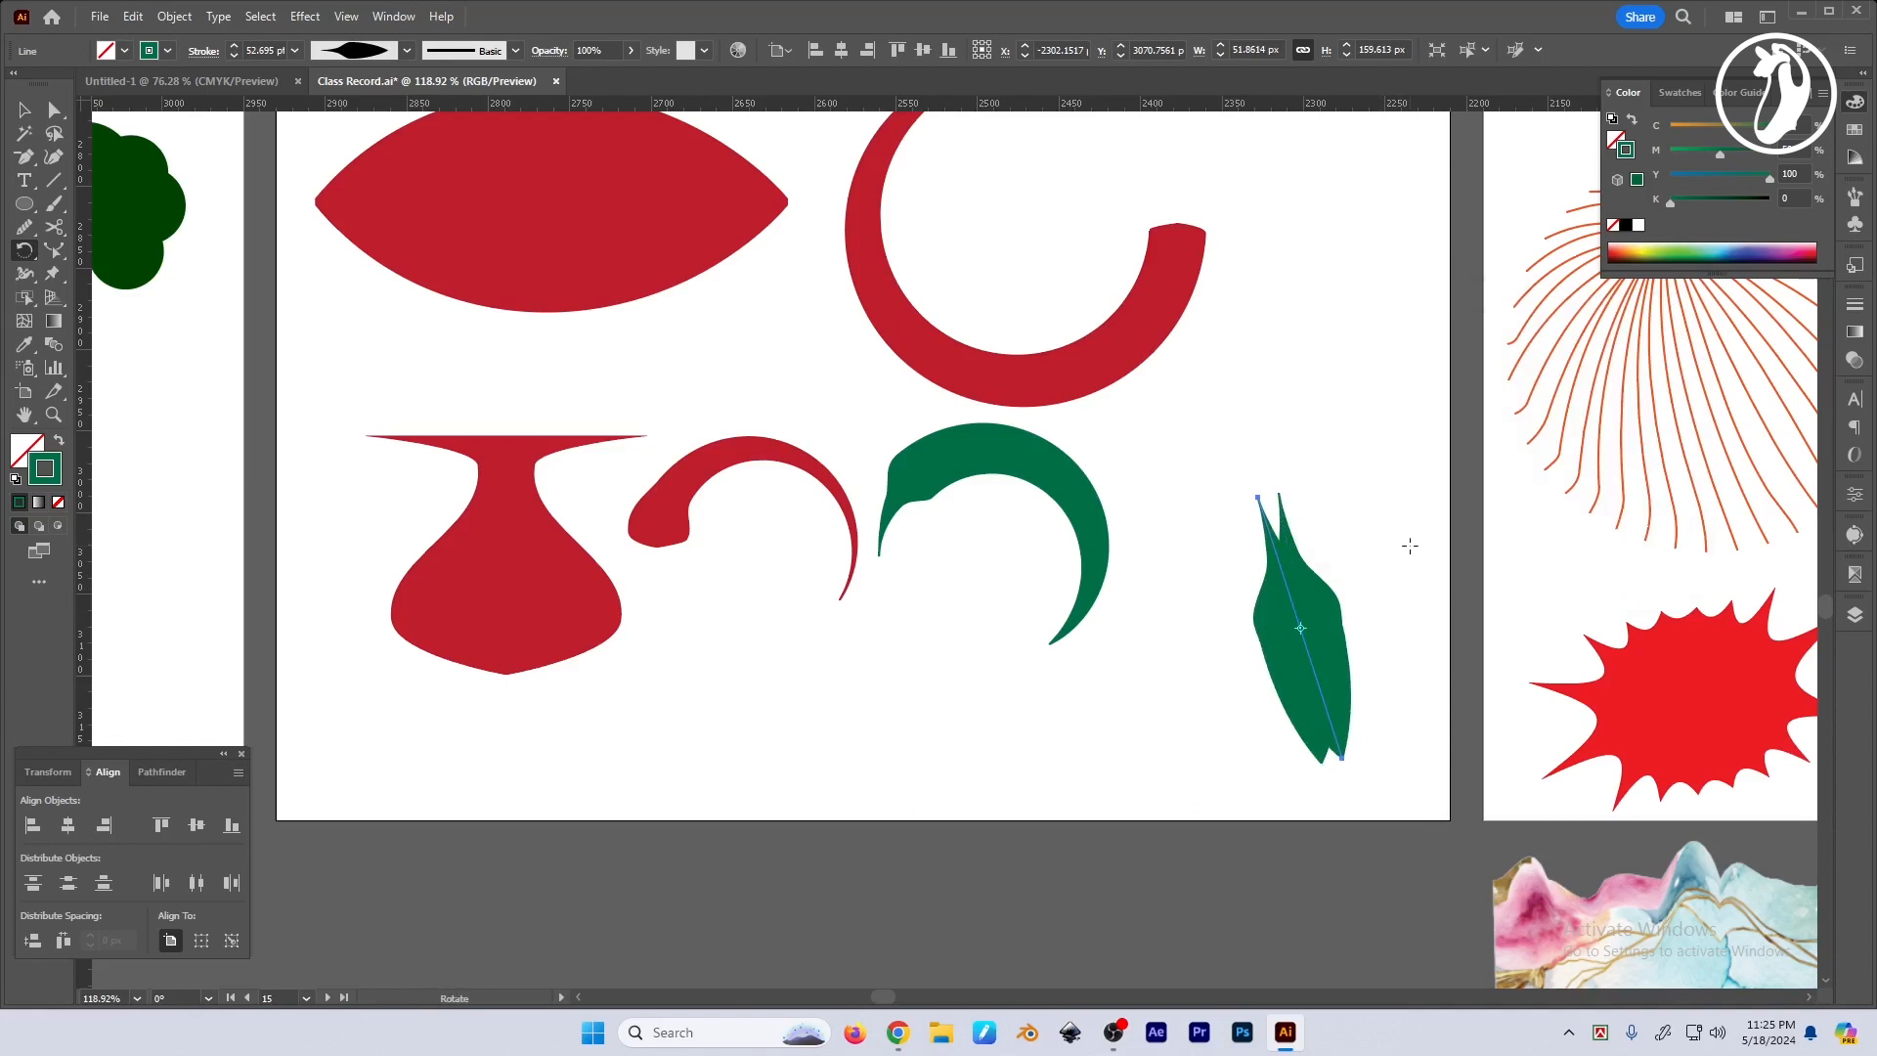
{"action": "key", "text": "ctrl+z"}
Copy the leaf rotated by 90/10 (9°) around its top anchor and repeat the transformation until the leaves form a full circle.
{"action": "left_click", "coordinate": [1290, 501], "text": "alt"}
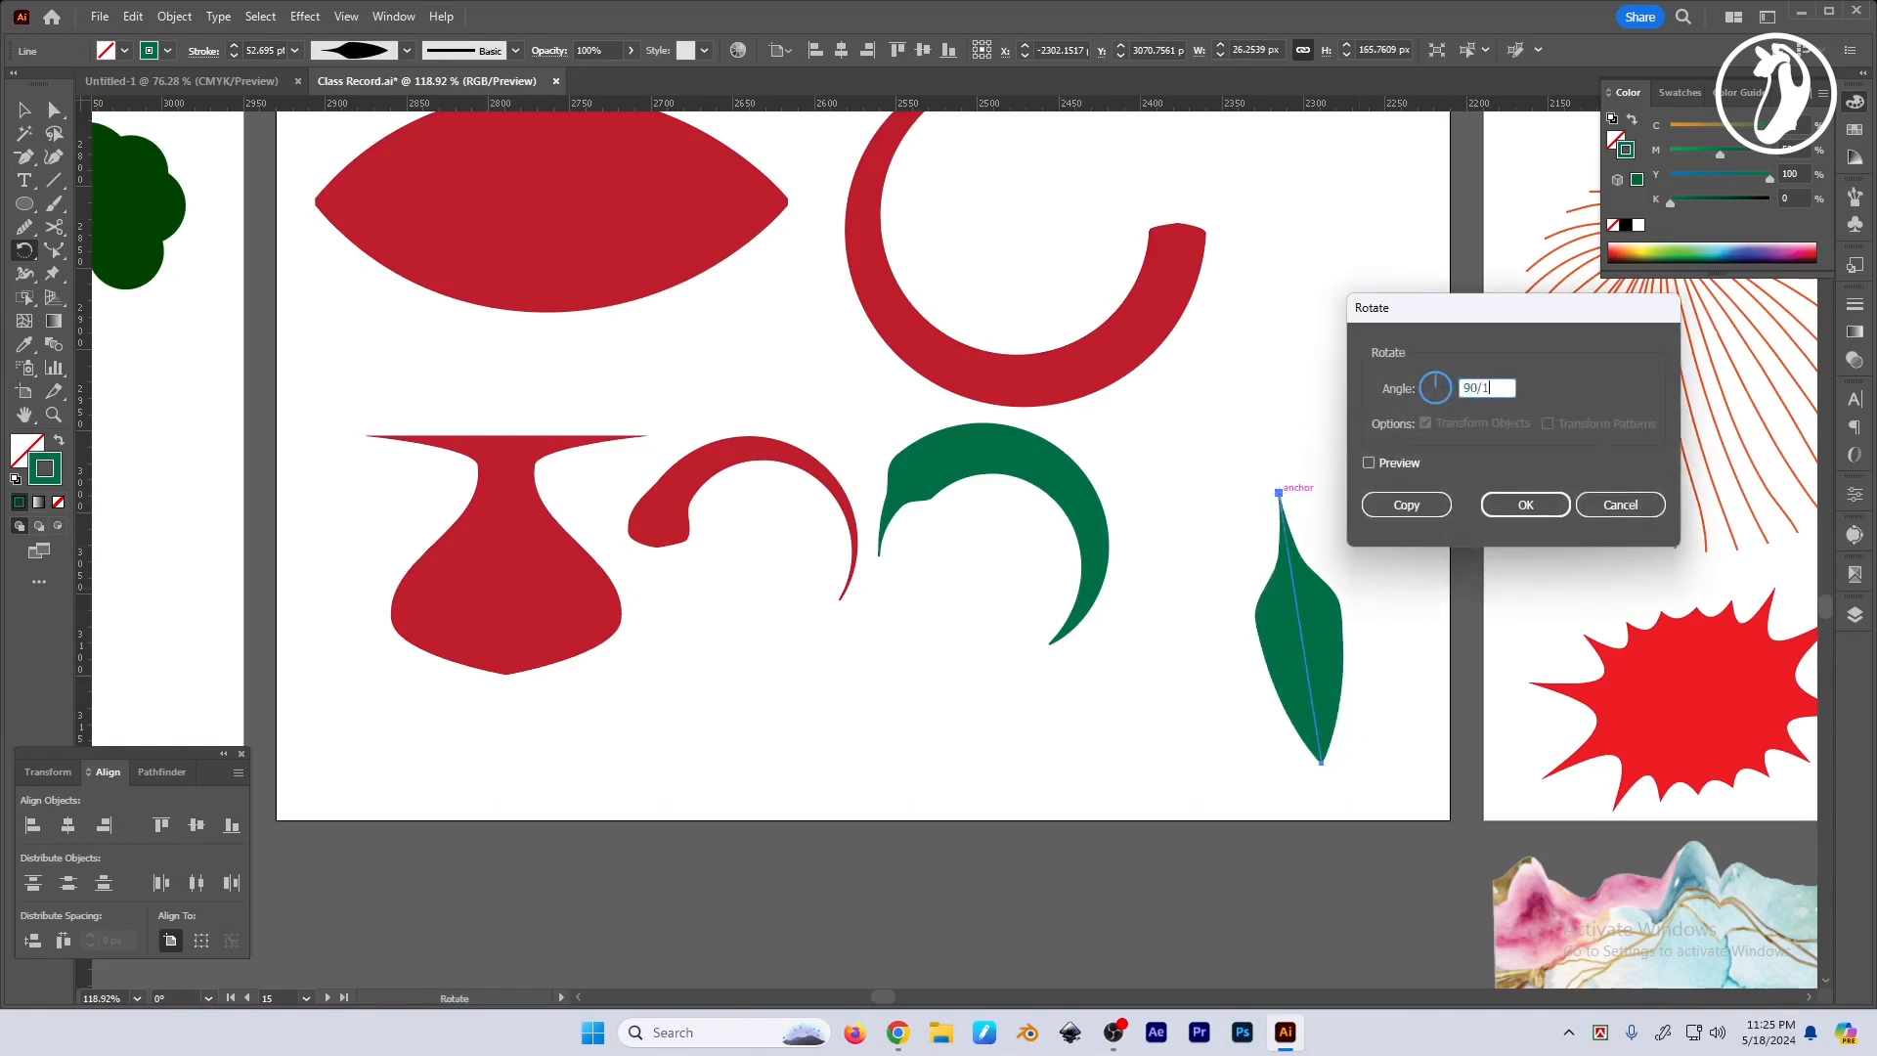
{"action": "key", "text": "Tab"}
{"action": "left_click", "coordinate": [1368, 463]}
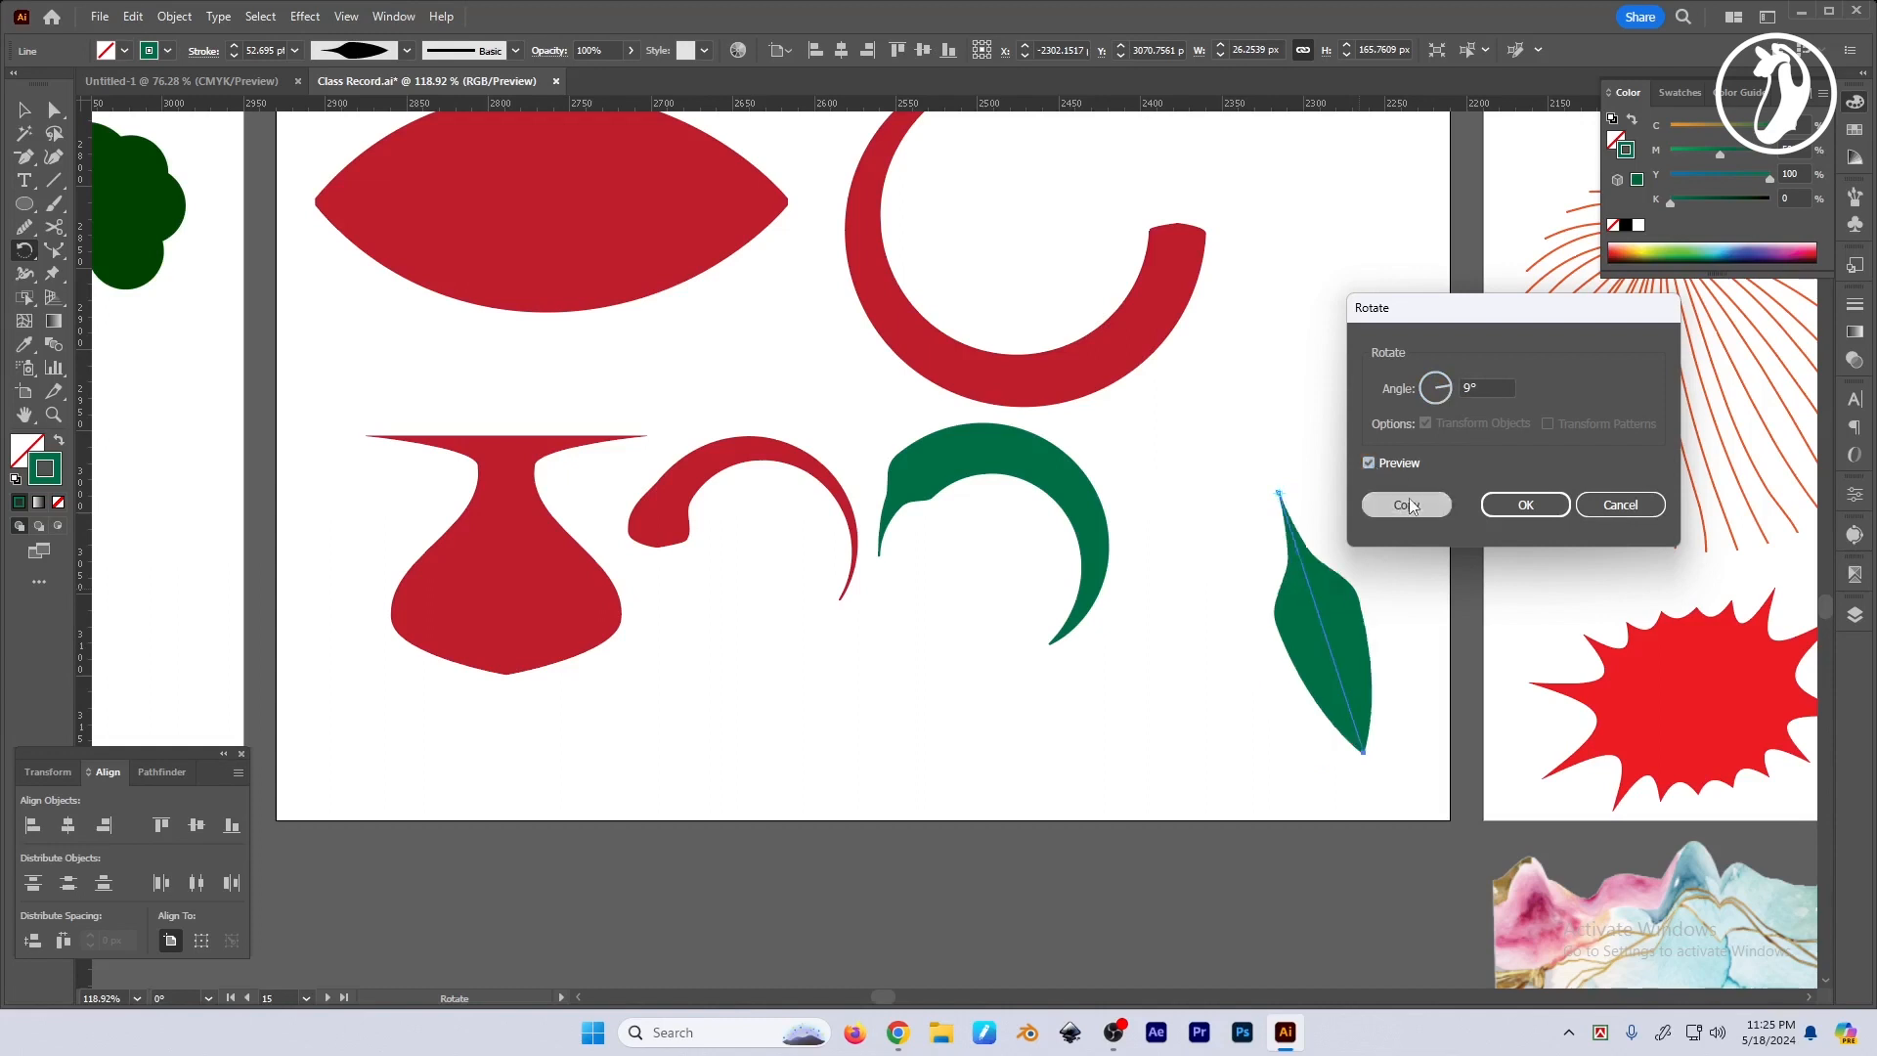
{"action": "left_click", "coordinate": [1407, 506]}
{"action": "key", "text": "ctrl+d"}
{"action": "key", "text": "ctrl+d"}
{"action": "key", "text": "ctrl+d"}
{"action": "key", "text": "ctrl+d"}
{"action": "key", "text": "ctrl+d"}
{"action": "key", "text": "ctrl+d"}
{"action": "key", "text": "ctrl+d"}
{"action": "key", "text": "ctrl+d"}
{"action": "key", "text": "ctrl+d"}
{"action": "key", "text": "ctrl+d"}
{"action": "key", "text": "ctrl+d"}
{"action": "key", "text": "ctrl+d"}
{"action": "key", "text": "ctrl+d"}
{"action": "key", "text": "ctrl+d"}
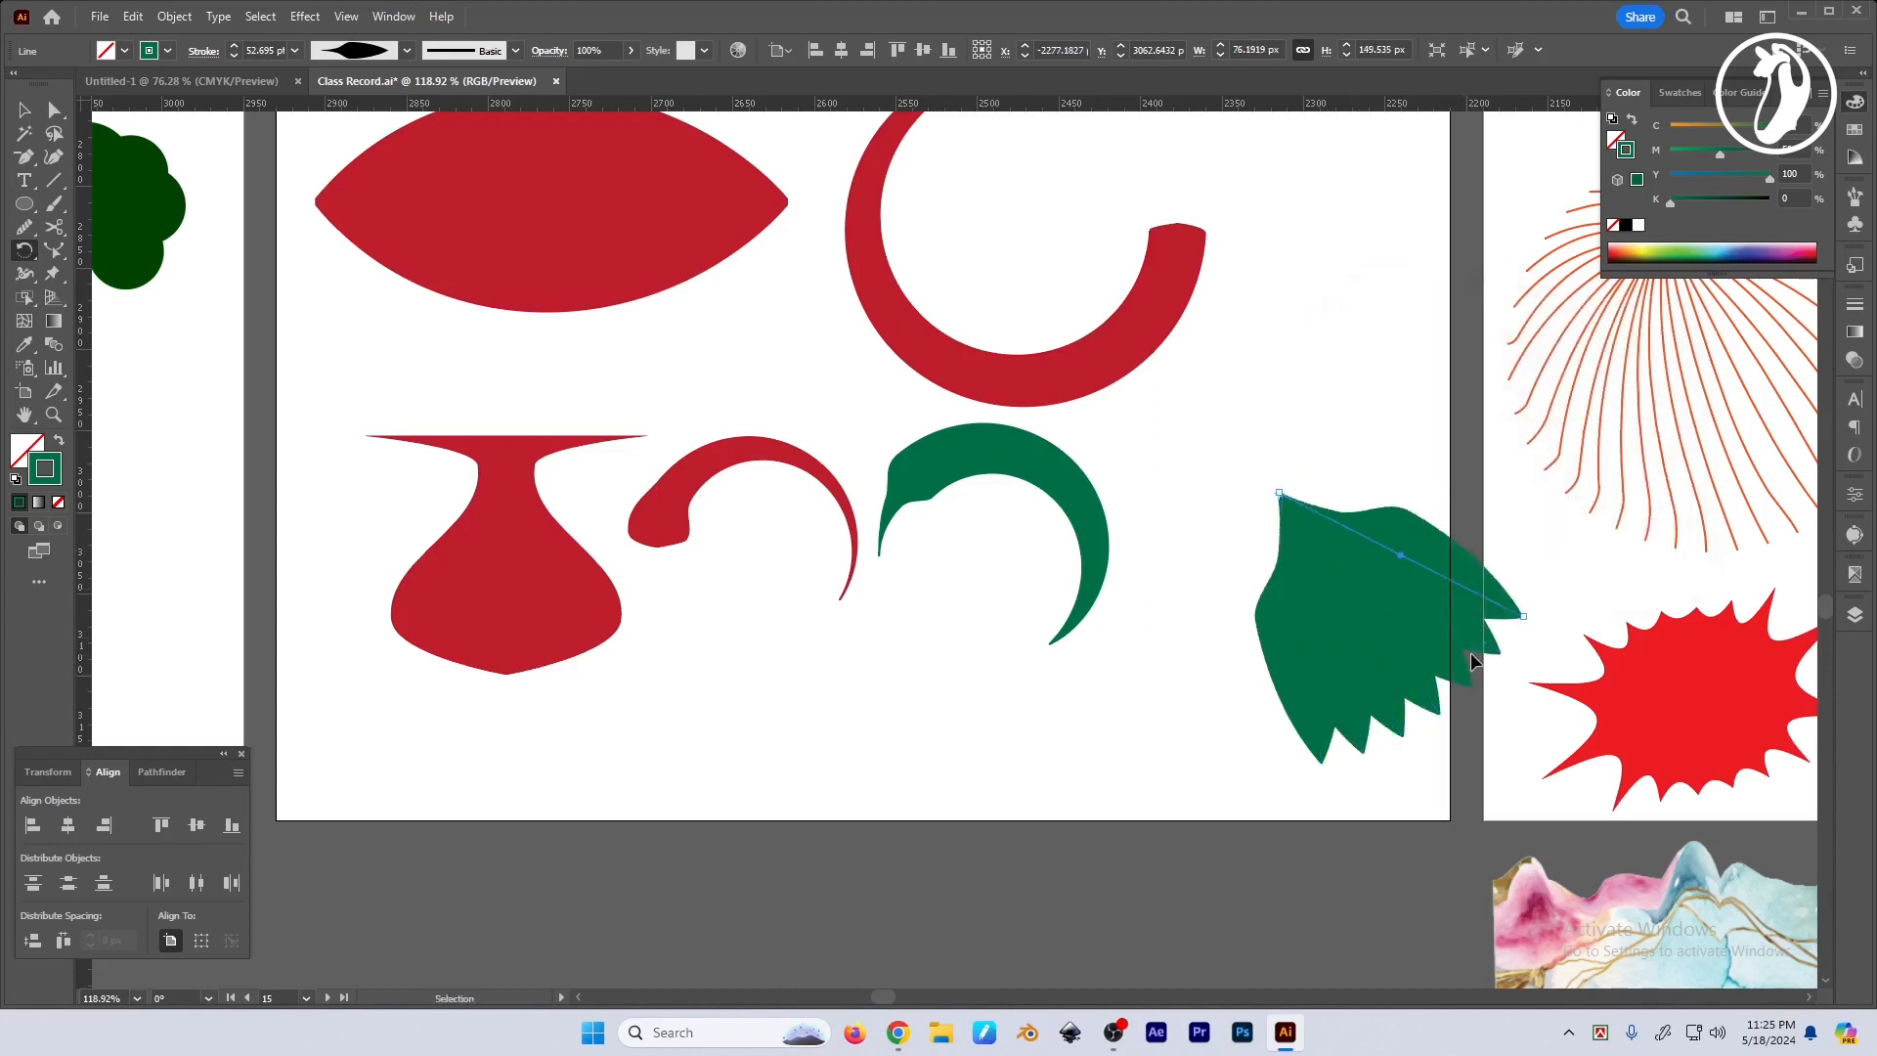
{"action": "key", "text": "ctrl+d"}
{"action": "key", "text": "ctrl+d"}
{"action": "key", "text": "ctrl+d"}
{"action": "key", "text": "ctrl+d"}
{"action": "key", "text": "ctrl+d"}
{"action": "key", "text": "ctrl+d"}
{"action": "key", "text": "ctrl+d"}
{"action": "key", "text": "ctrl+d"}
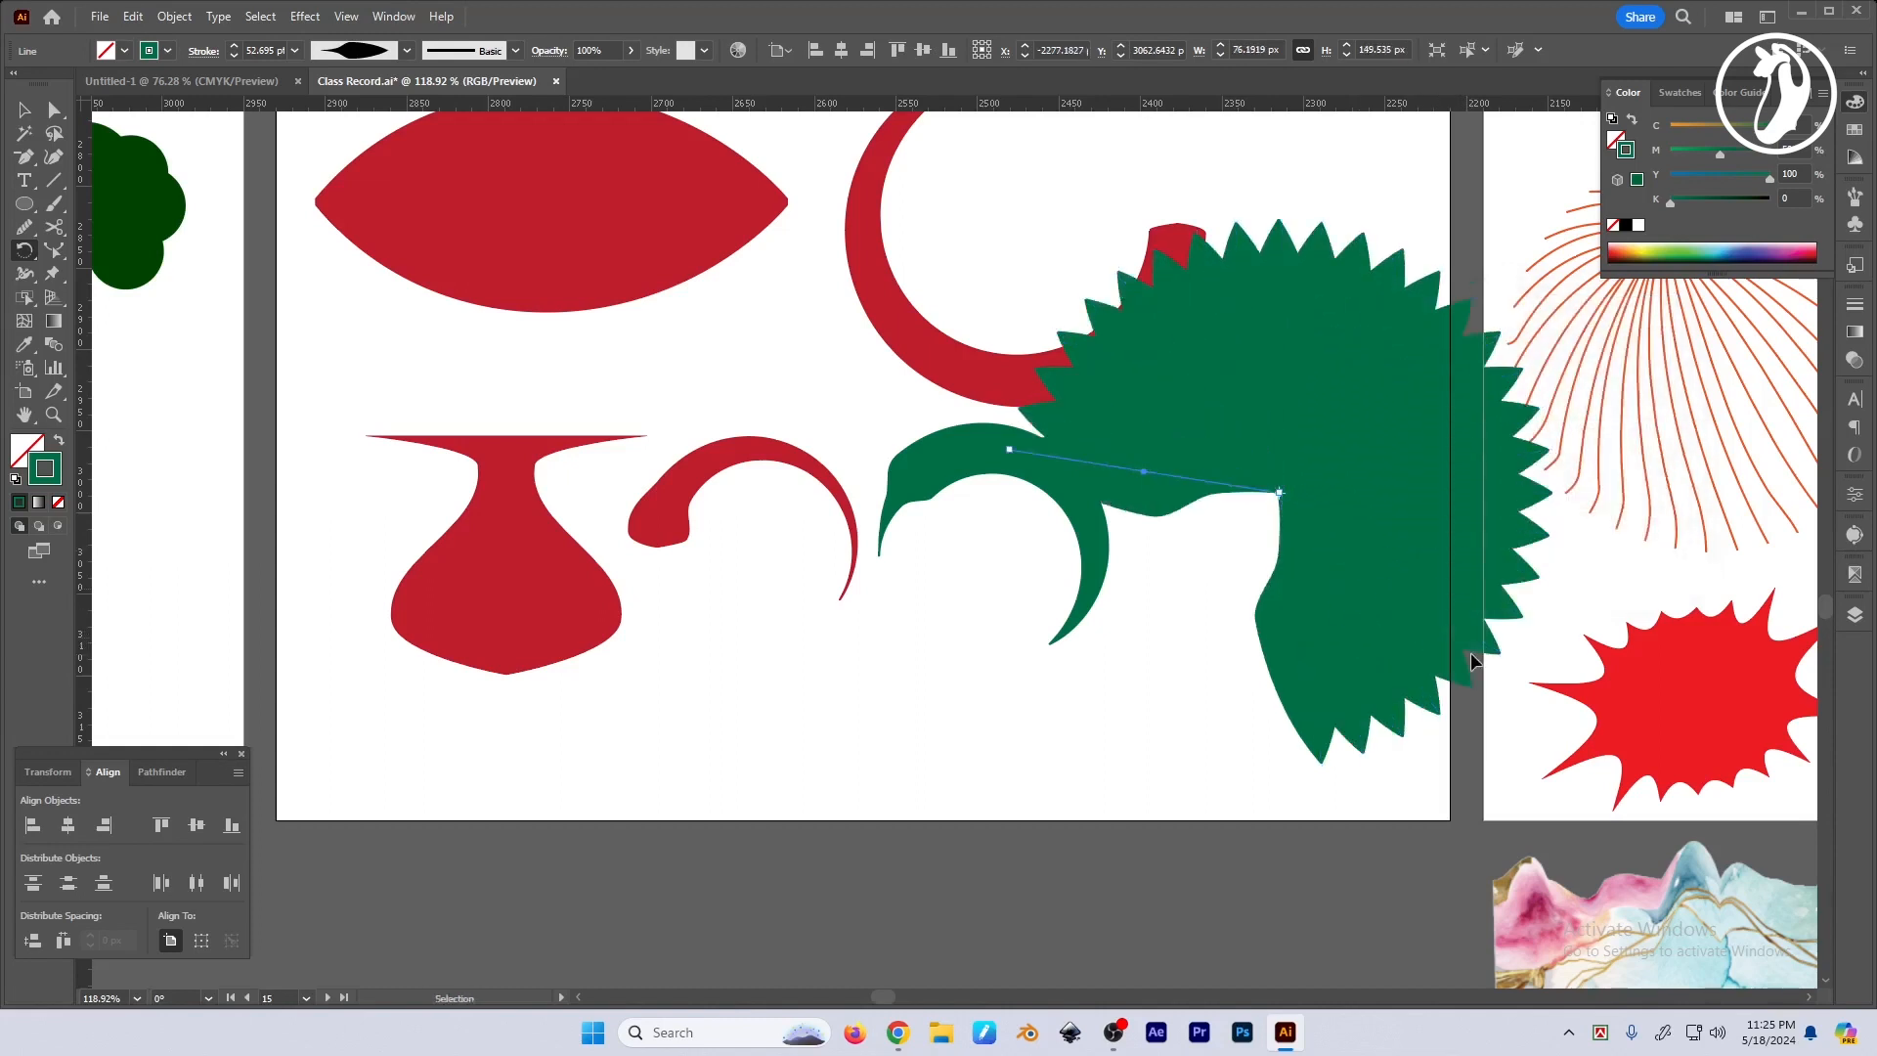
{"action": "key", "text": "ctrl+d"}
{"action": "key", "text": "ctrl+d"}
{"action": "key", "text": "ctrl+d"}
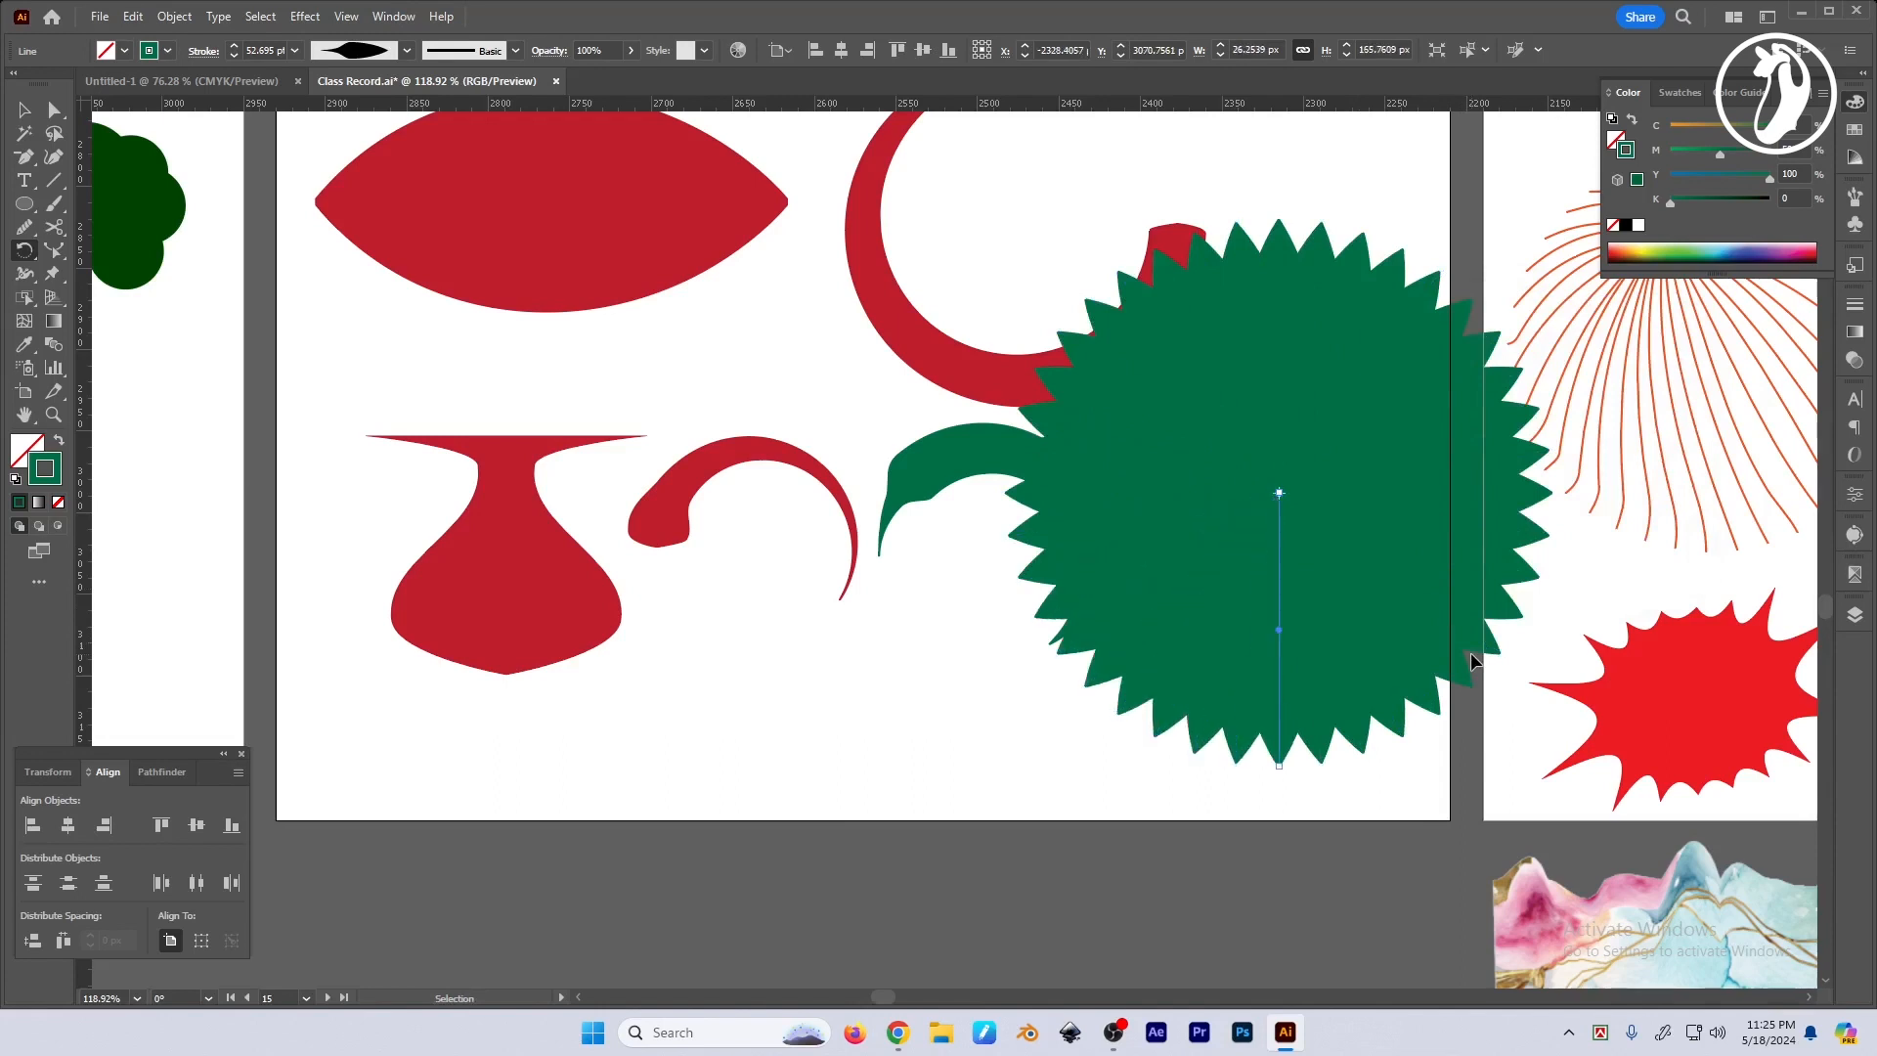
Expand the appearance of all leaves in the green rosette and swap their fill and stroke to leave outlines only.
{"action": "key", "text": "v"}
{"action": "left_click_drag", "start_coordinate": [1224, 829], "coordinate": [1410, 372]}
{"action": "key", "text": "alt+o"}
{"action": "key", "text": "e"}
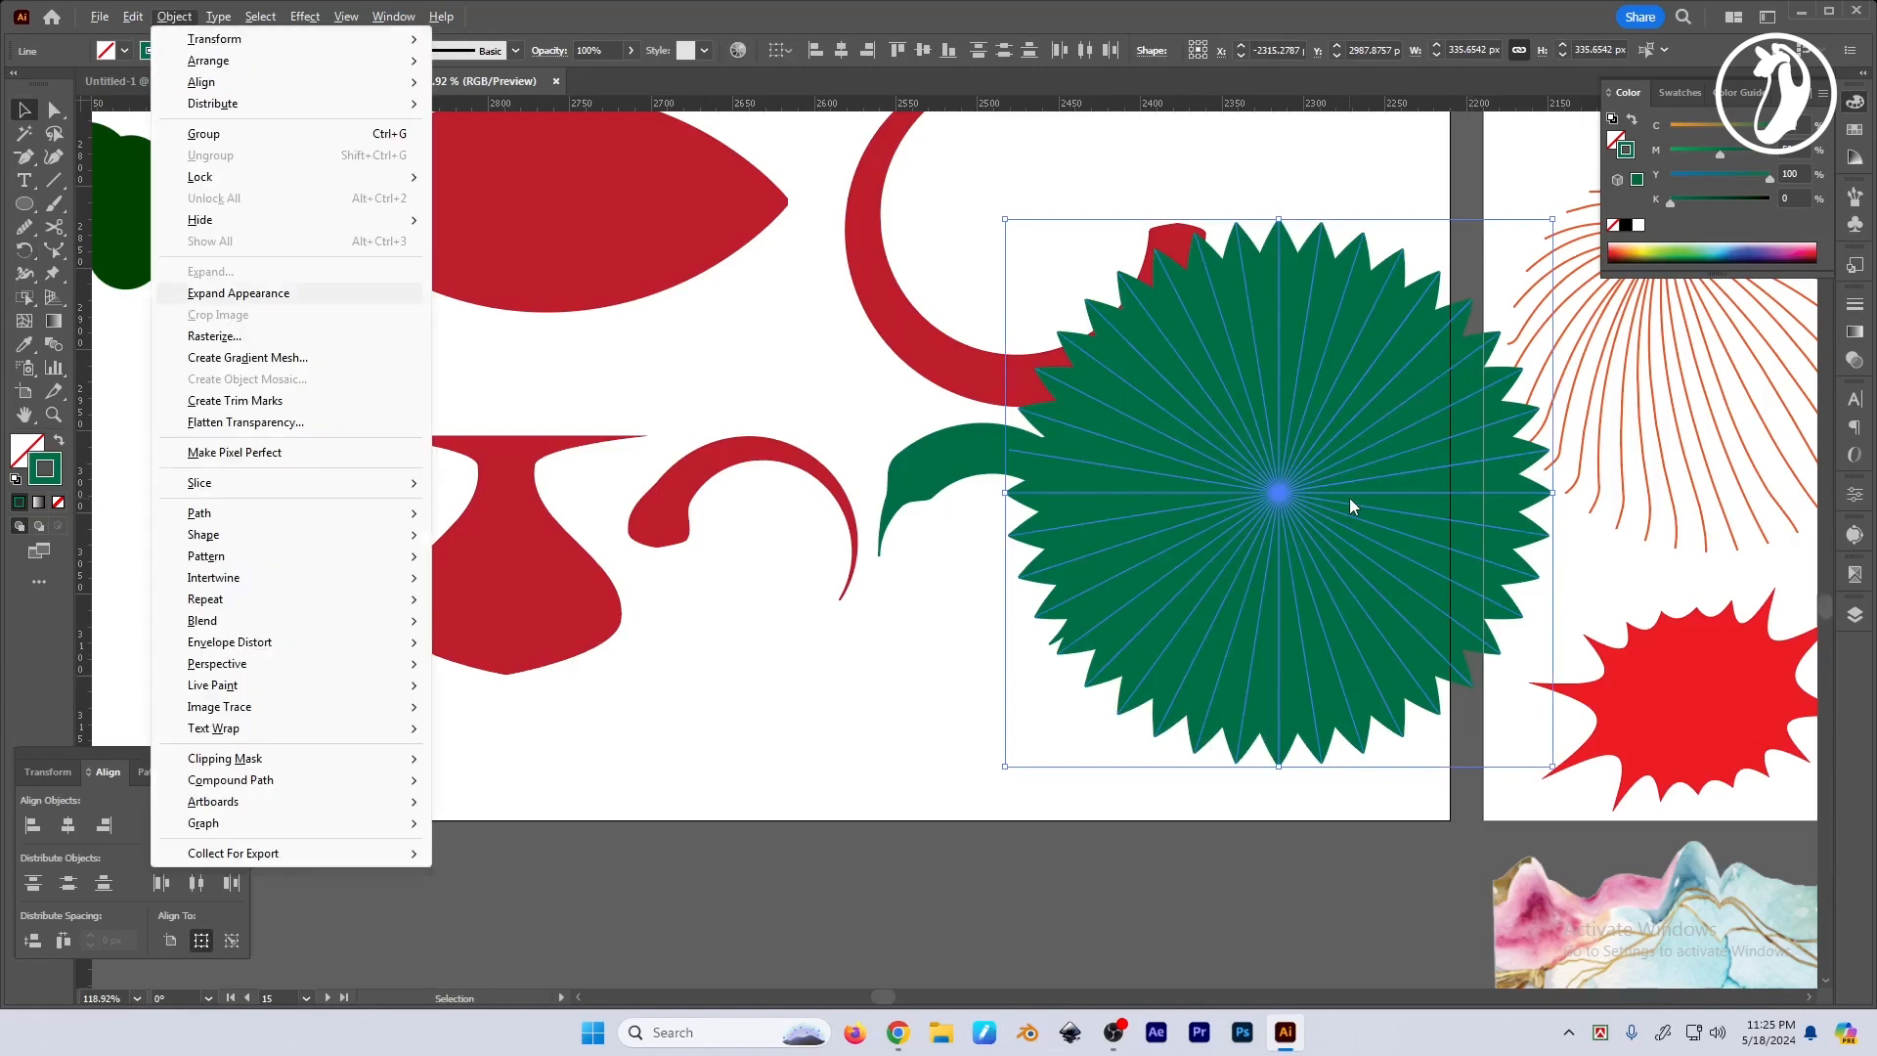
{"action": "key", "text": "Return"}
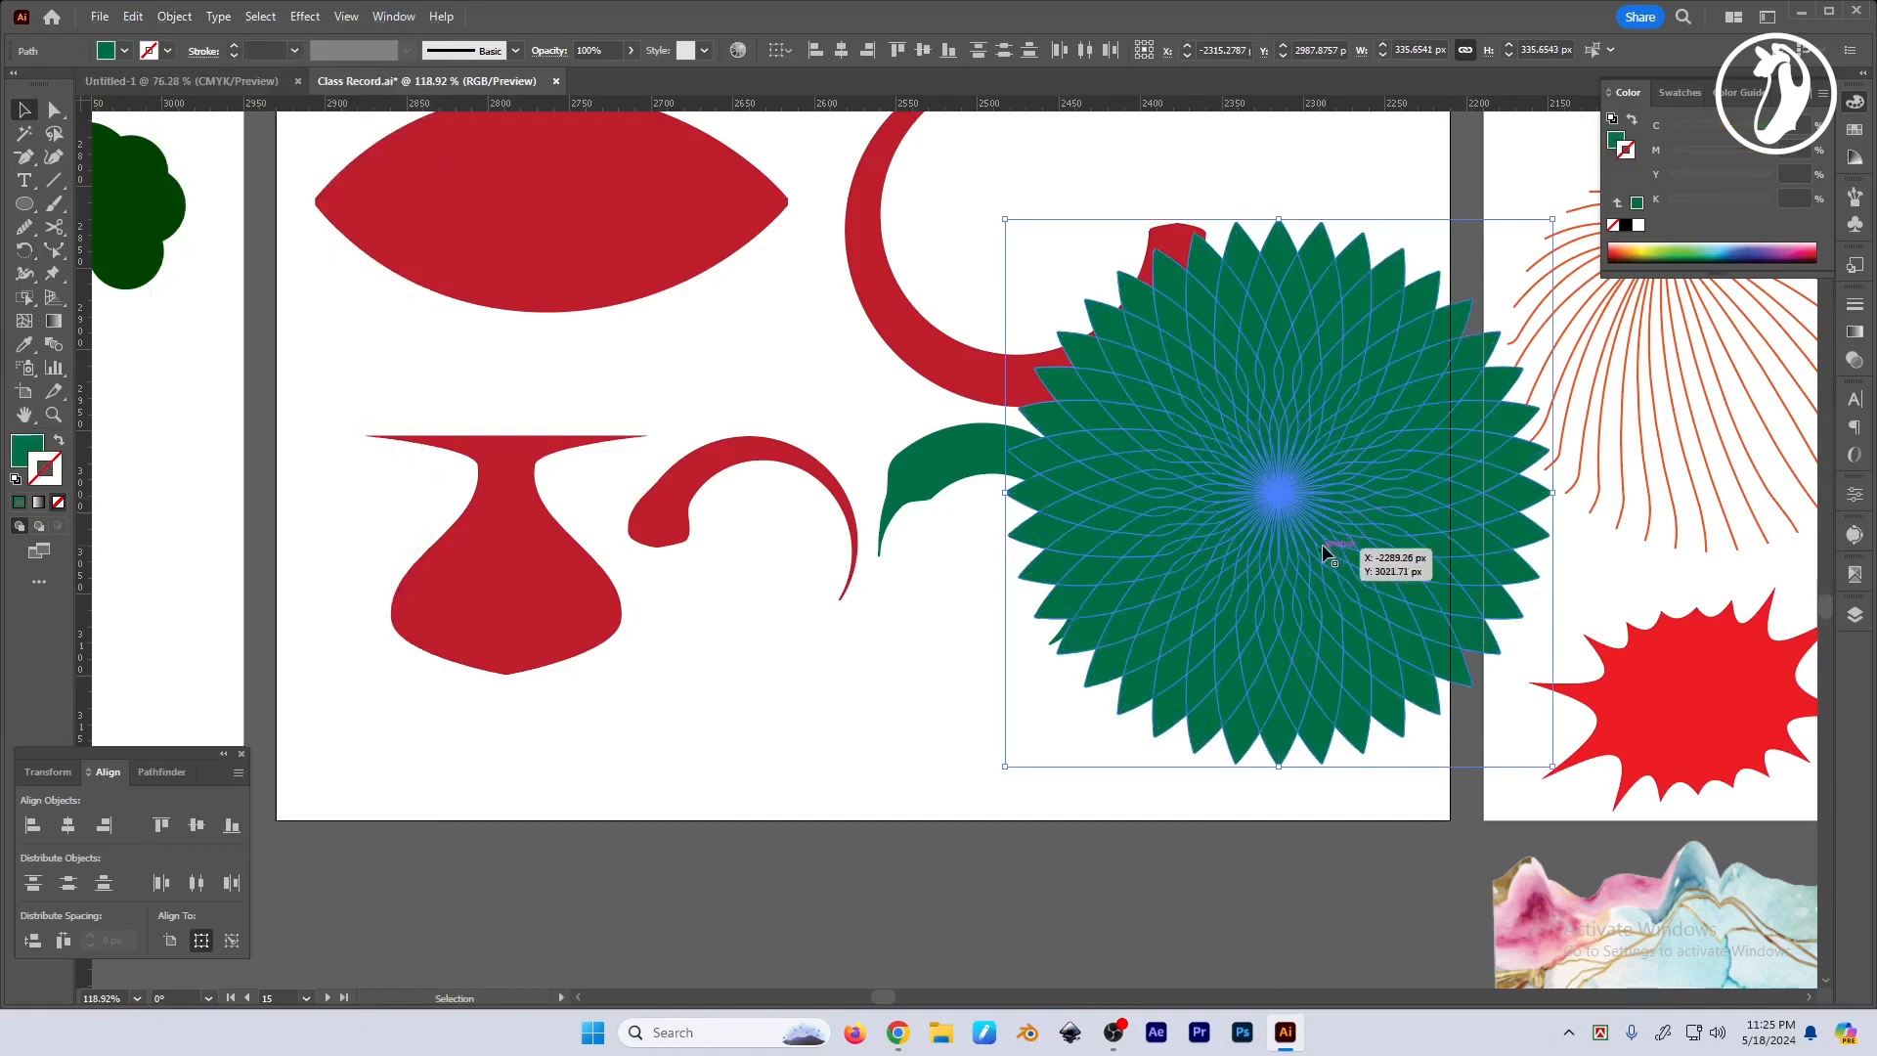
{"action": "key", "text": "shift+x"}
Scale the outlined rosette down to about 156 px wide and place it in the artboard's lower-right area beside the green arc.
{"action": "left_click_drag", "start_coordinate": [1337, 589], "coordinate": [1295, 588]}
{"action": "left_click_drag", "start_coordinate": [1295, 588], "coordinate": [1343, 506]}
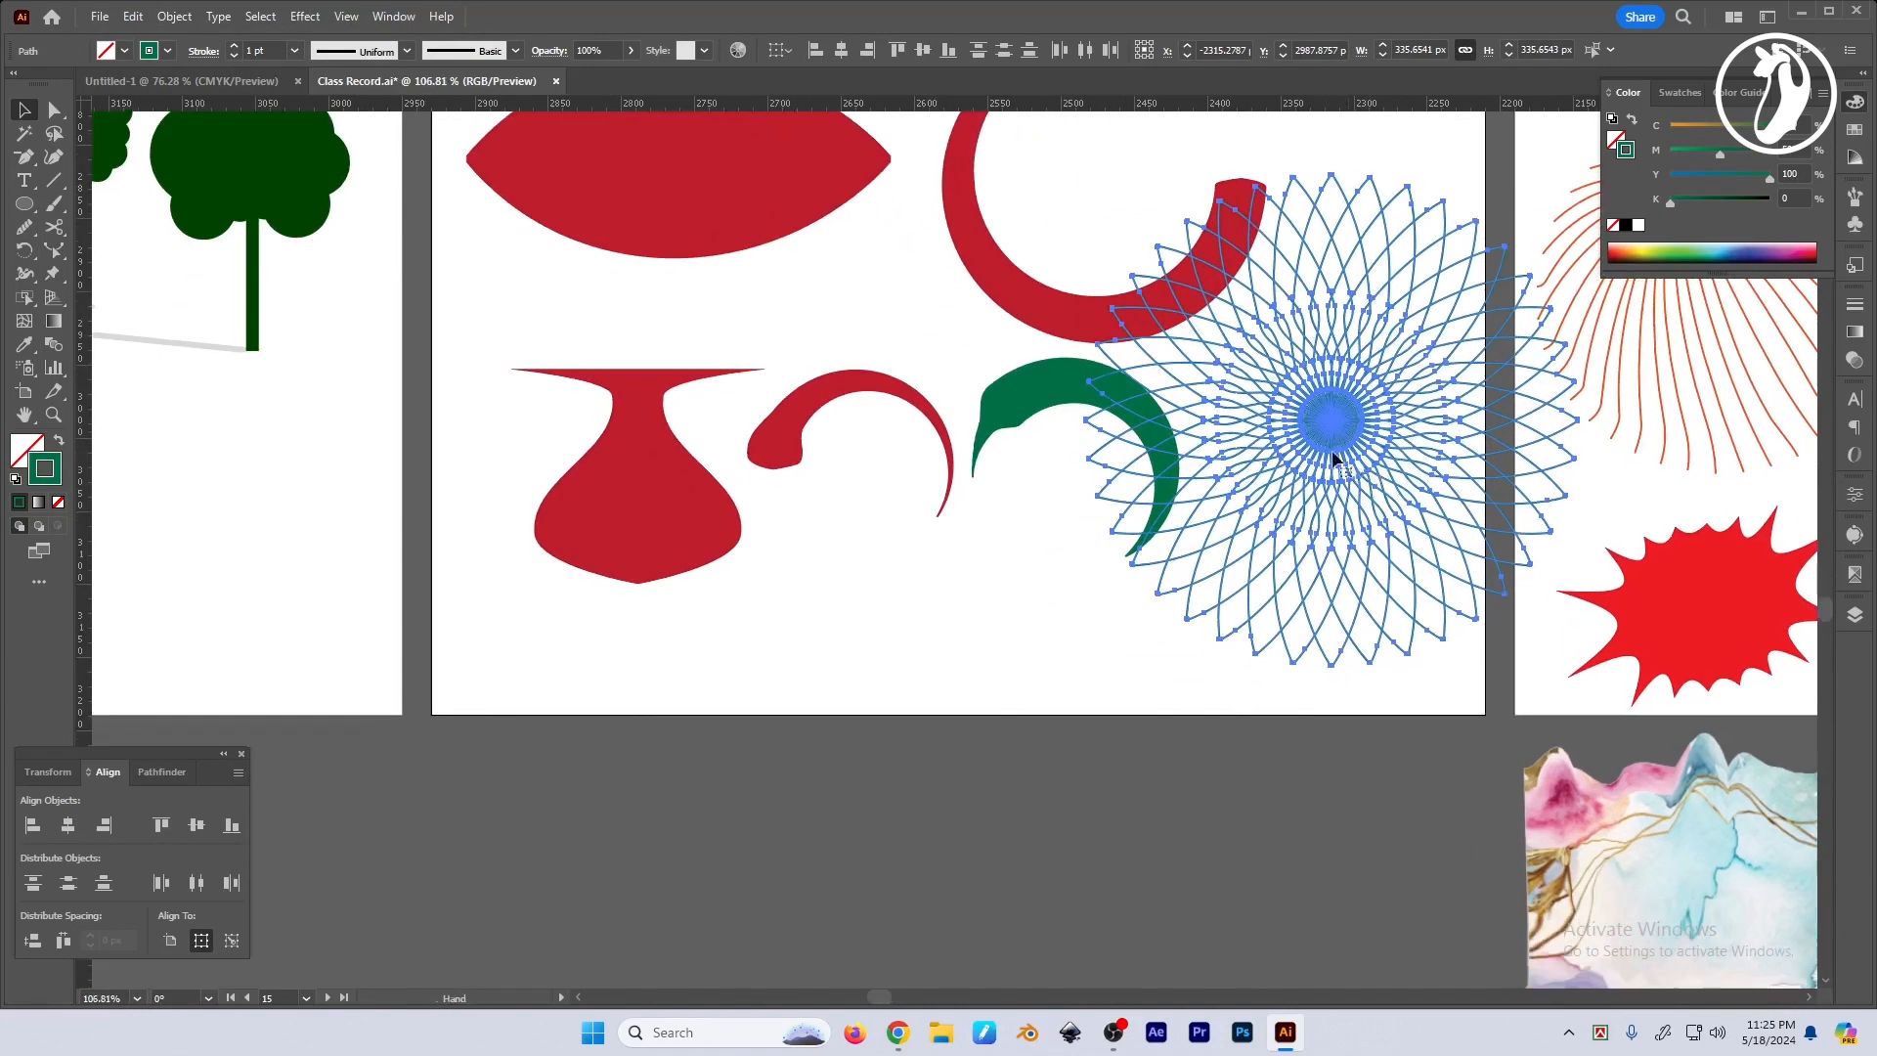
{"action": "left_click_drag", "start_coordinate": [1332, 430], "coordinate": [972, 708]}
{"action": "left_click_drag", "start_coordinate": [1223, 698], "coordinate": [1554, 620]}
{"action": "left_click_drag", "start_coordinate": [1313, 518], "coordinate": [1353, 528]}
Try the Shape Builder tool on the rosette's petal outlines and deselect the rosette.
{"action": "key", "text": "shift+m"}
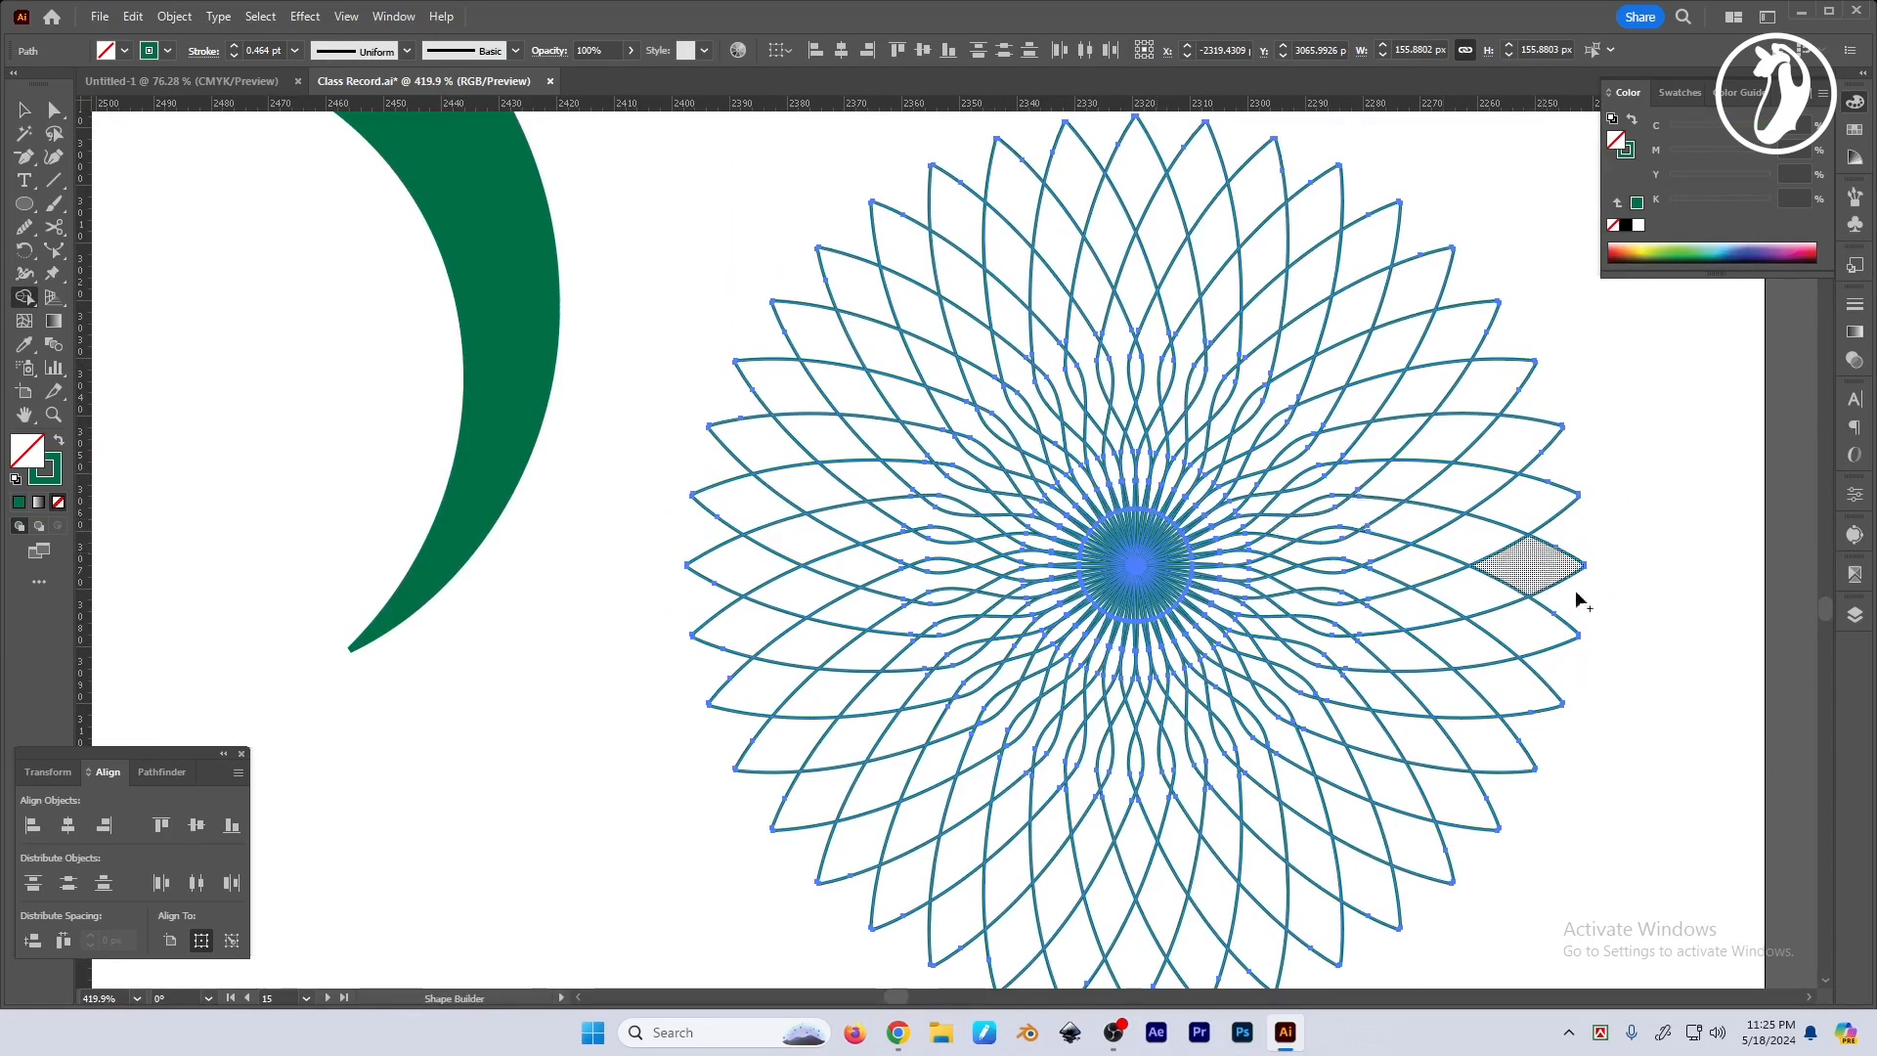
{"action": "key", "text": "v"}
{"action": "left_click", "coordinate": [1419, 677]}
{"action": "left_click_drag", "start_coordinate": [1448, 684], "coordinate": [1311, 678]}
{"action": "left_click_drag", "start_coordinate": [1565, 698], "coordinate": [1509, 679]}
{"action": "left_click_drag", "start_coordinate": [1189, 440], "coordinate": [1246, 437]}
{"action": "left_click_drag", "start_coordinate": [1242, 430], "coordinate": [1292, 365]}
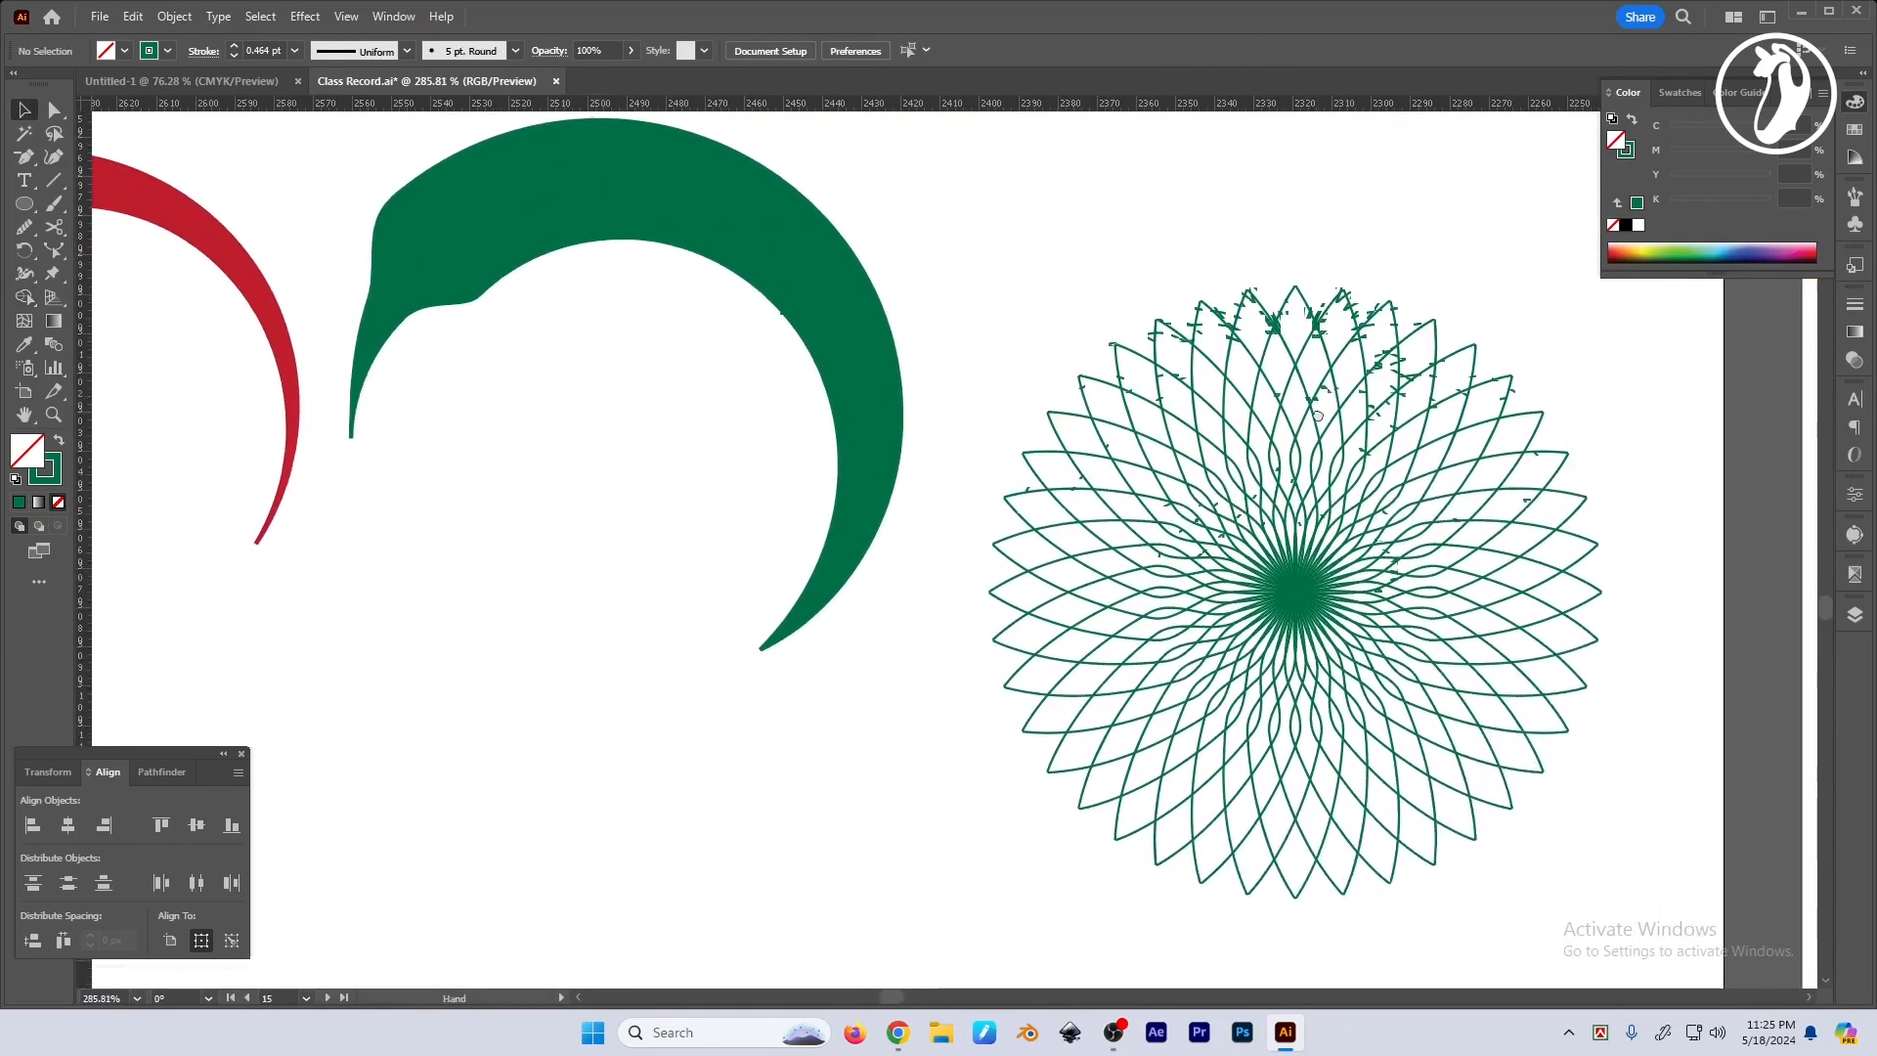
{"action": "left_click_drag", "start_coordinate": [25, 274], "coordinate": [121, 281]}
{"action": "left_click", "coordinate": [119, 275]}
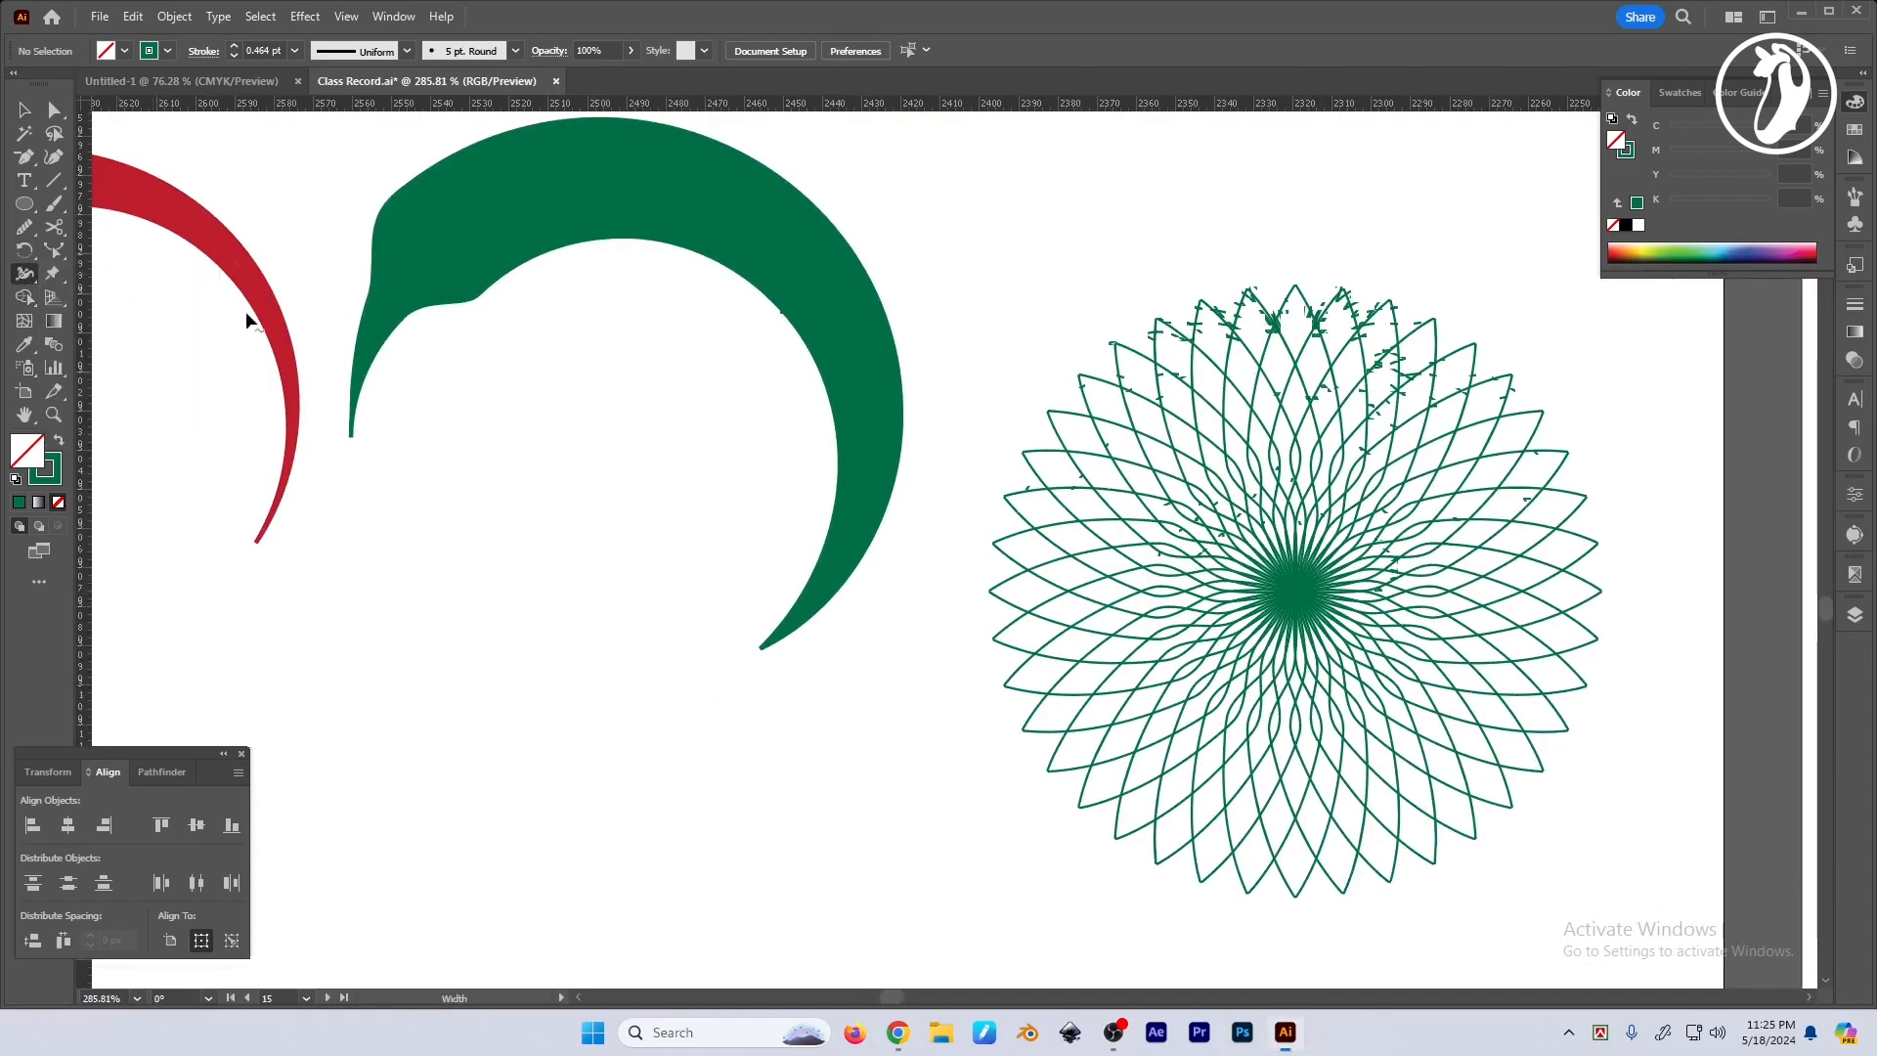
{"action": "key", "text": "v"}
Move the large open red arc slightly upward and deselect it.
{"action": "left_click_drag", "start_coordinate": [726, 534], "coordinate": [599, 543]}
{"action": "left_click_drag", "start_coordinate": [684, 585], "coordinate": [1217, 735]}
{"action": "left_click_drag", "start_coordinate": [1042, 601], "coordinate": [988, 627]}
{"action": "left_click_drag", "start_coordinate": [1137, 618], "coordinate": [1043, 671]}
{"action": "left_click_drag", "start_coordinate": [1369, 546], "coordinate": [1348, 543]}
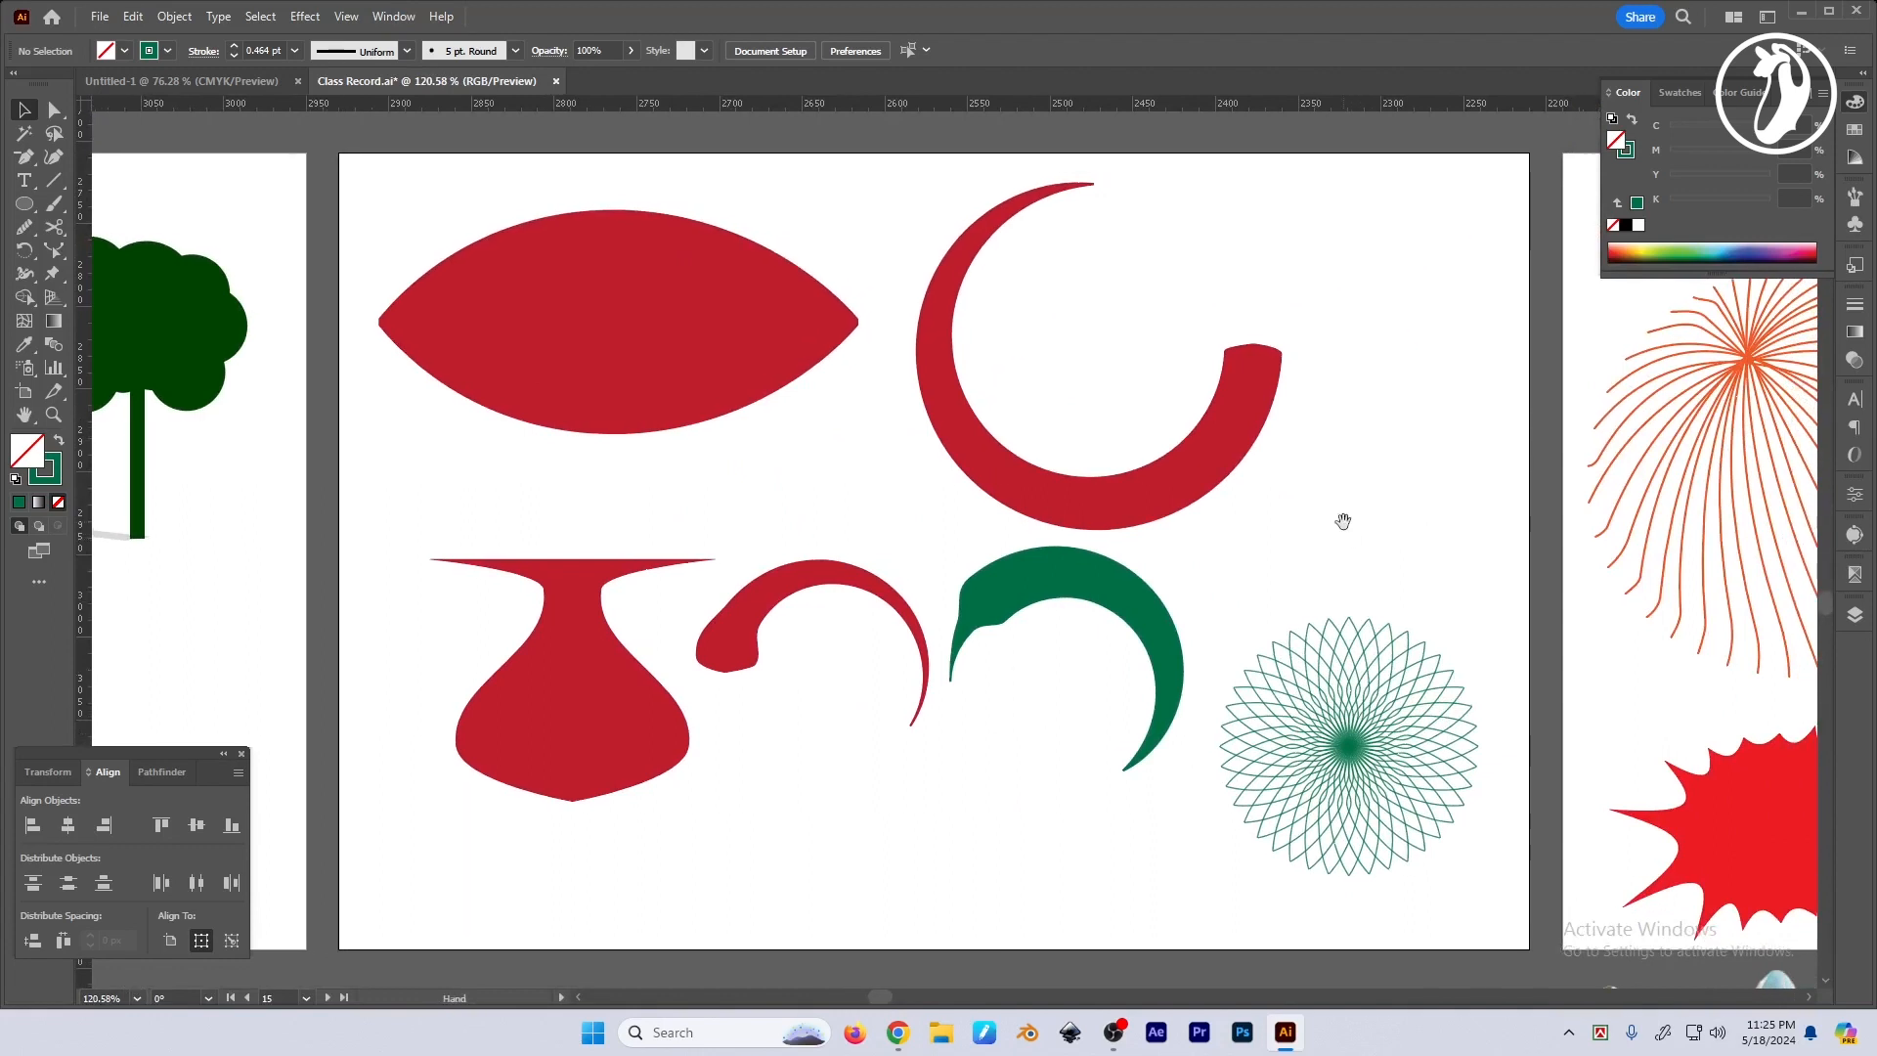
{"action": "left_click_drag", "start_coordinate": [1173, 486], "coordinate": [1171, 472]}
{"action": "left_click", "coordinate": [1322, 530]}
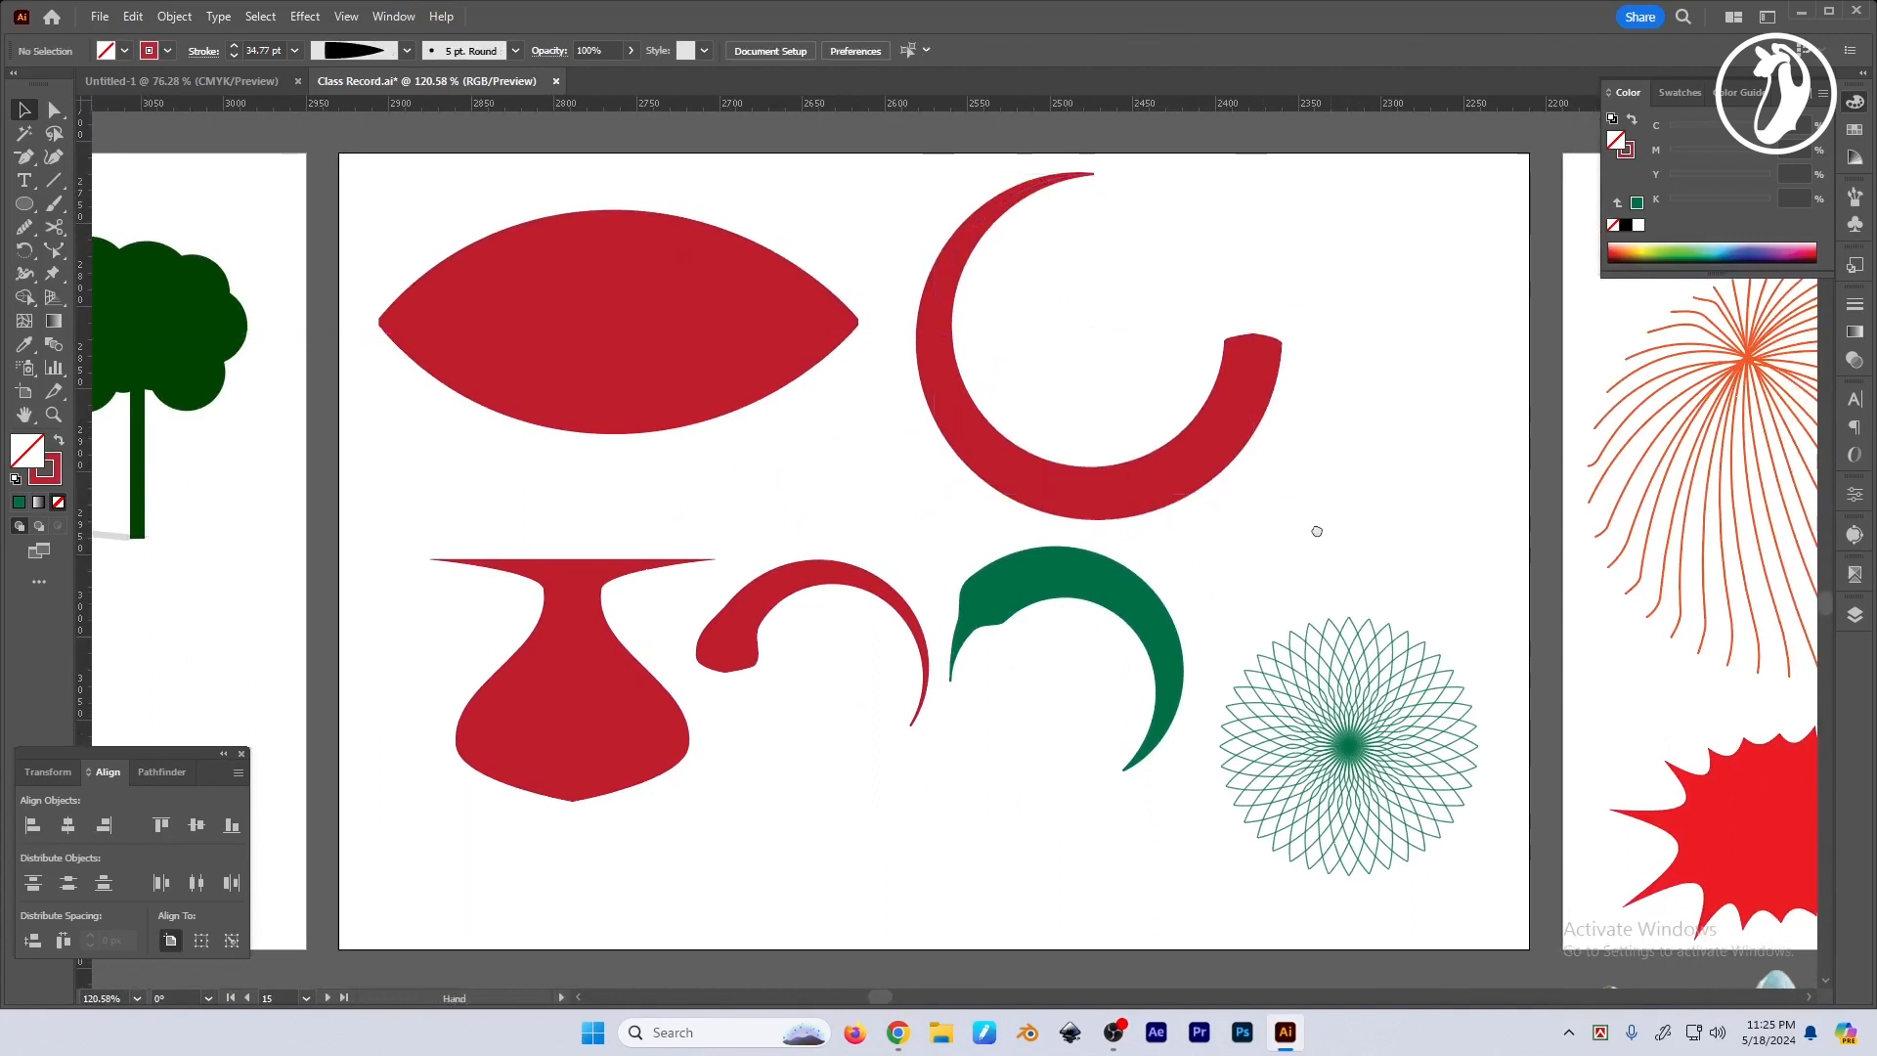
{"action": "left_click_drag", "start_coordinate": [1332, 531], "coordinate": [1308, 525]}
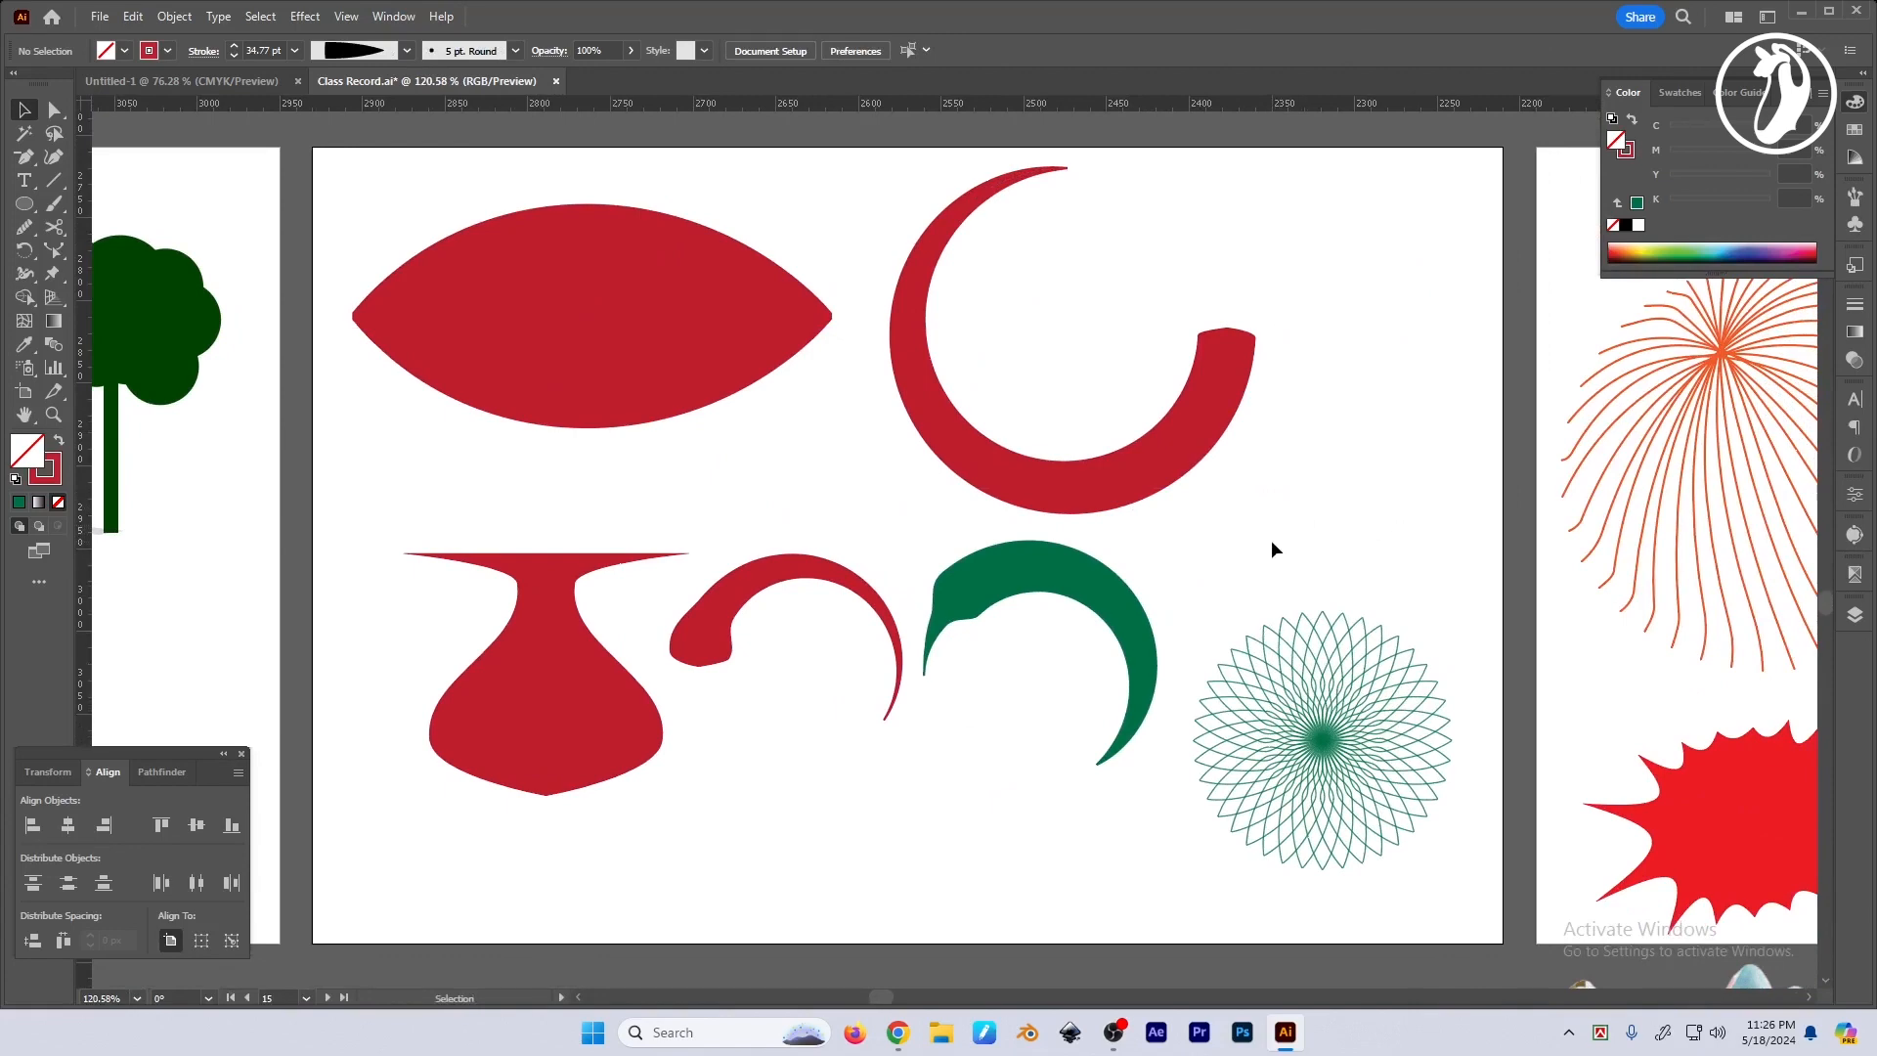
{"action": "left_click_drag", "start_coordinate": [1269, 542], "coordinate": [1267, 545]}
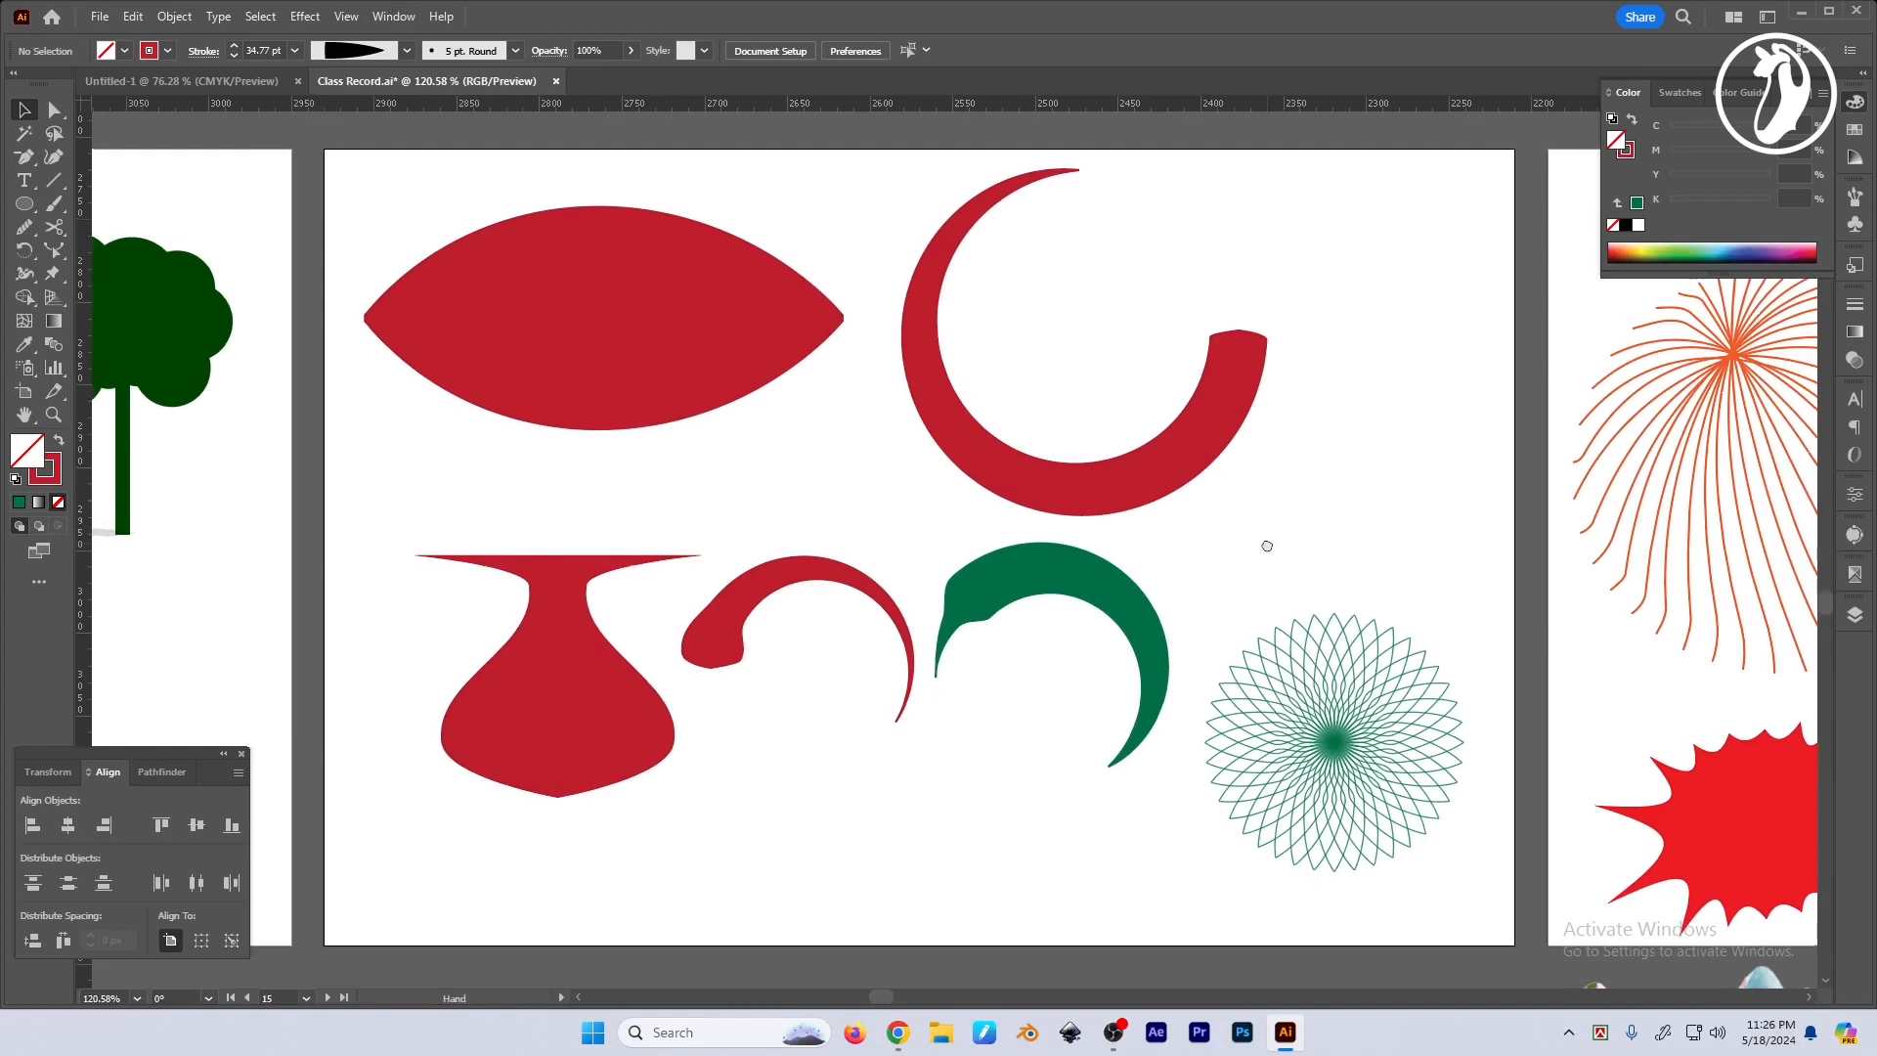